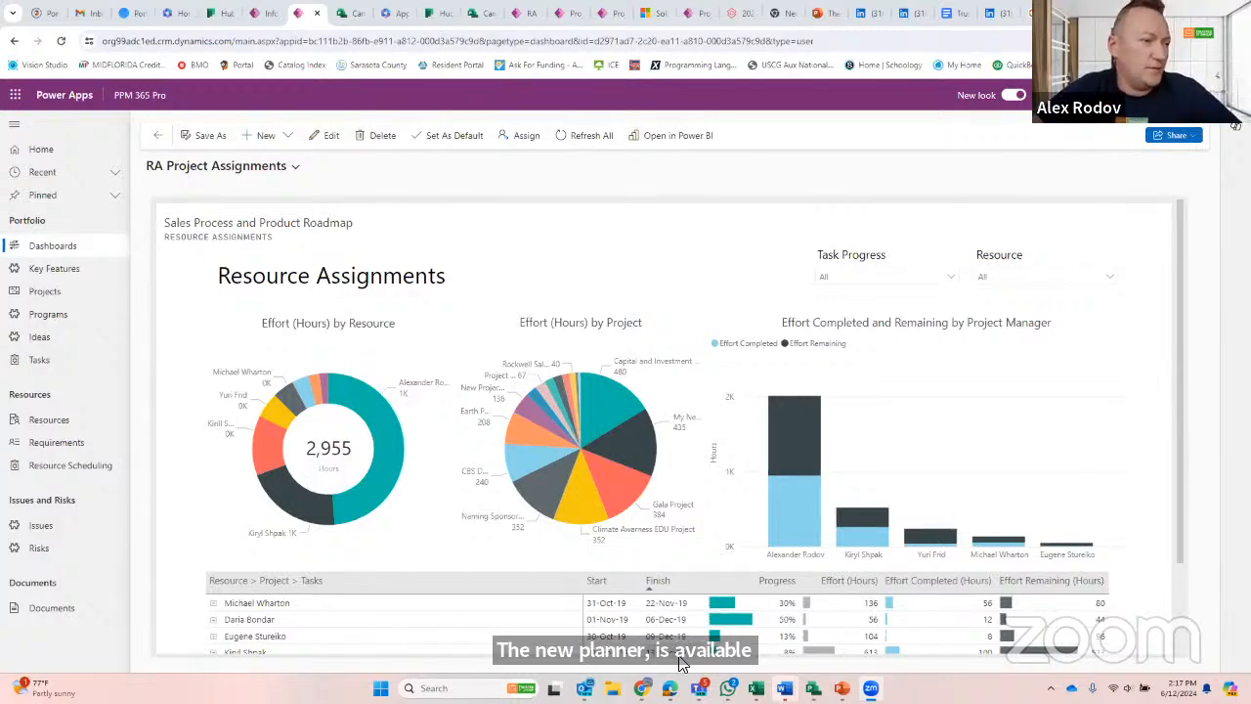
- Switch to Planner in Microsoft Teams and look through the list of additional apps available to add
mouse_move(624, 427)
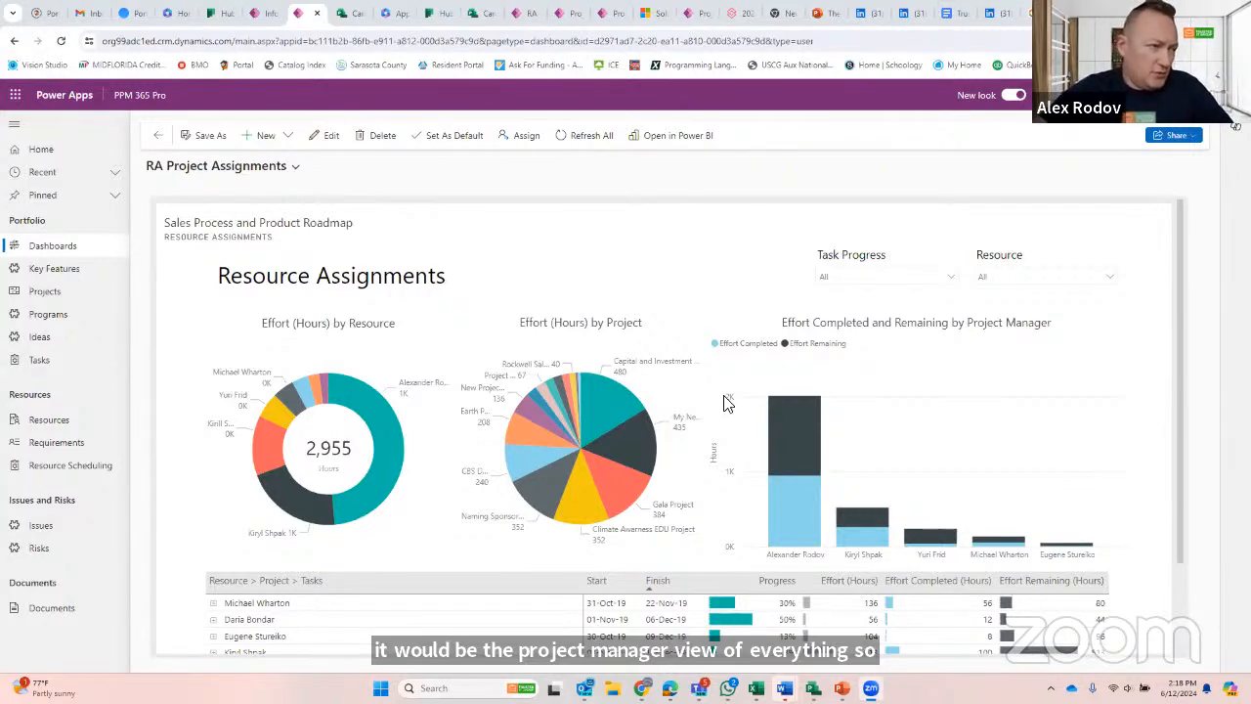
left_click(699, 687)
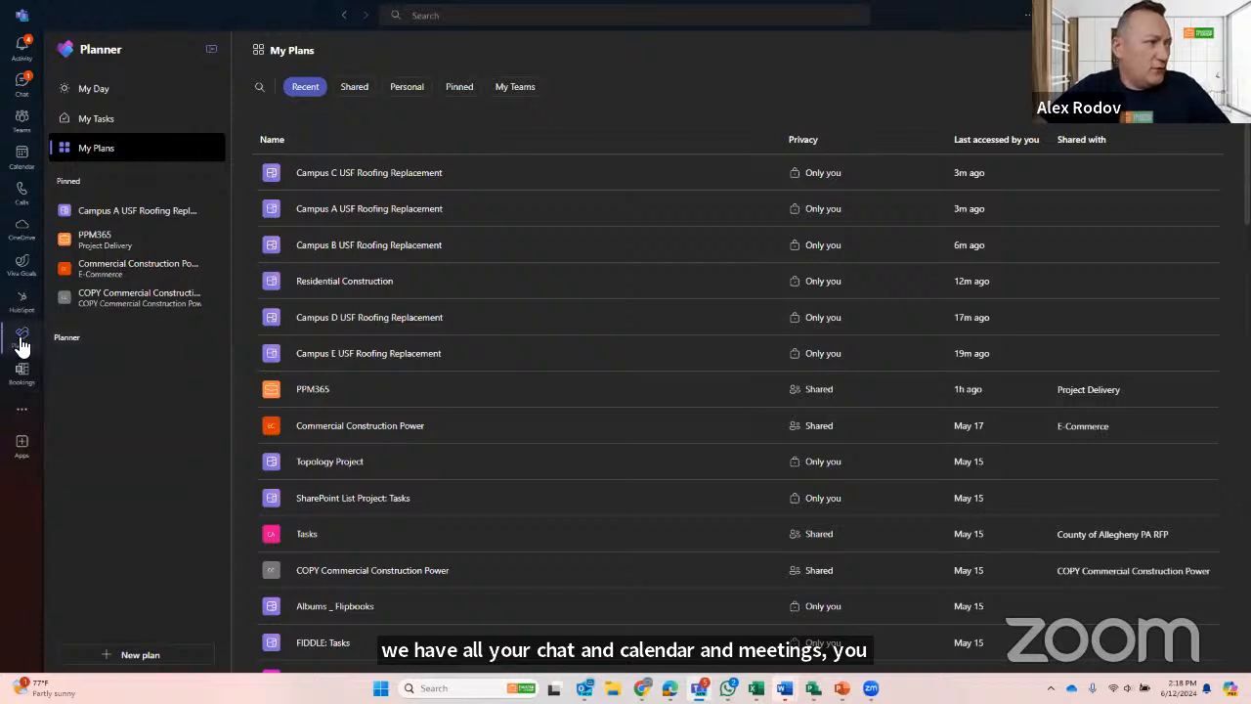
left_click(22, 408)
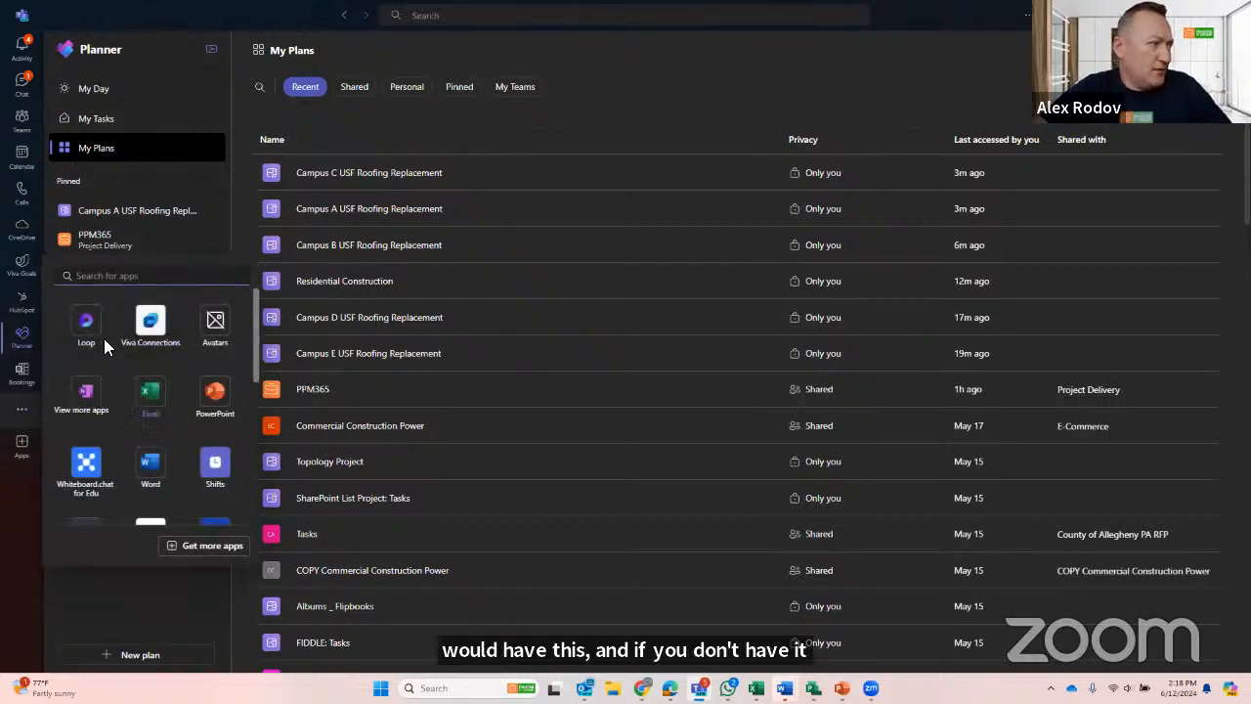
scroll(185, 420, "down", 2)
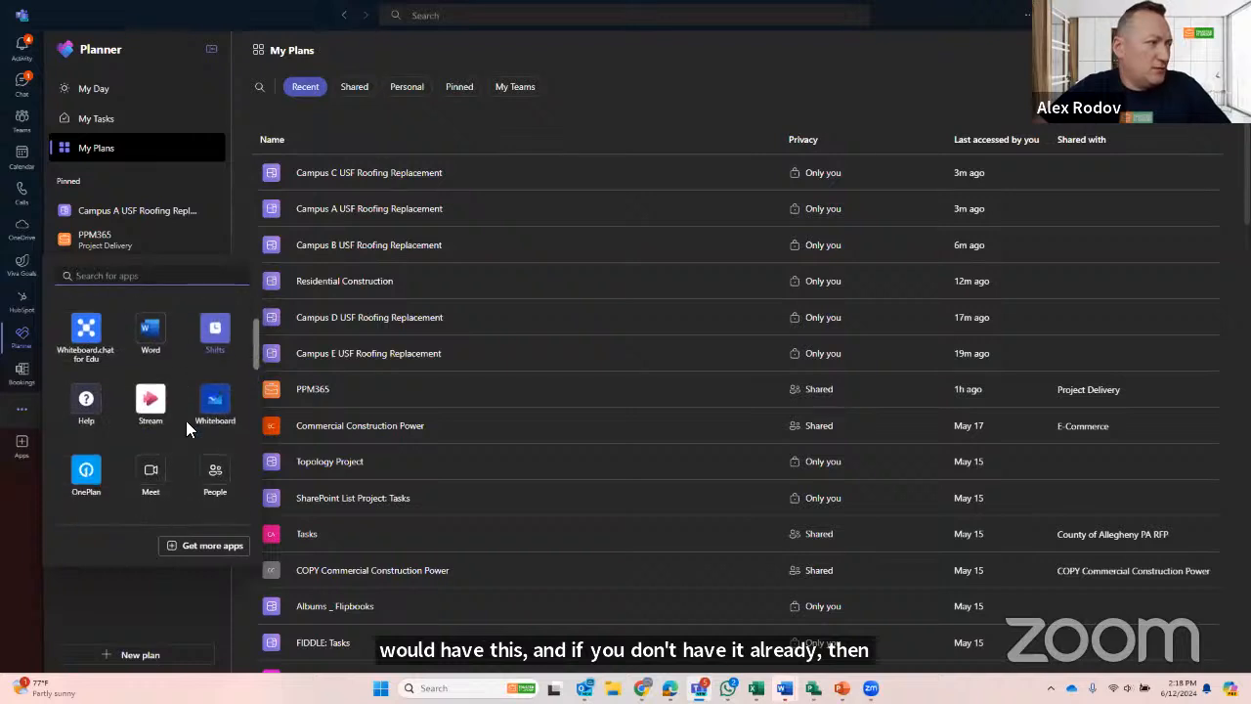
scroll(185, 420, "down", 1)
scroll(188, 425, "up", 2)
scroll(188, 430, "down", 1)
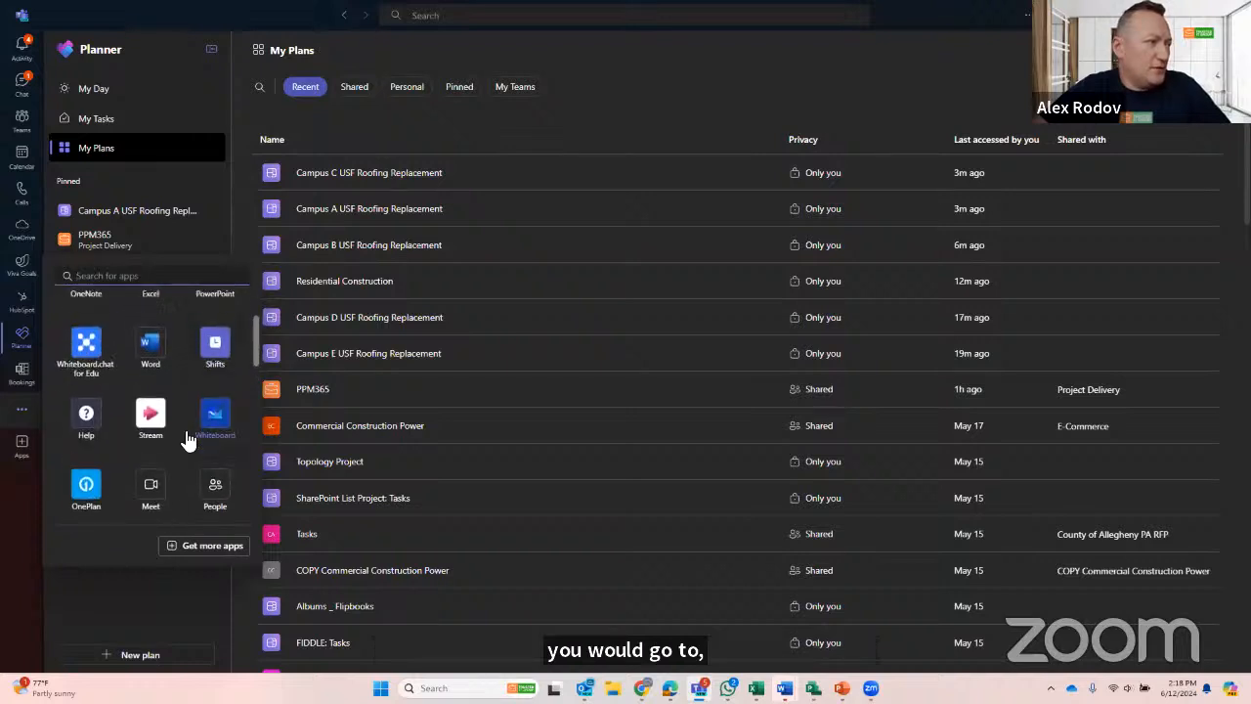
scroll(180, 425, "up", 2)
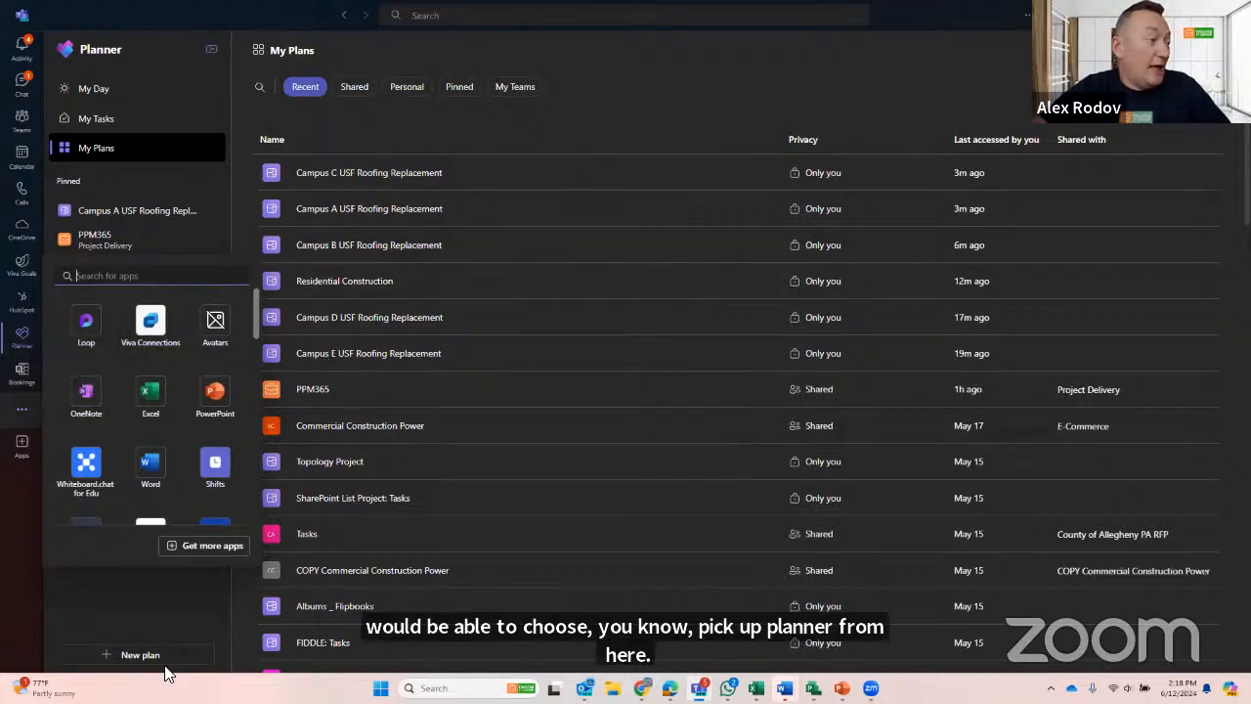
left_click(139, 594)
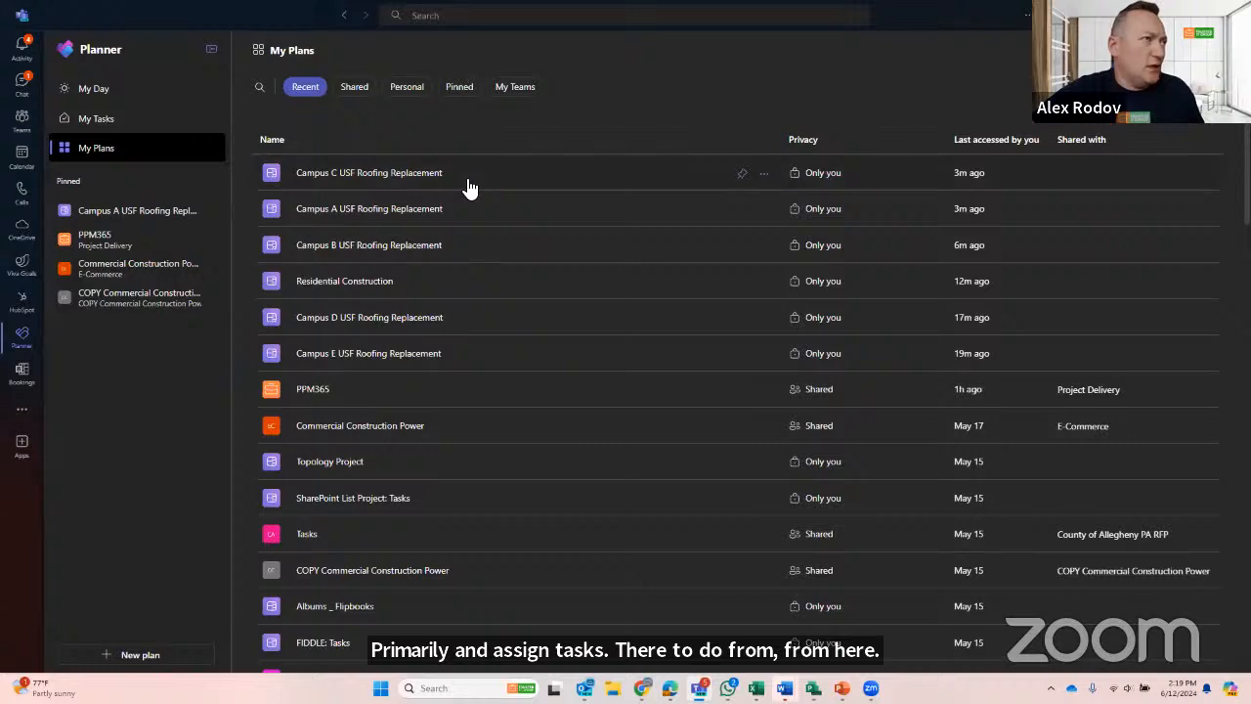
- Create a premium plan from scratch named "Campus G USF Roofing Replacement", without pinning it or adding it to a group
left_click(156, 660)
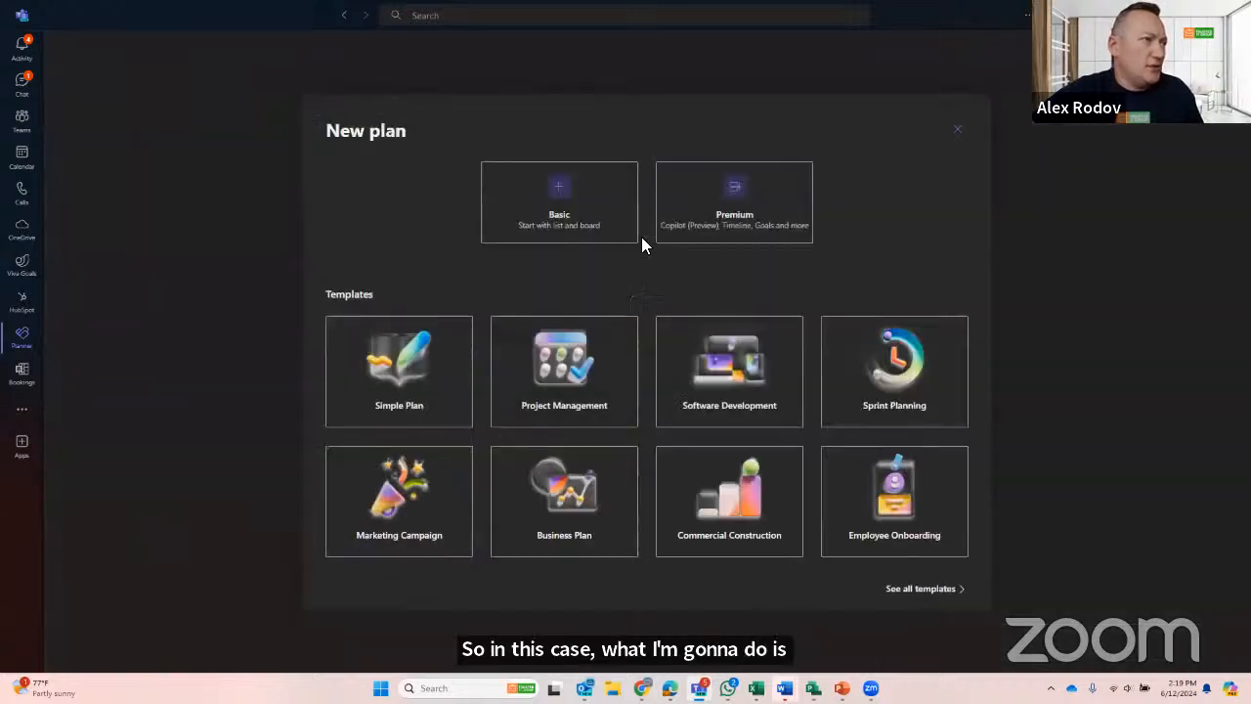
left_click(734, 220)
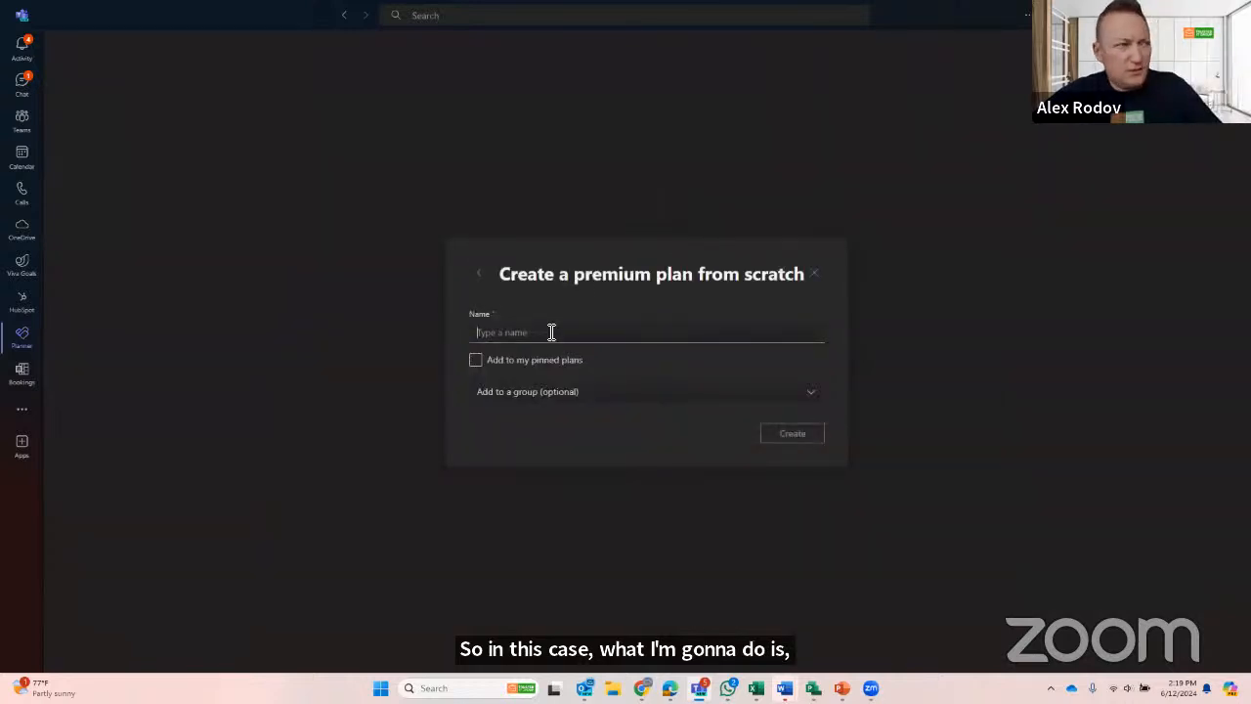
type("Campus D ISF Roofing Replacement")
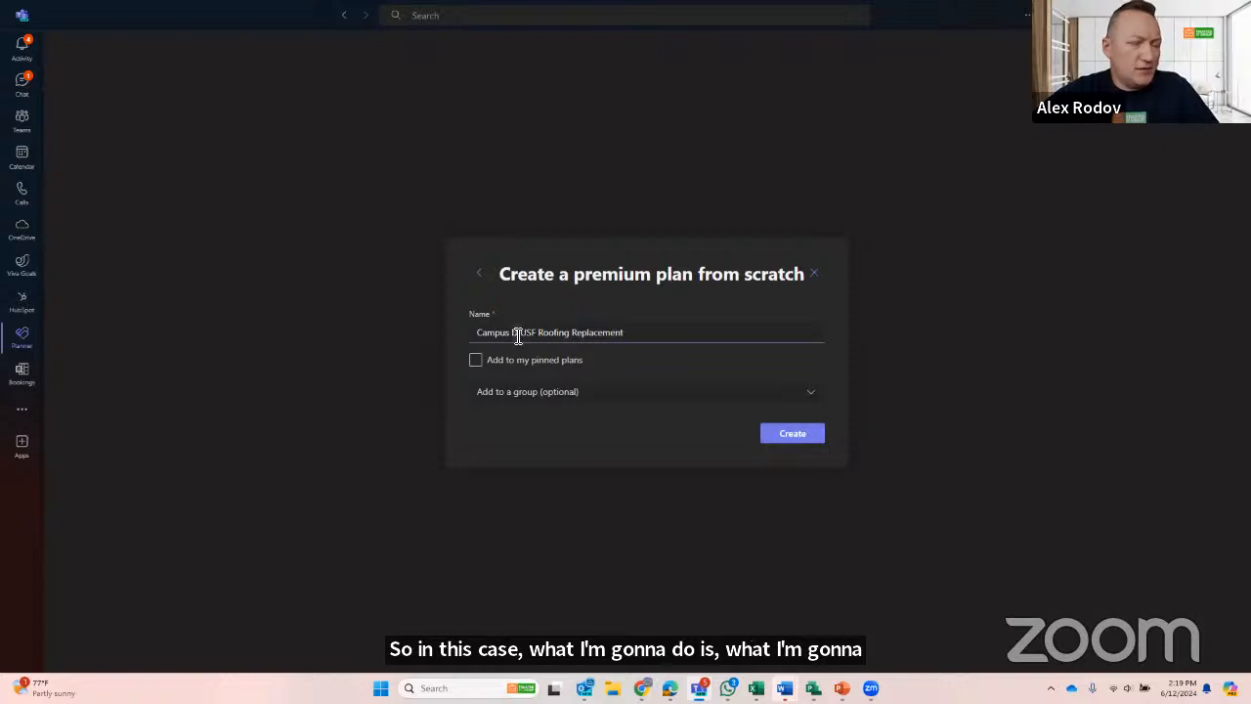
key("BackSpace")
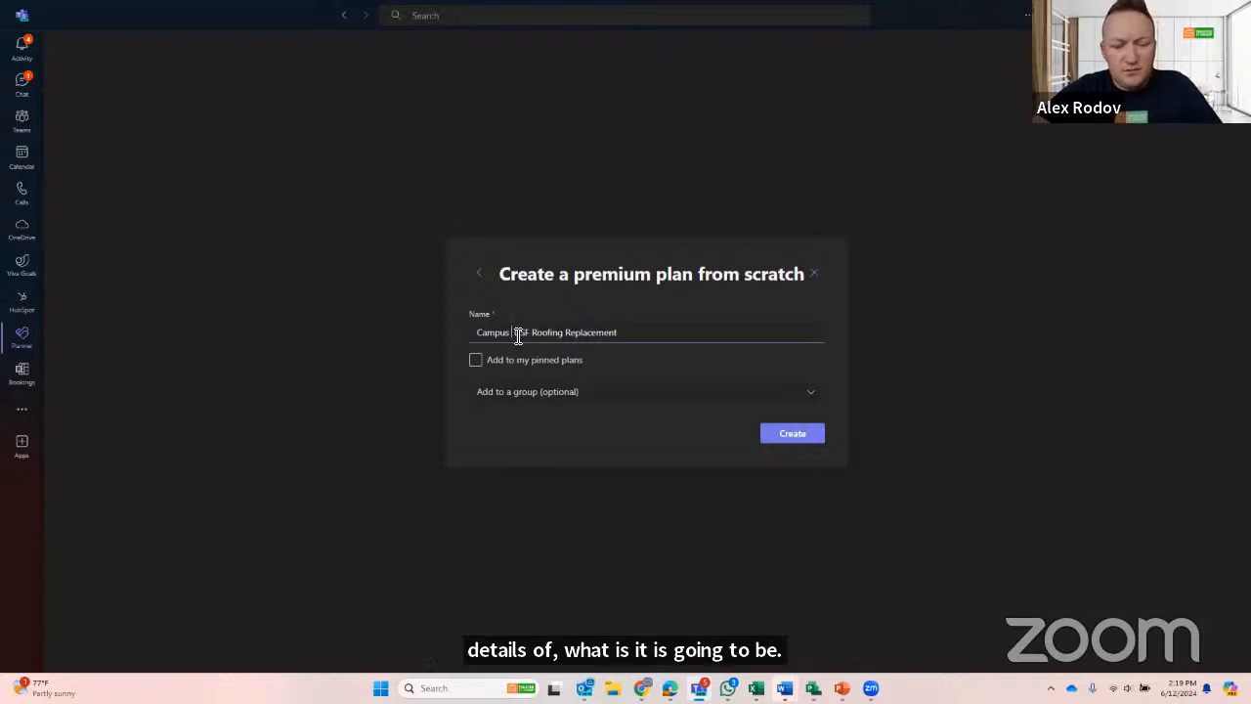
type("G")
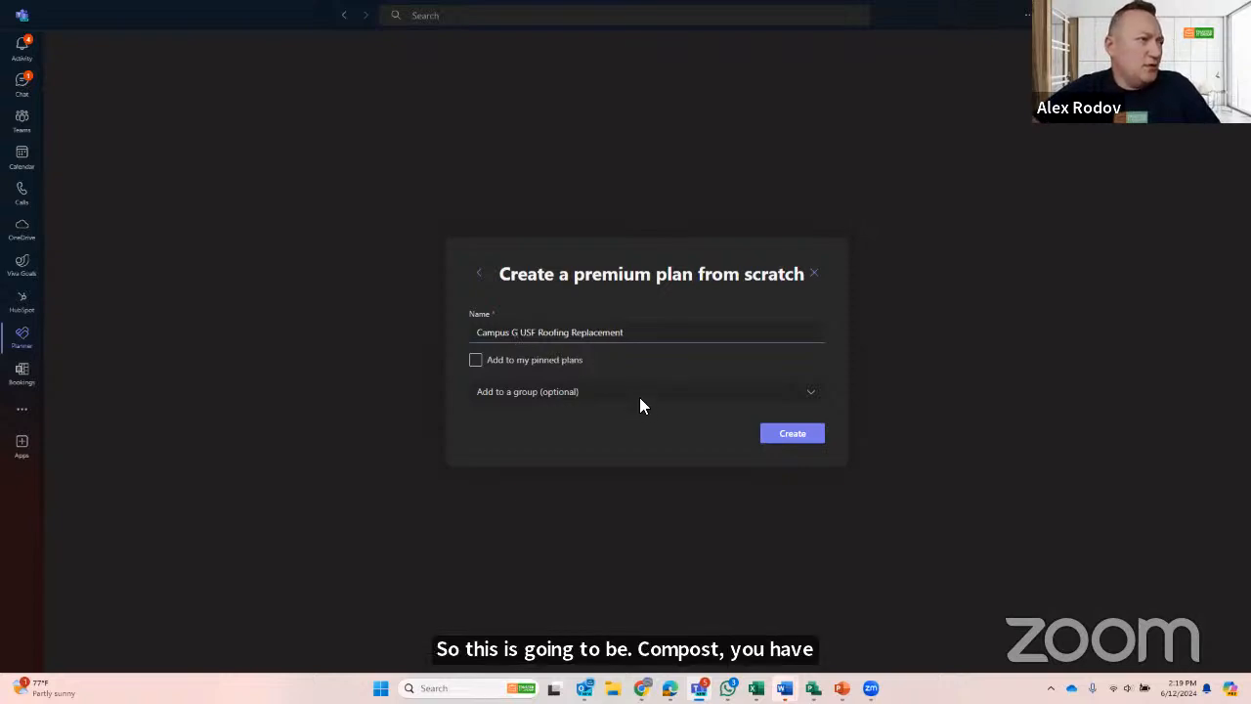
left_click(778, 446)
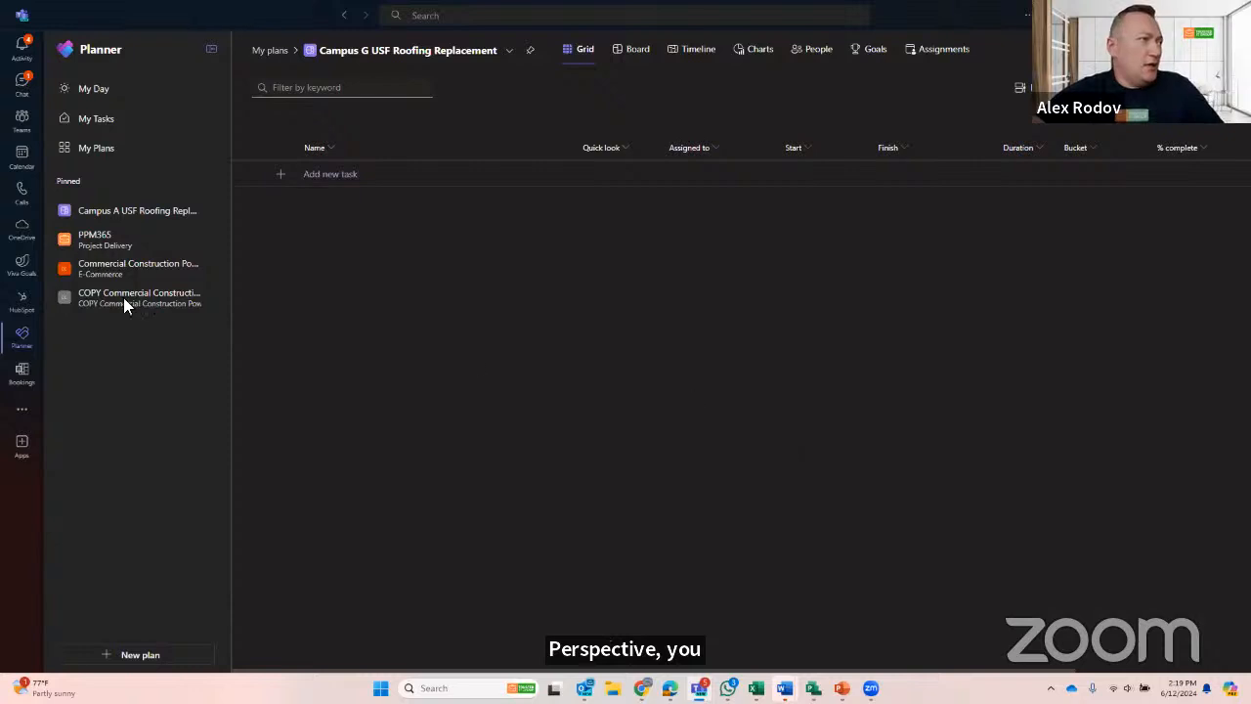
- Review the recent, shared and personal plans, and reopen the Campus G USF Roofing Replacement plan
left_click(96, 151)
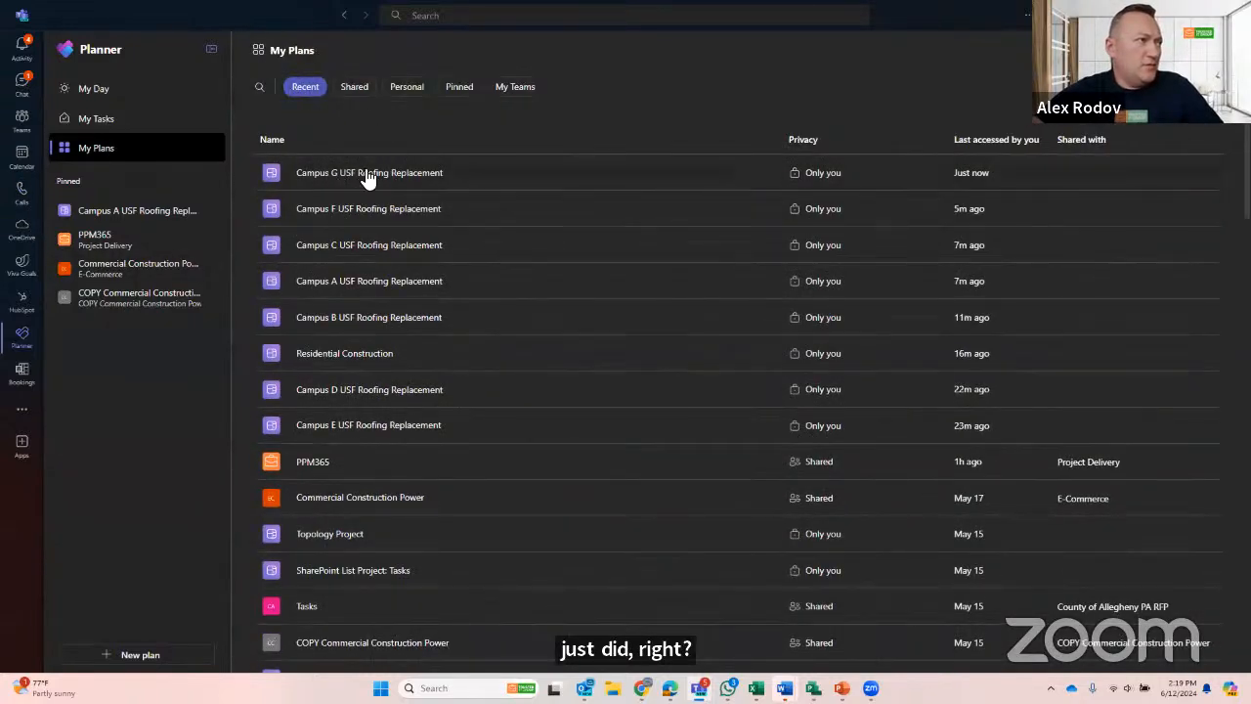
left_click(355, 88)
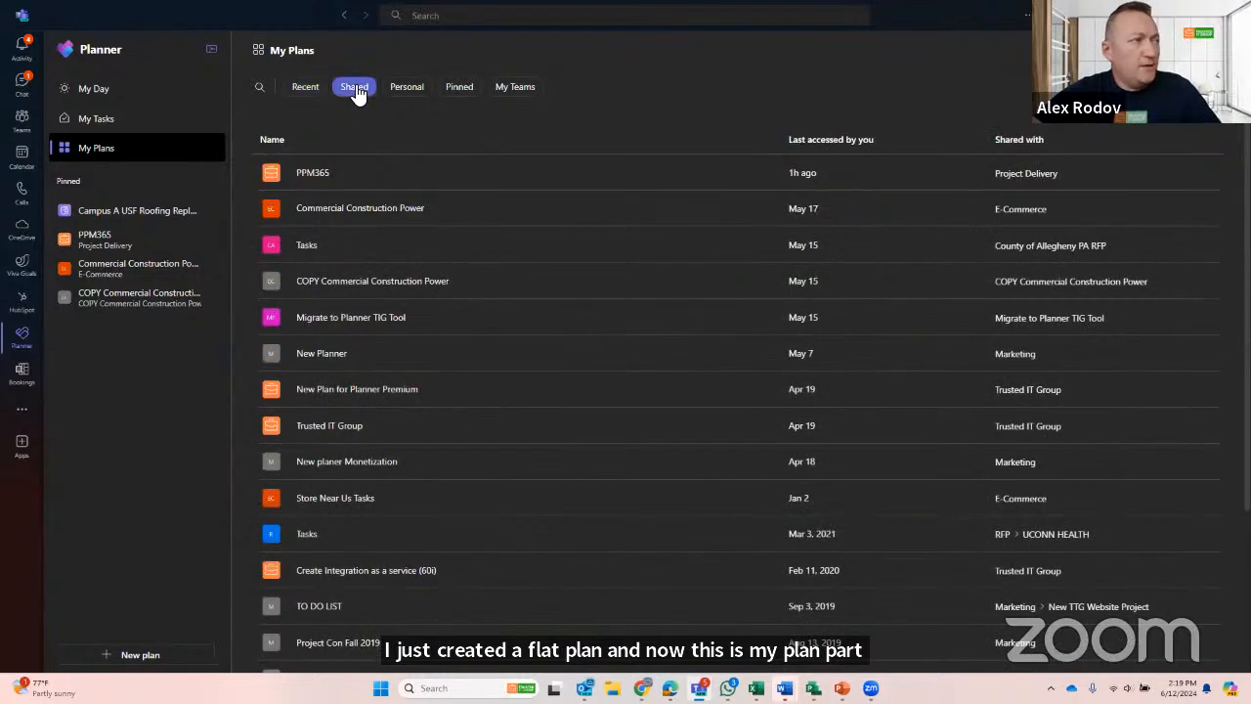
left_click(415, 90)
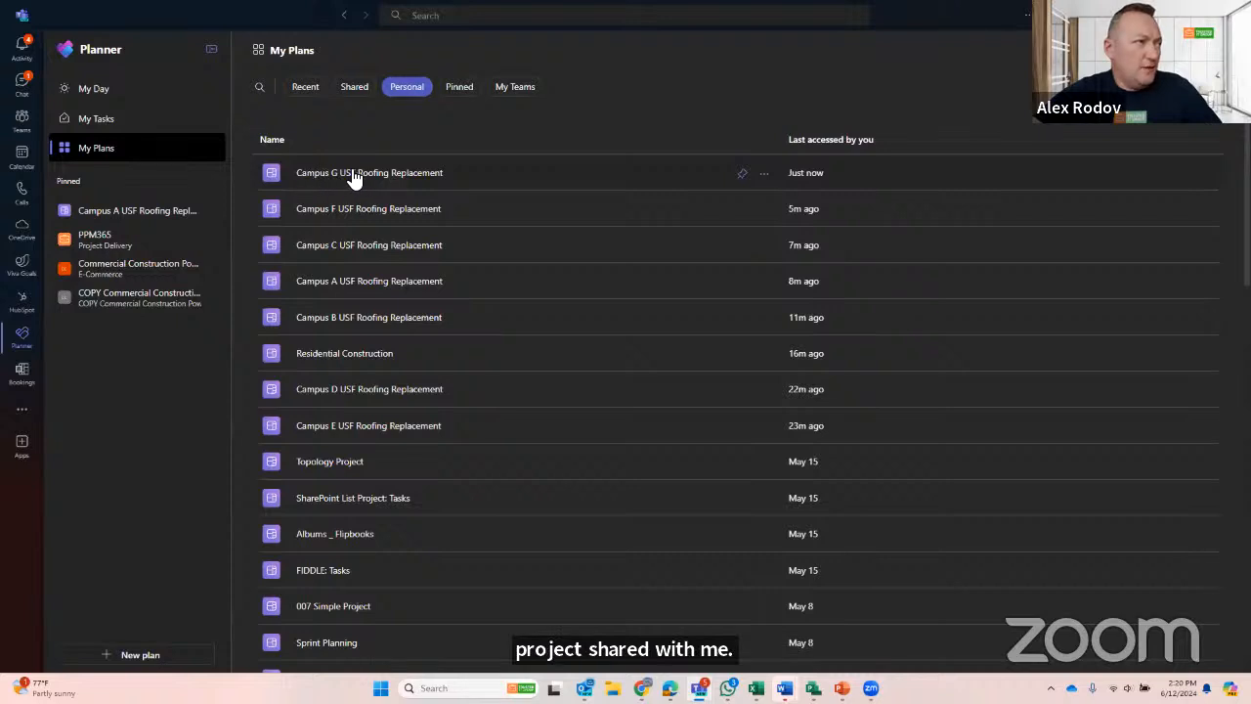
left_click(354, 176)
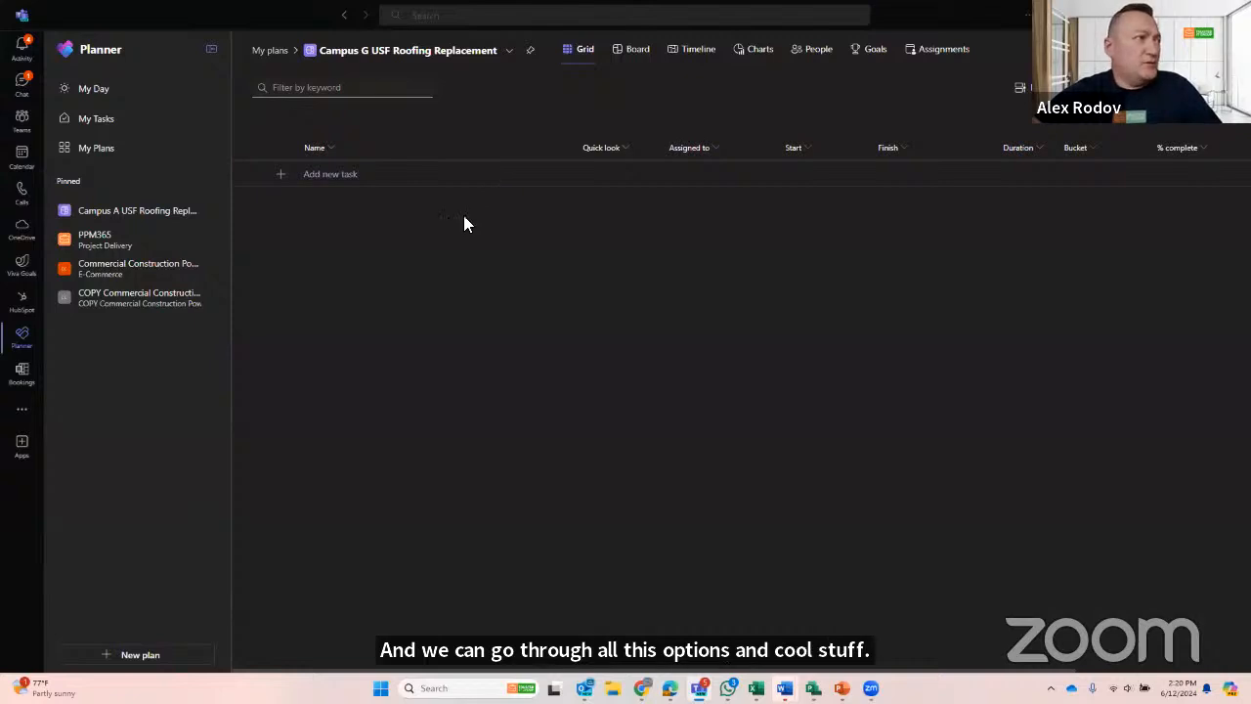
- Switch to the PPM 365 Pro Power App, widen the project list's Name column and open the Campus G USF Roofing Replacement project
key("alt+Tab")
key("alt+Tab")
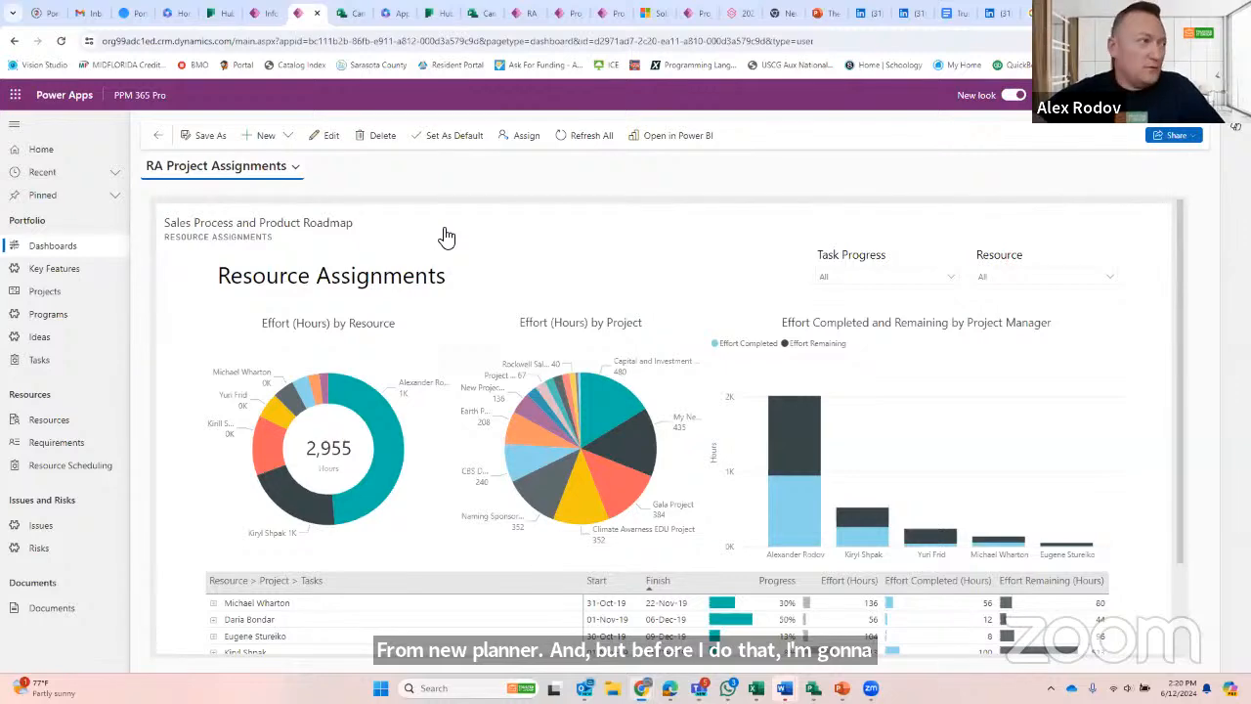
left_click(54, 291)
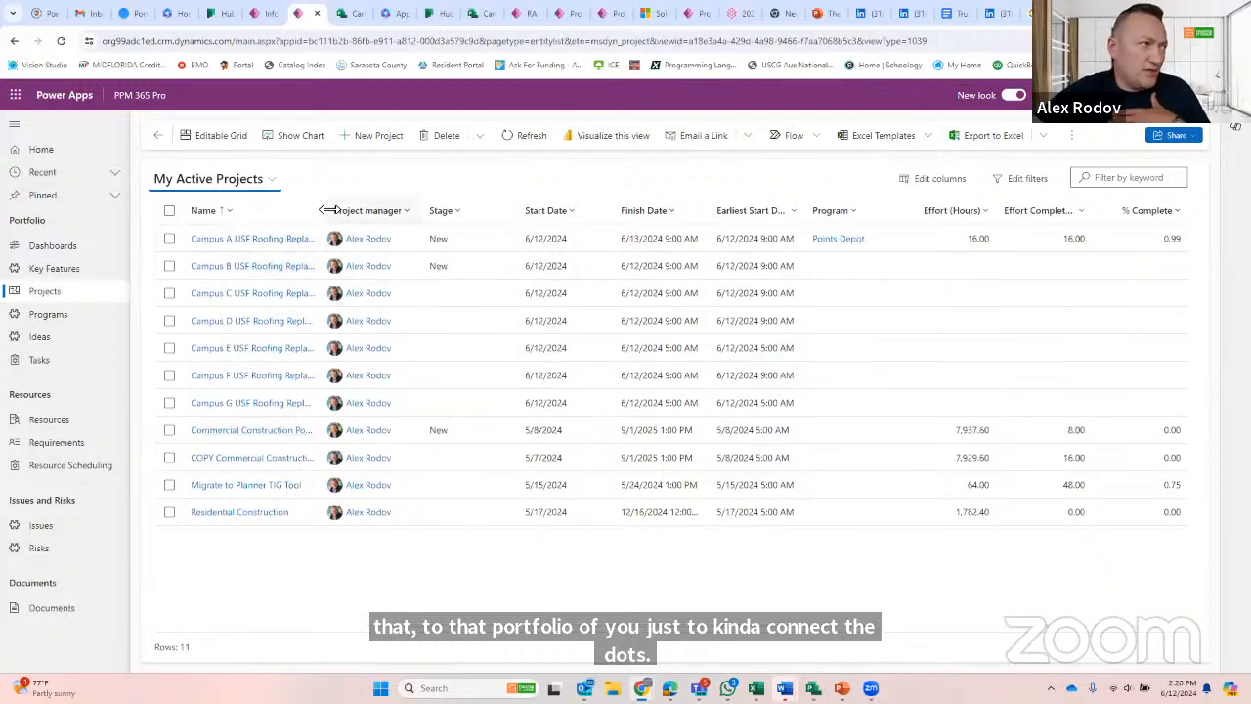
left_click_drag(332, 210, 393, 210)
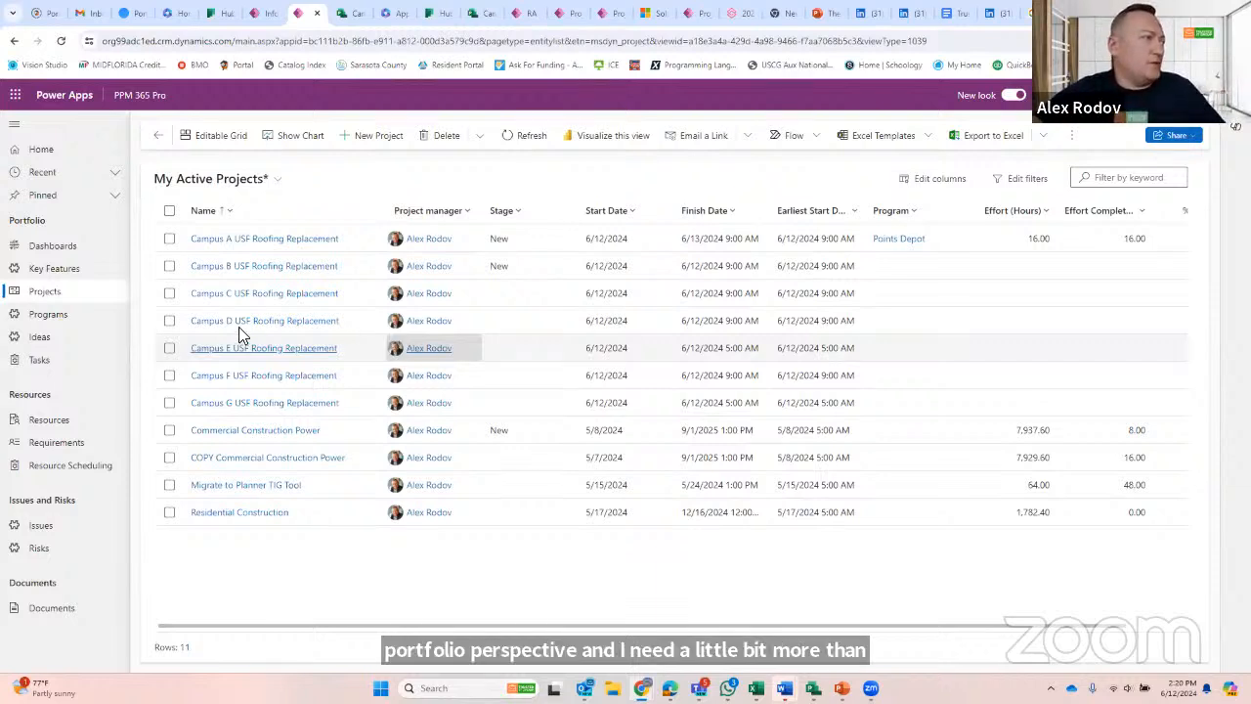
left_click(258, 408)
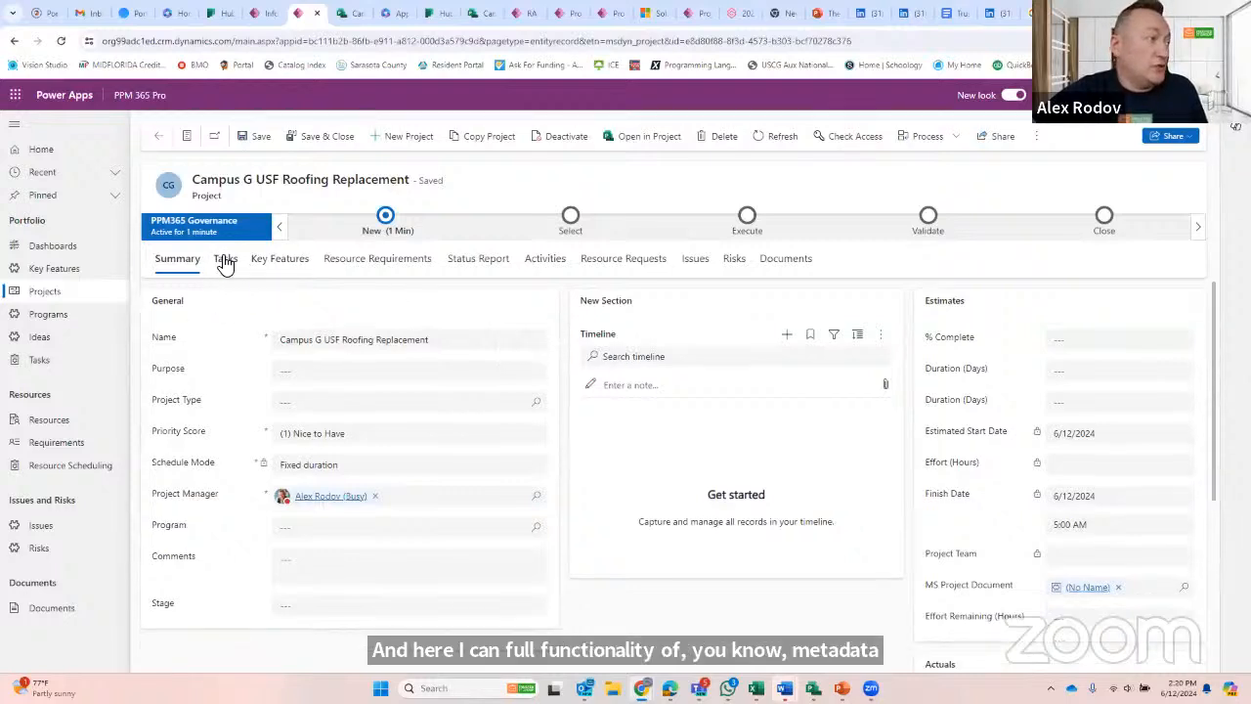
- Examine the Campus G project's tasks, key features and issues
left_click(225, 260)
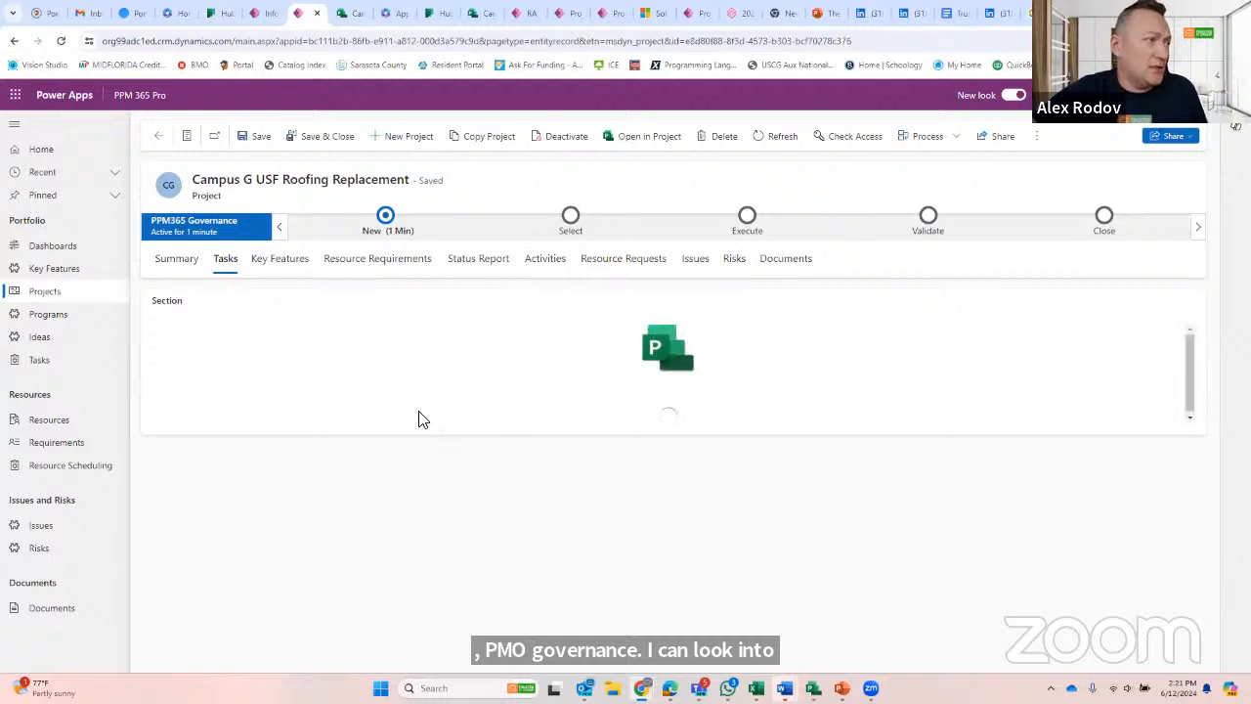
left_click(286, 262)
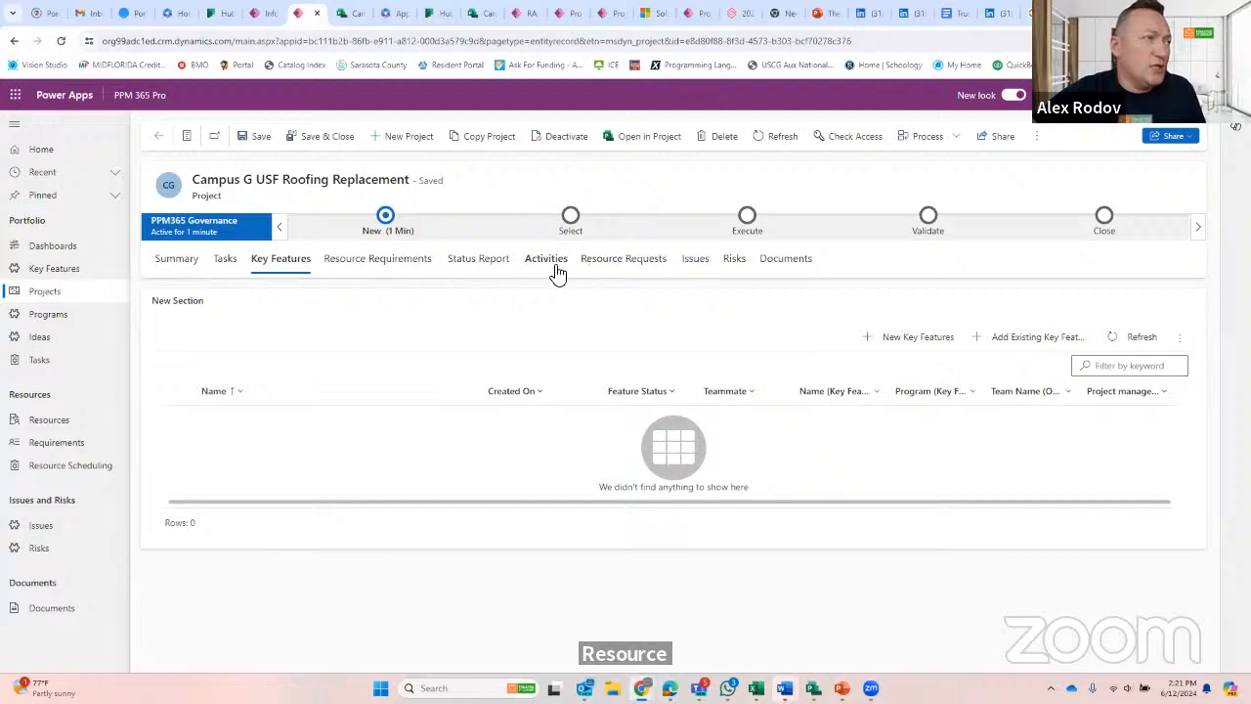
left_click(693, 262)
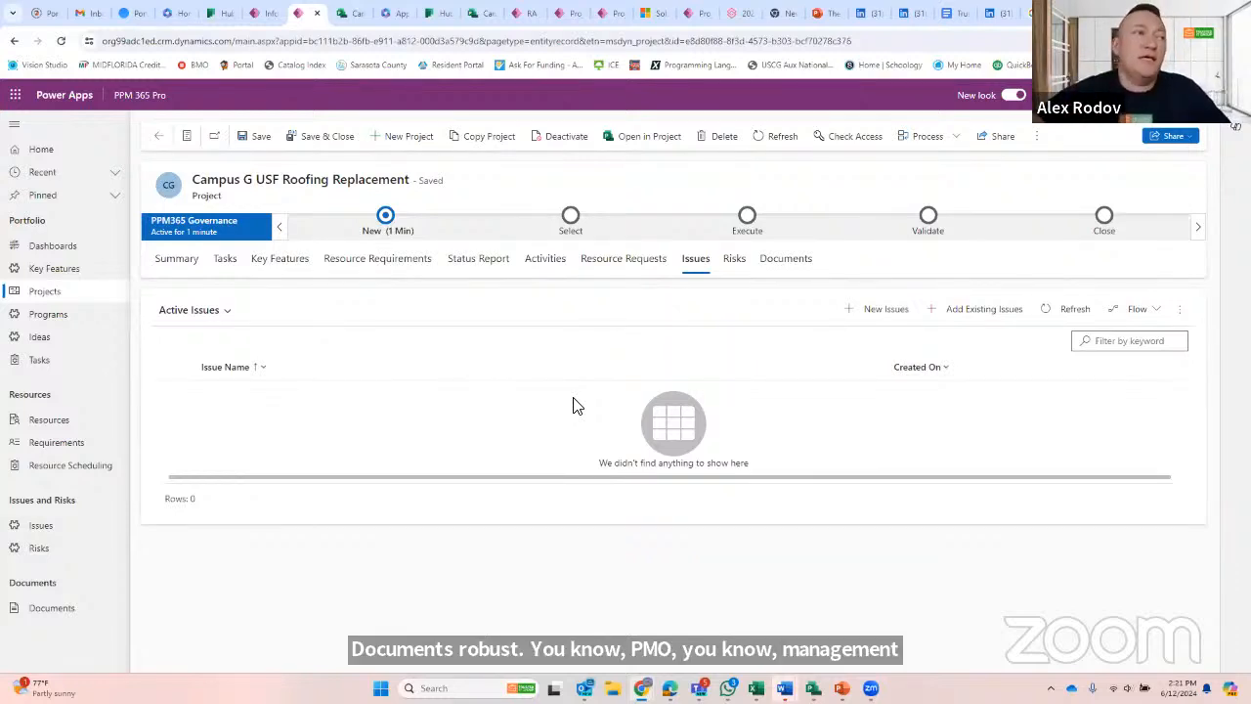
- Switch back to Planner in Teams and add two tasks, both named "Task", to the Campus G plan
key("alt+Tab")
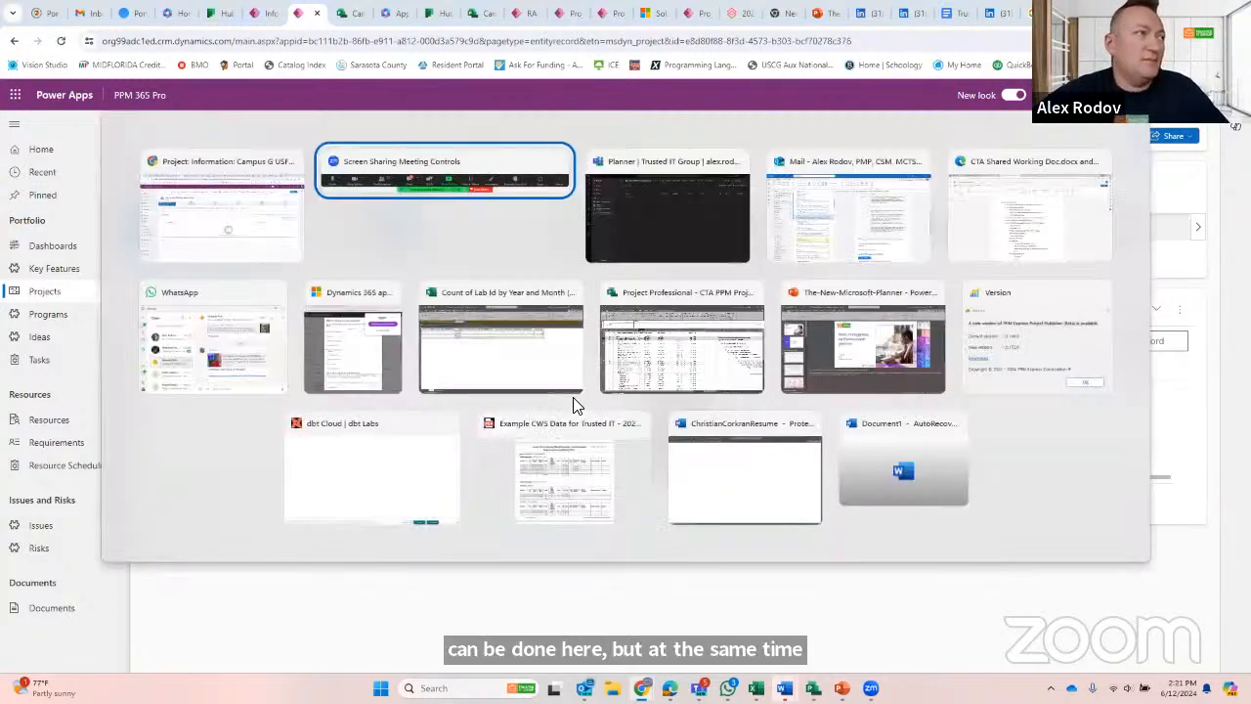
key("alt+Tab")
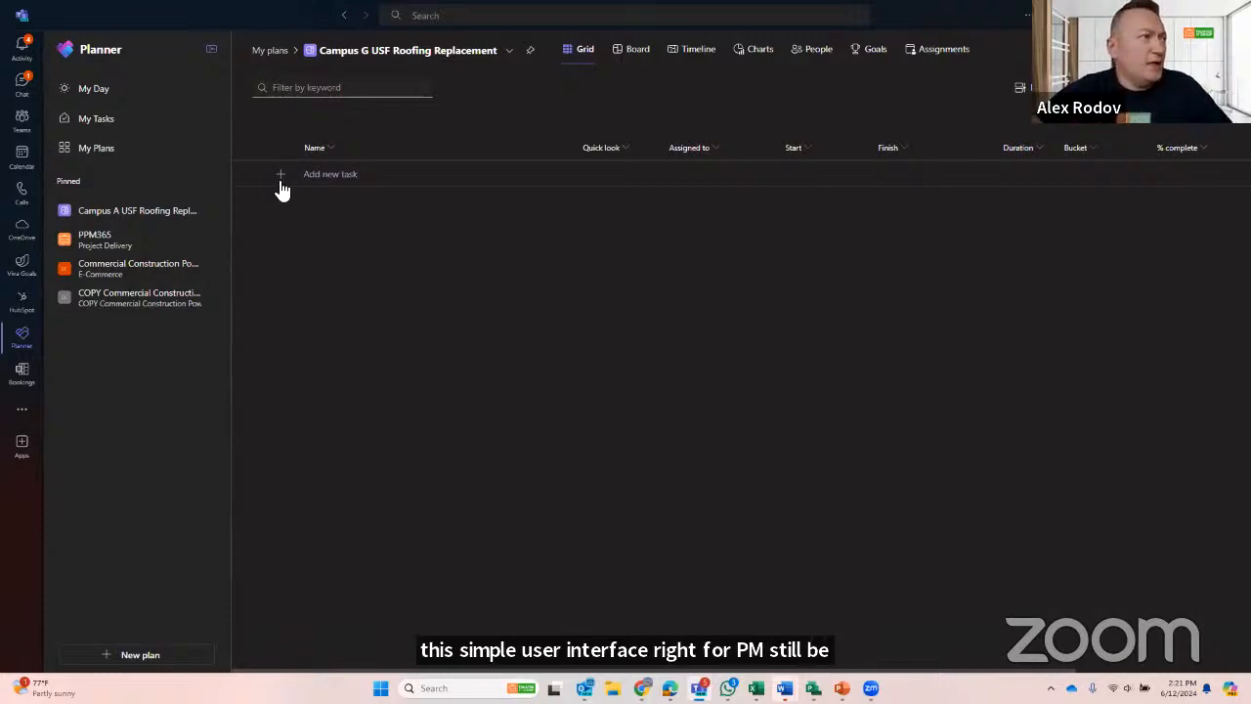
left_click(344, 176)
type("Task")
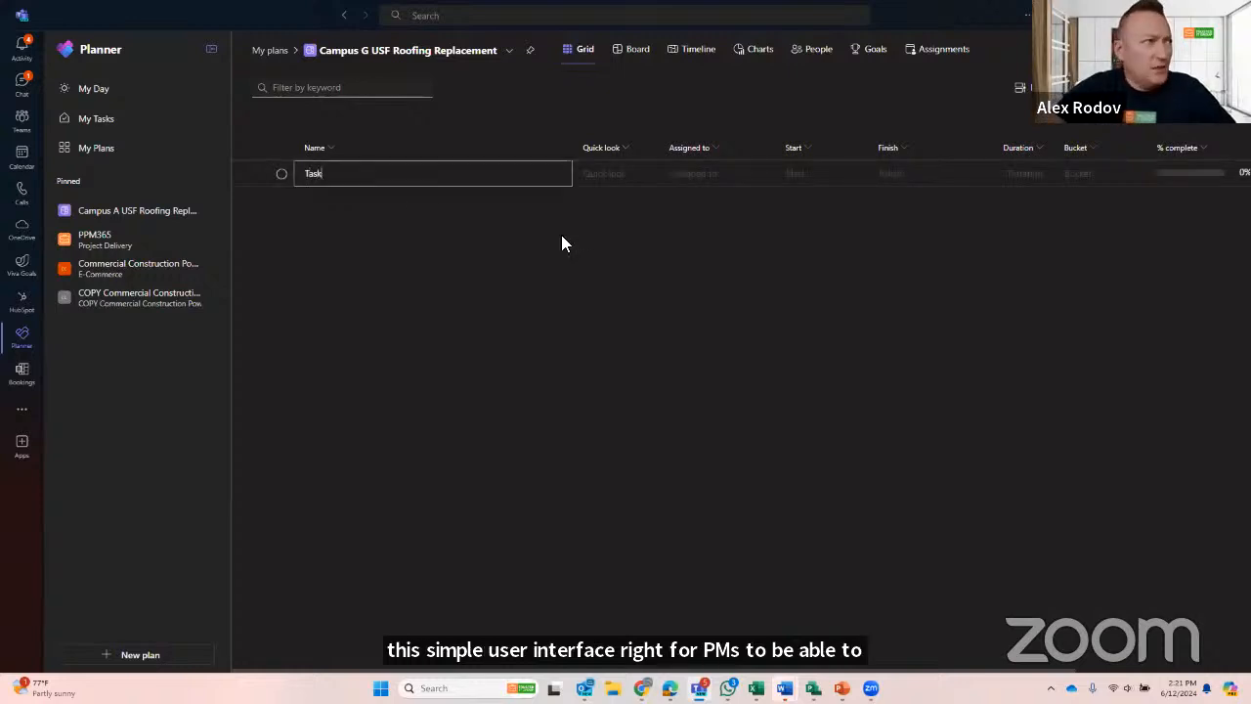
key("Return")
type("Task")
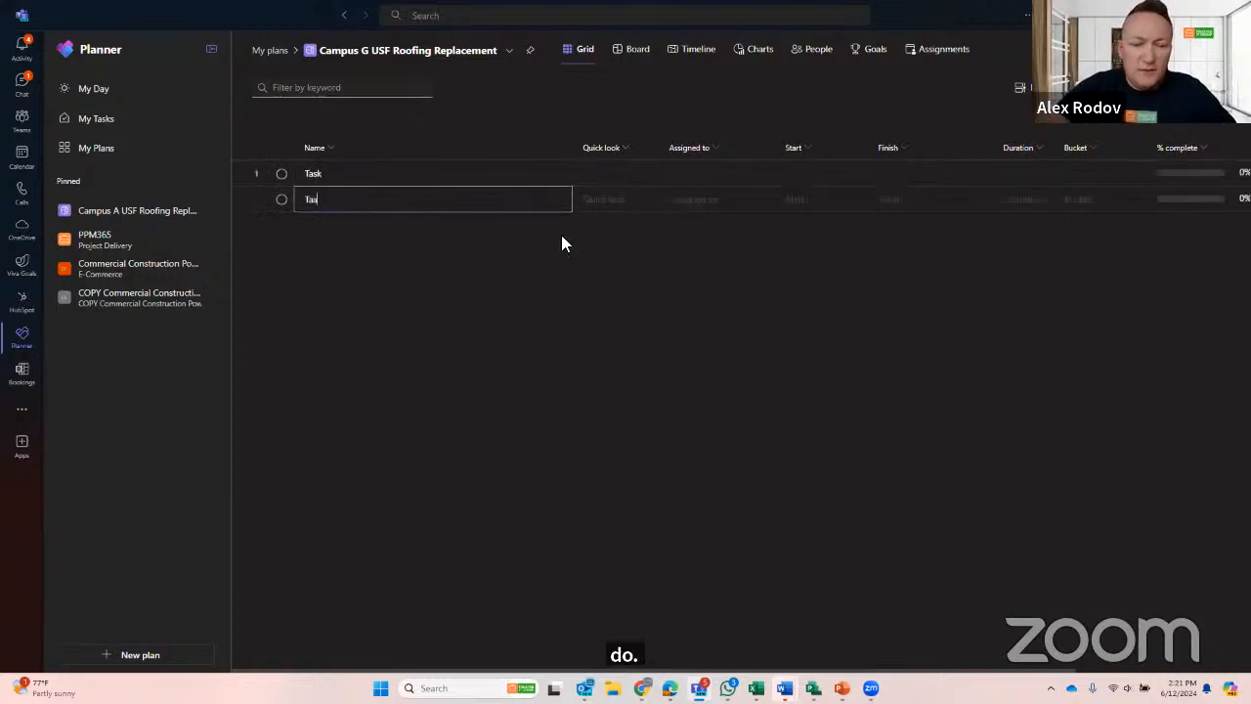
key("Return")
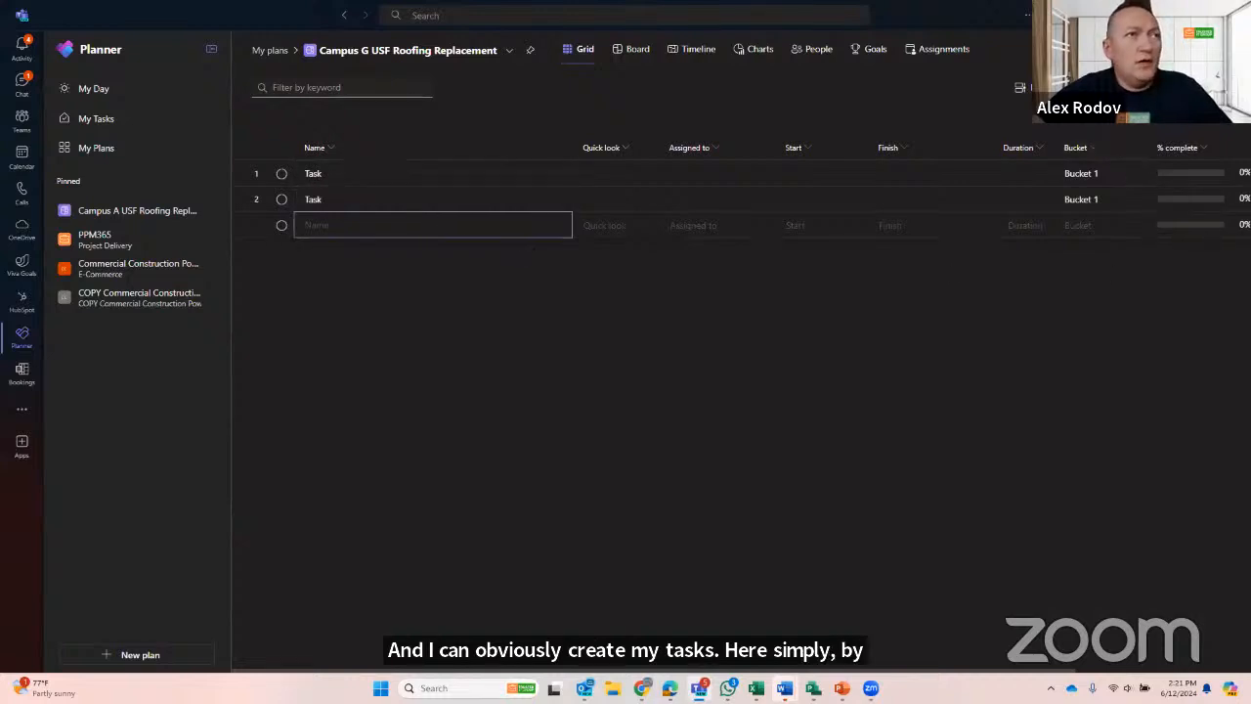
- Ask Copilot to "Add tasks for roofing replacement project" in the Campus G plan
left_click(1094, 51)
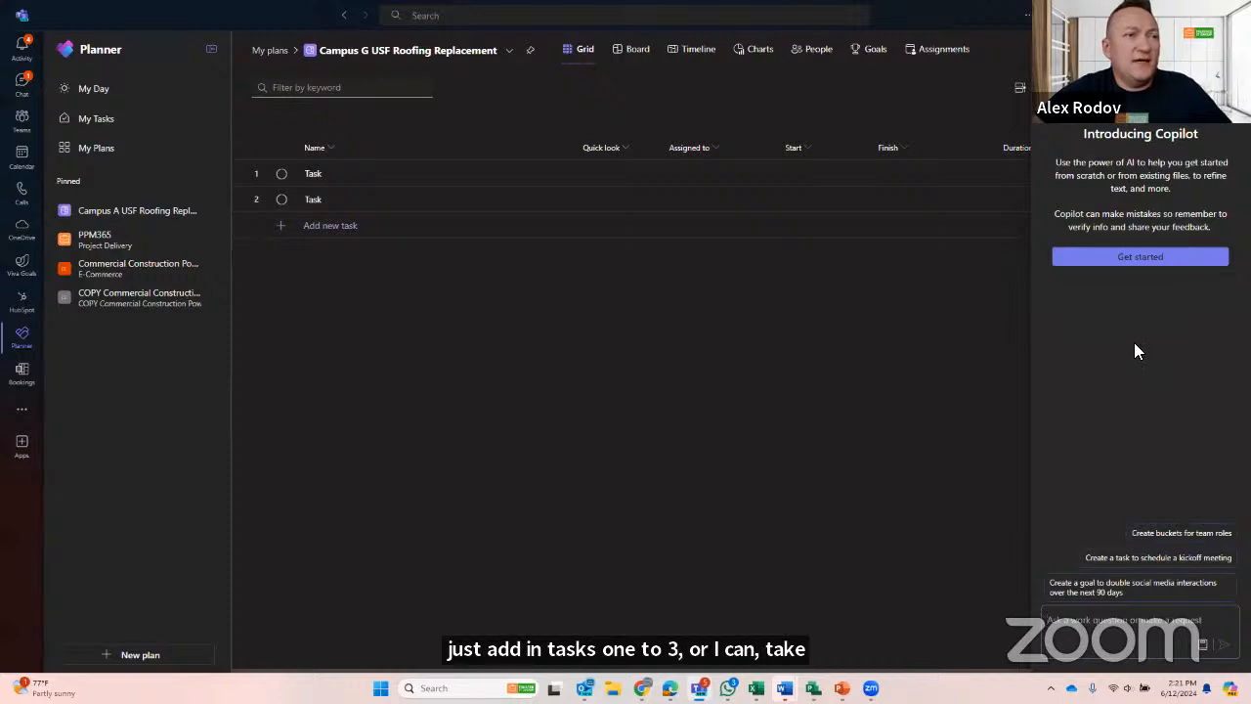
left_click(1133, 266)
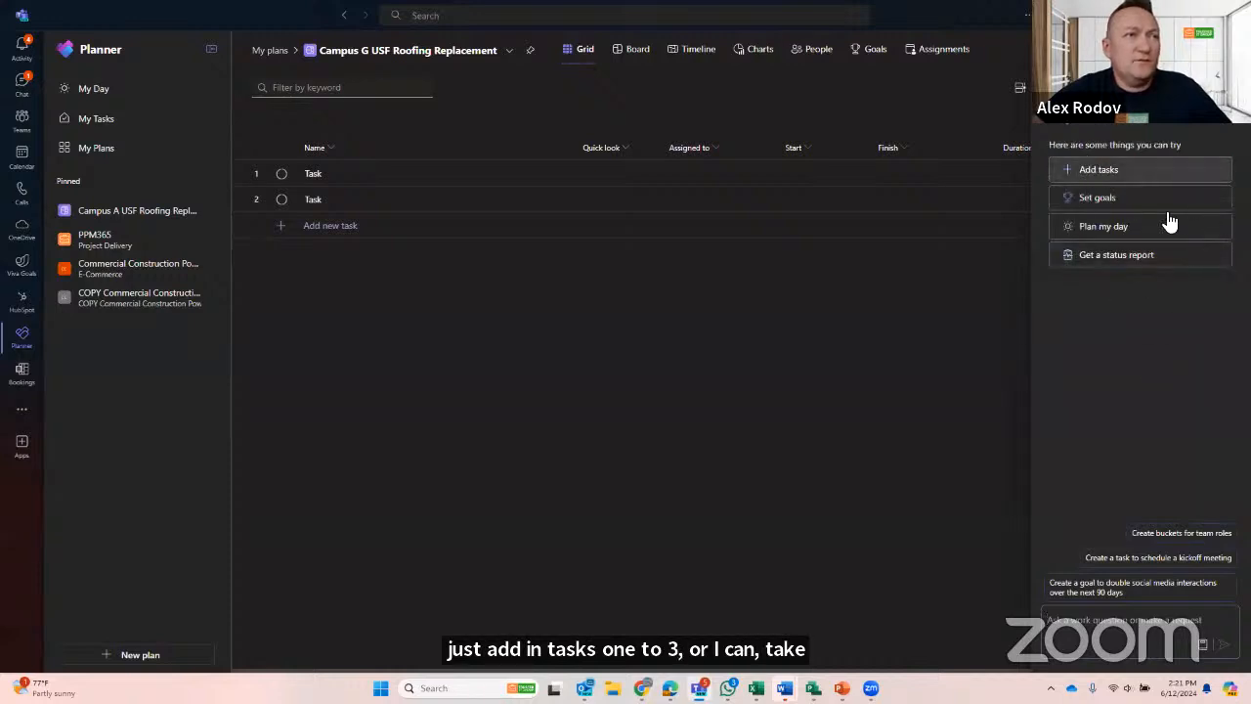
left_click(1087, 630)
type("Add")
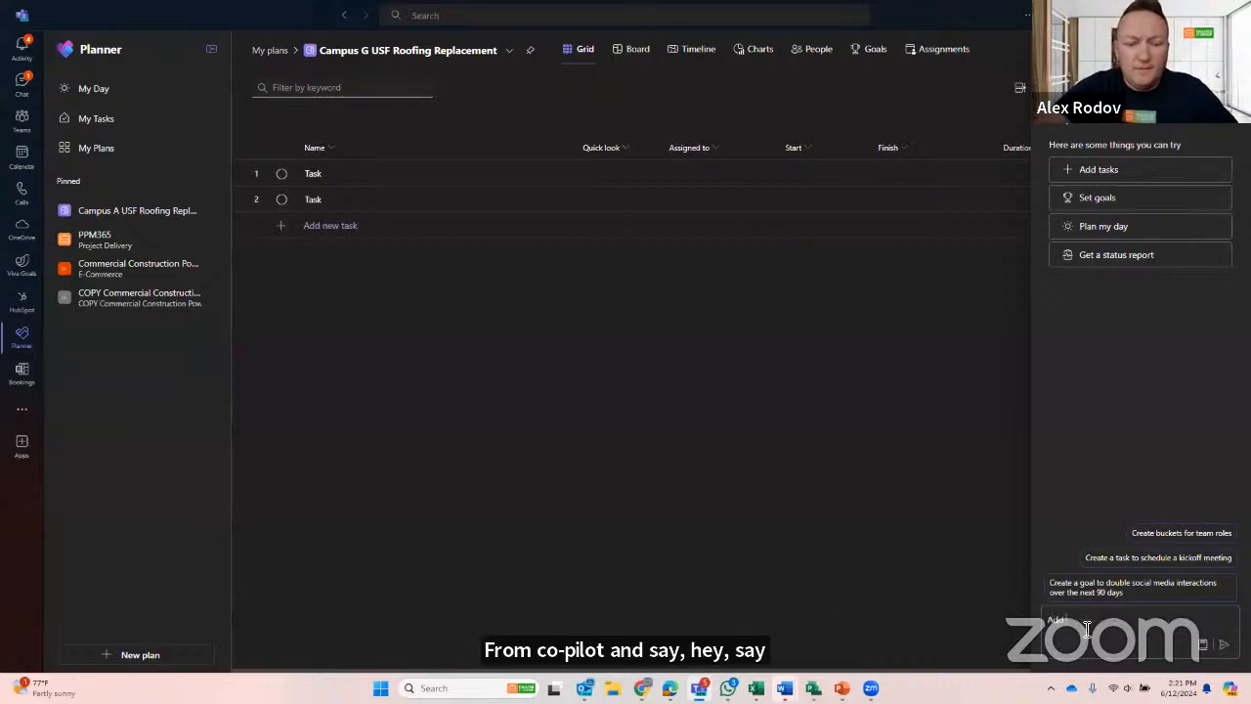
type(" task")
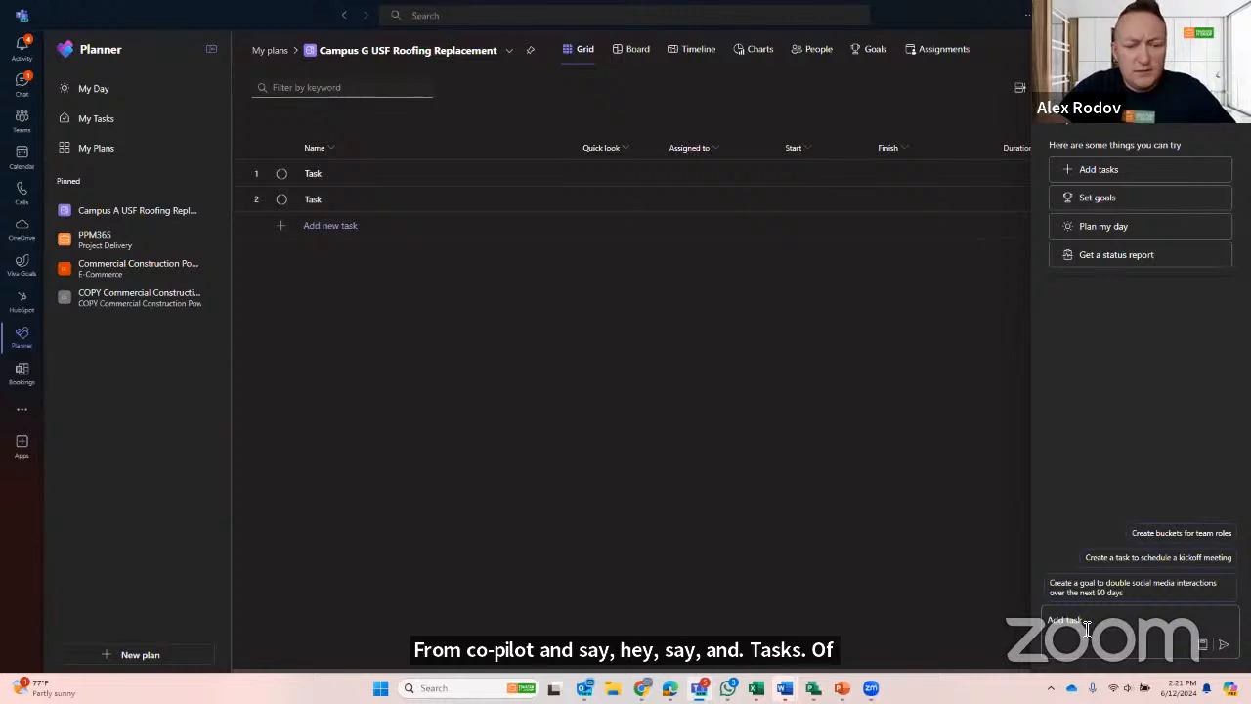
type("s for ")
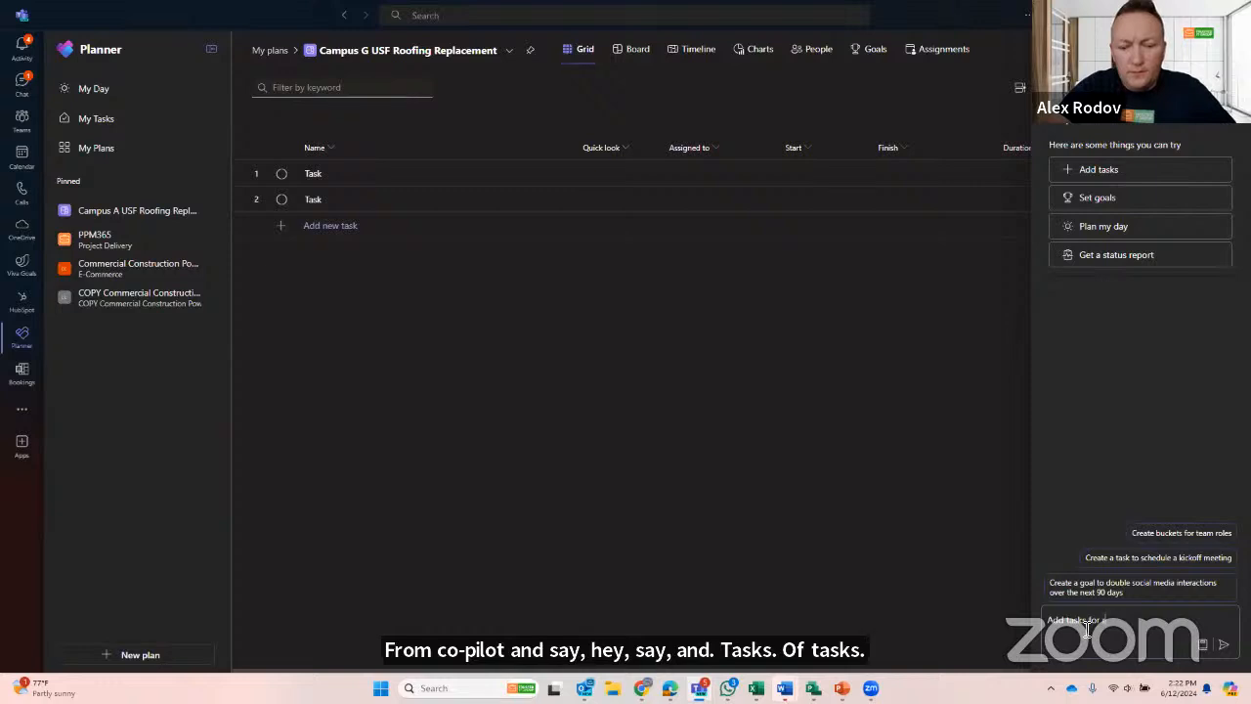
type("roofing project")
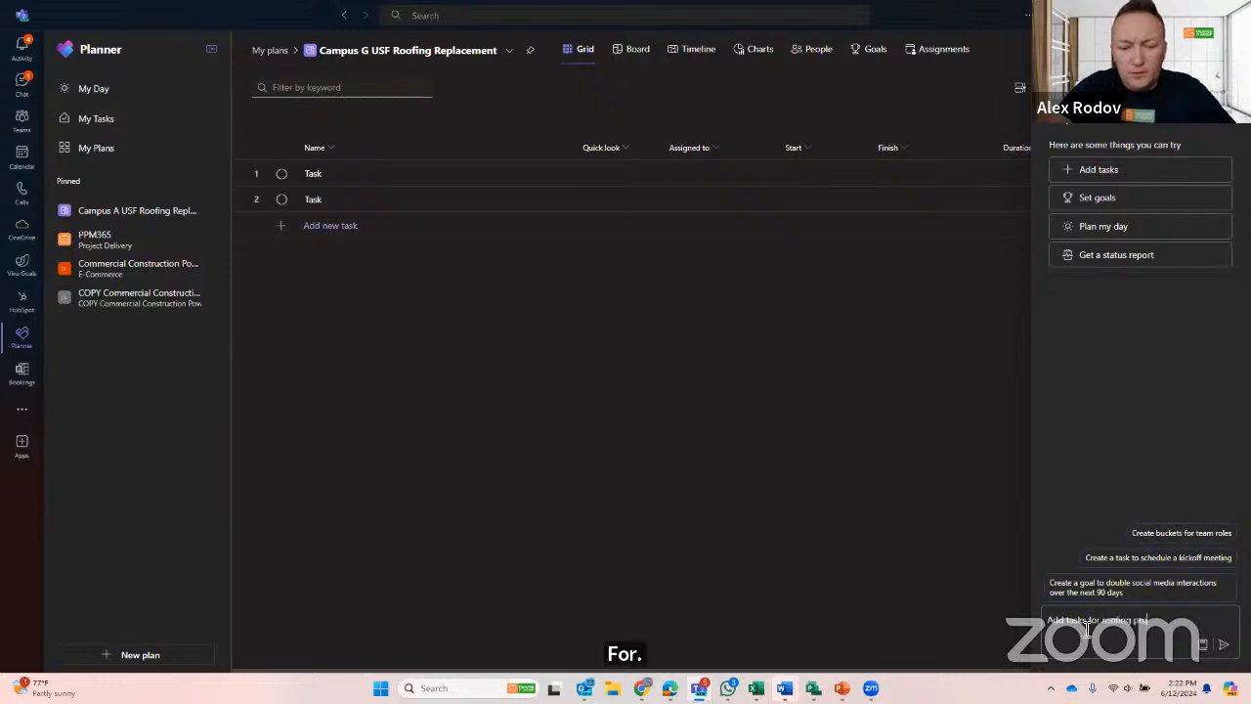
key("BackSpace")
key("BackSpace")
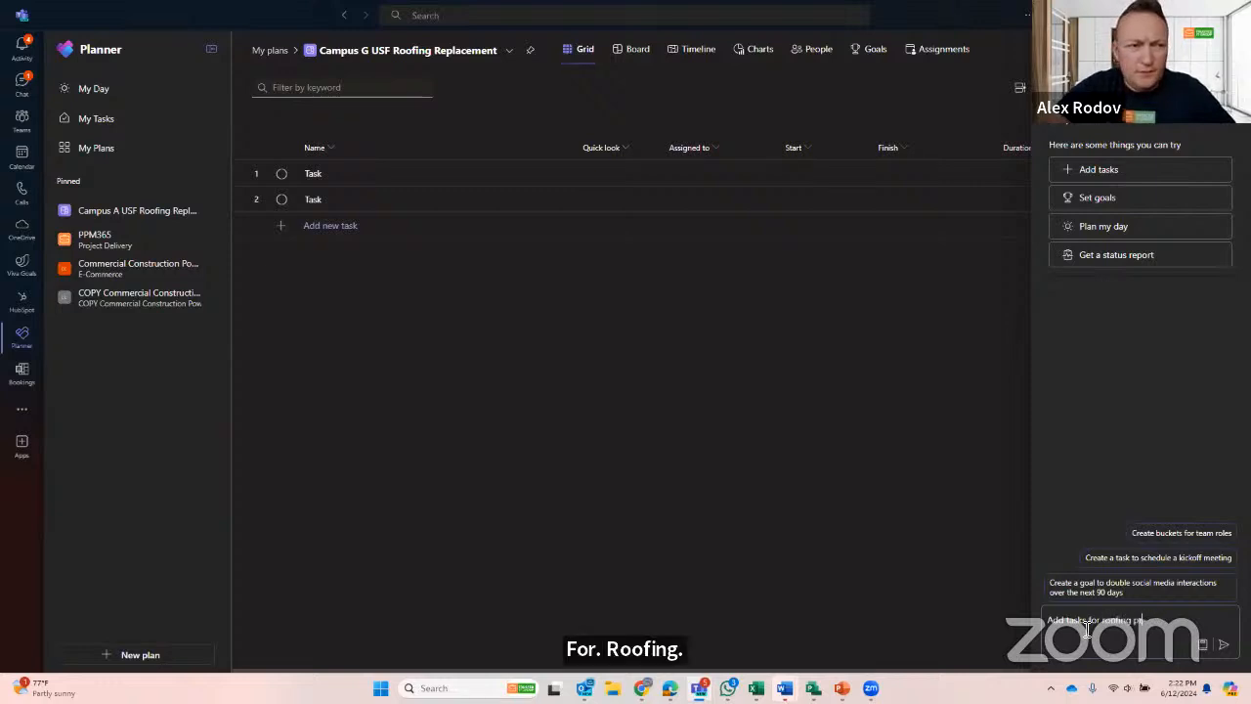
type("replacement project")
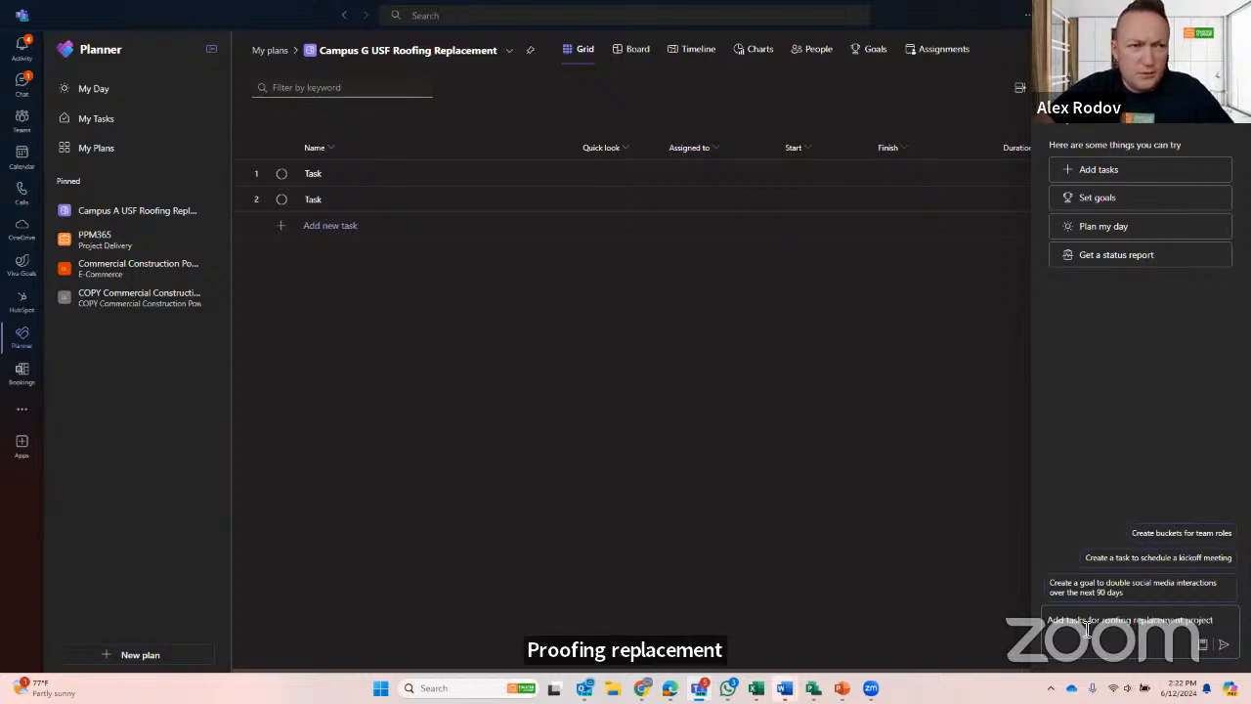
key("Return")
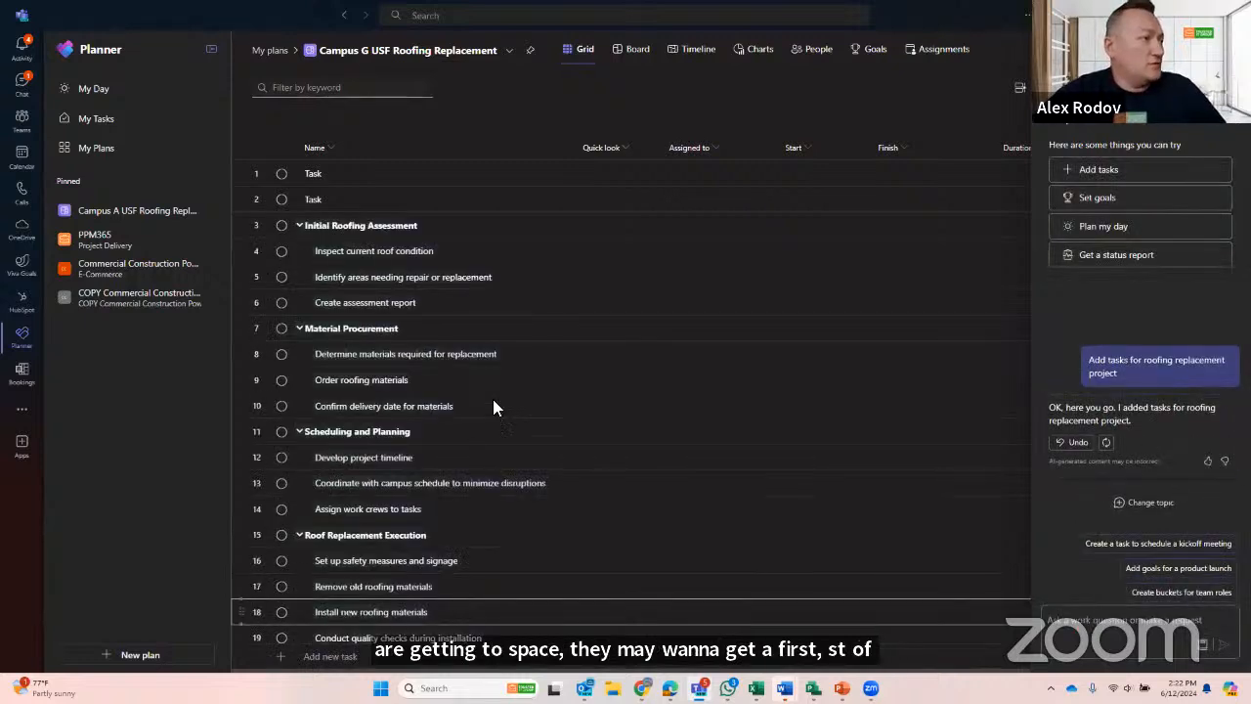
- Review the generated tasks and assign "Inspect current roof condition" to the plan owner
scroll(486, 310, "down", 1)
scroll(596, 402, "down", 3)
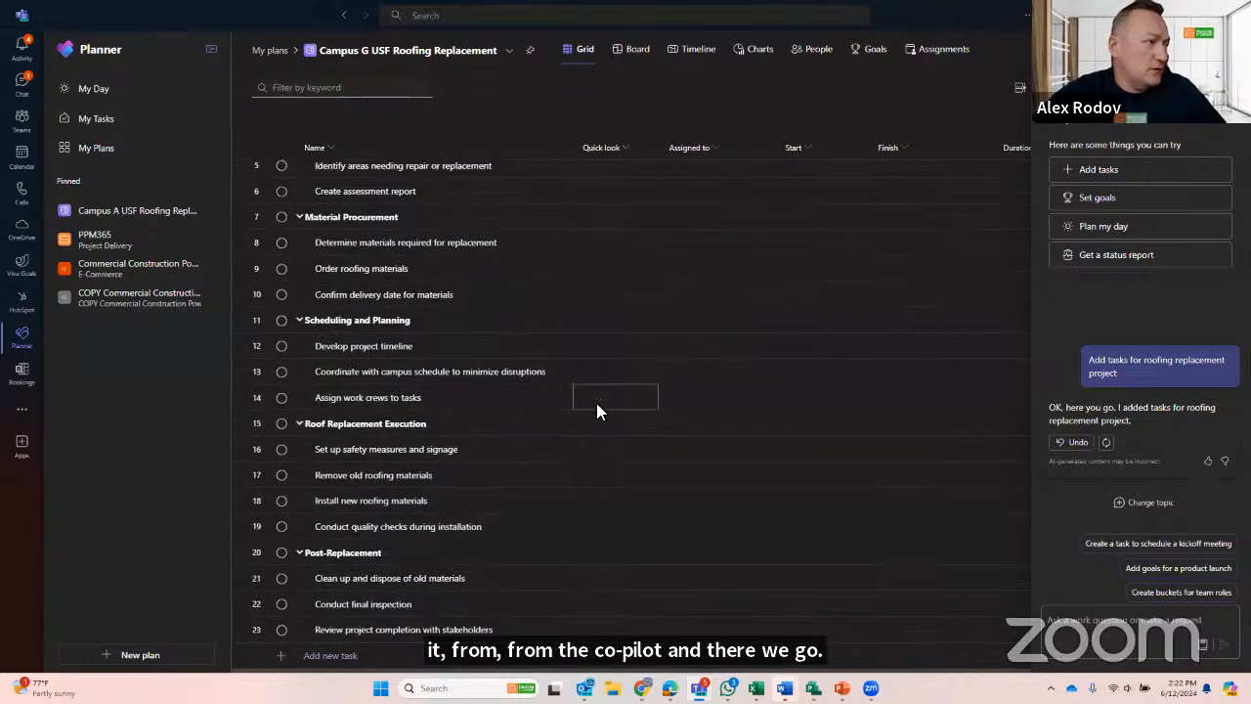
scroll(606, 410, "up", 4)
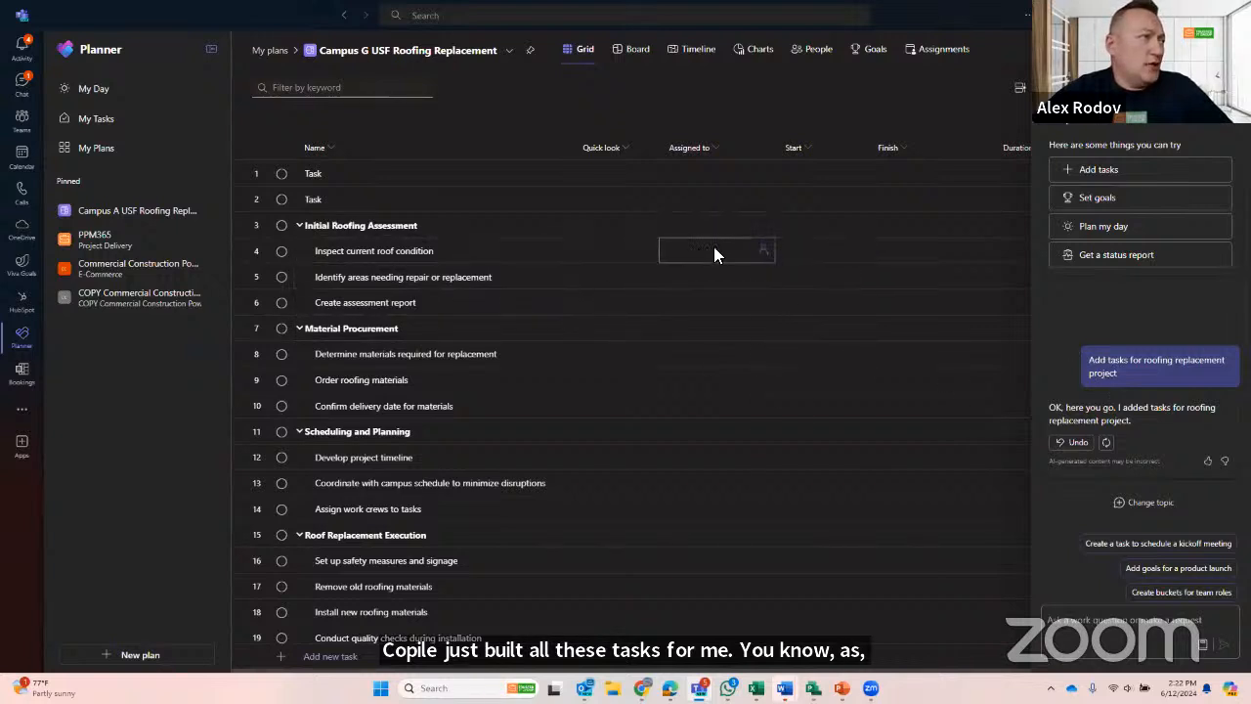
left_click(754, 256)
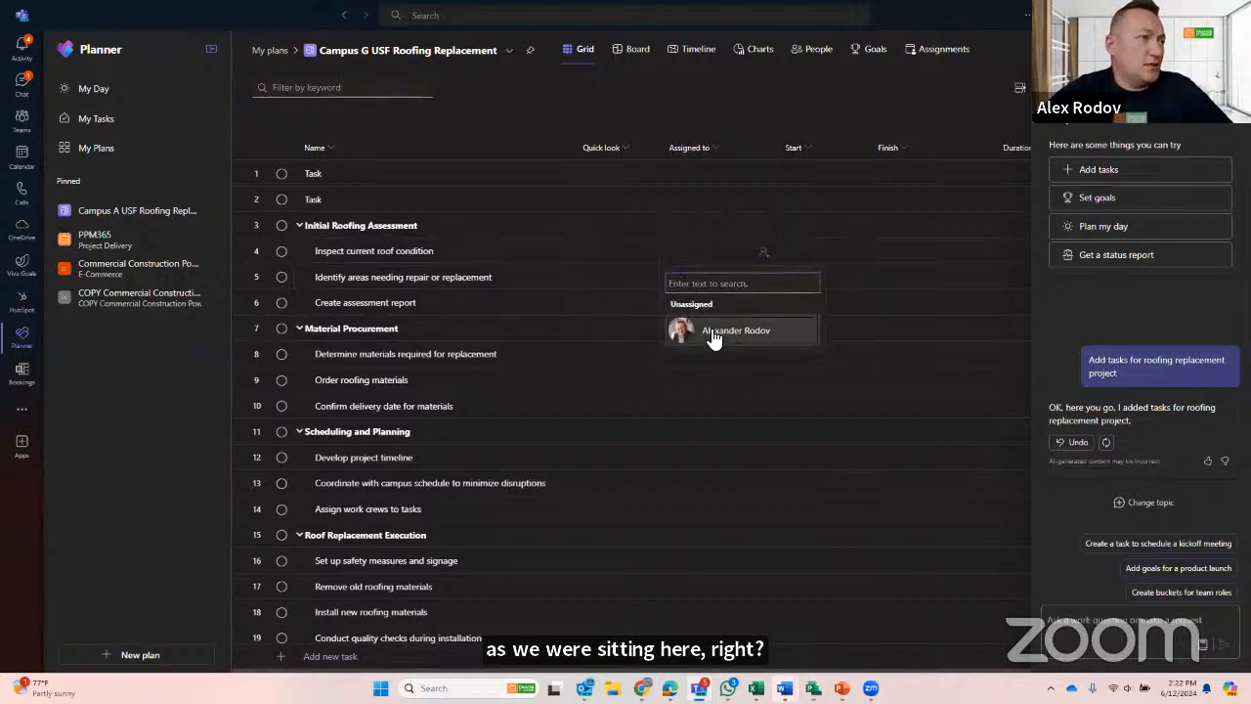
left_click(711, 332)
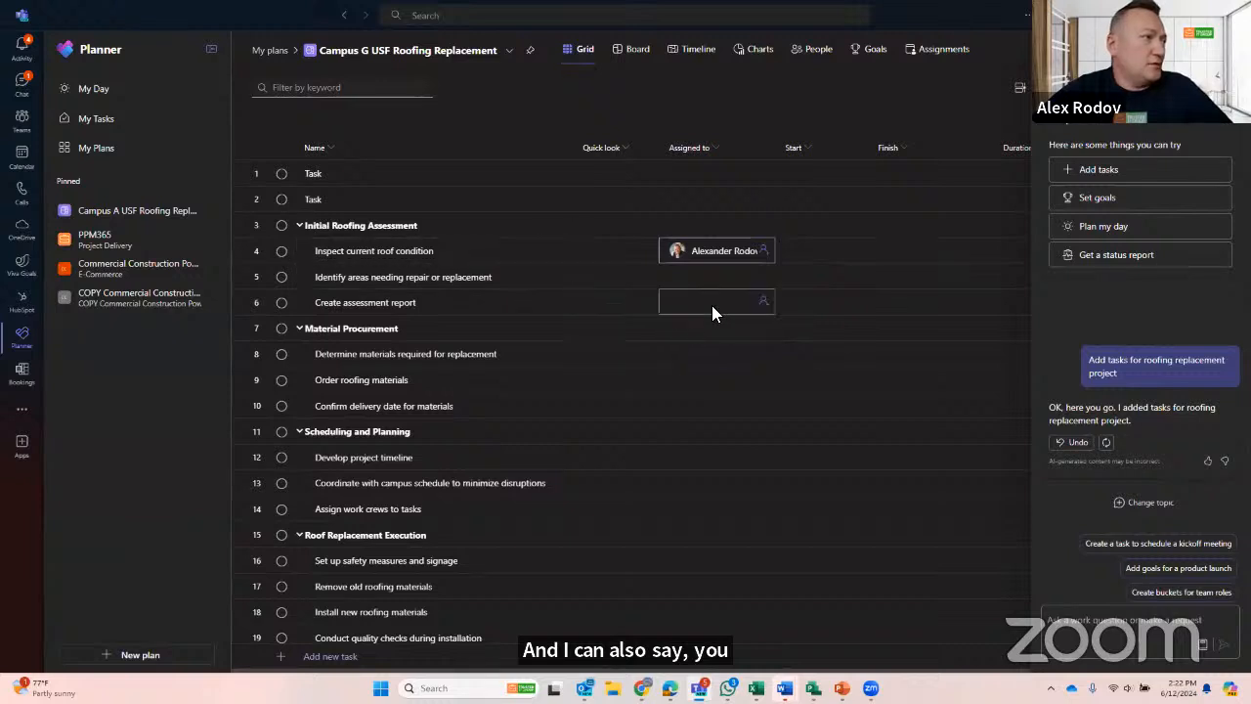
- Assign "Develop project timeline" to a colleague outside the plan, creating the new group "Campus G USF Roofing Replacement" with them as a member
left_click(762, 457)
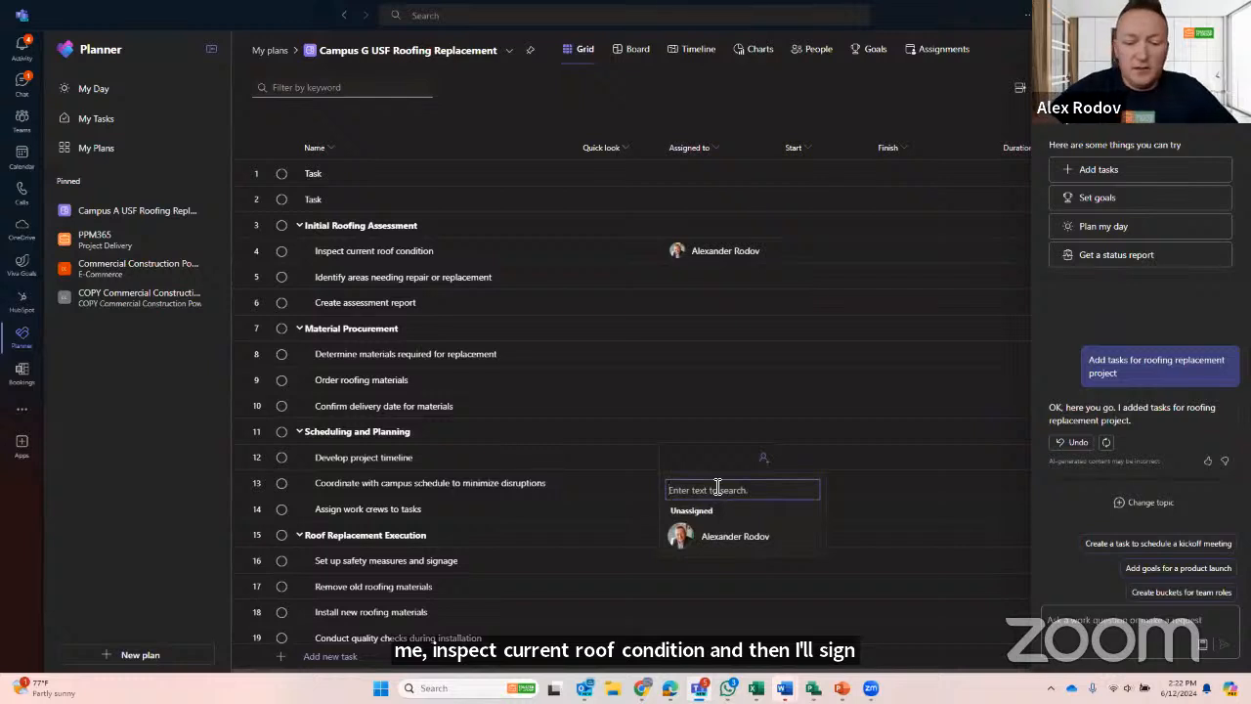
type("Yuri")
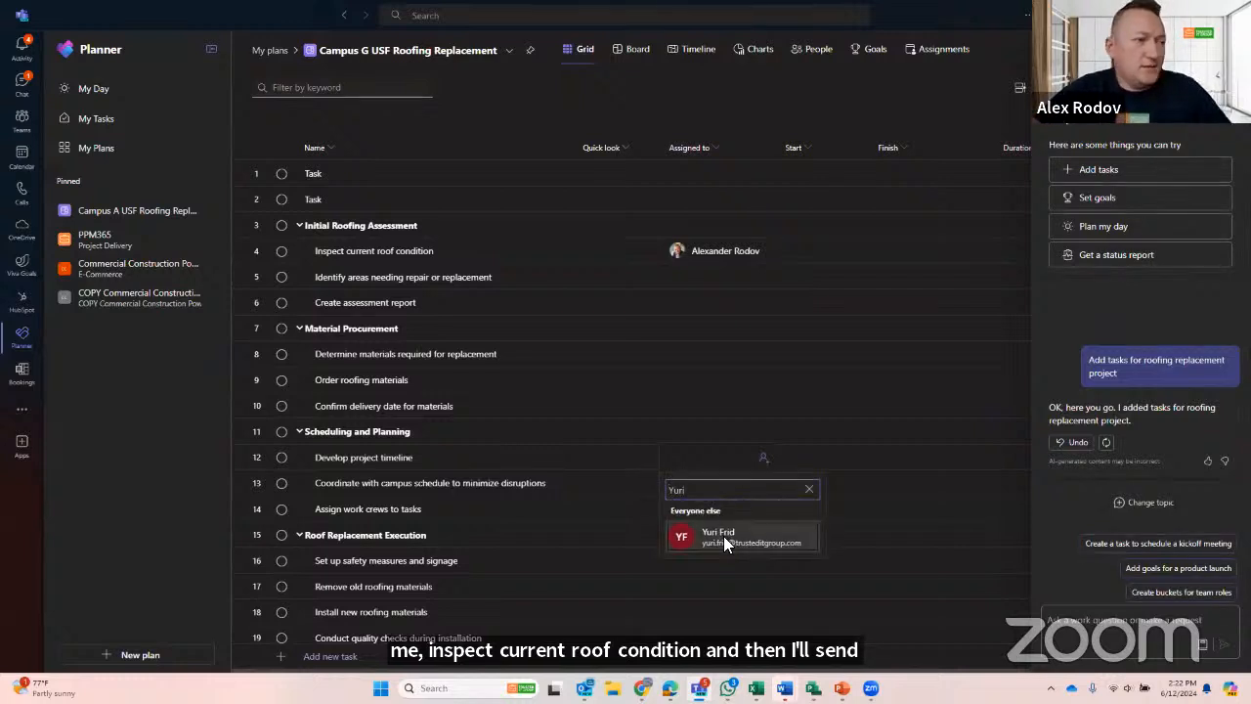
left_click(724, 539)
left_click(720, 404)
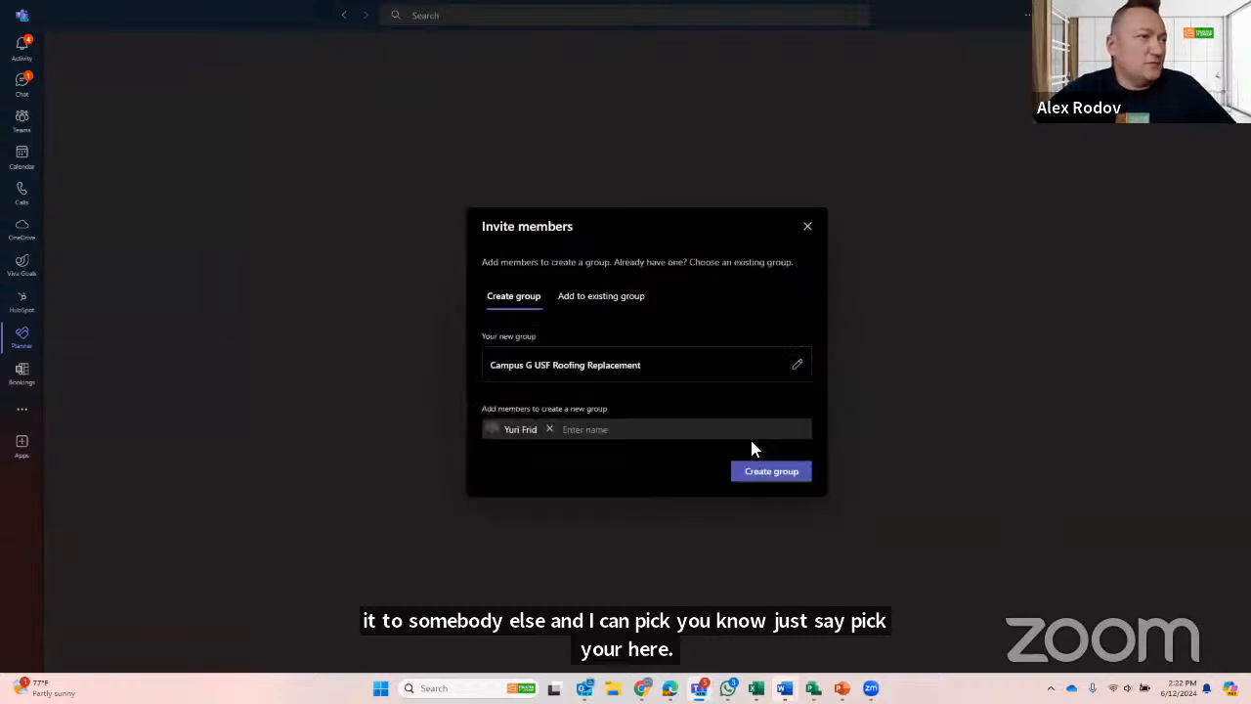
left_click(769, 478)
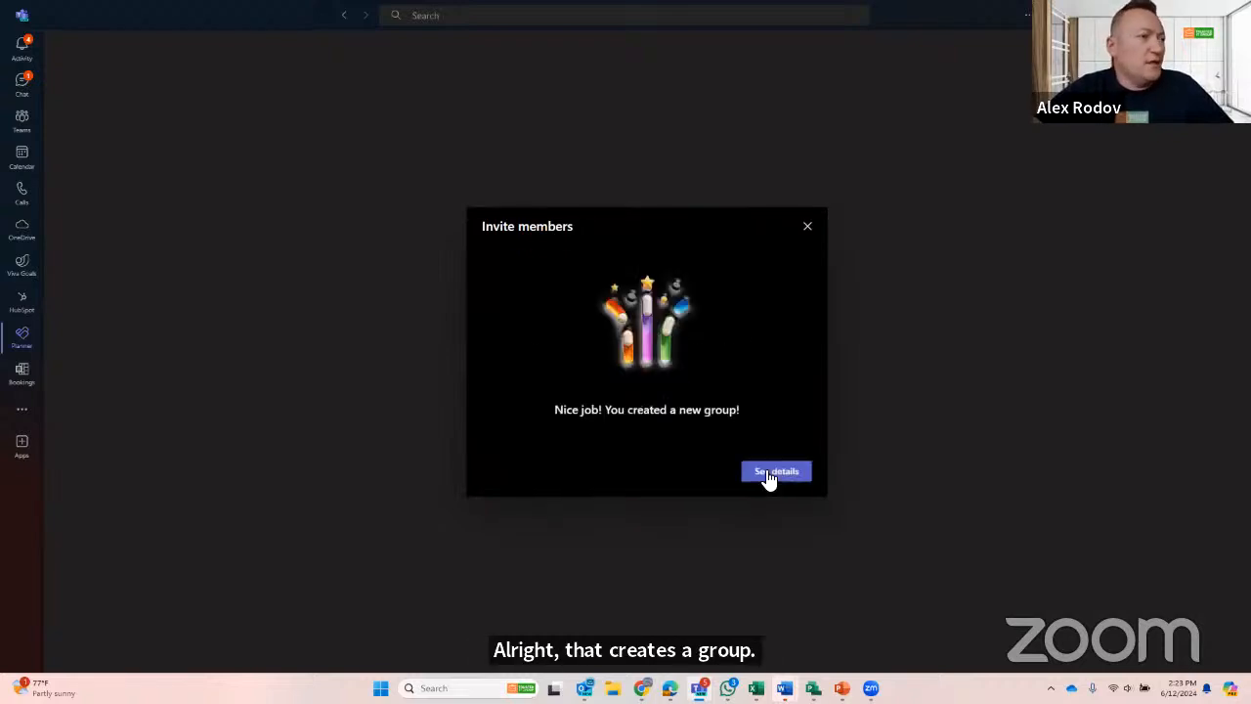
left_click(807, 228)
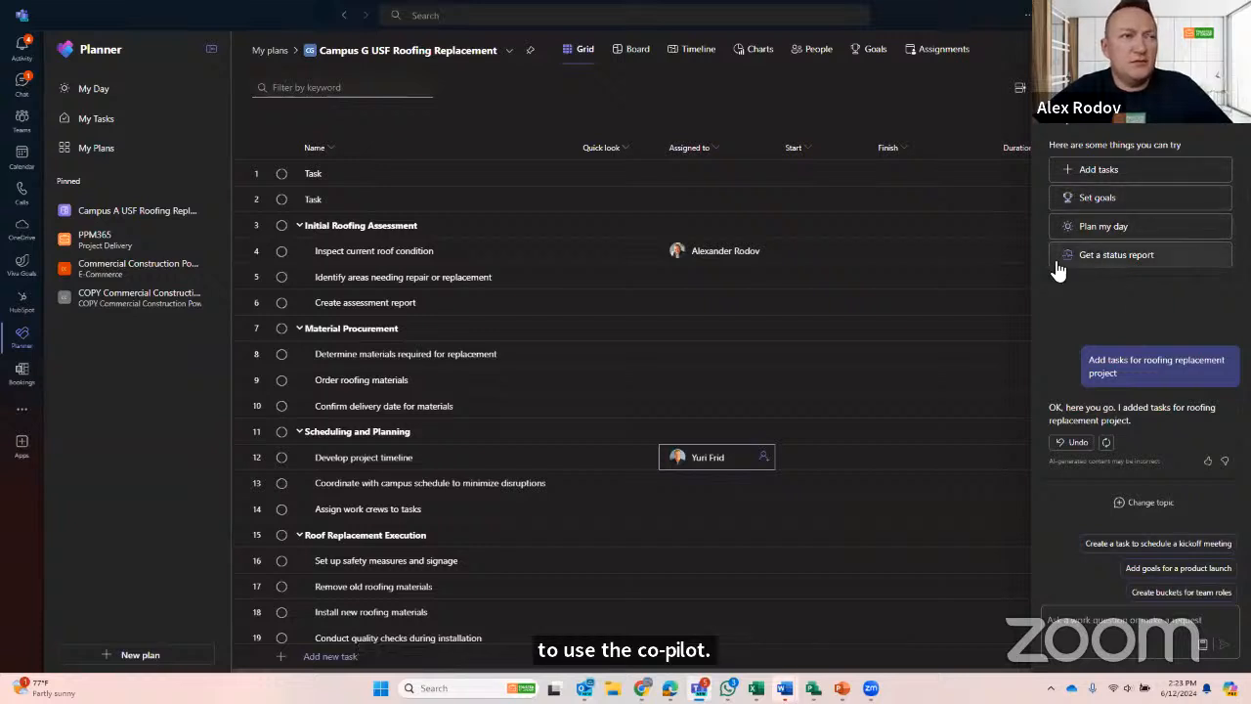
- Stop the Copilot status report request and mark the Initial Roofing Assessment, Material Procurement and Scheduling and Planning sections complete with their subtasks
left_click(1135, 264)
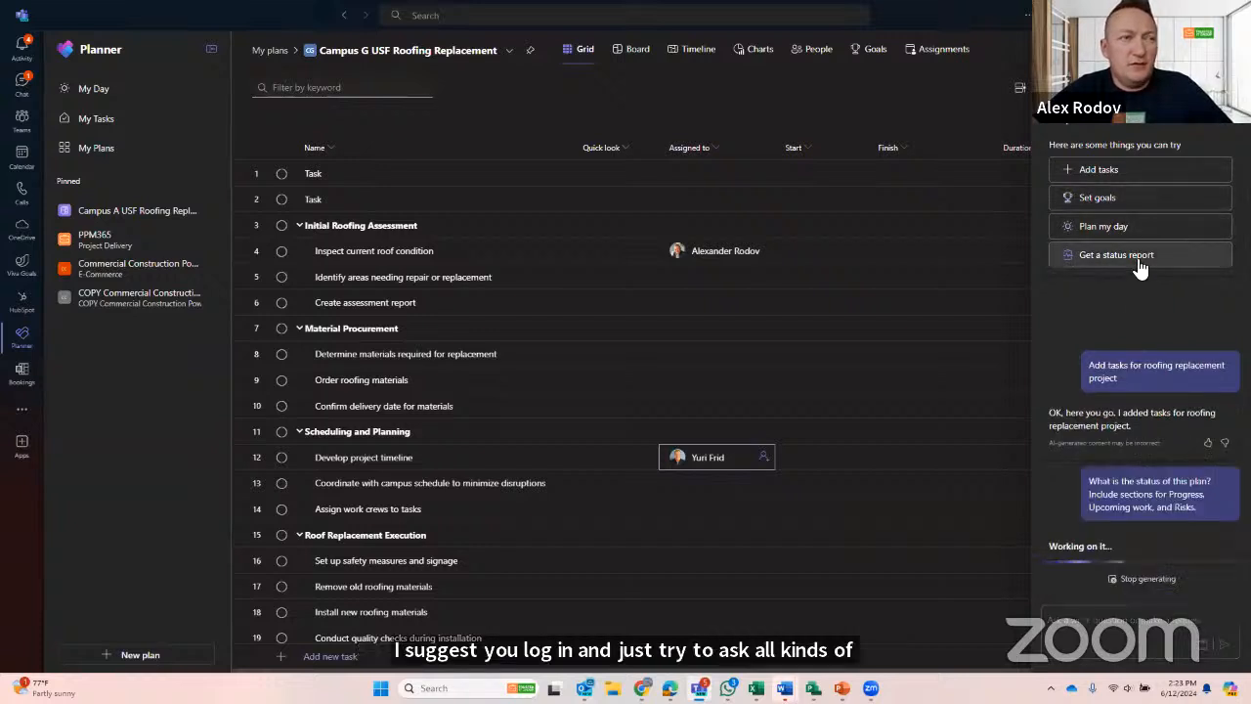
left_click(1128, 579)
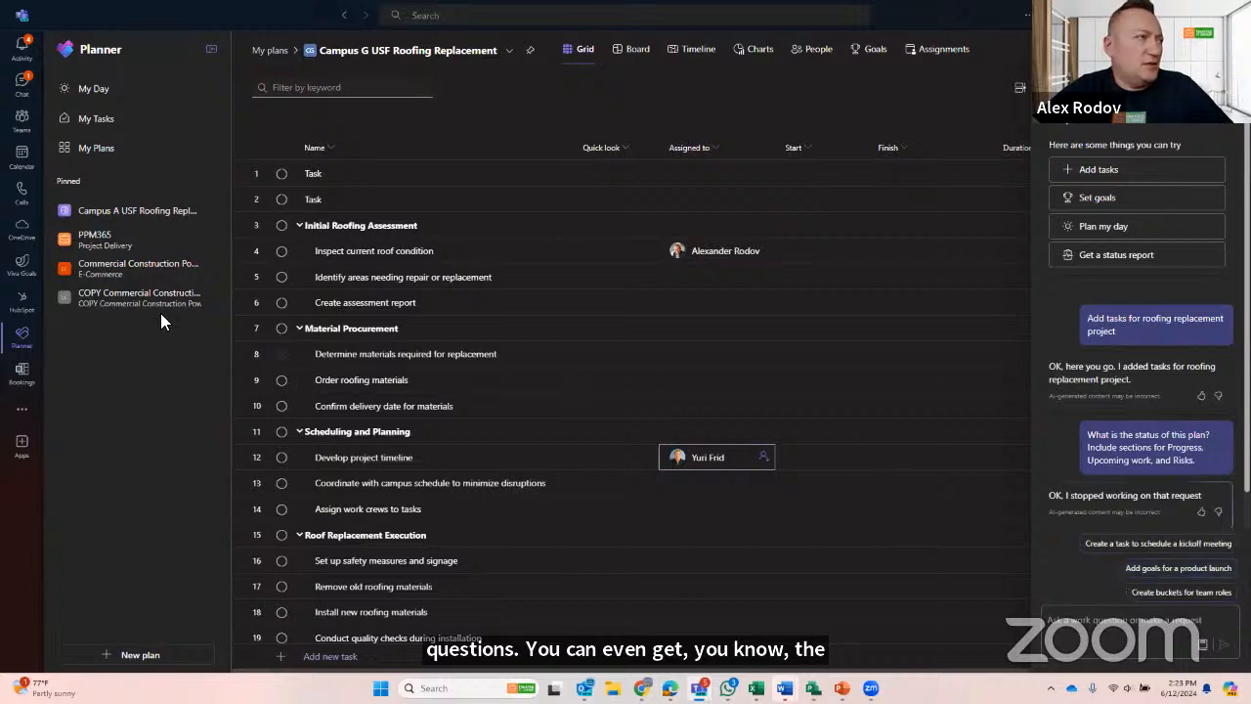
left_click(281, 251)
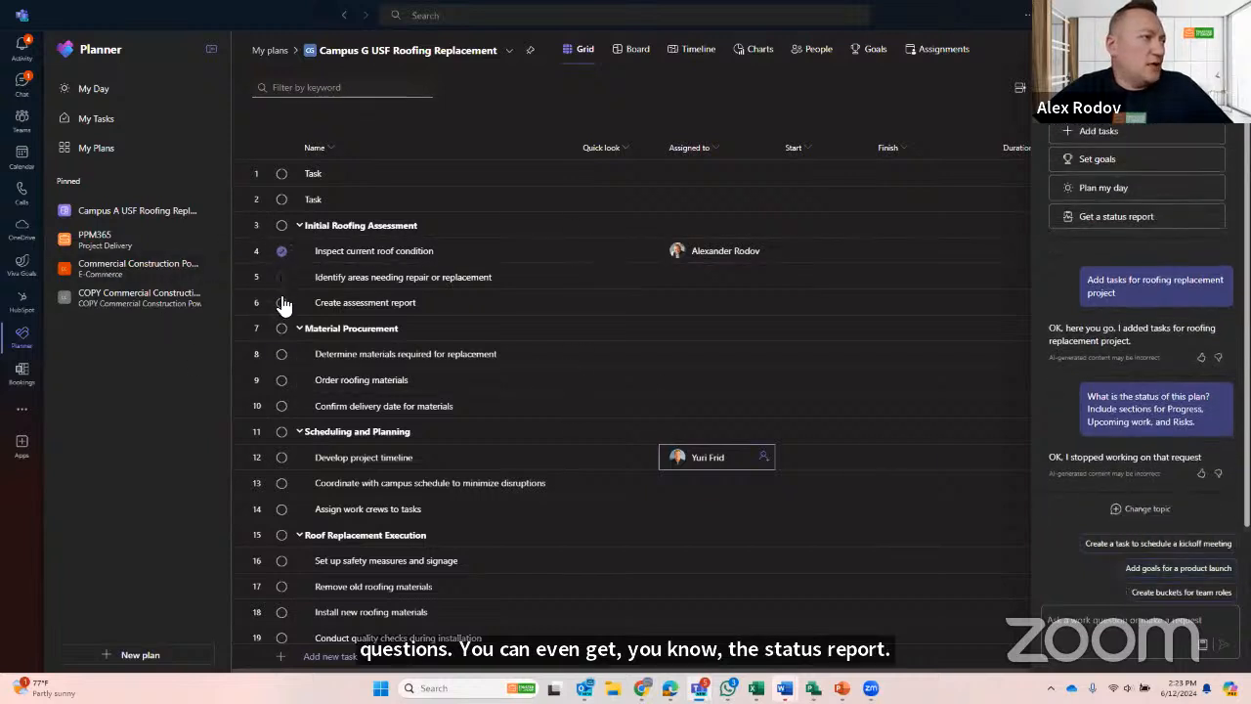
left_click(281, 276)
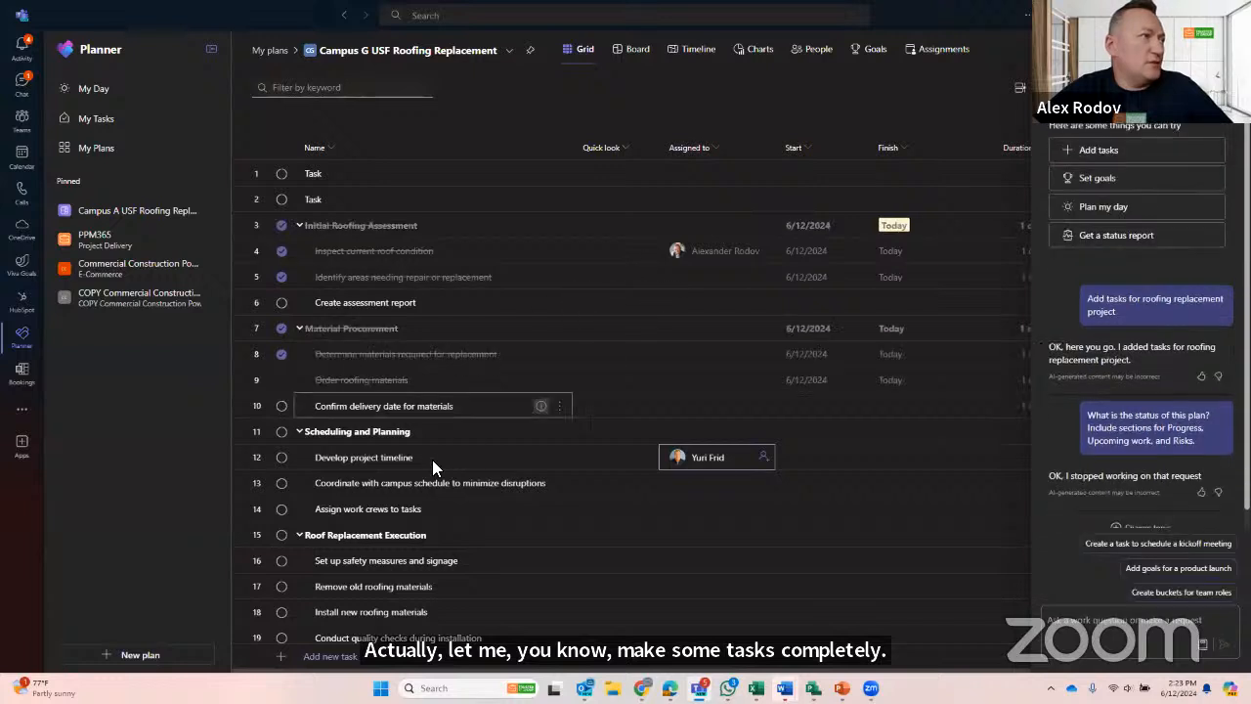
left_click(281, 432)
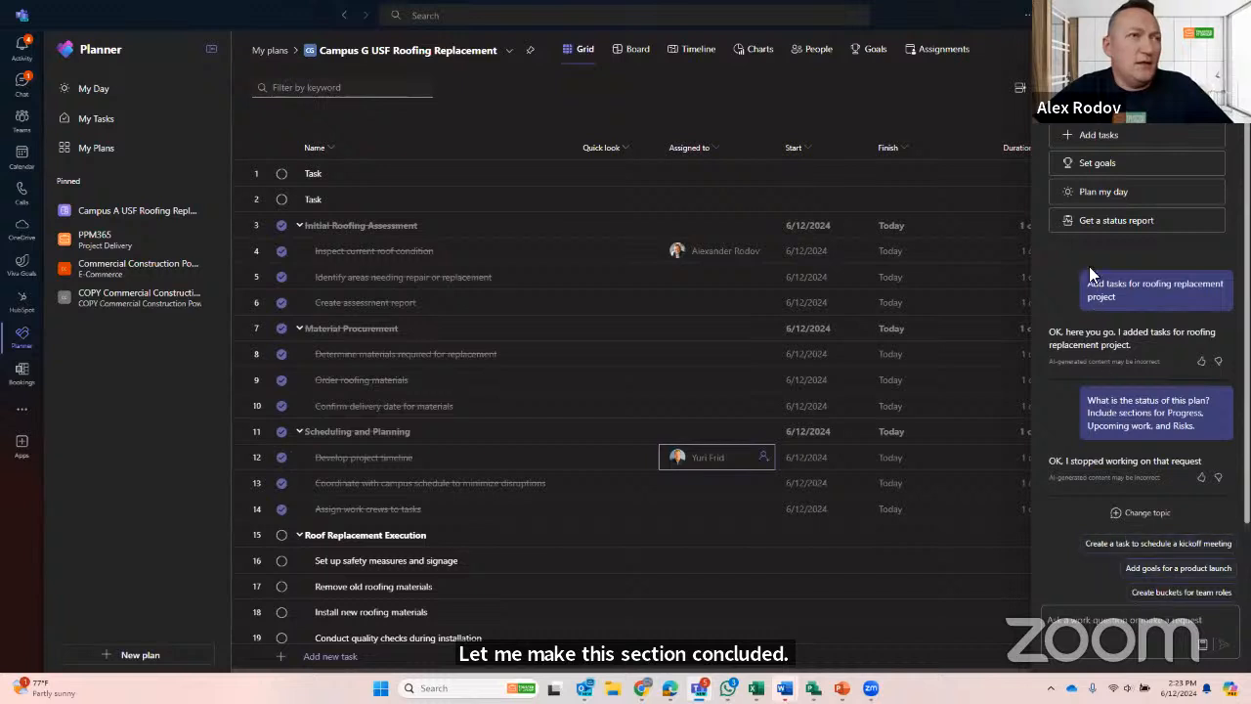
- Get a Copilot status report on the plan covering Progress, Upcoming work and Risks, and close Copilot
left_click(1090, 223)
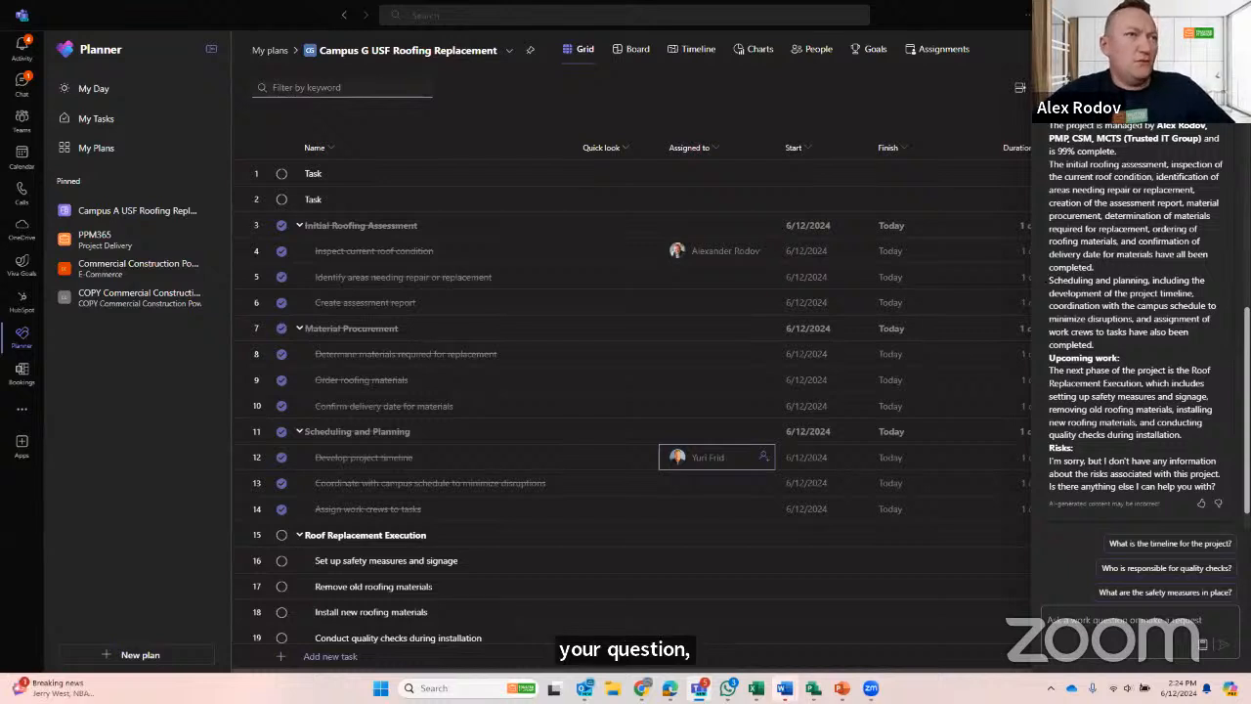
left_click(1228, 78)
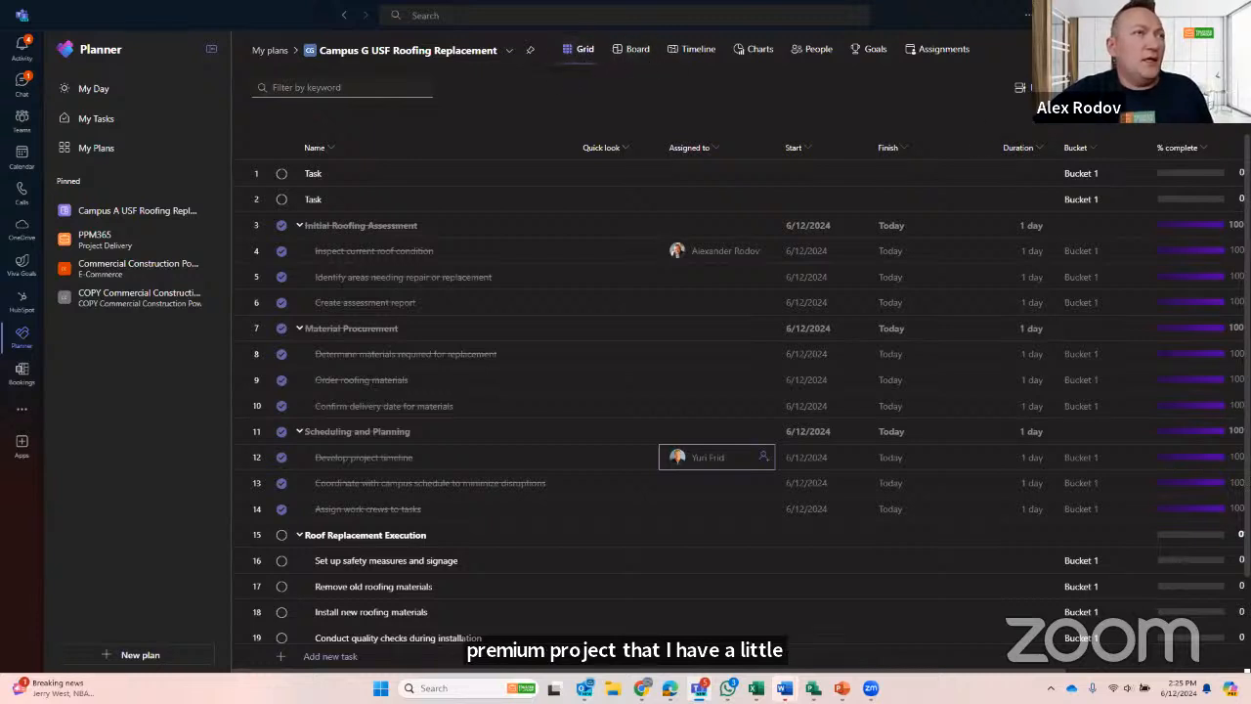
- Create a baseline for the Campus G plan and close the baseline details
left_click(1036, 88)
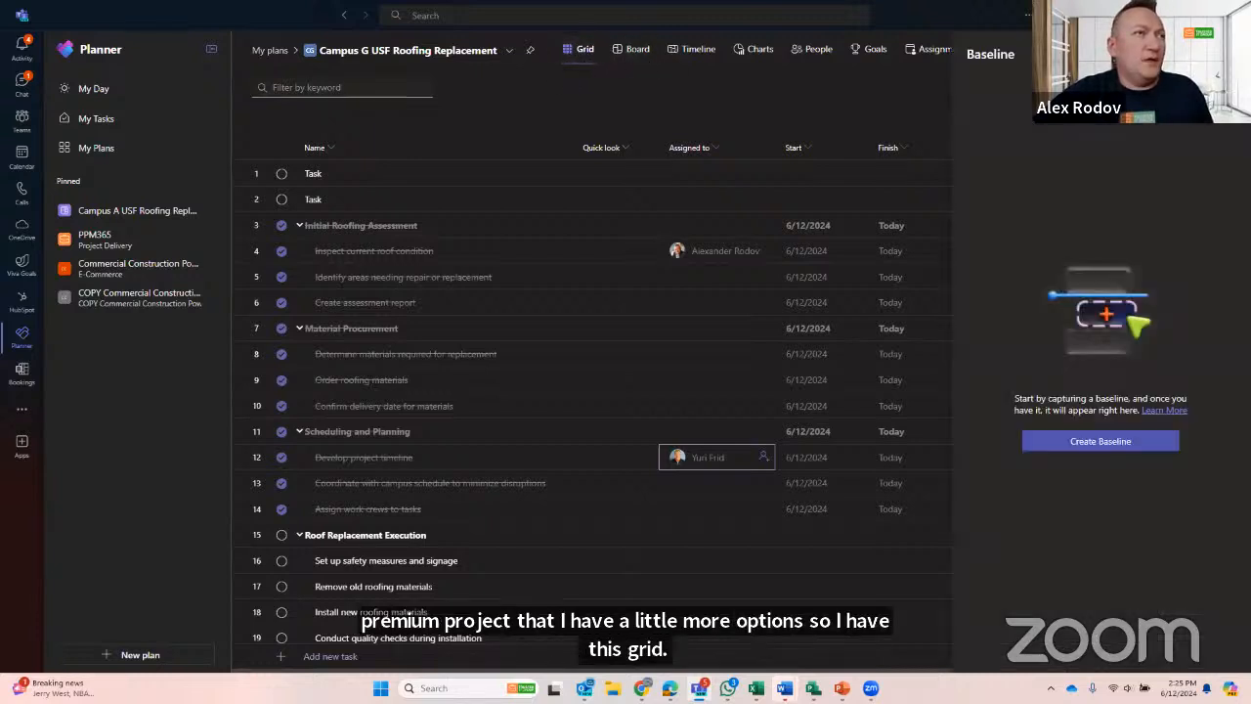
left_click(1101, 442)
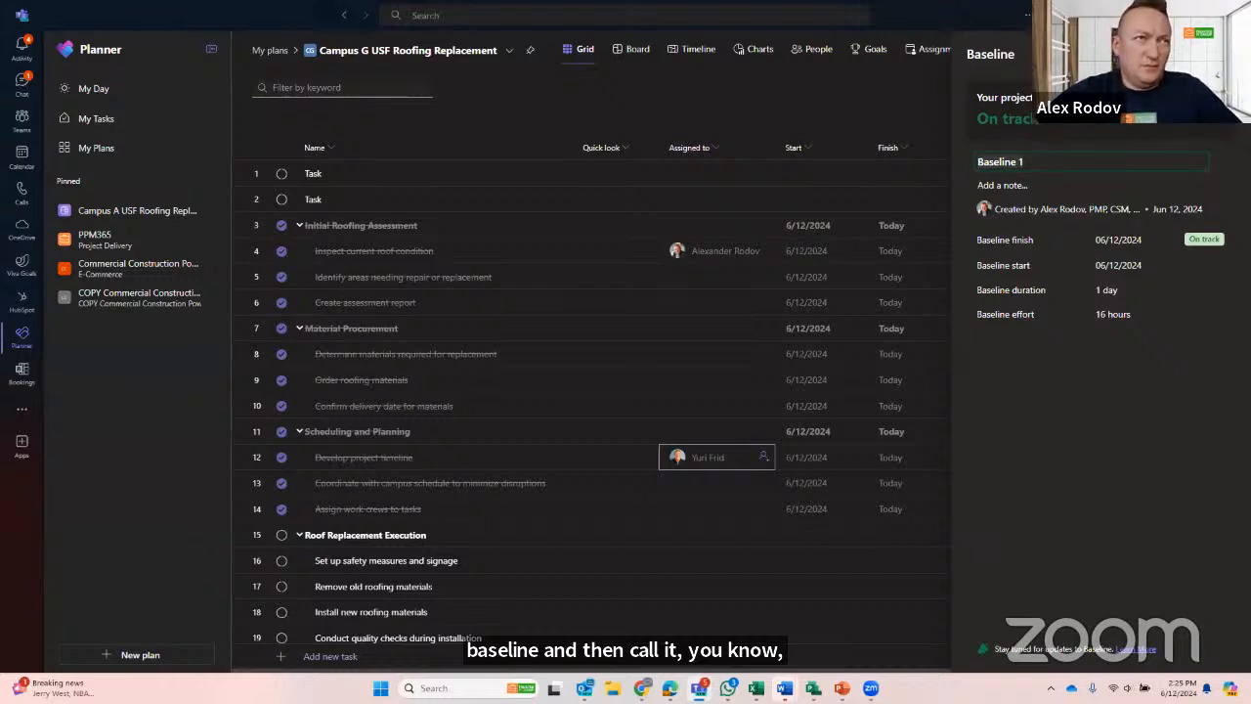
left_click(1227, 54)
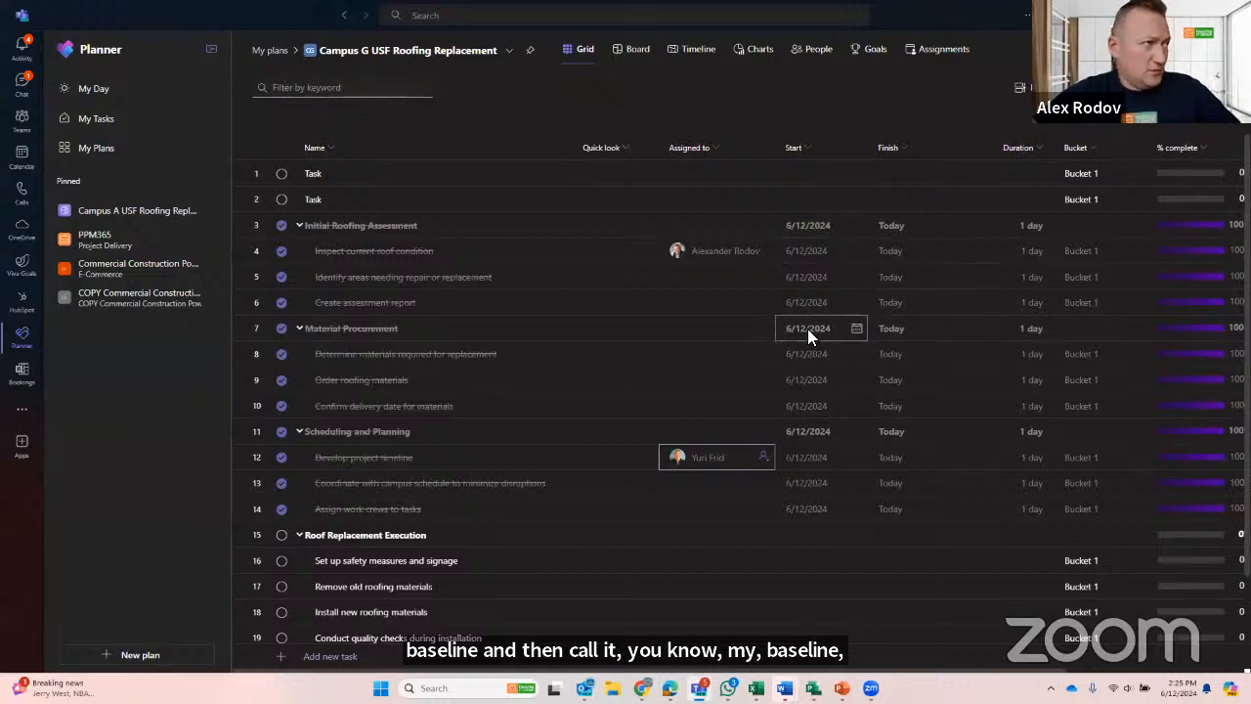
- Show the plan as a board grouped by Progress and move the material clean-up, quality checks and old roofing removal tasks to In progress
left_click(637, 52)
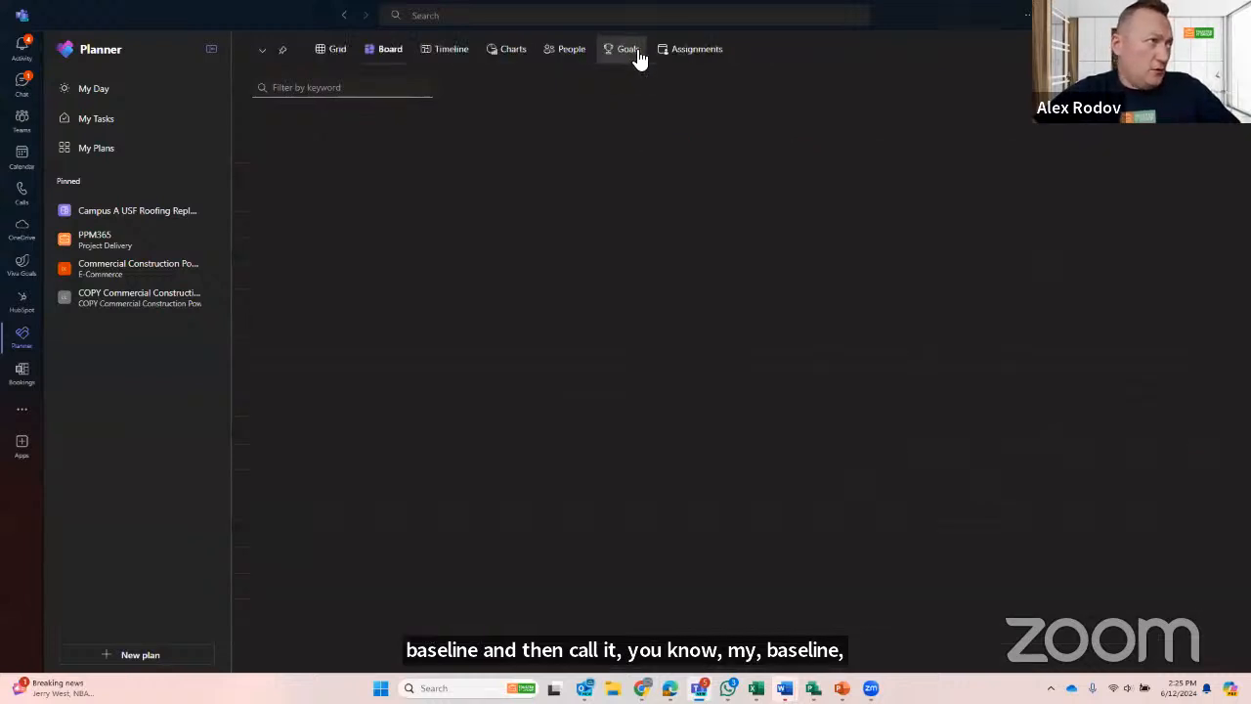
left_click(1162, 87)
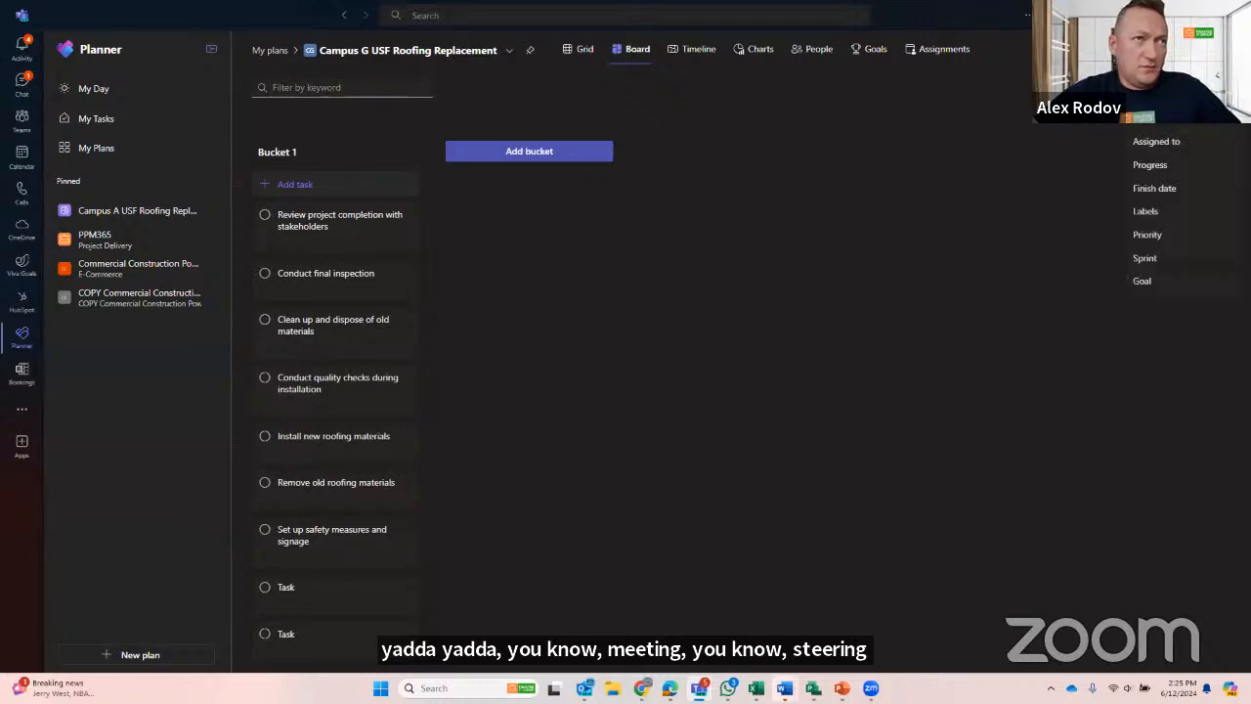
left_click(1167, 165)
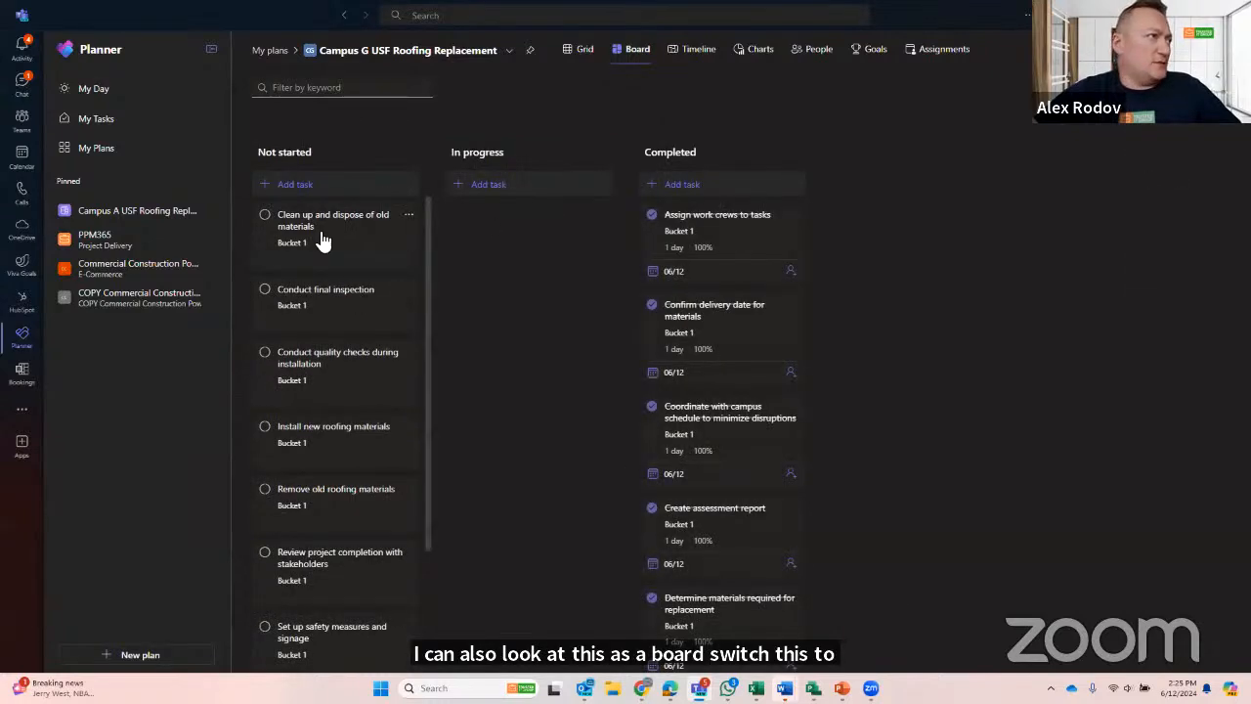
left_click_drag(319, 240, 498, 239)
left_click_drag(355, 321, 475, 447)
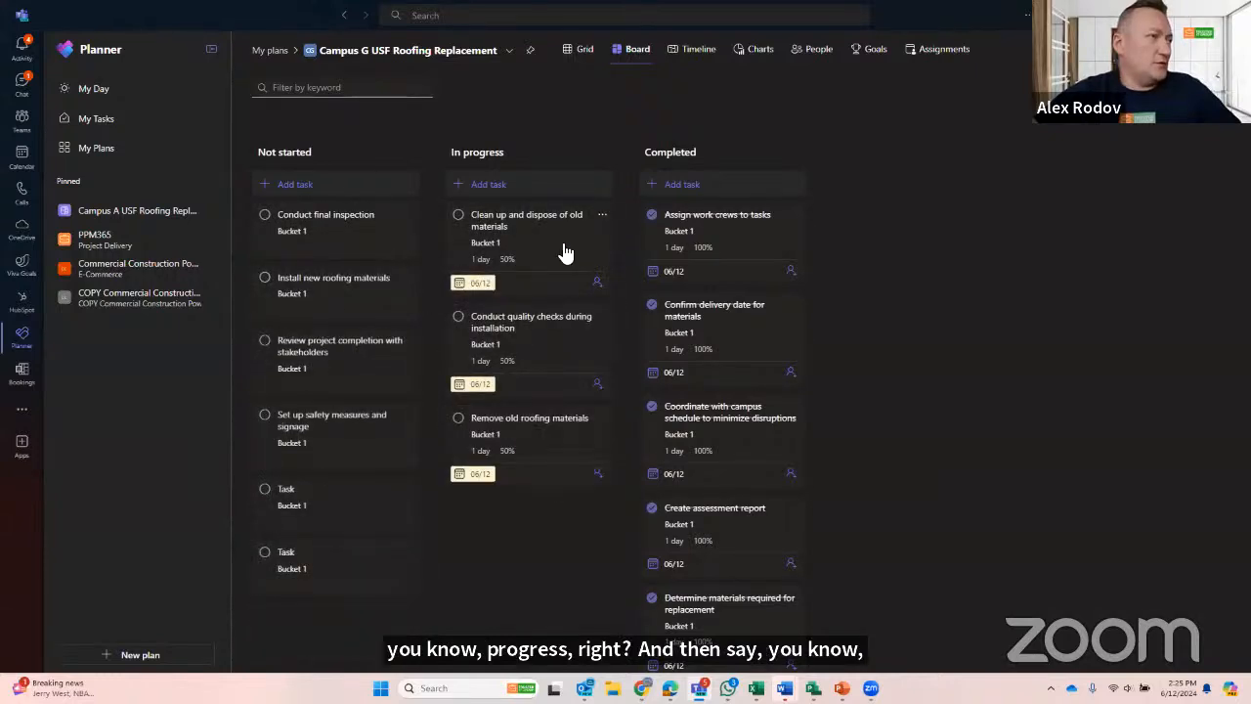
- Group the task board by Labels, and regroup it by Priority
left_click(1163, 73)
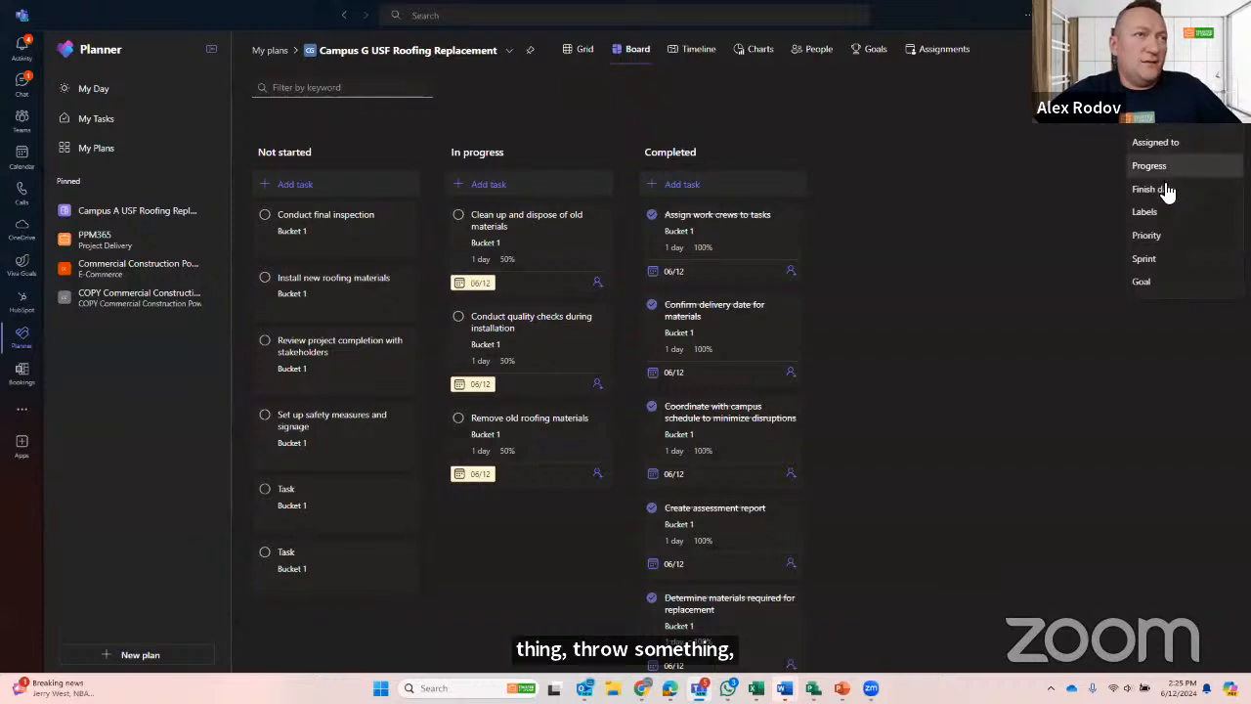
left_click(1177, 217)
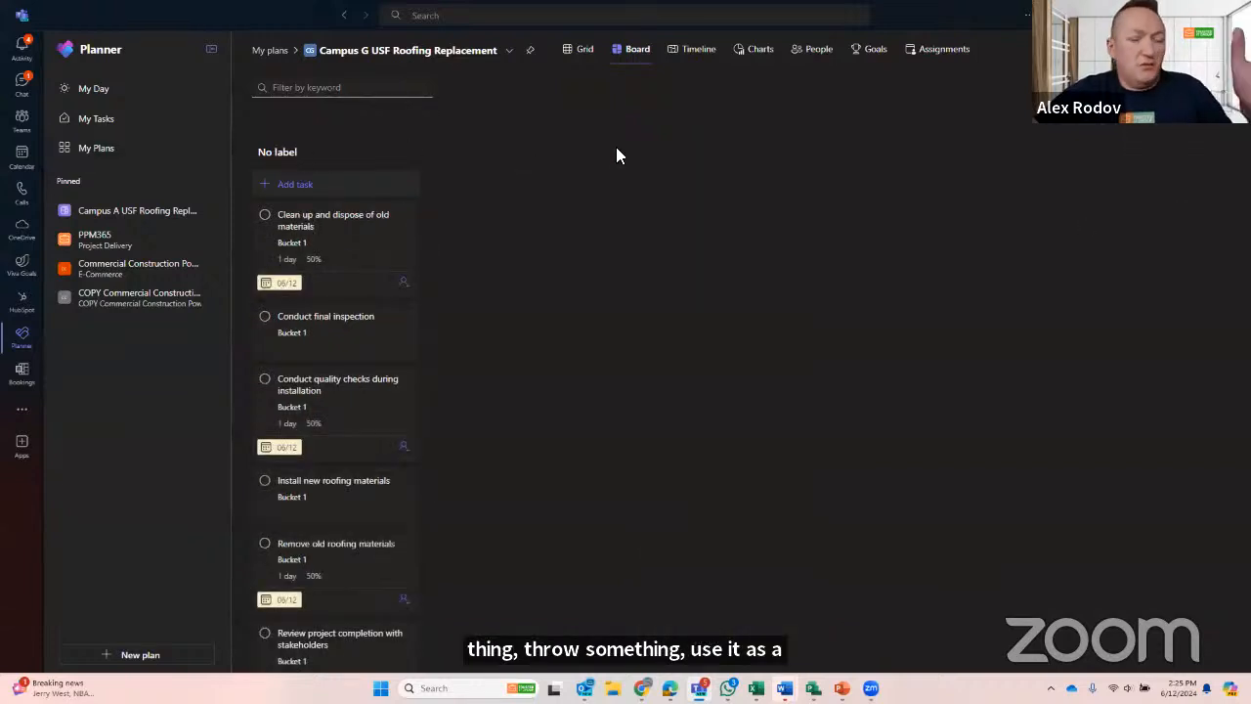
left_click(1182, 93)
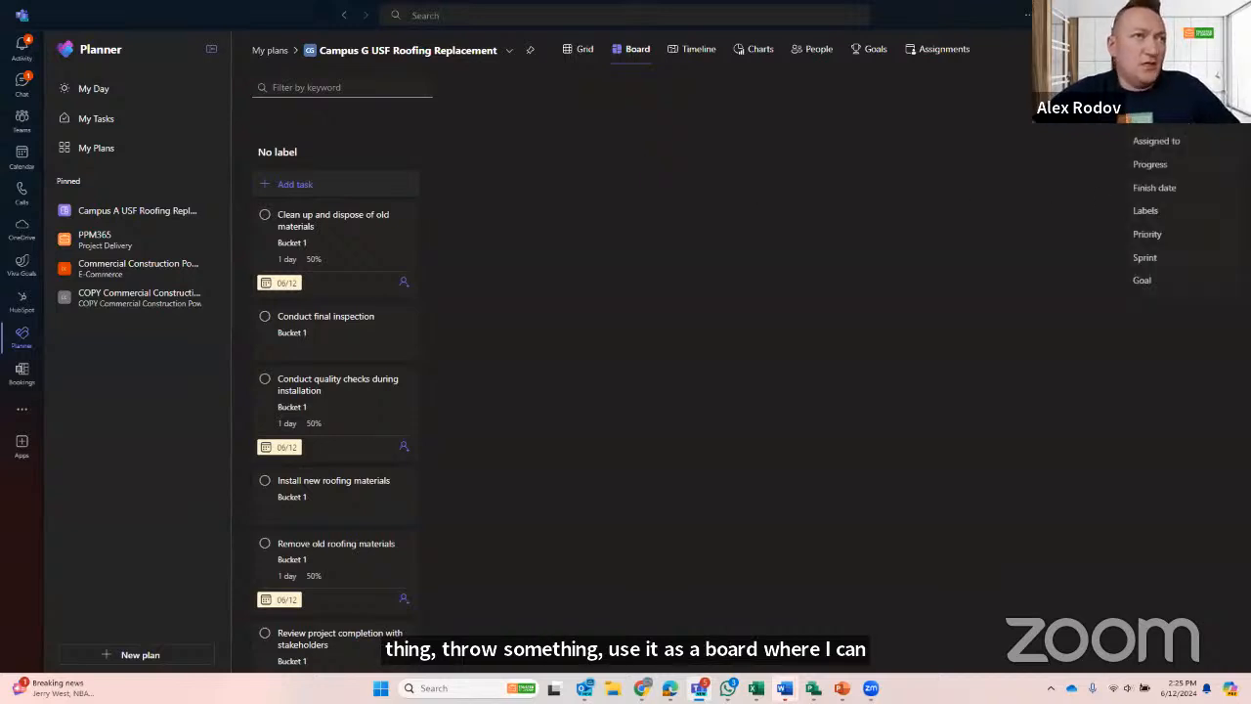
left_click(1165, 235)
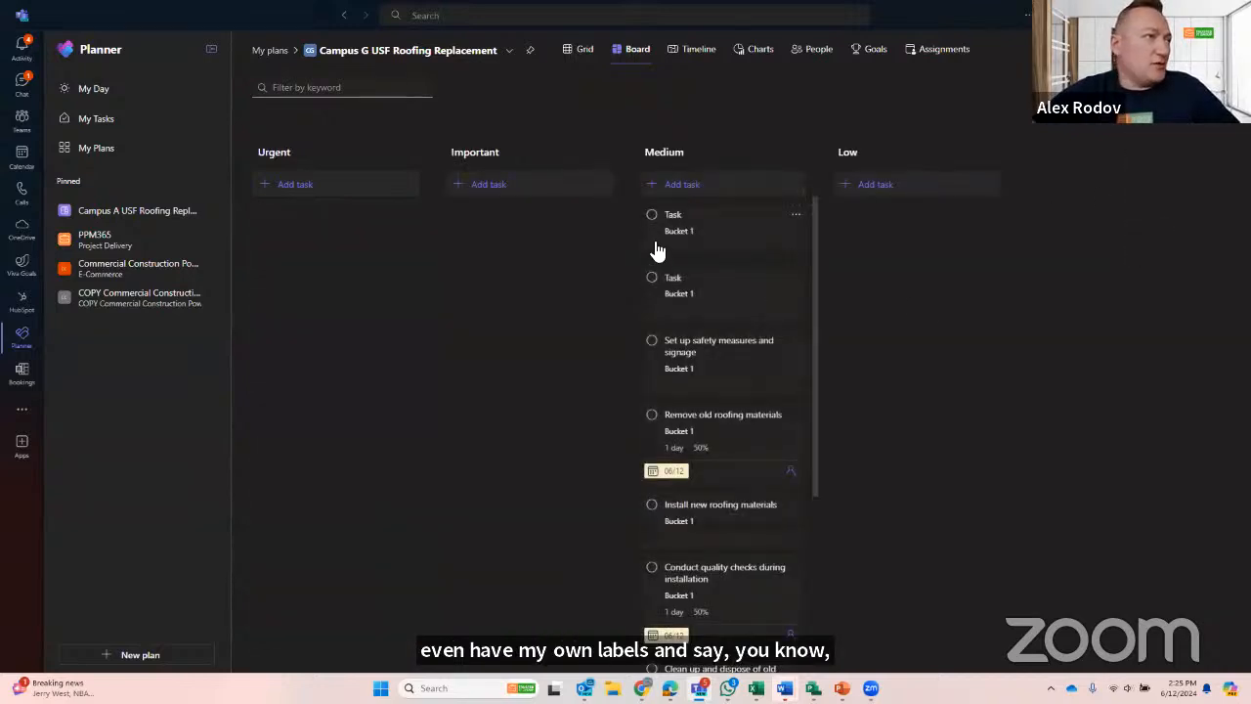
- Move the safety measures and project completion review tasks to Urgent priority and one unnamed Task to Important
left_click_drag(672, 250, 581, 290)
left_click_drag(734, 307, 359, 265)
scroll(728, 572, "down", 3)
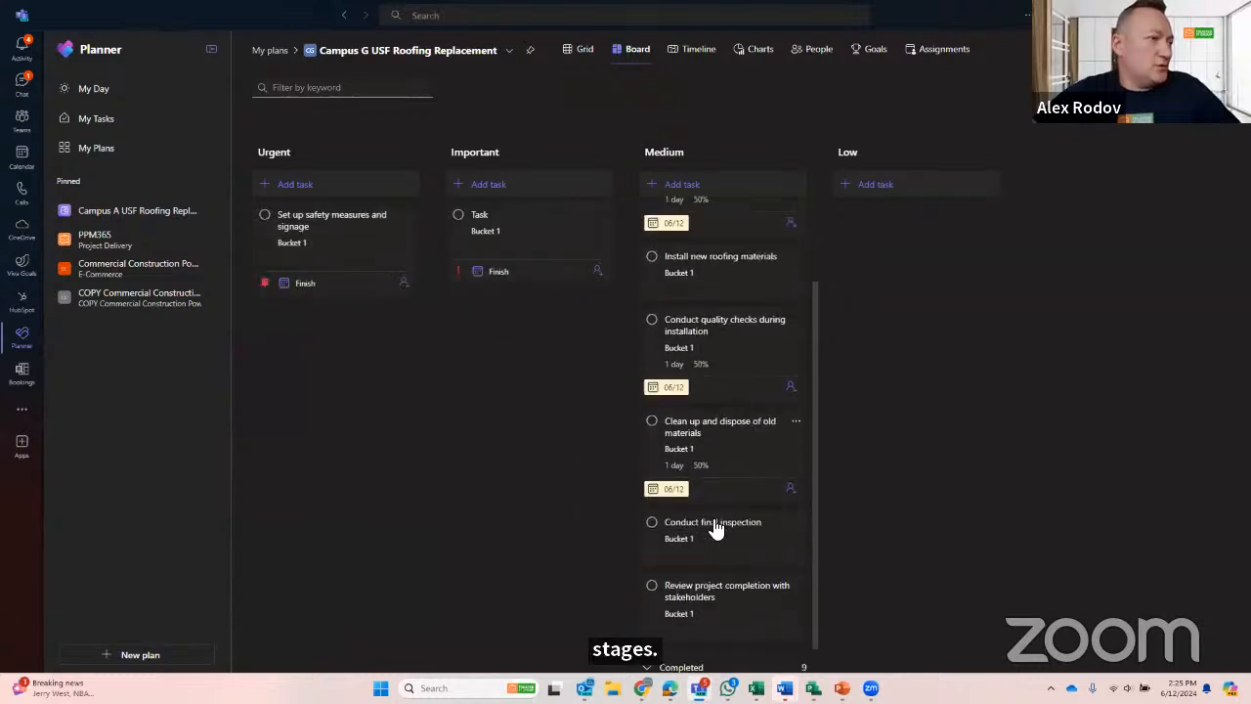
left_click_drag(714, 578, 377, 382)
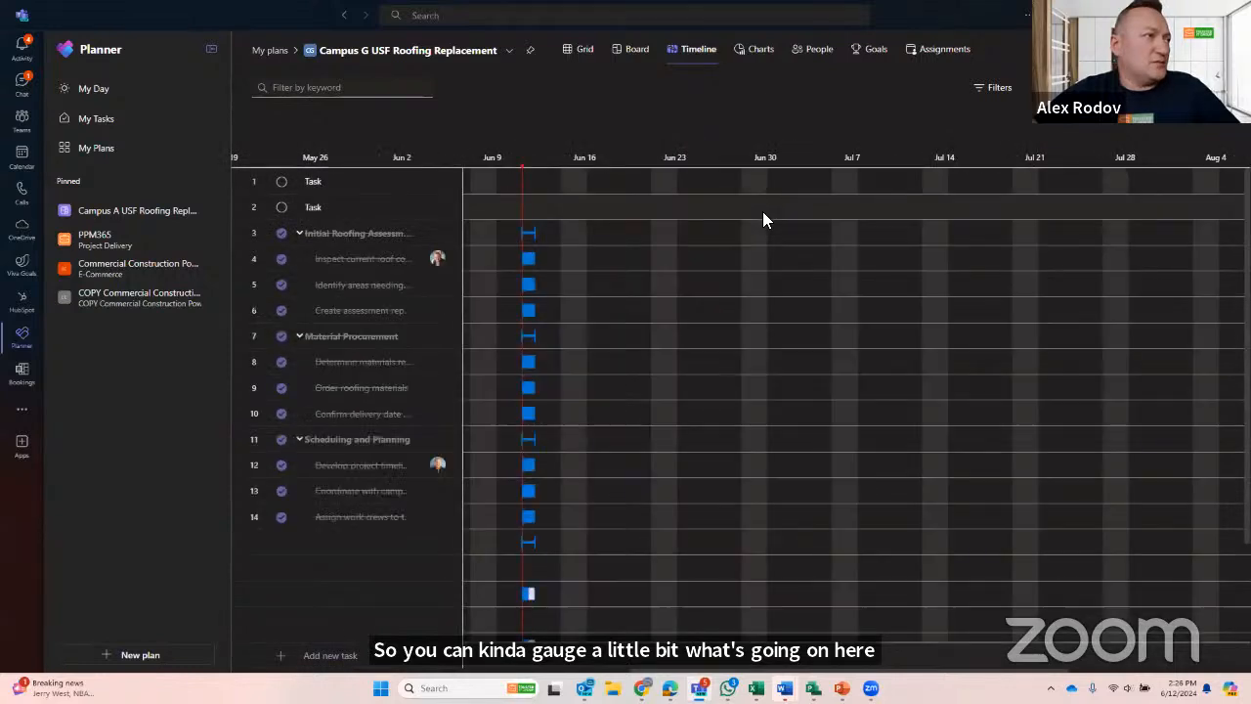
- In the timeline, link the roof condition inspection to the repair areas identification task and extend the latter to finish 6/17/2024
left_click_drag(467, 327, 592, 300)
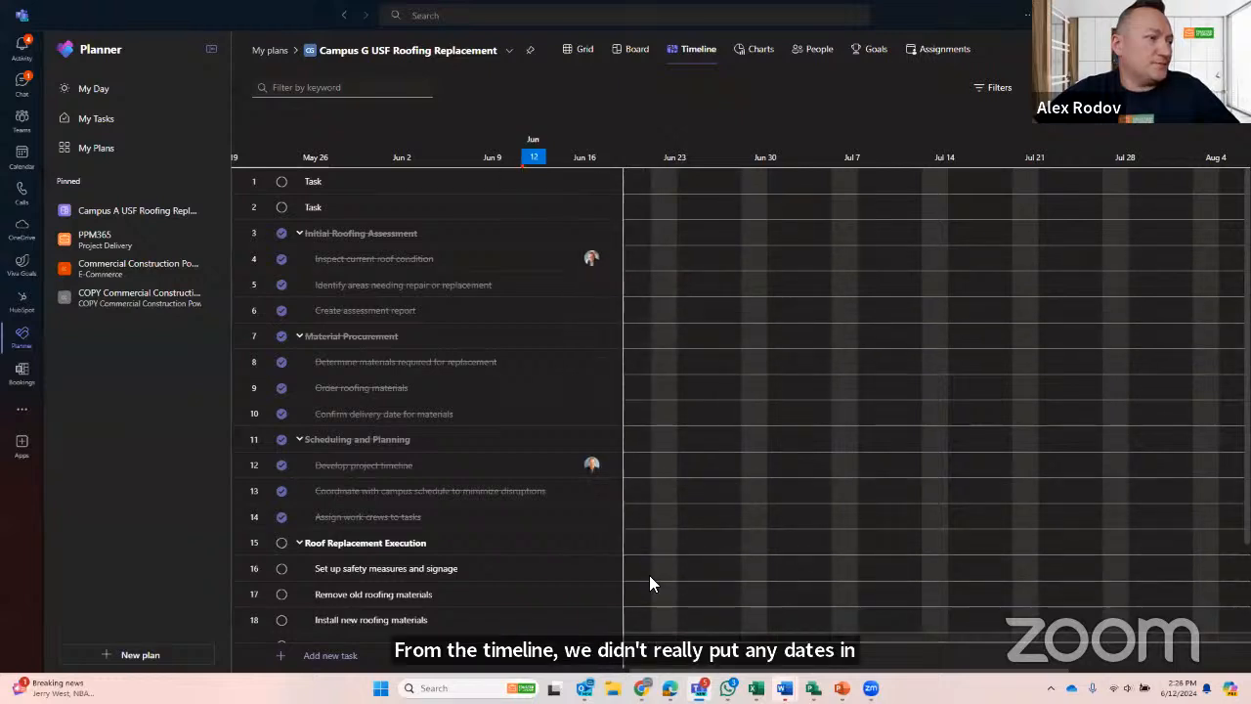
left_click_drag(625, 395, 535, 406)
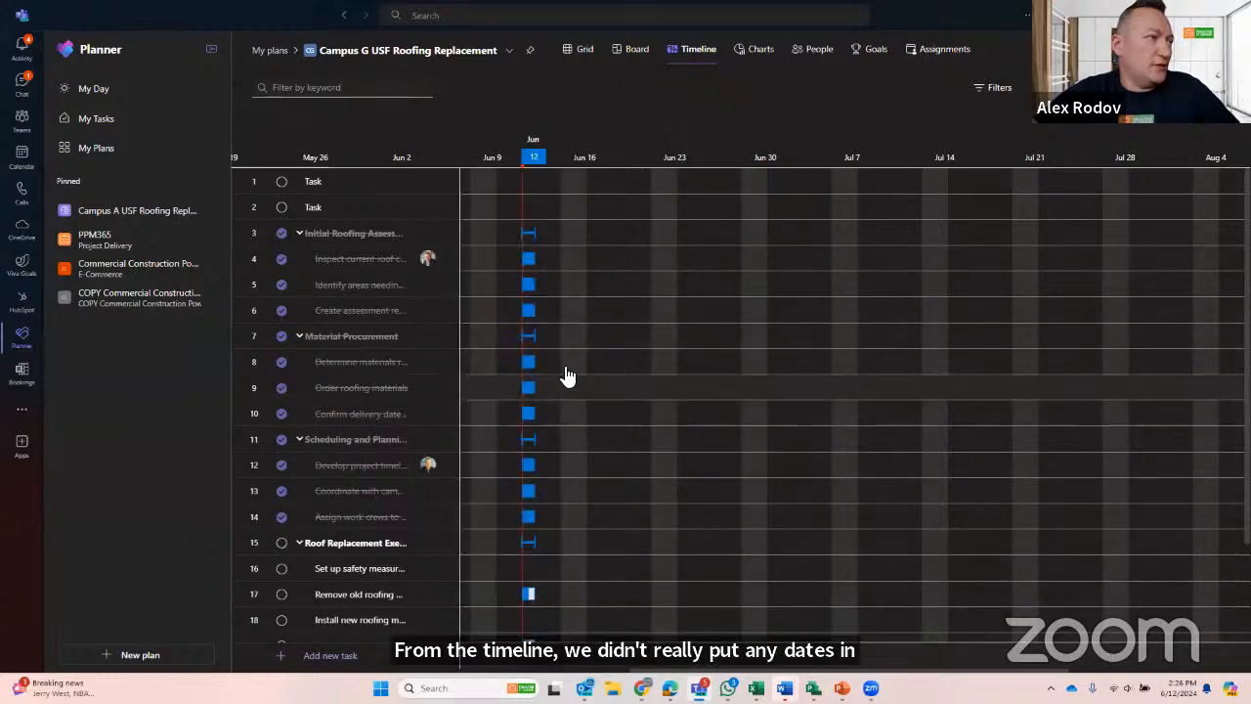
left_click_drag(544, 259, 513, 284)
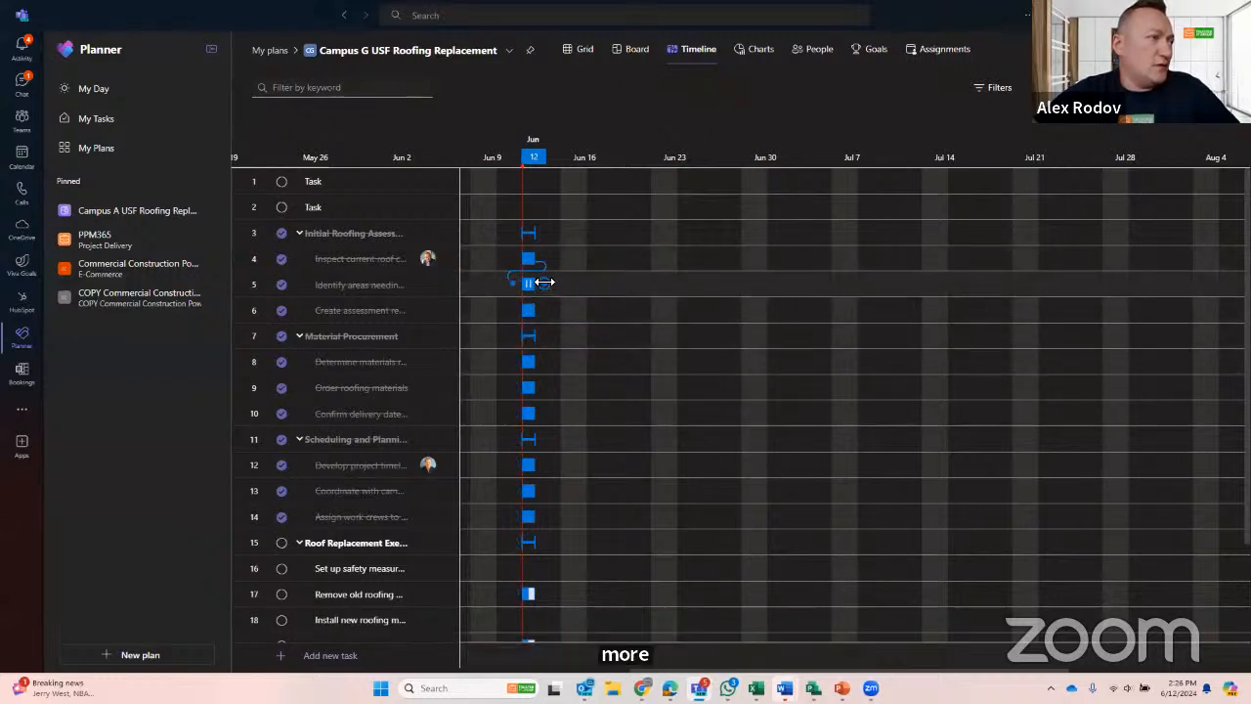
left_click_drag(544, 284, 608, 283)
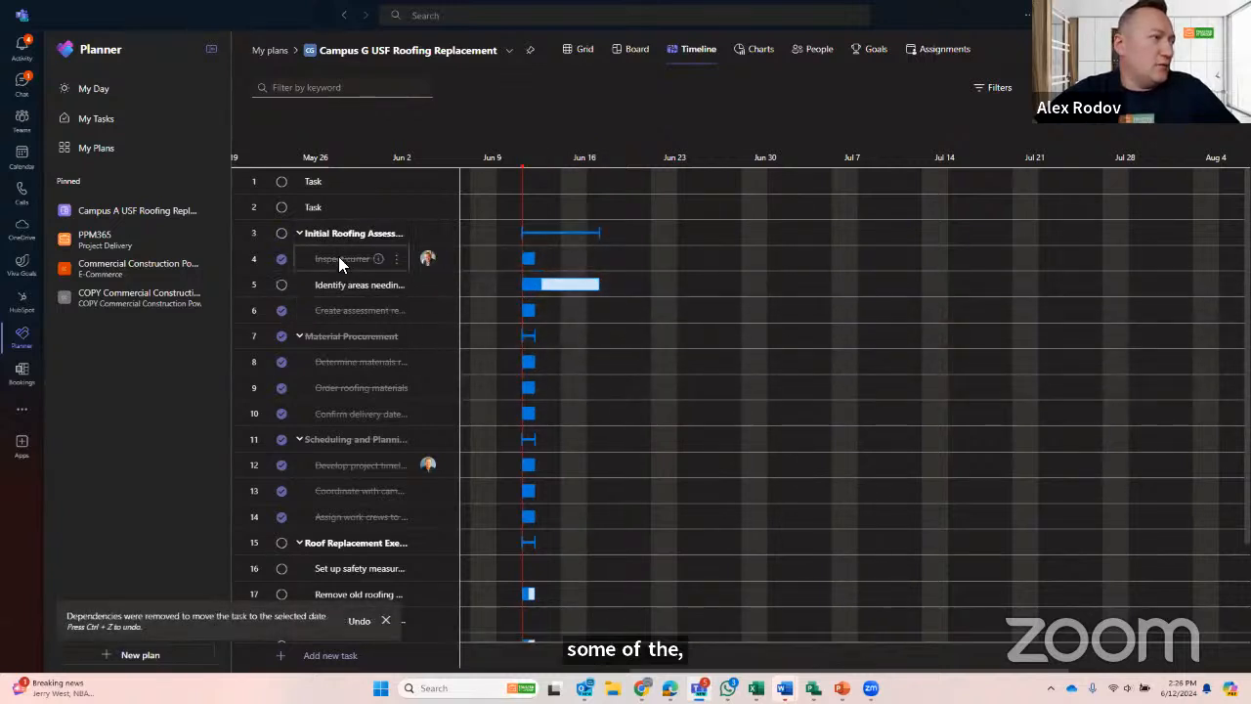
- Make Conduct quality checks depend on Remove old roofing materials and reschedule the quality checks to 6/17/2024
scroll(405, 418, "down", 1)
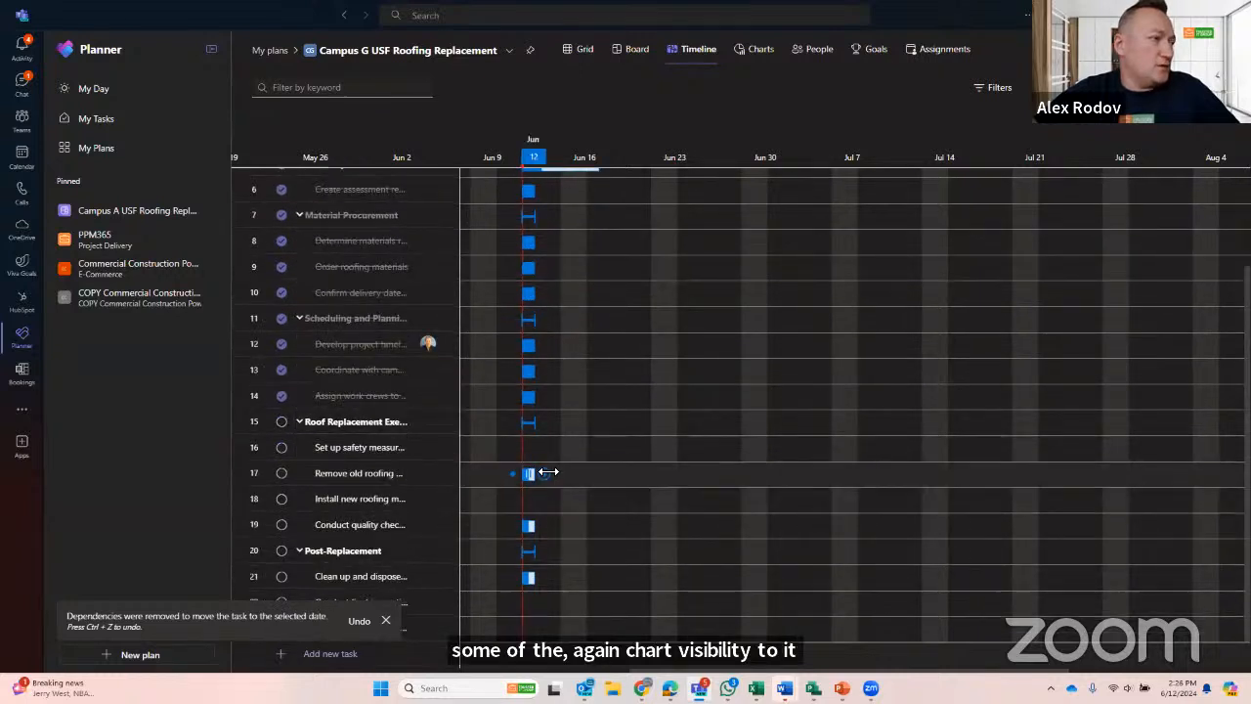
left_click_drag(550, 477, 515, 535)
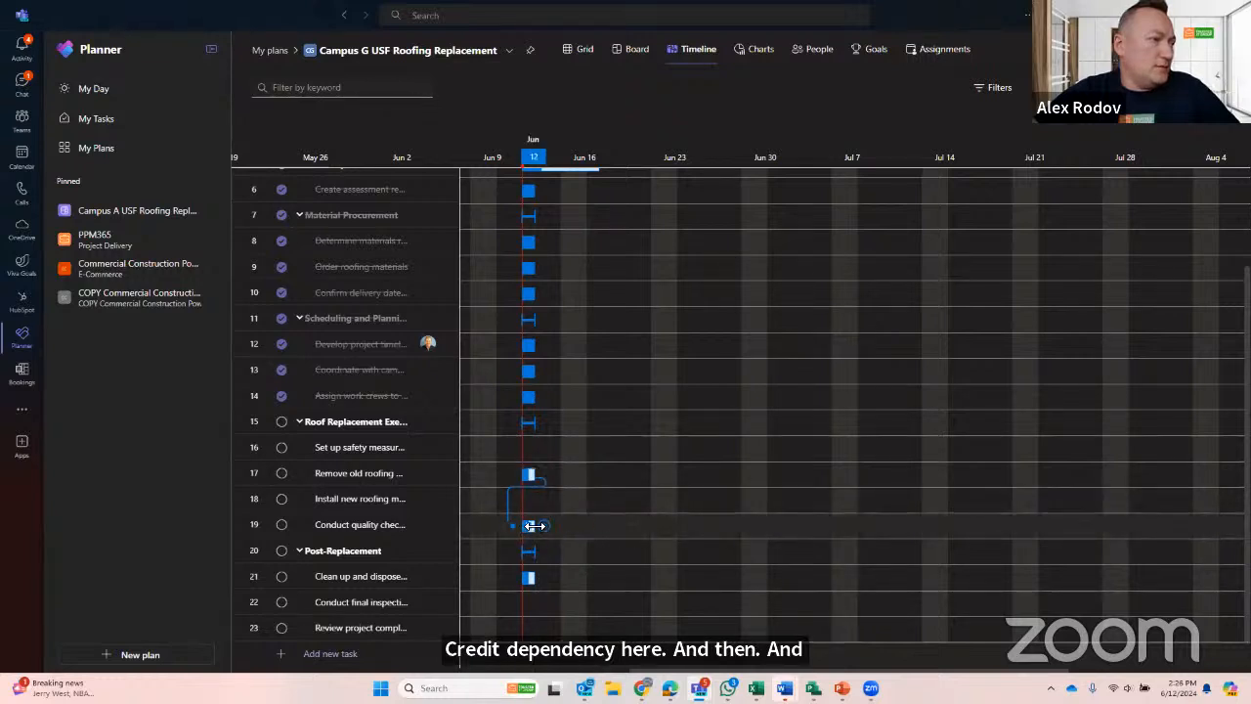
left_click_drag(532, 526, 592, 530)
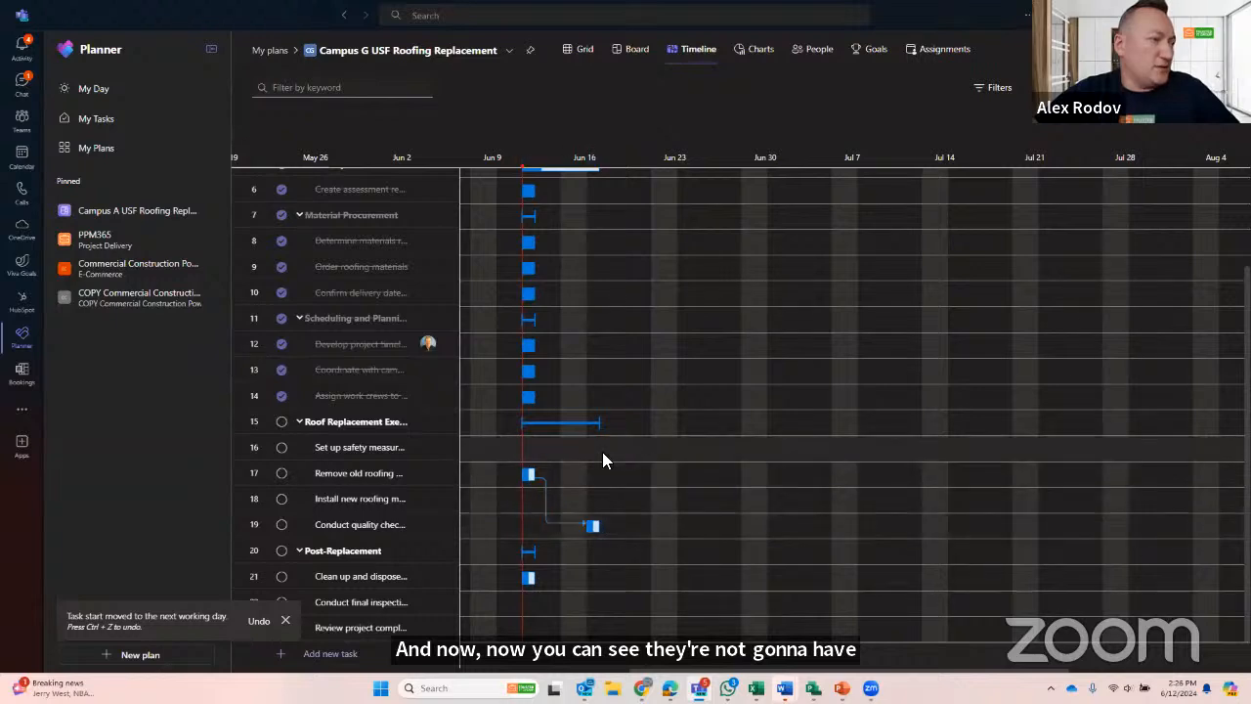
scroll(606, 449, "up", 2)
scroll(626, 402, "down", 2)
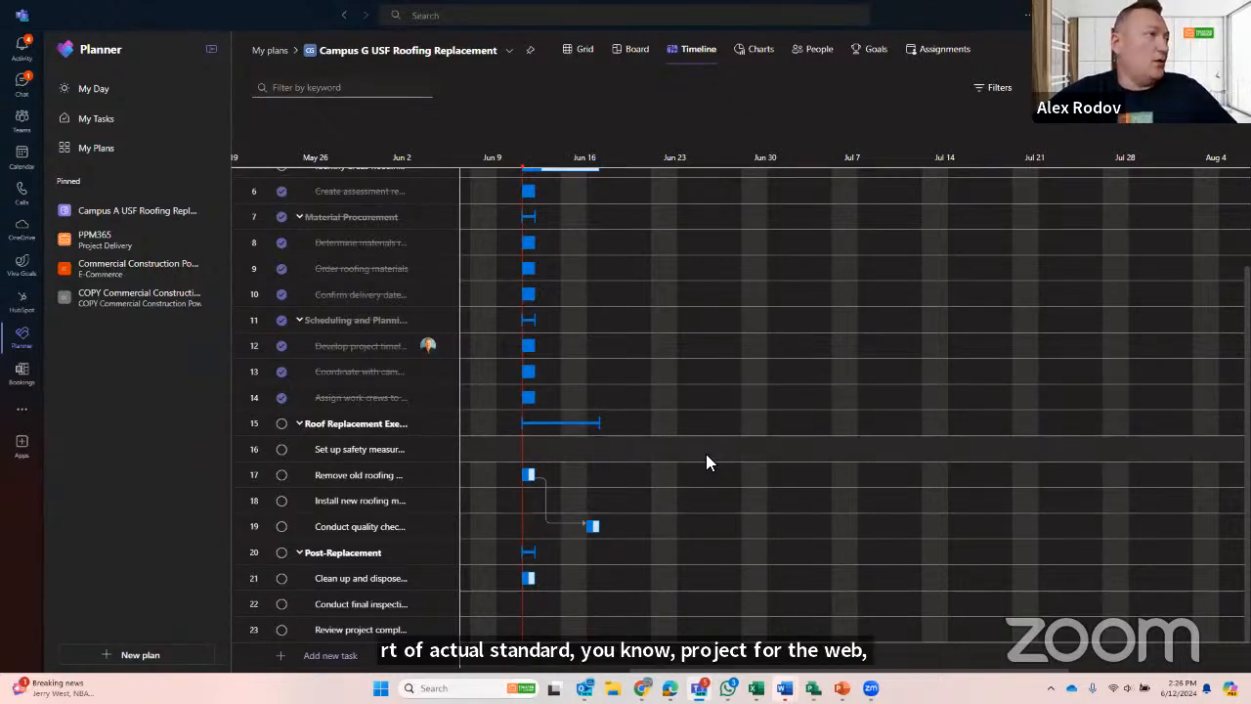
scroll(706, 460, "up", 3)
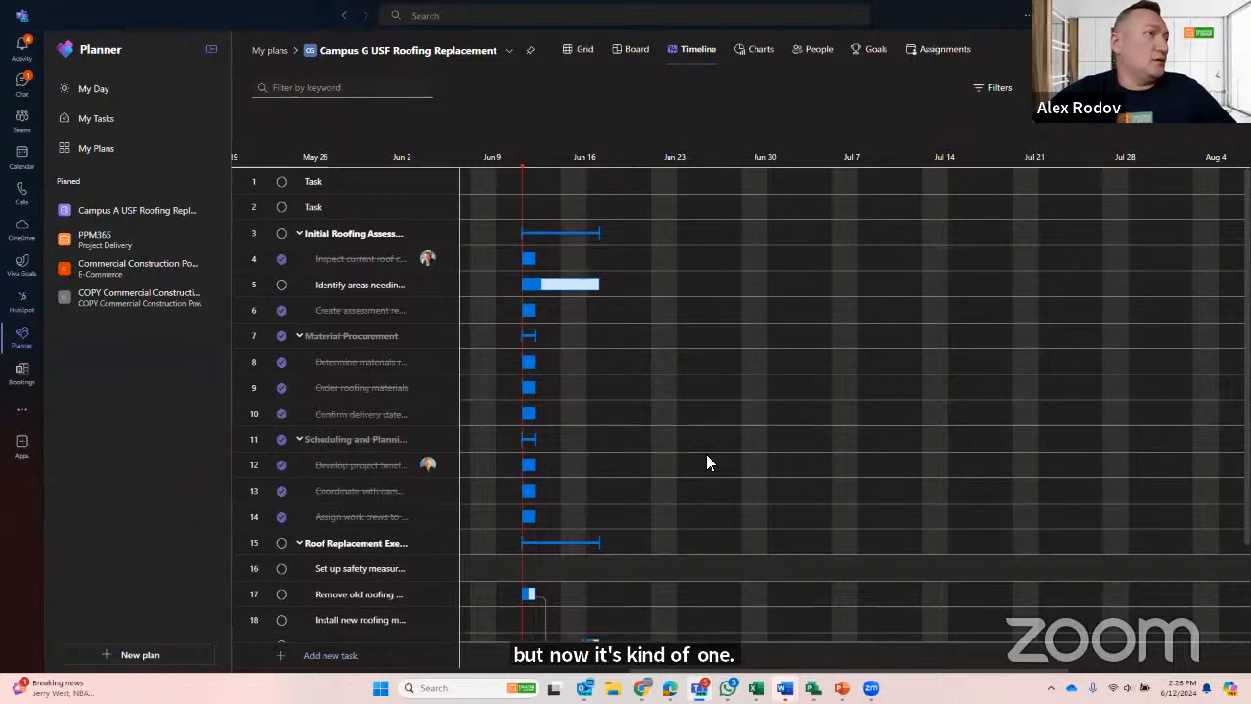
- Review the plan's charts, the workload per person, the assignments and the goals
left_click(755, 51)
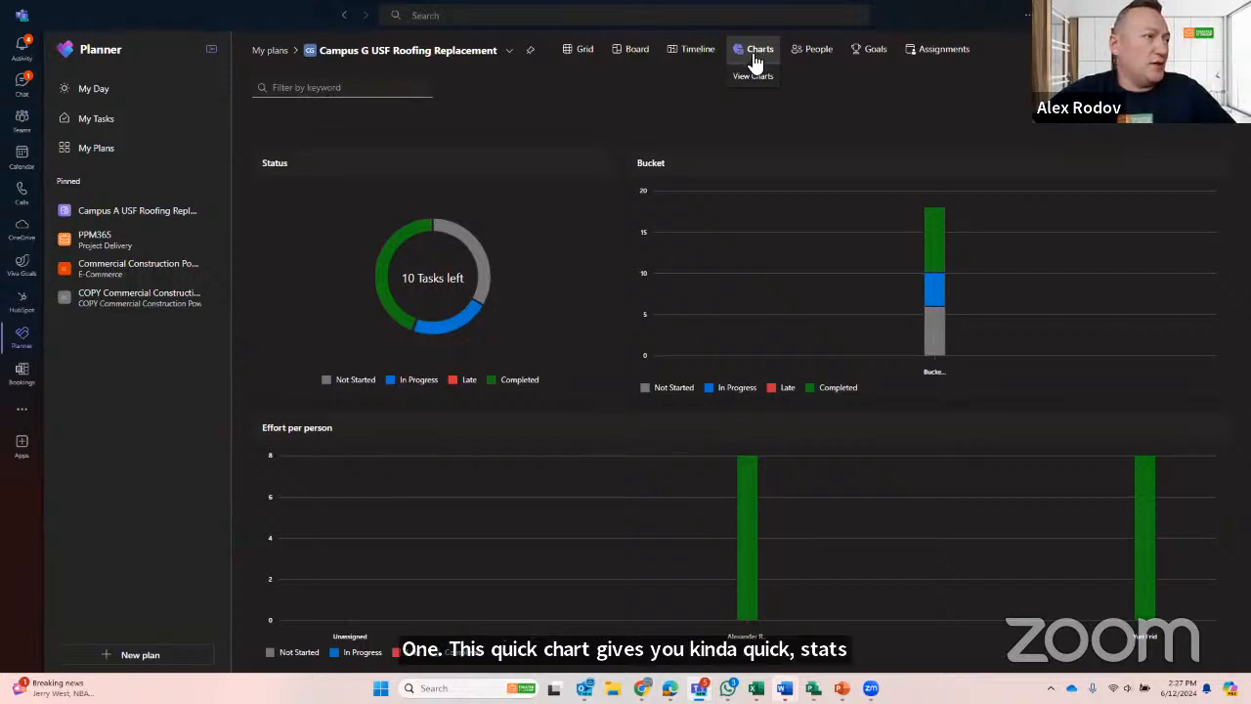
left_click(813, 53)
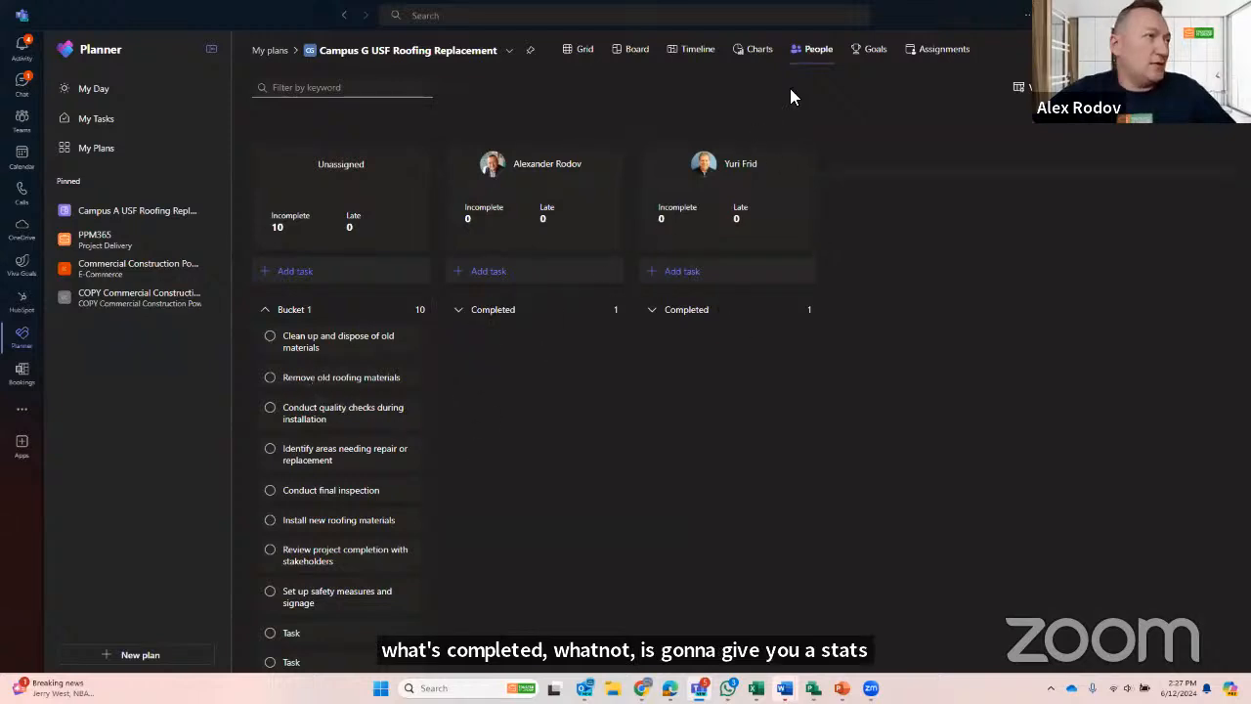
left_click(951, 61)
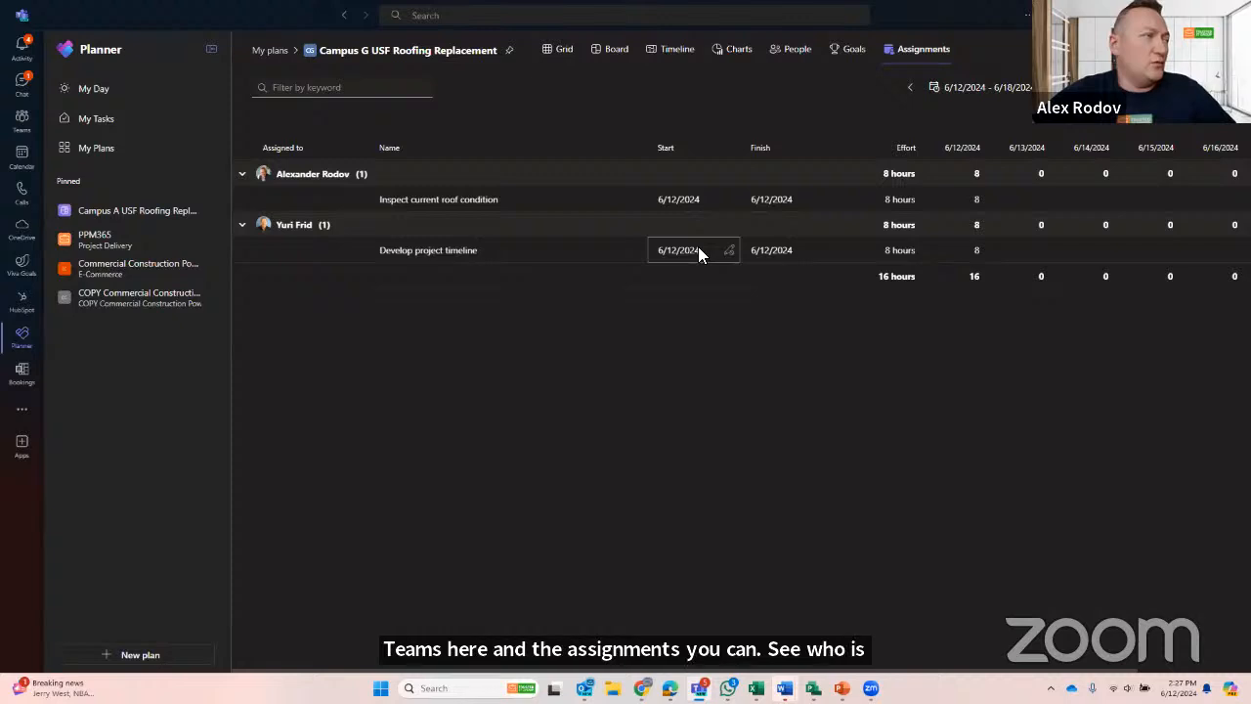
left_click(842, 51)
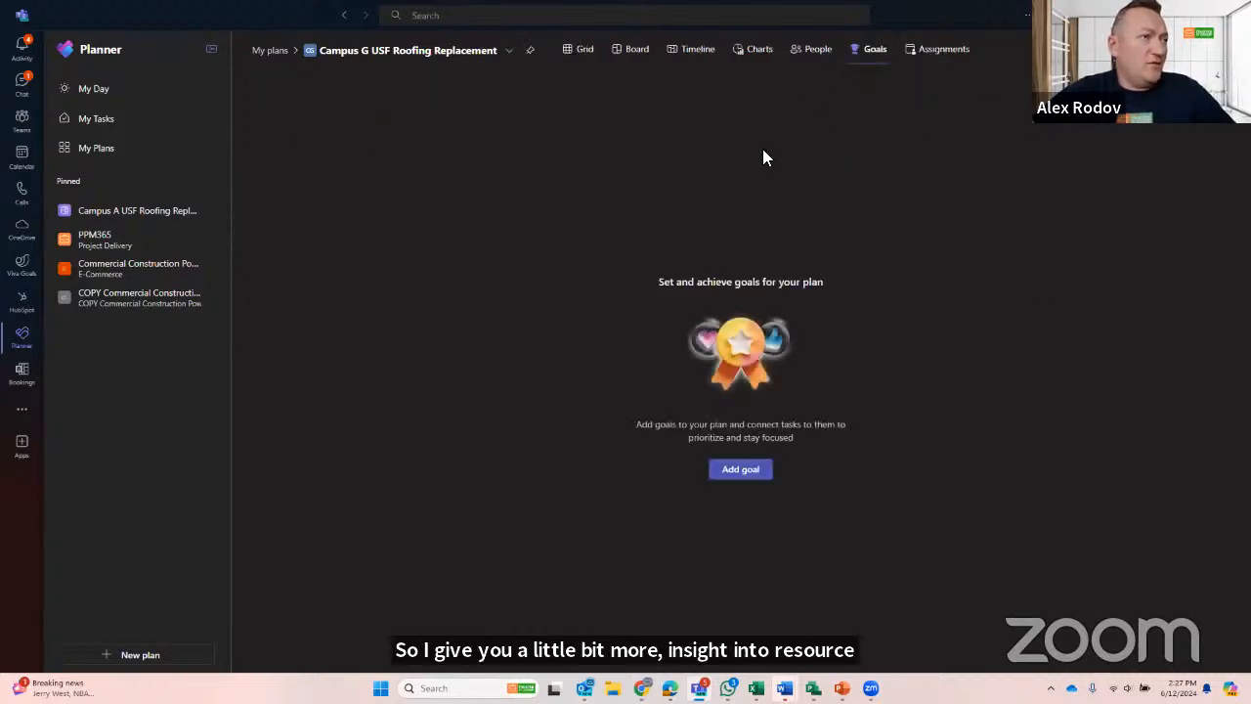
- Return to the task grid and ask Copilot to create goals for University Campus in 2024
left_click(584, 49)
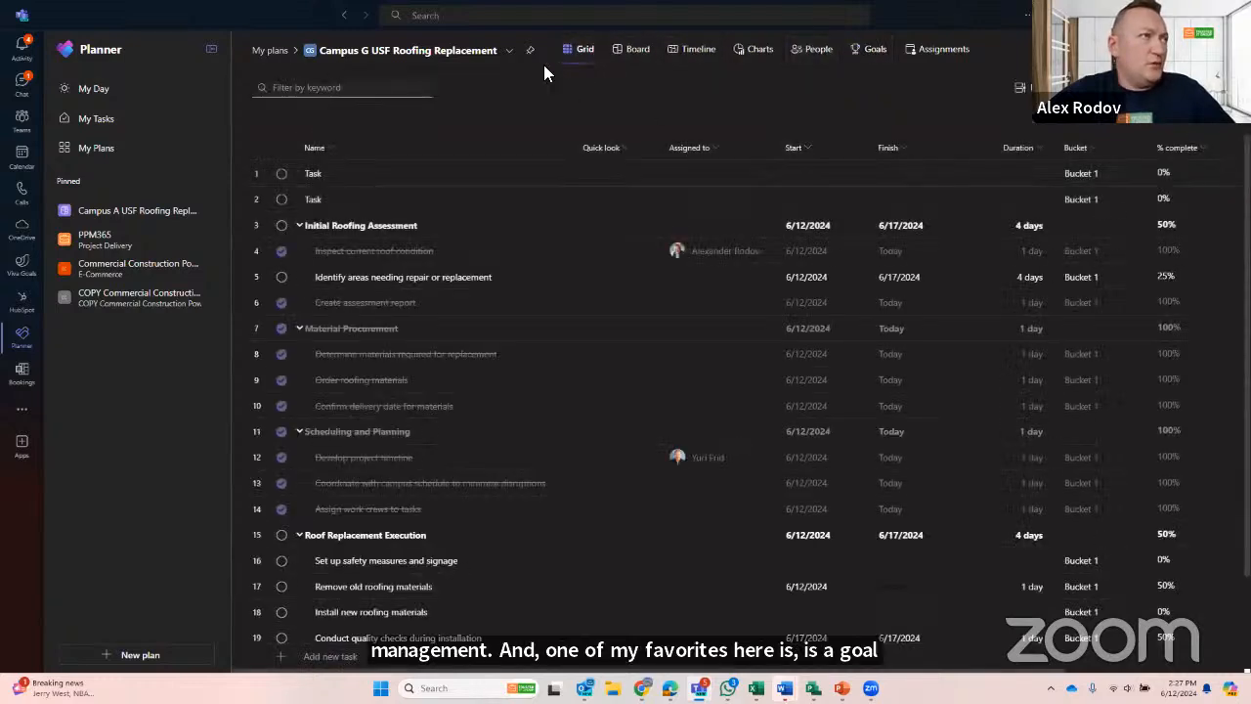
left_click(1204, 51)
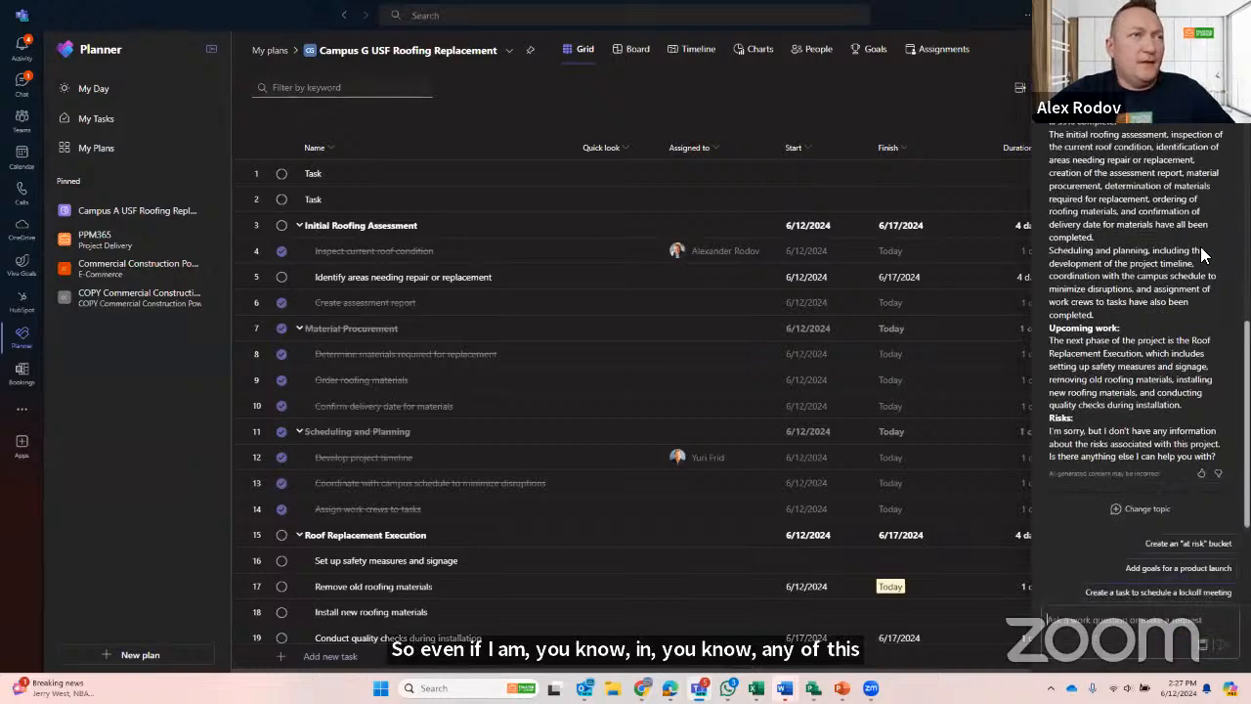
left_click(1095, 199)
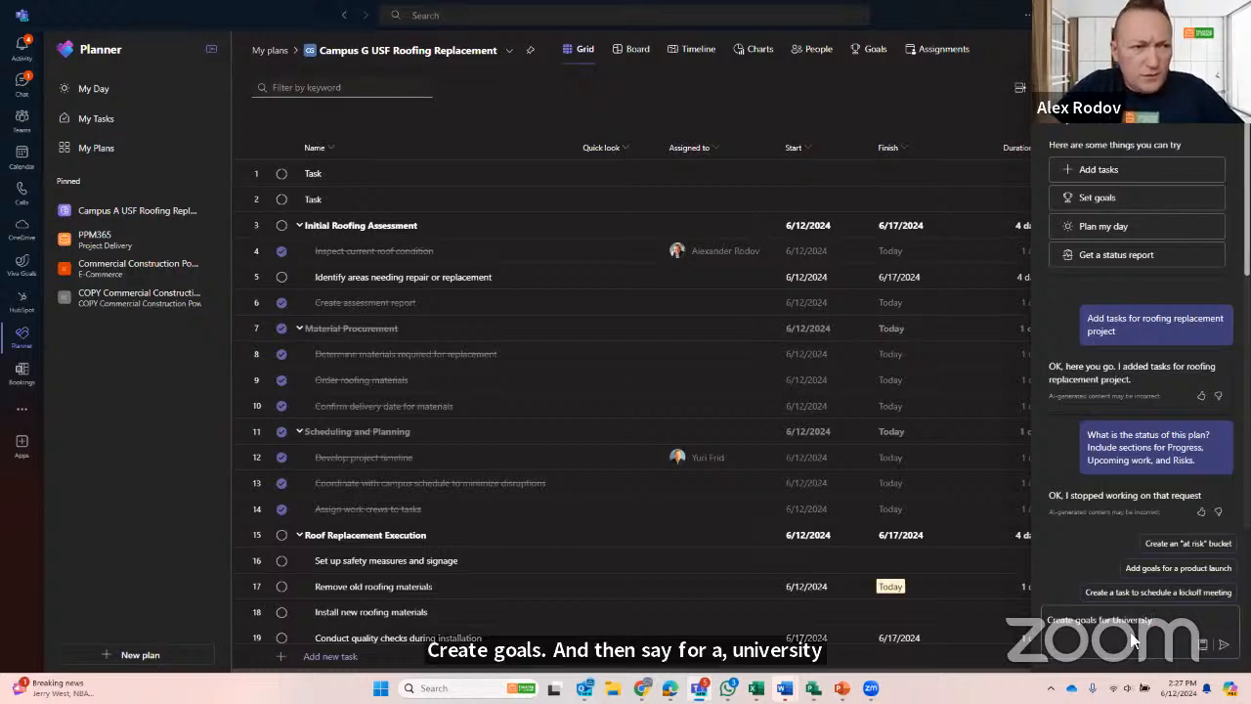
right_click(1143, 613)
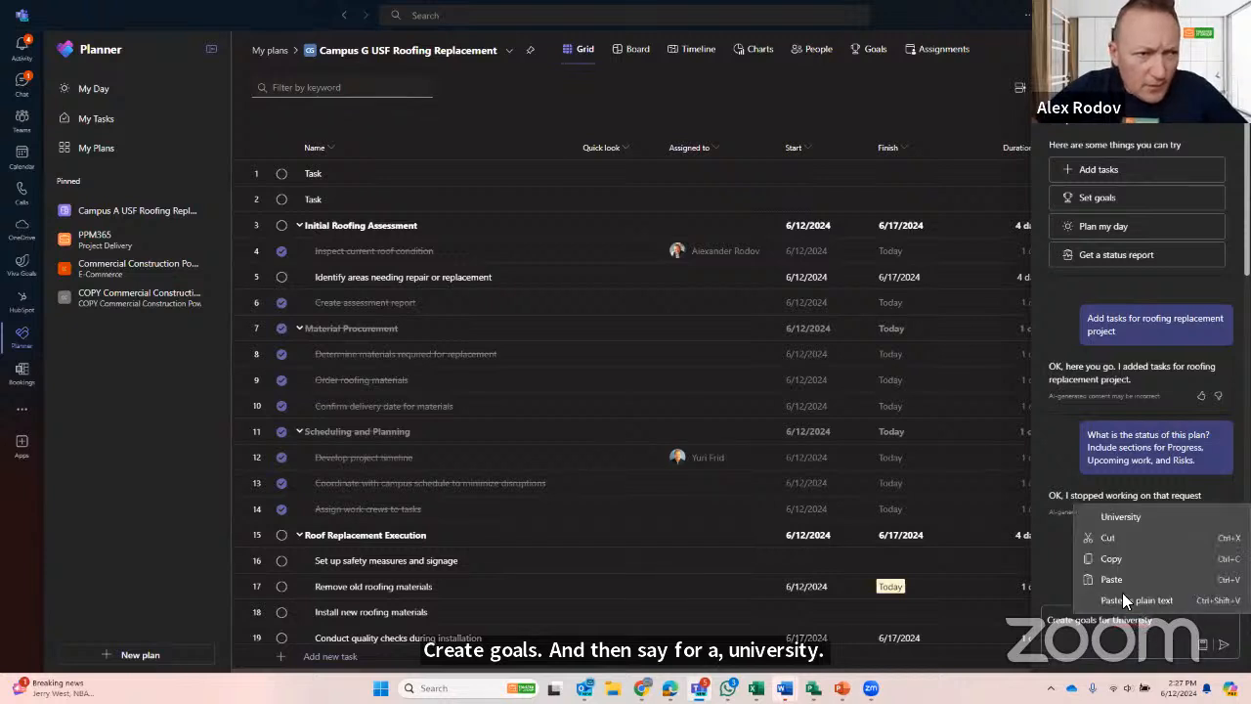
left_click(1120, 516)
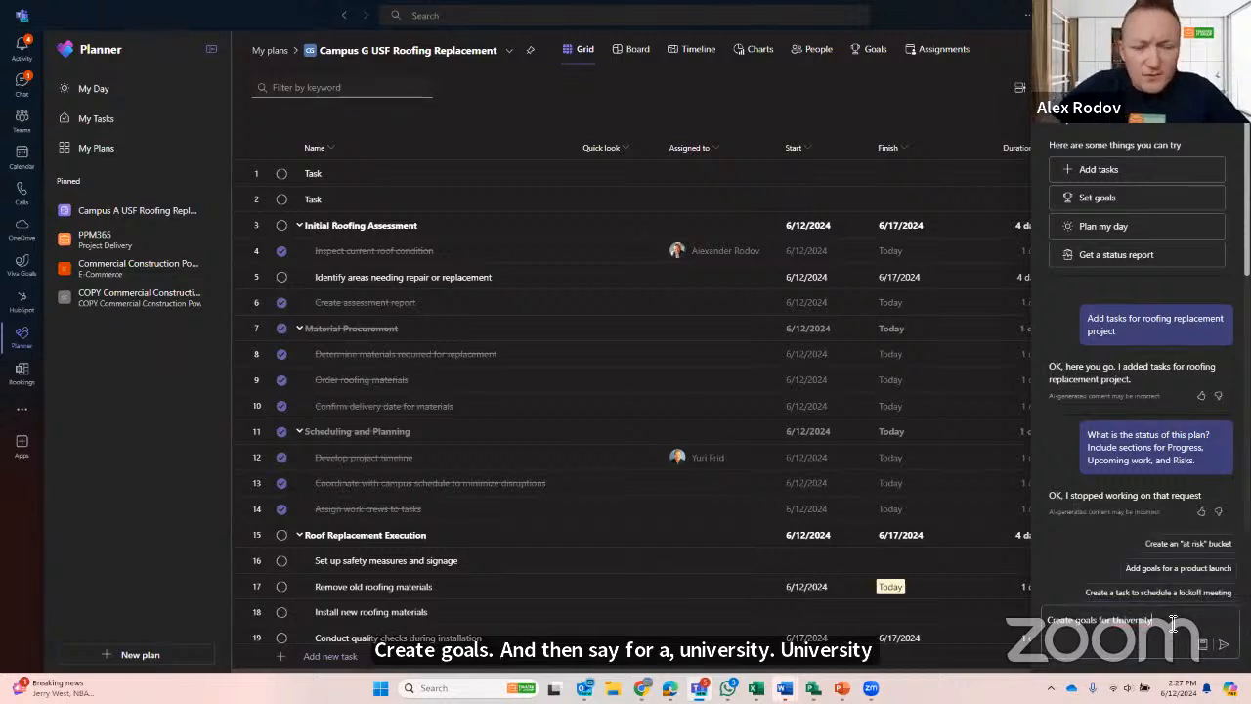
type("Ca")
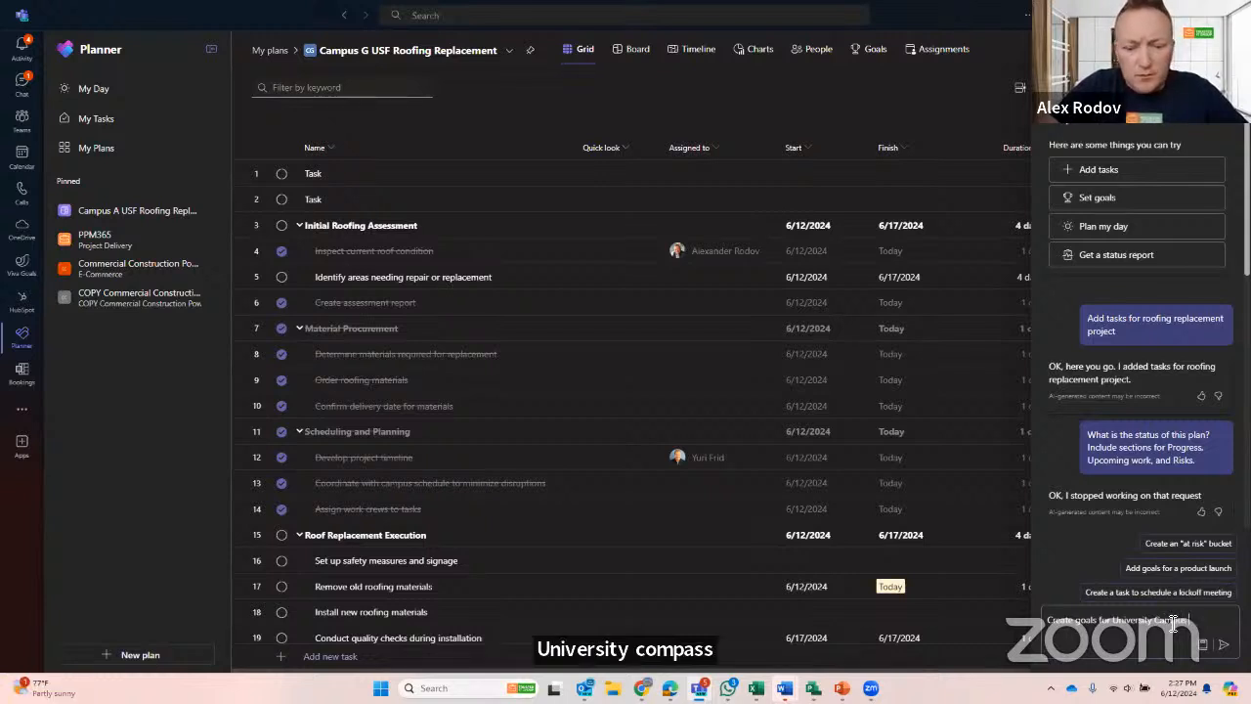
type("mpus in 2020")
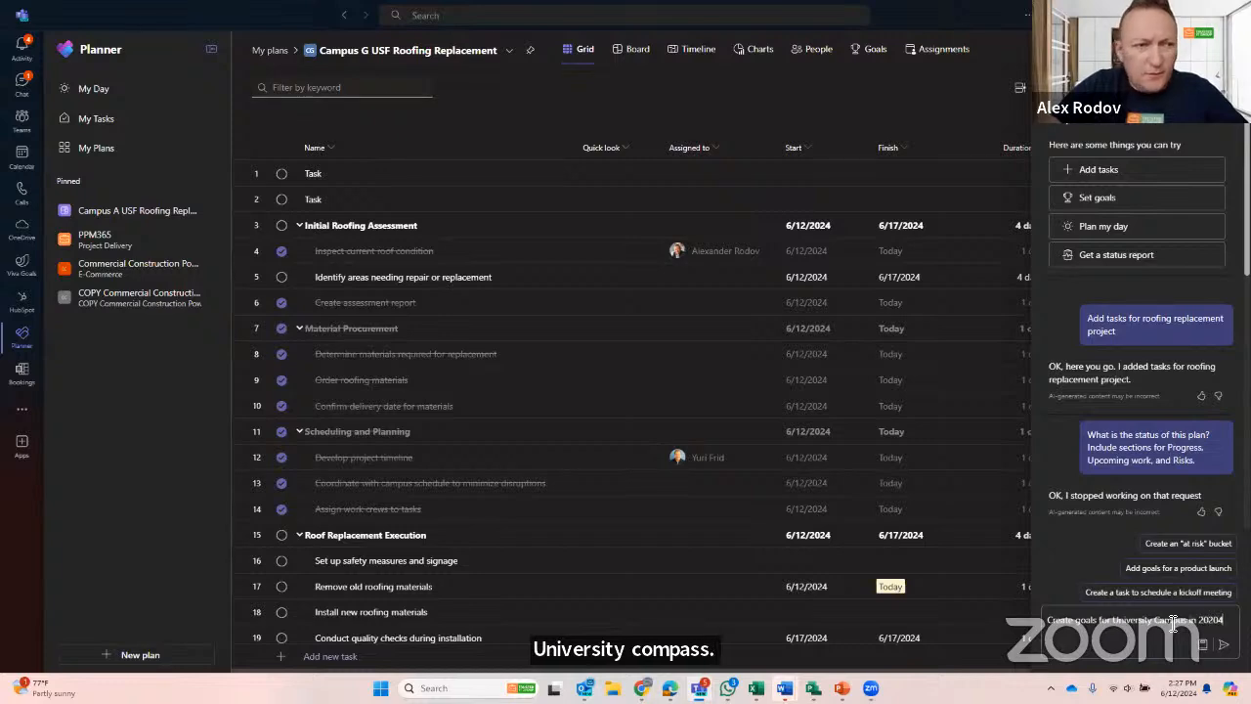
left_click(1218, 641)
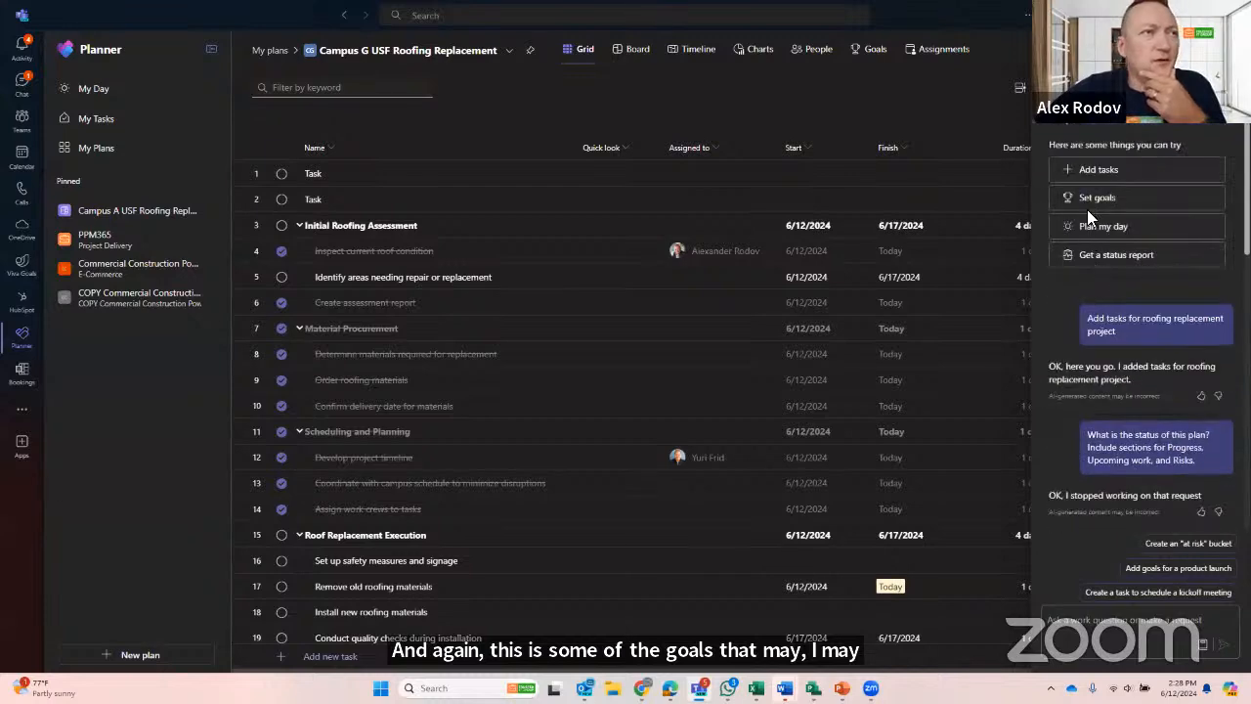
- Ask Copilot to create goals for USF Campus
left_click(1086, 209)
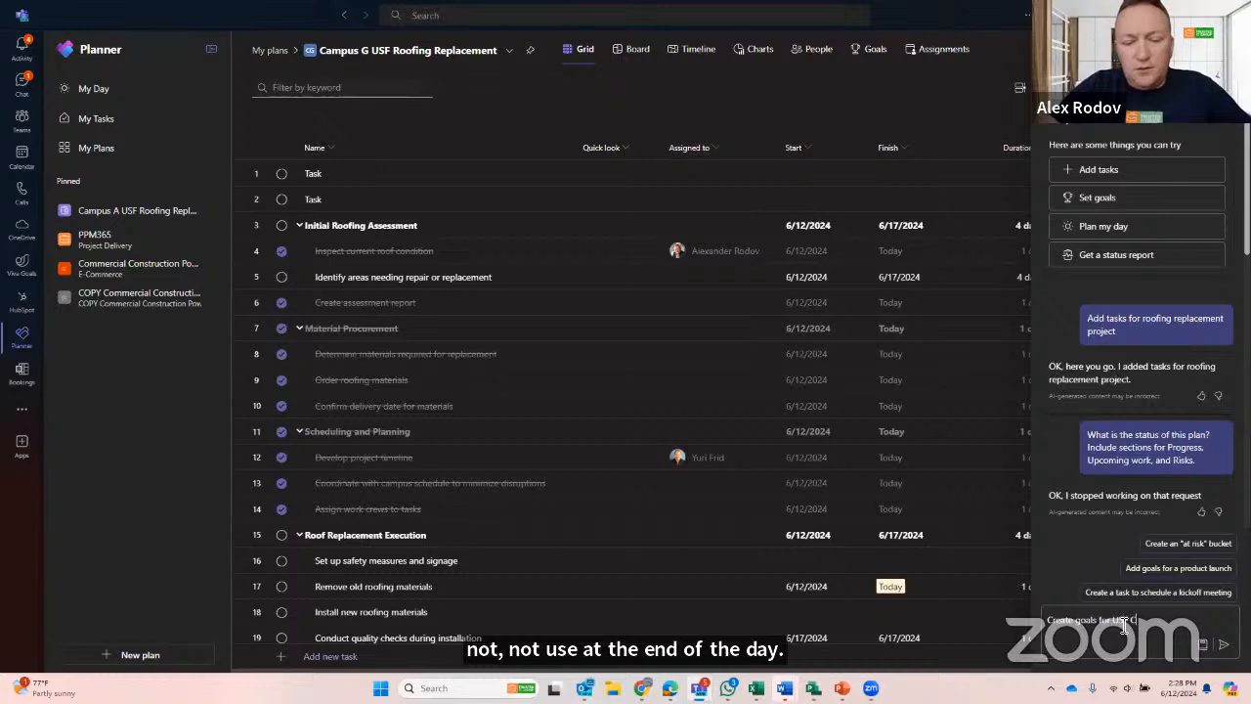
type("USF Campus")
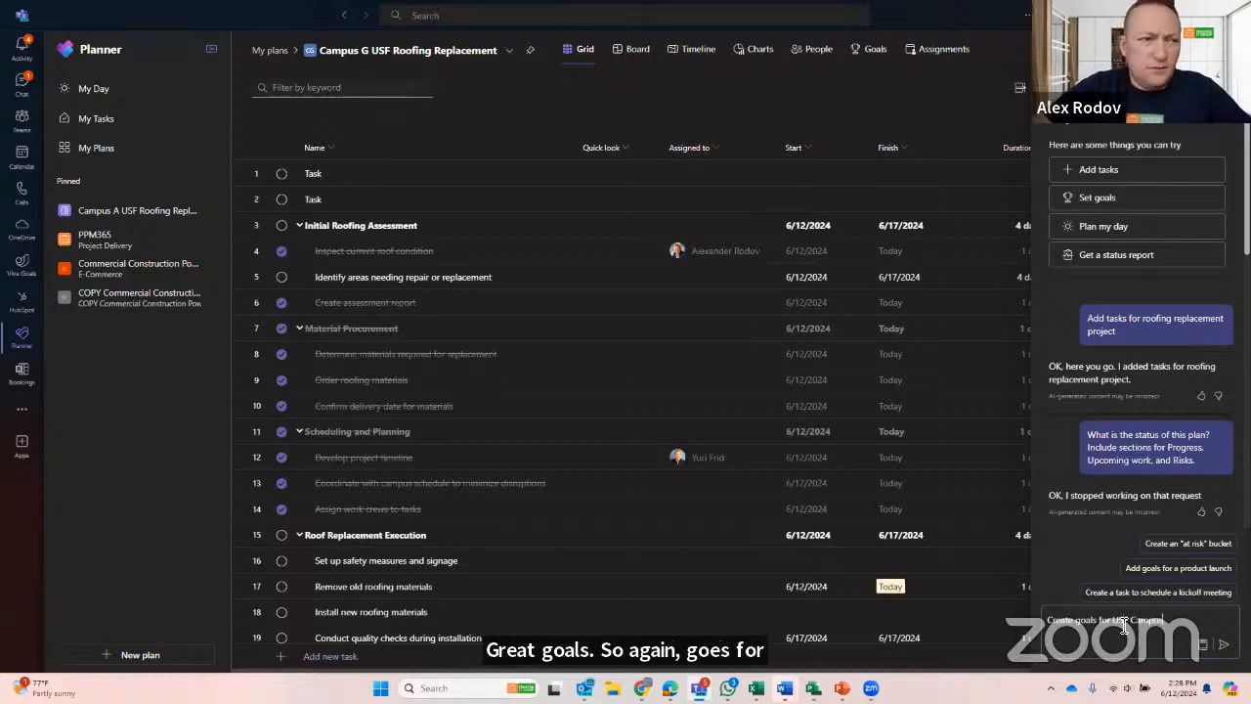
left_click(1223, 643)
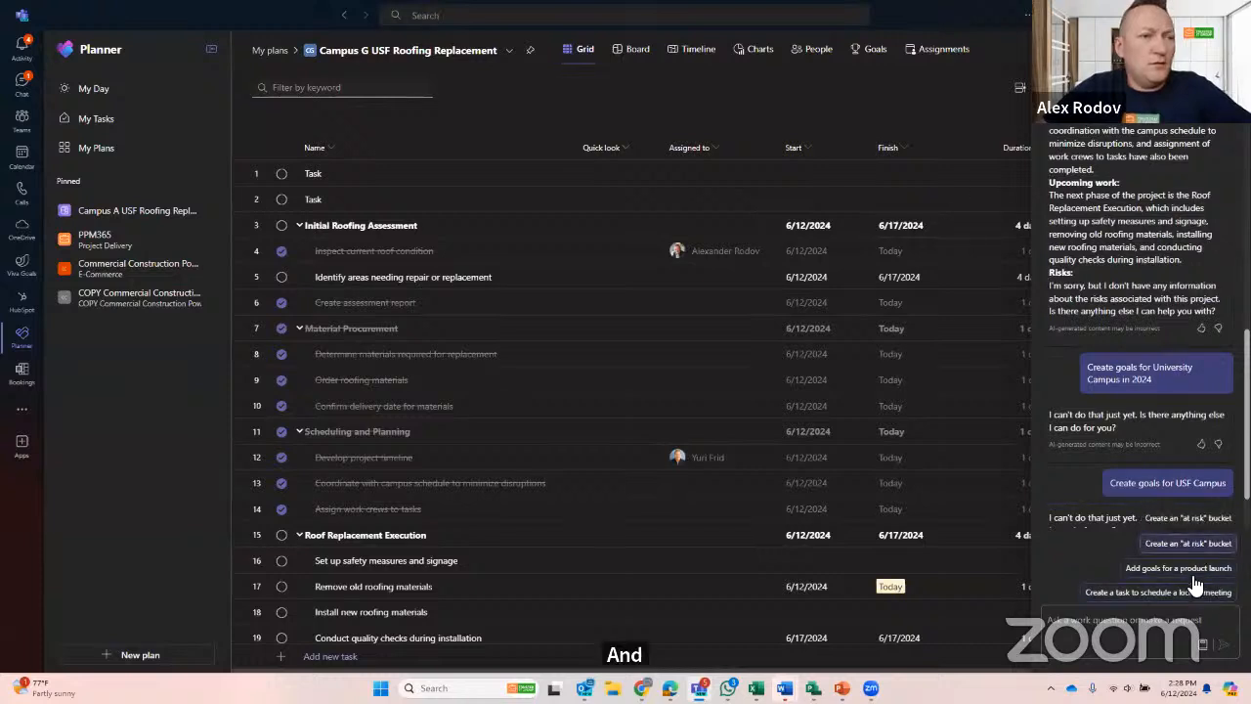
- Check the plan's goals page and its task grid, and return to the goals page
left_click(863, 49)
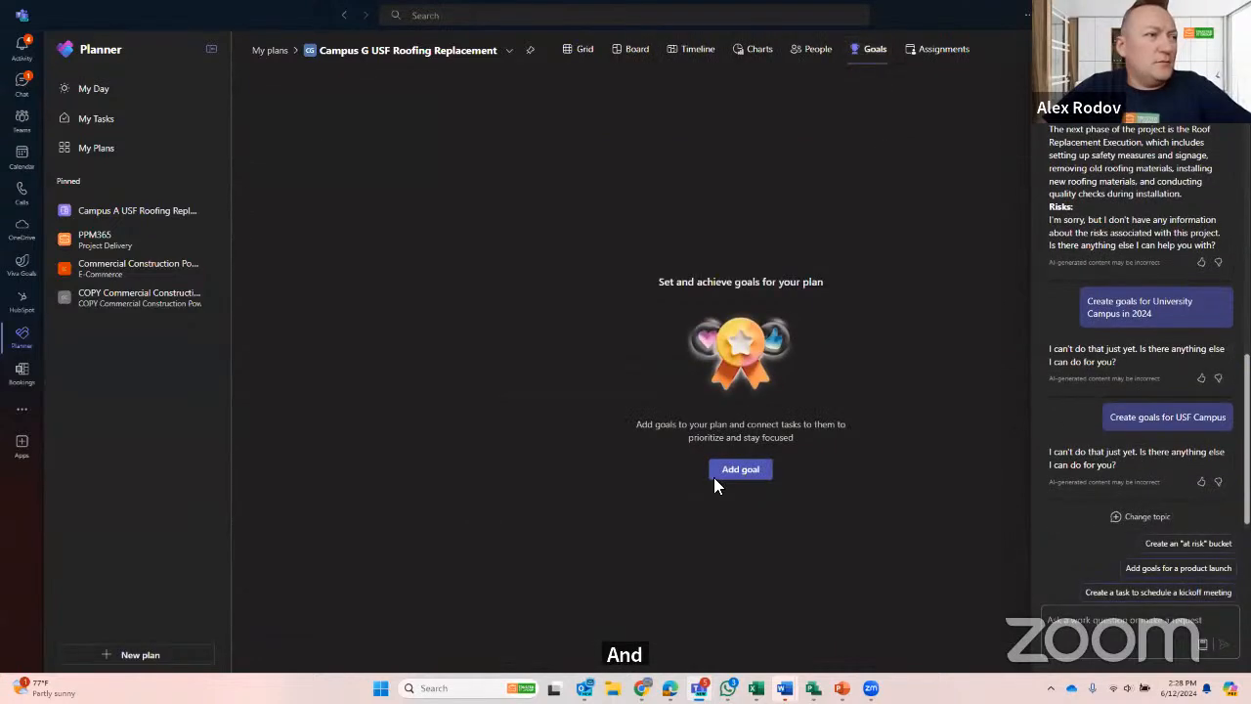
scroll(1143, 340, "up", 10)
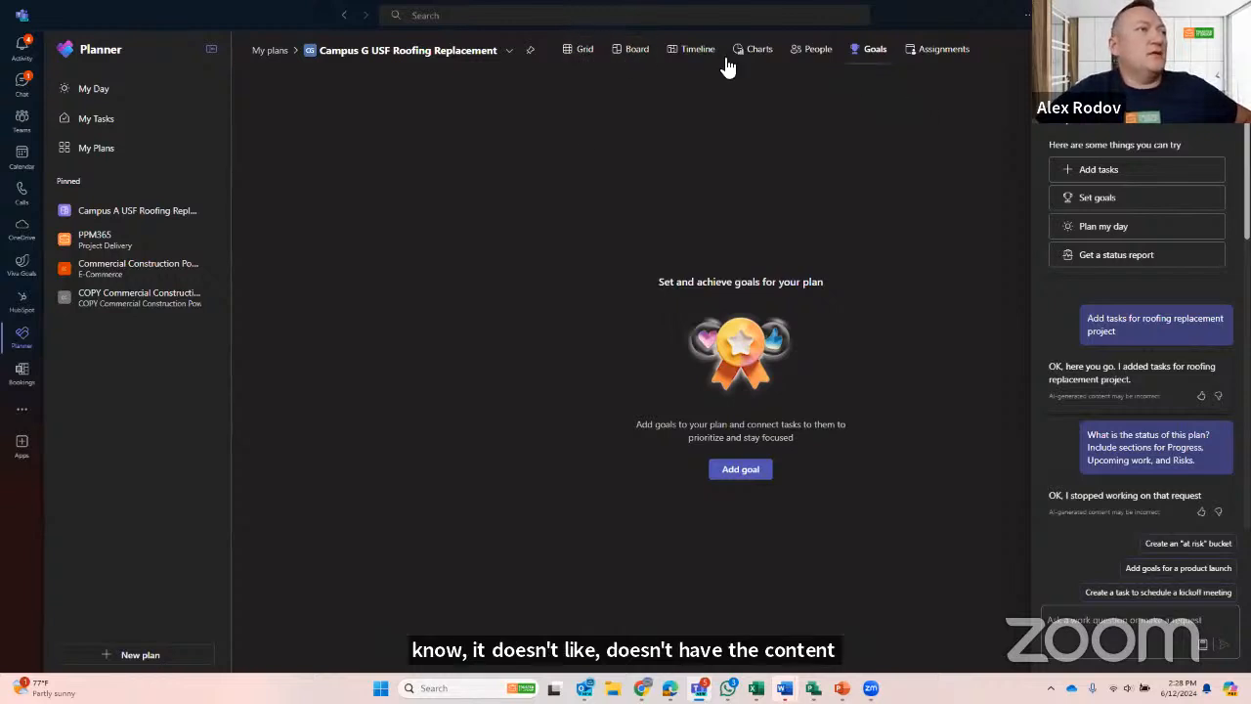
left_click(587, 56)
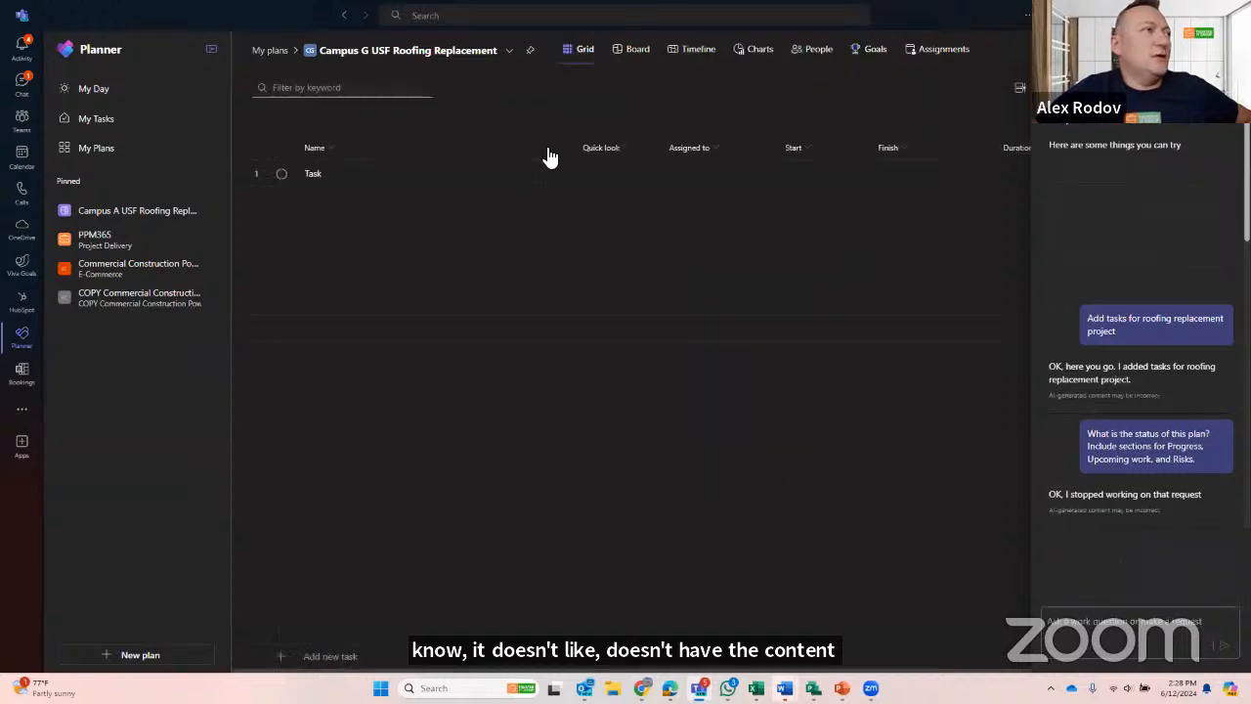
scroll(414, 405, "down", 3)
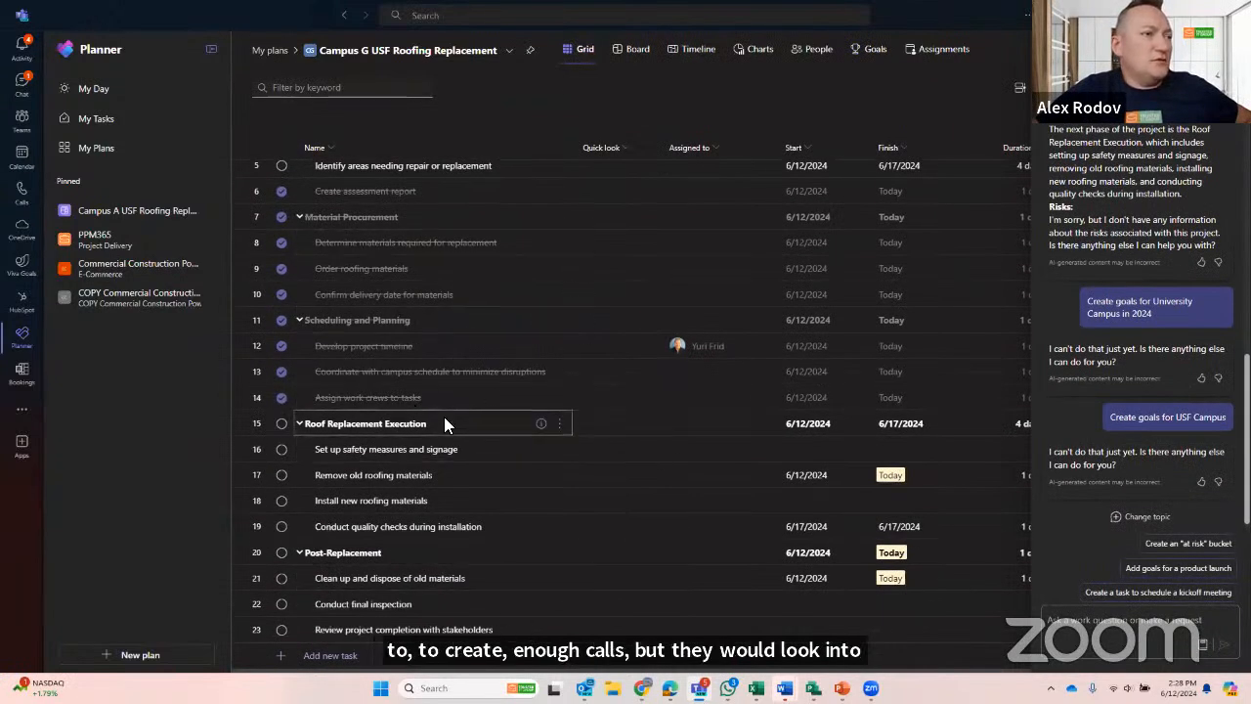
left_click(875, 51)
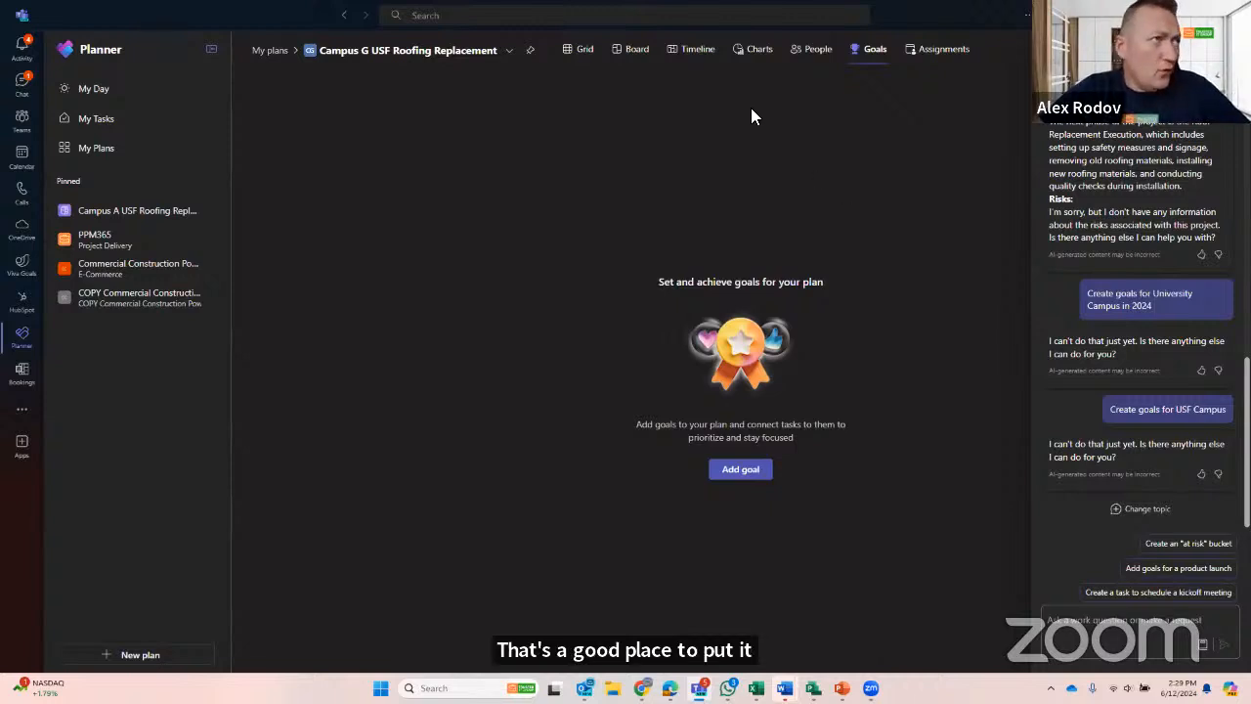
- View the Campus G timeline, switch to its PPM 365 Pro project record, inspect the New governance stage and open the active programs list
left_click(698, 50)
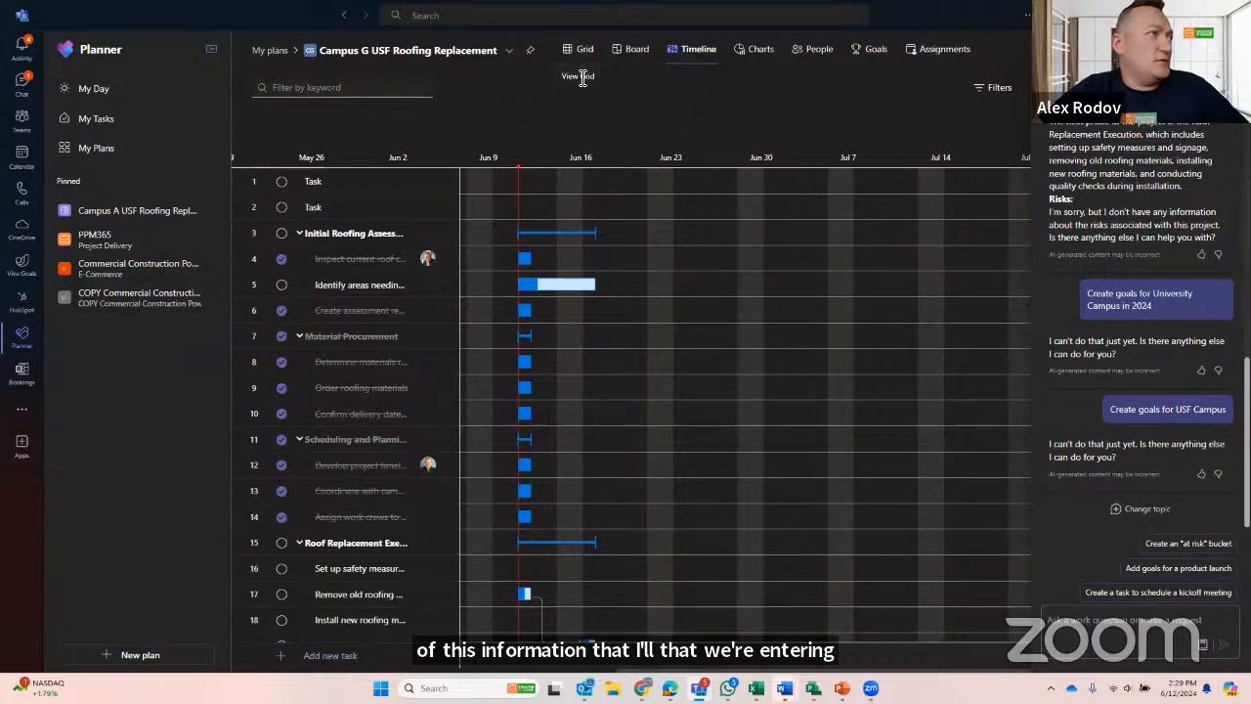
key("alt+Tab")
key("alt+Tab")
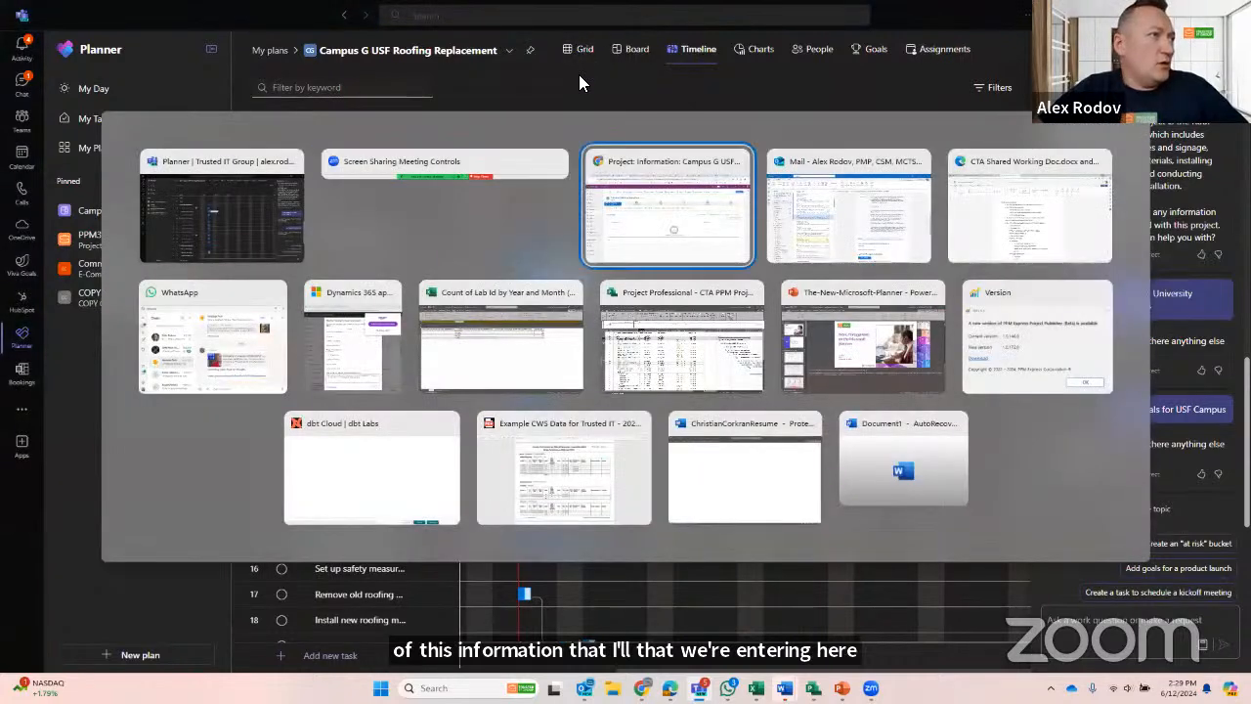
left_click(175, 260)
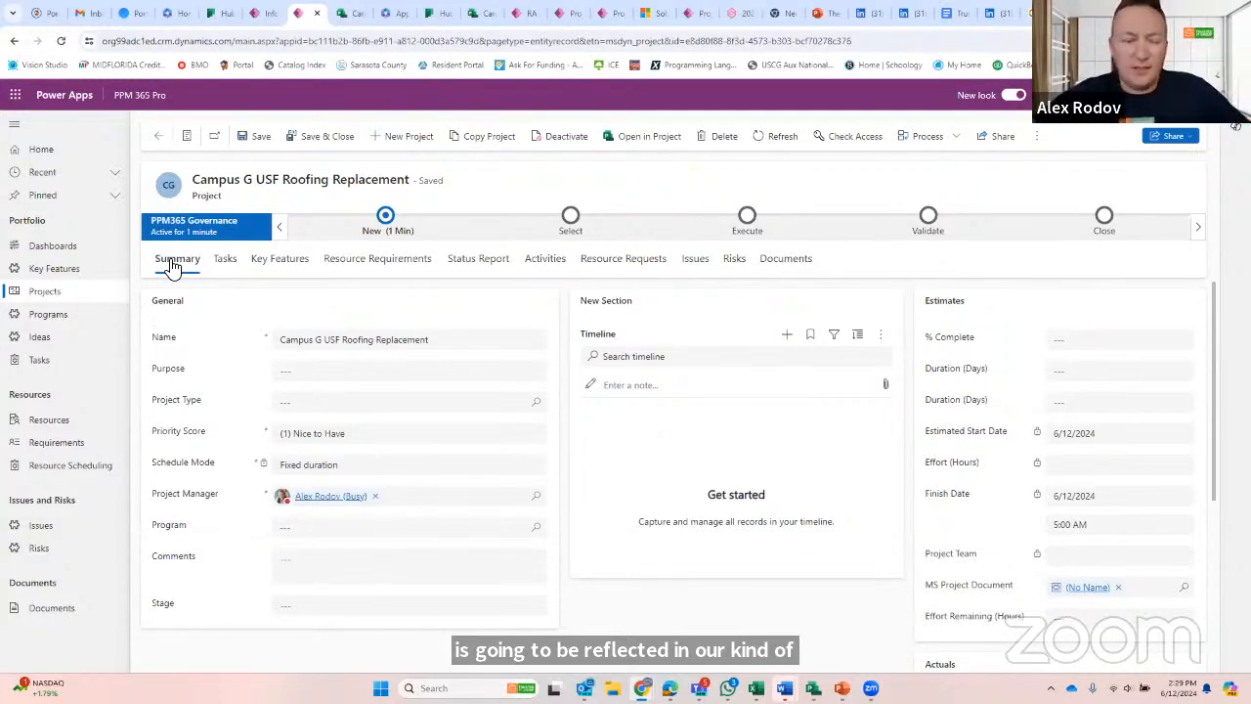
left_click(389, 240)
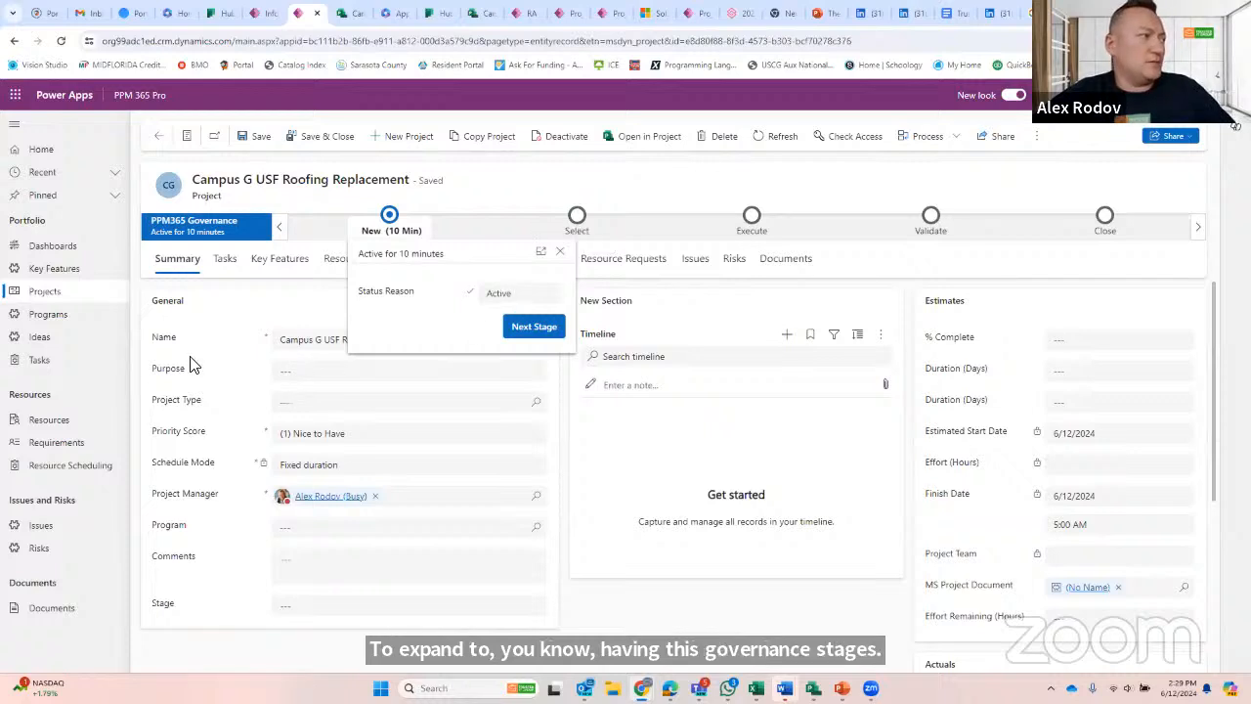
left_click(43, 322)
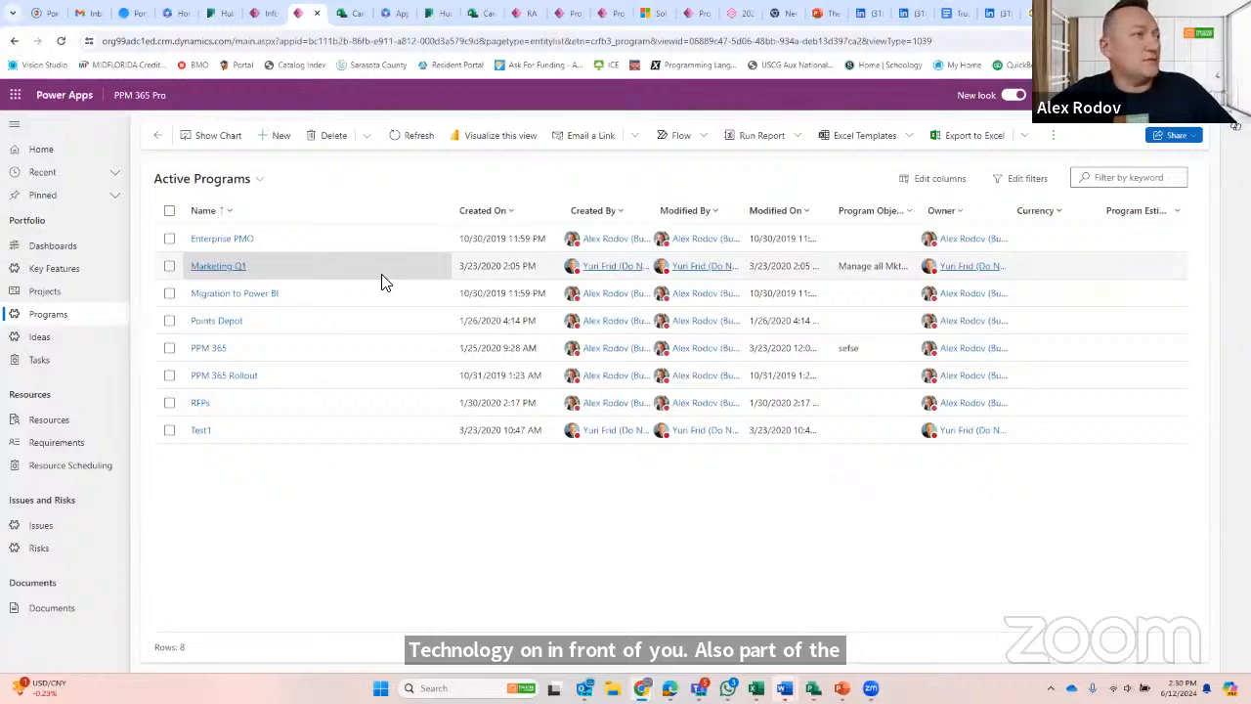
- Return to Planner, show the Campus G plan's task grid and close the Copilot pane
key("alt+Tab")
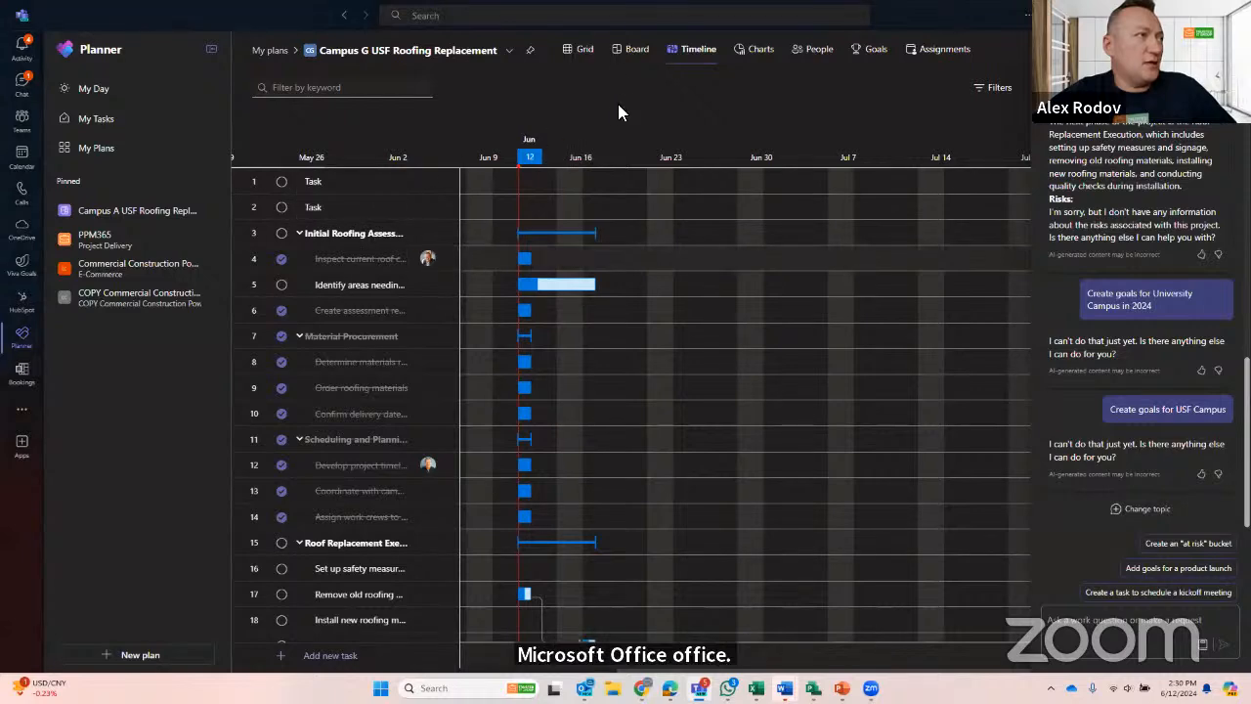
left_click(583, 50)
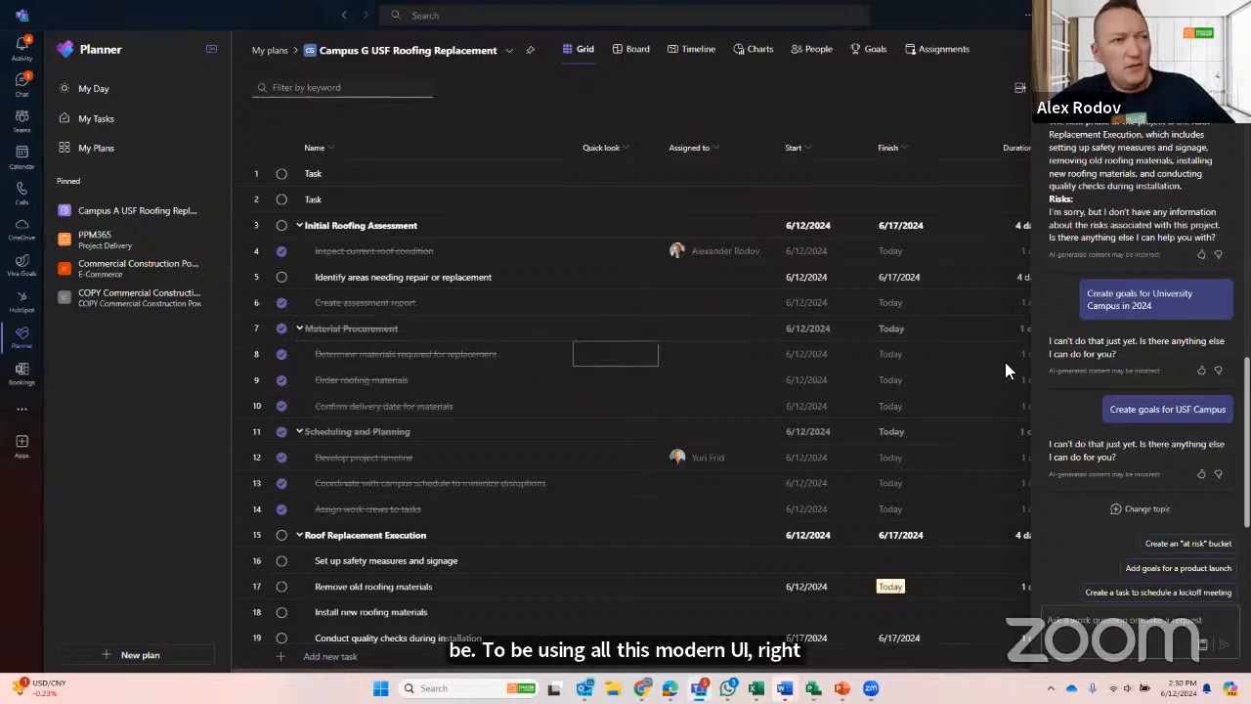
left_click(1227, 87)
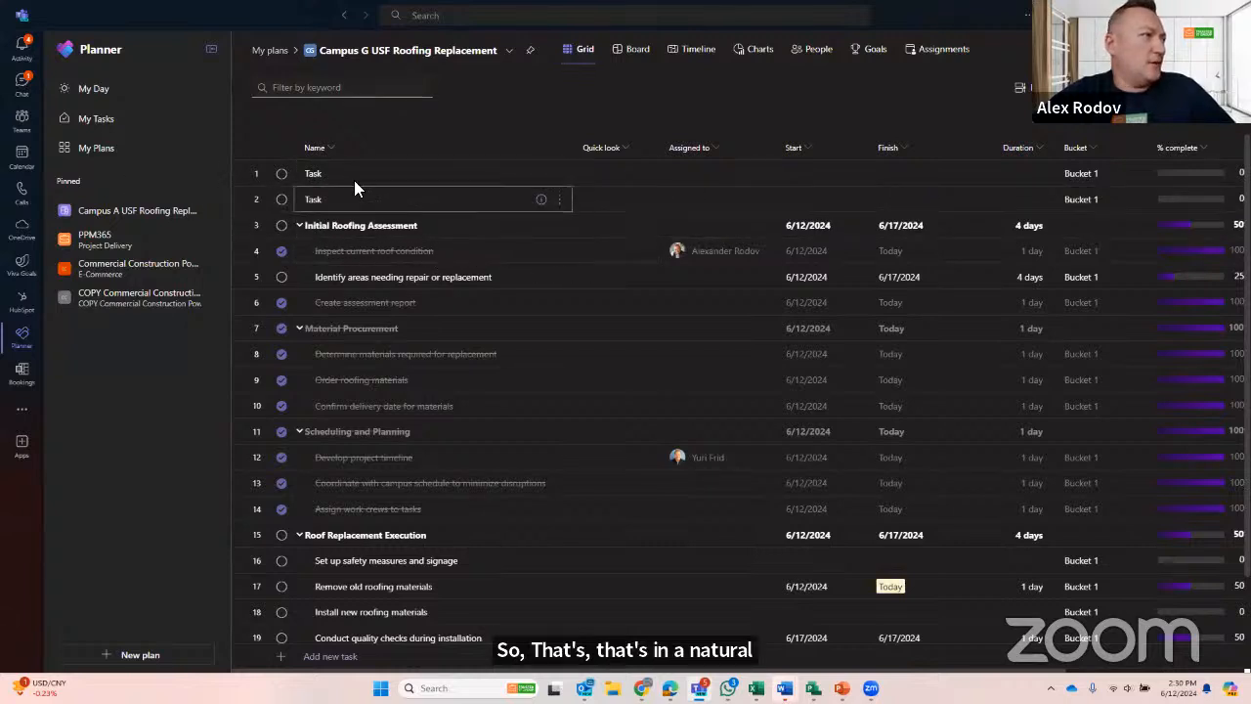
- Show My Tasks across all plans and filter the list to tasks assigned to me
left_click(90, 156)
left_click(99, 121)
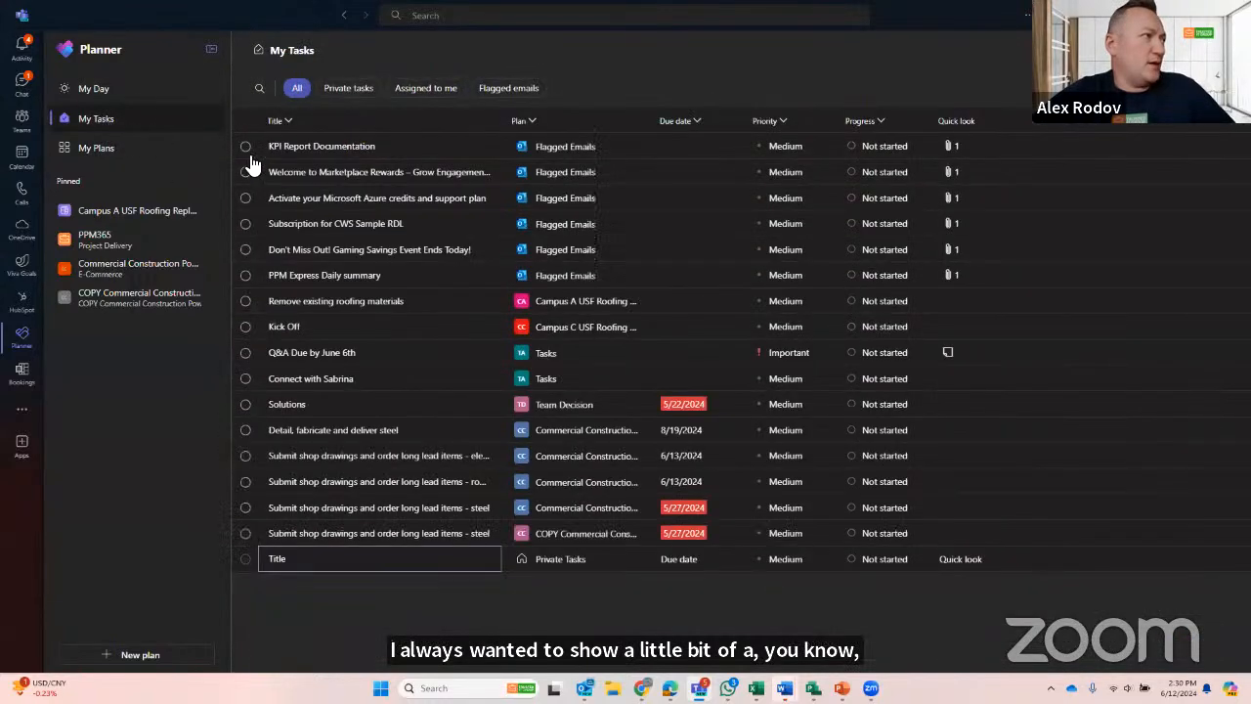
left_click(421, 87)
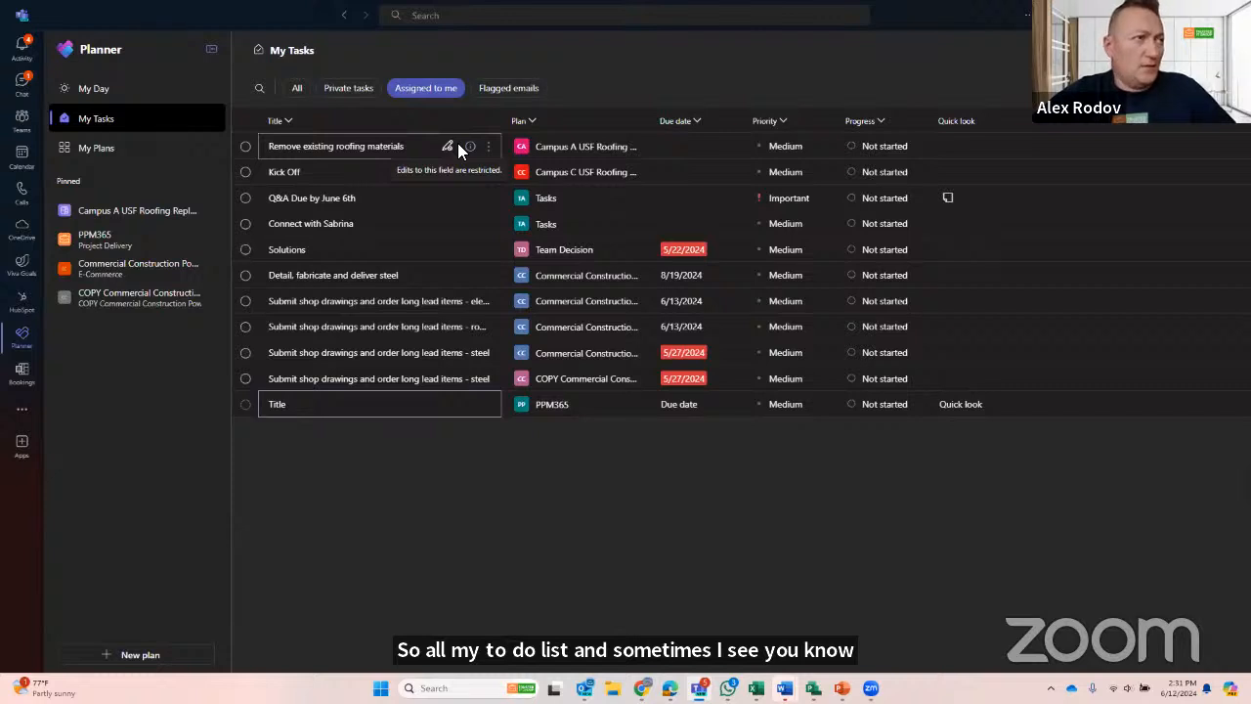
- Switch to Outlook and show the To Do tasks assigned to me
key("alt+Tab")
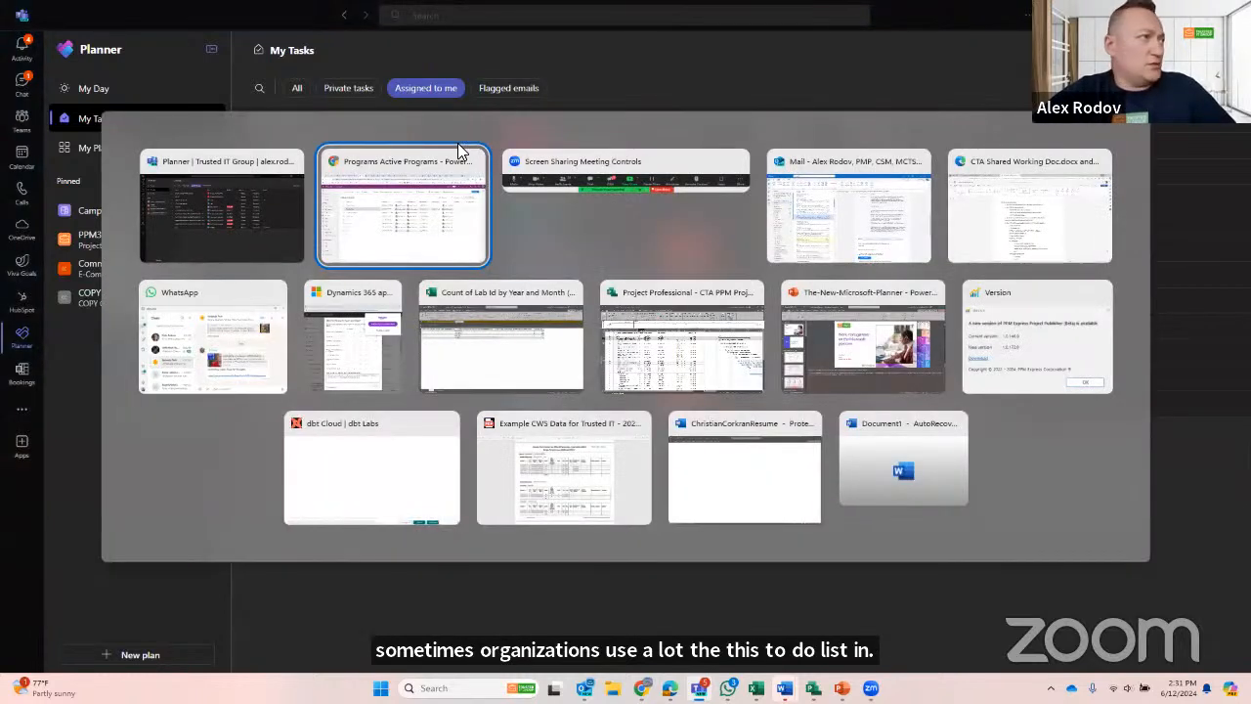
key("alt+Tab")
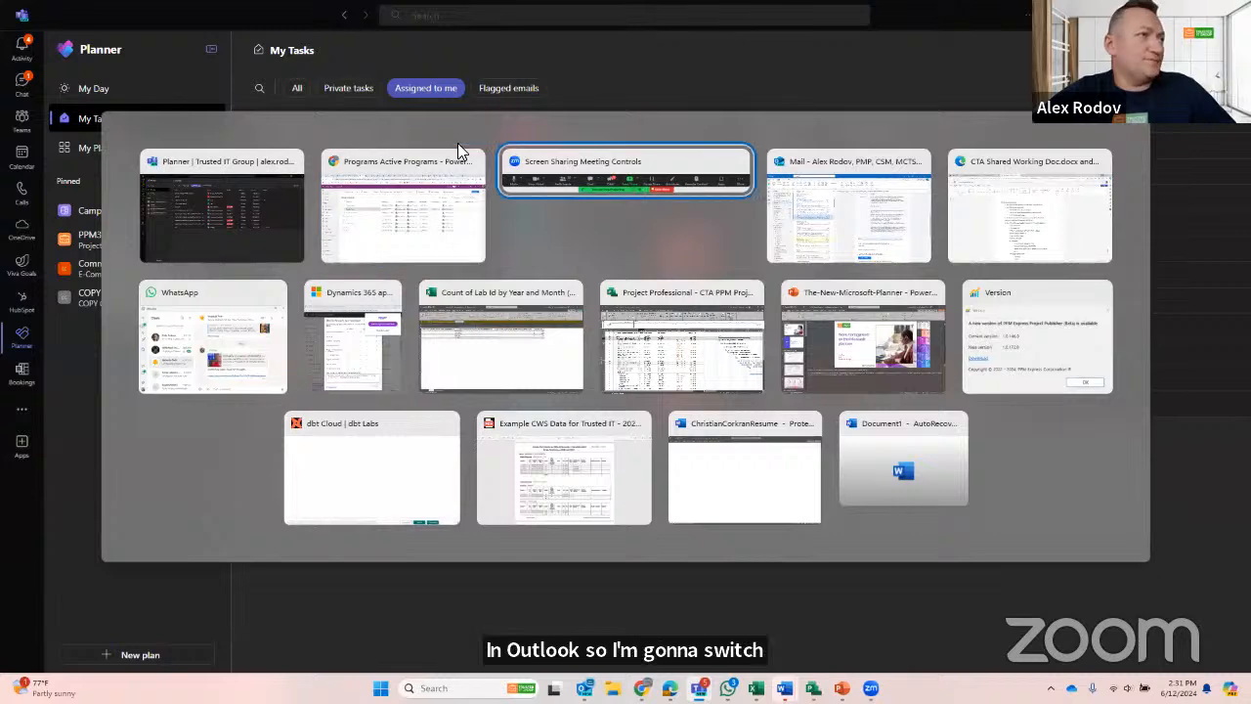
key("alt+Tab")
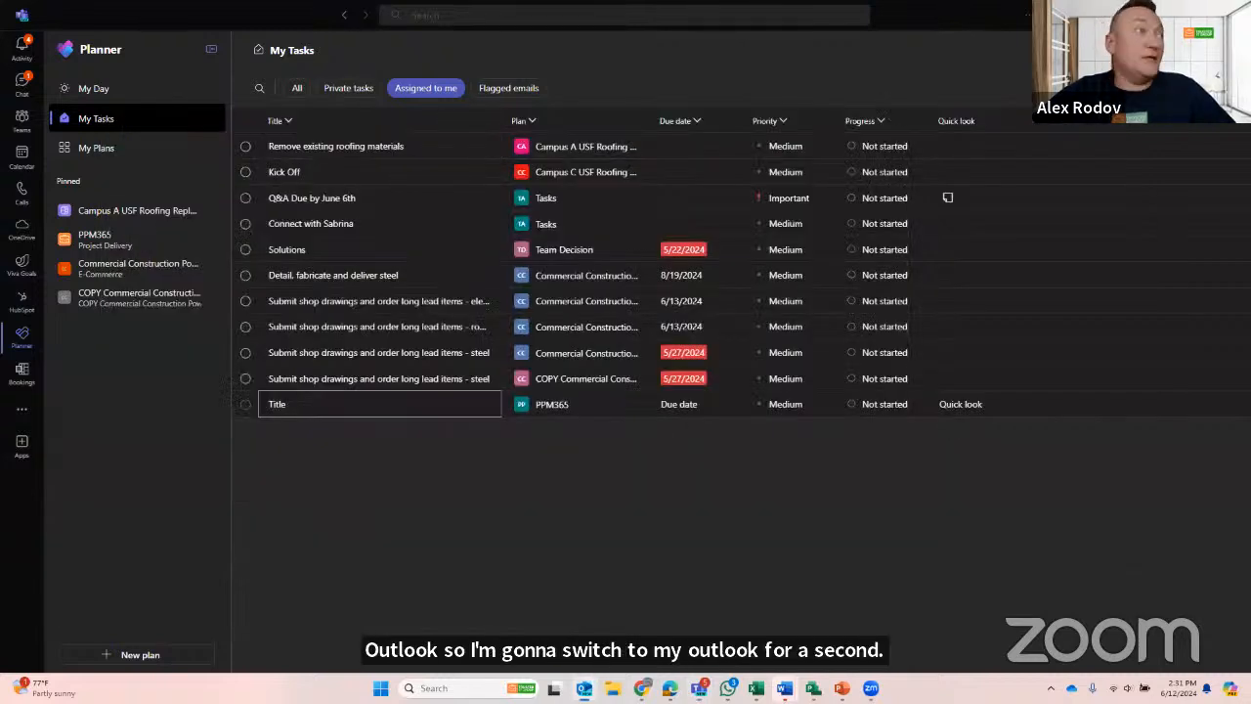
key("alt+Tab")
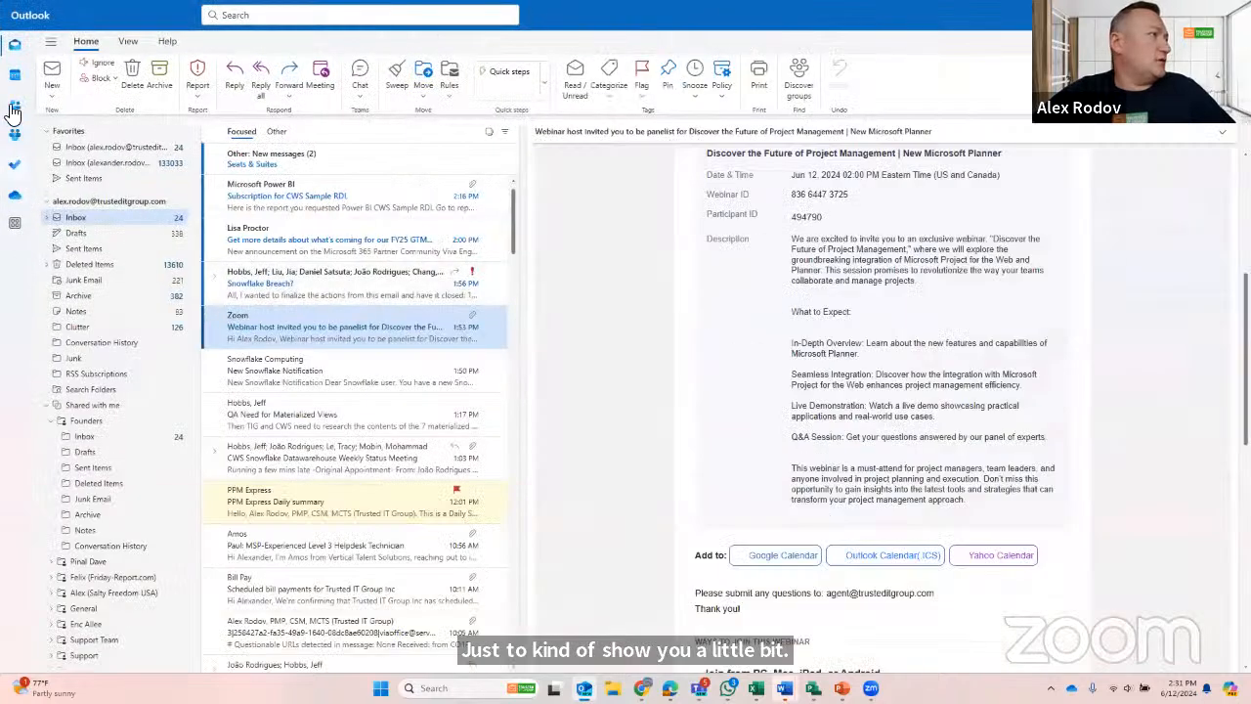
left_click(10, 166)
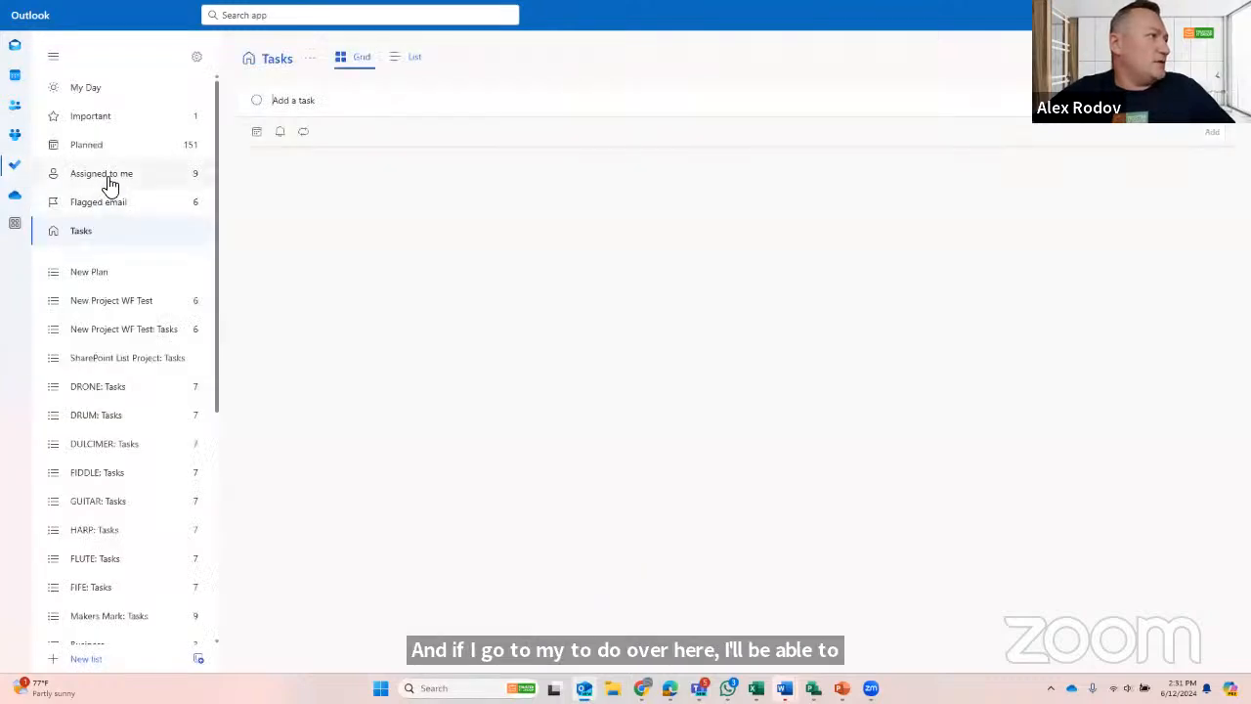
left_click(105, 183)
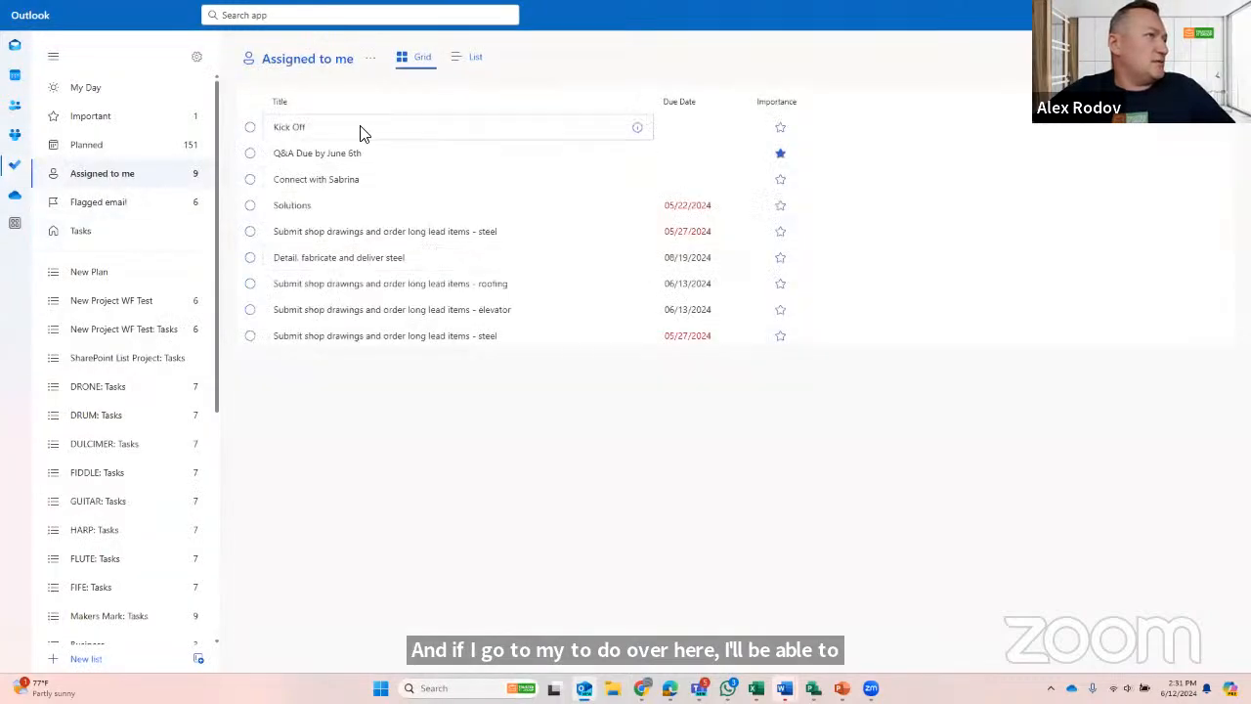
- Switch back to Planner and, in the Campus A roofing plan, assign "Inspect and repair roof structure as necessary" to the person assigned to "Remove existing roofing materials"
key("alt+Tab")
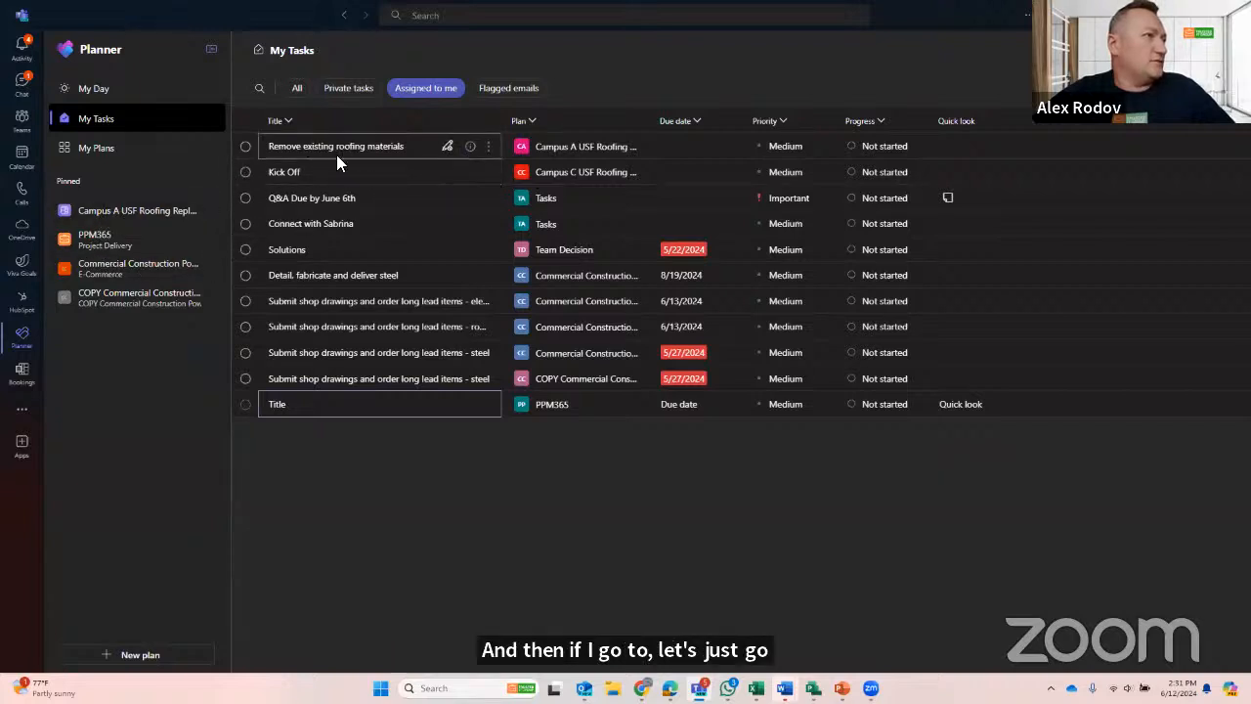
left_click(131, 215)
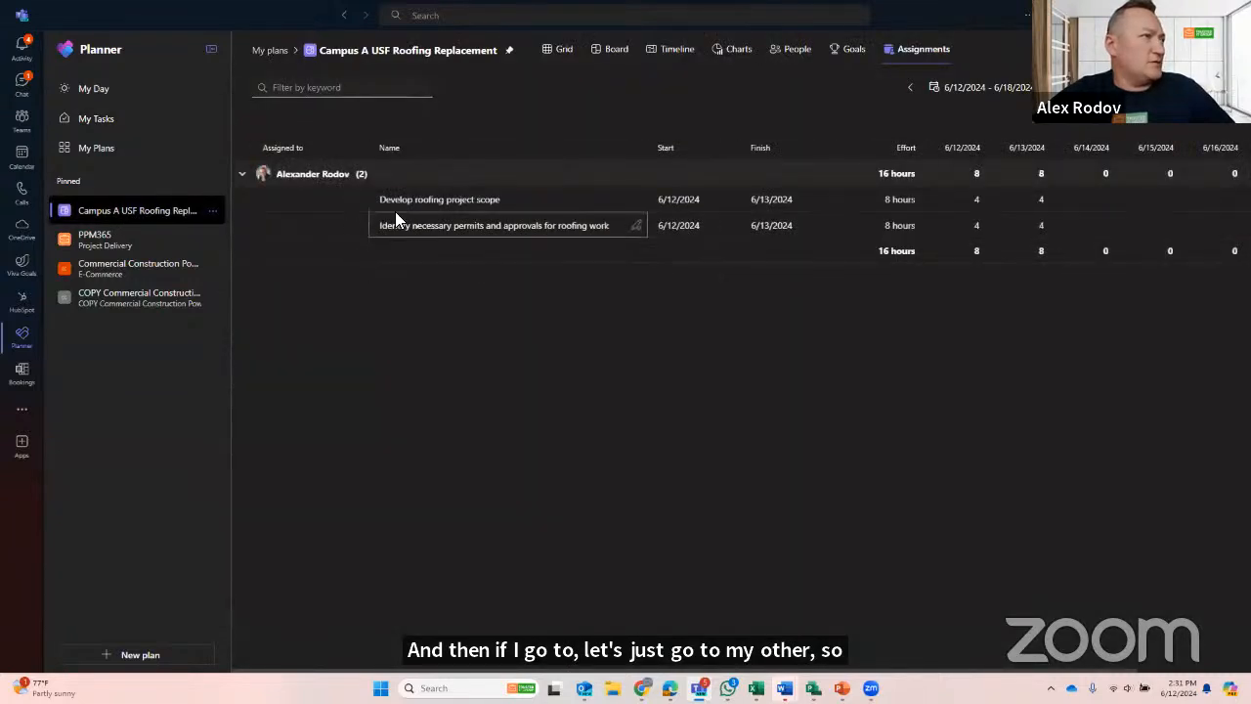
left_click(555, 51)
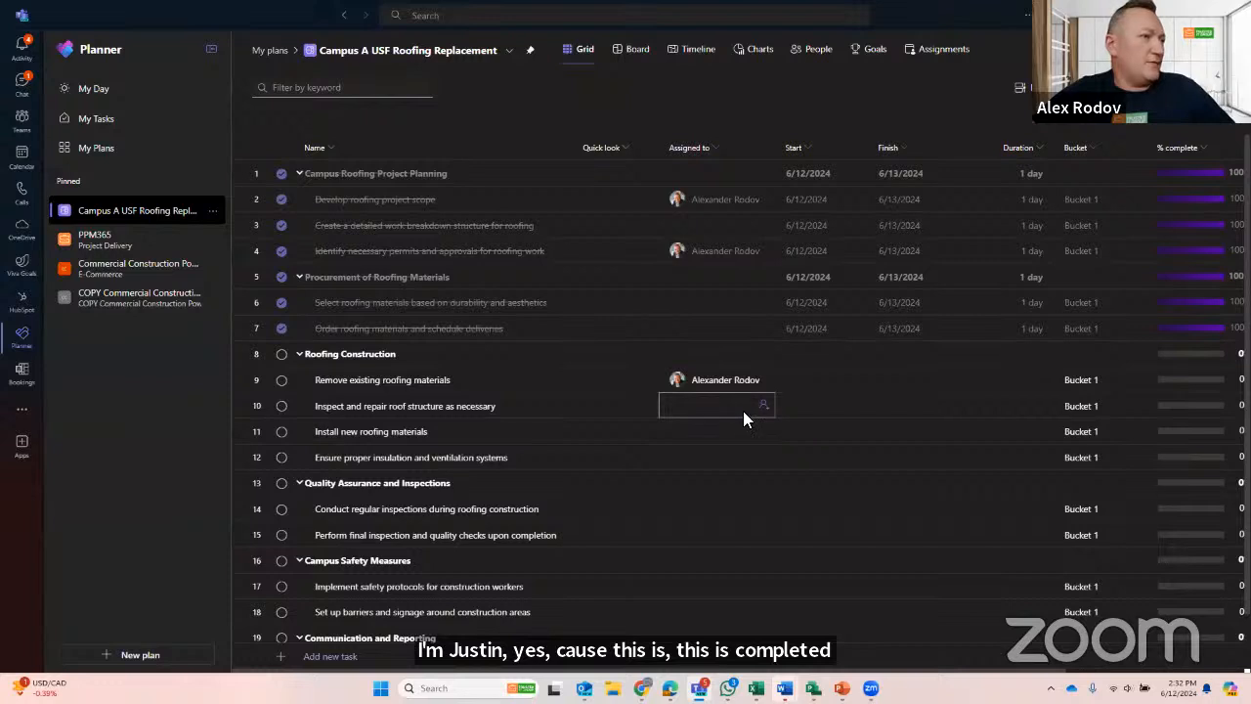
left_click(747, 413)
left_click(733, 484)
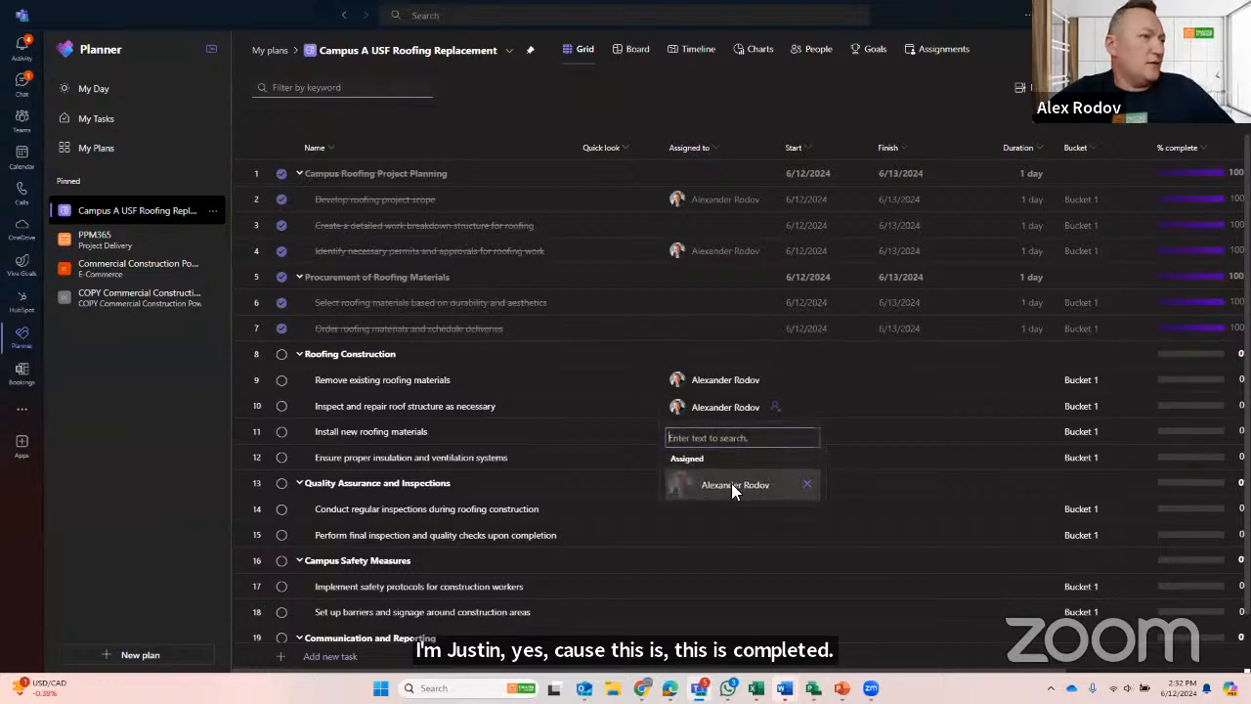
- Check My Tasks for the newly assigned inspect-and-repair task, refreshing the assigned-to-me list by switching between the plan and the task filters
left_click(94, 121)
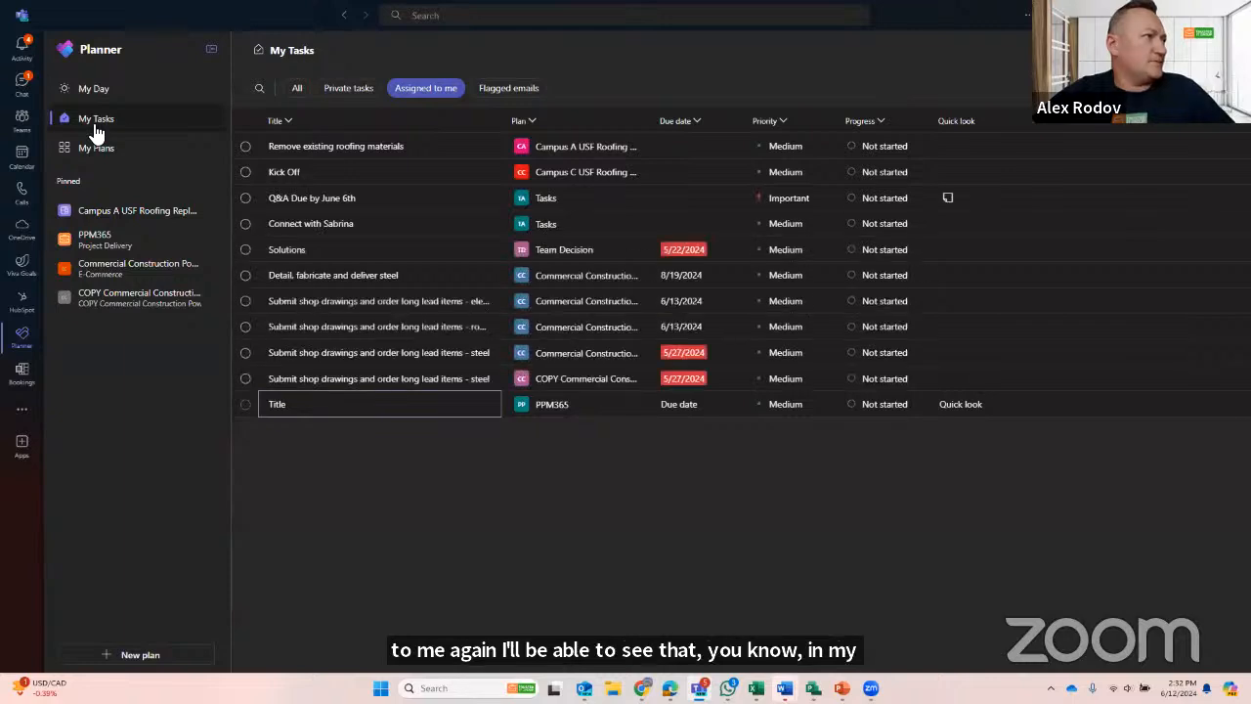
left_click(342, 88)
left_click(420, 90)
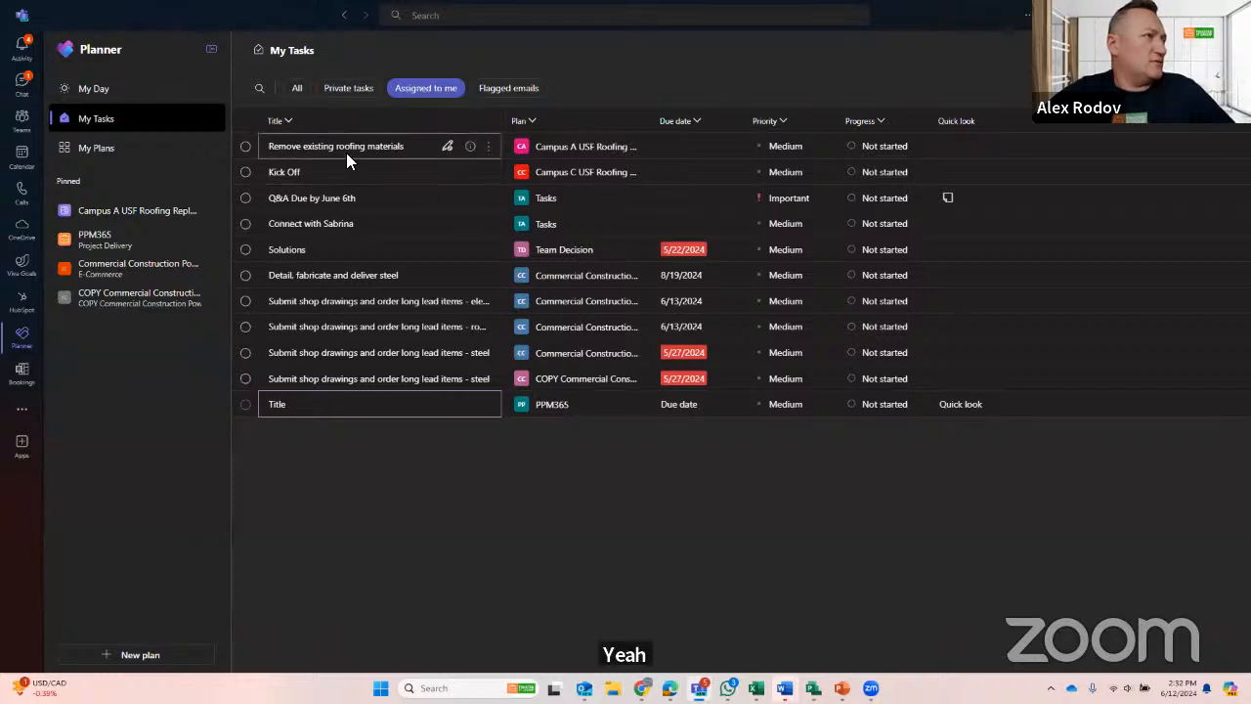
left_click(114, 213)
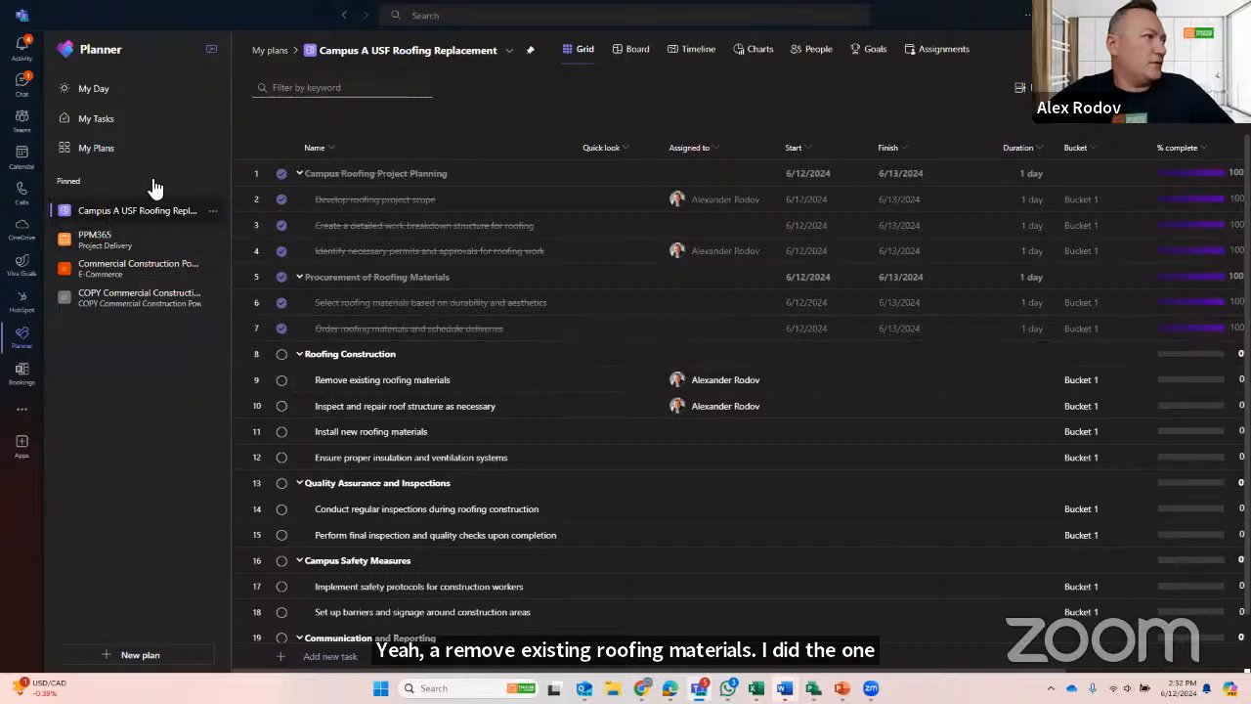
left_click(90, 123)
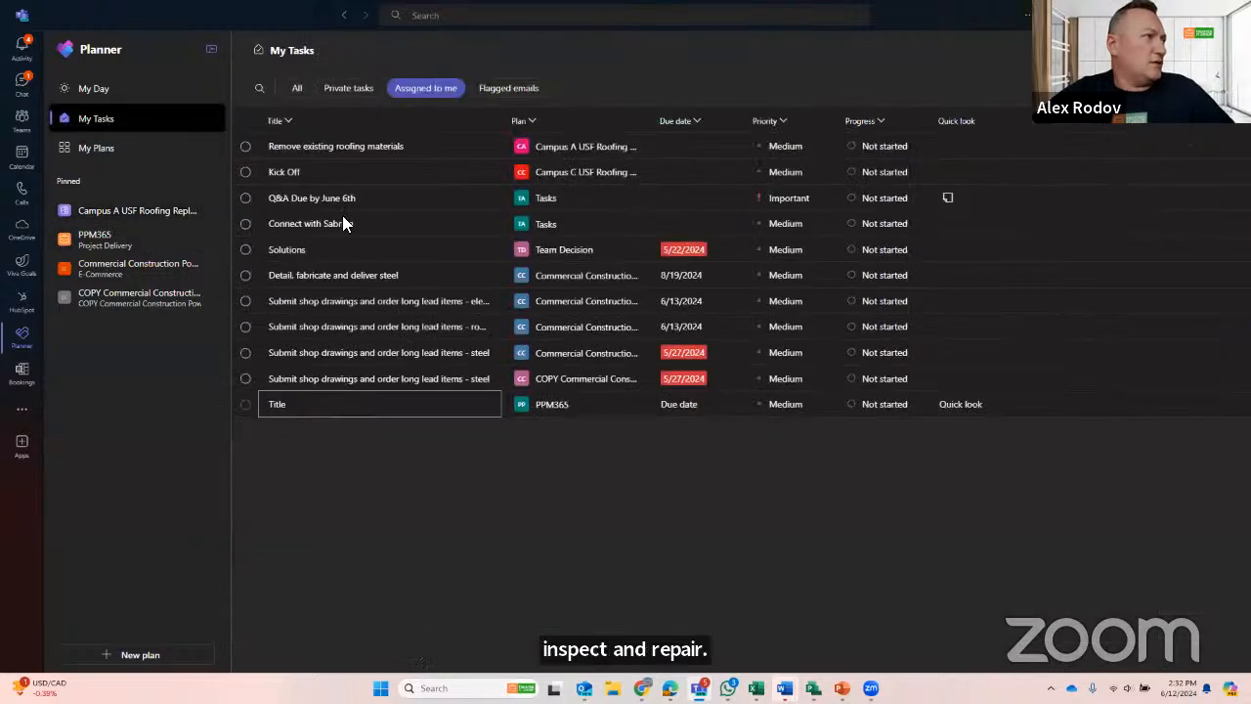
left_click(357, 90)
left_click(296, 89)
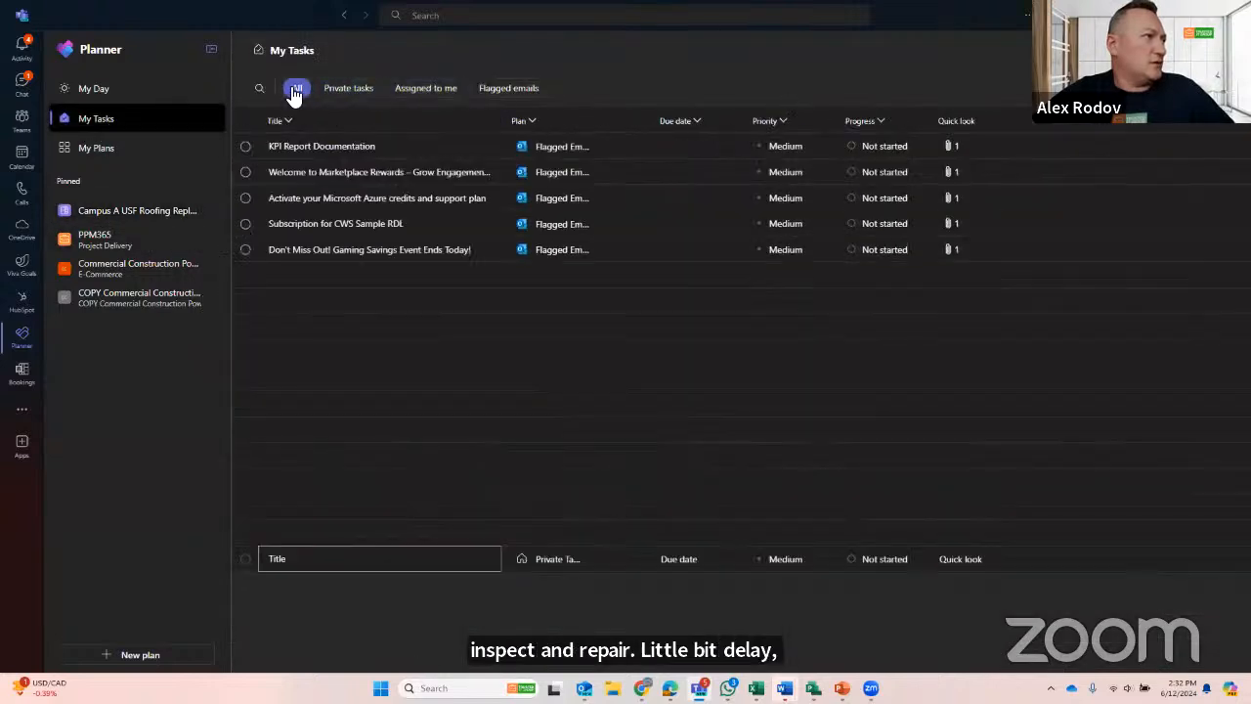
left_click(420, 93)
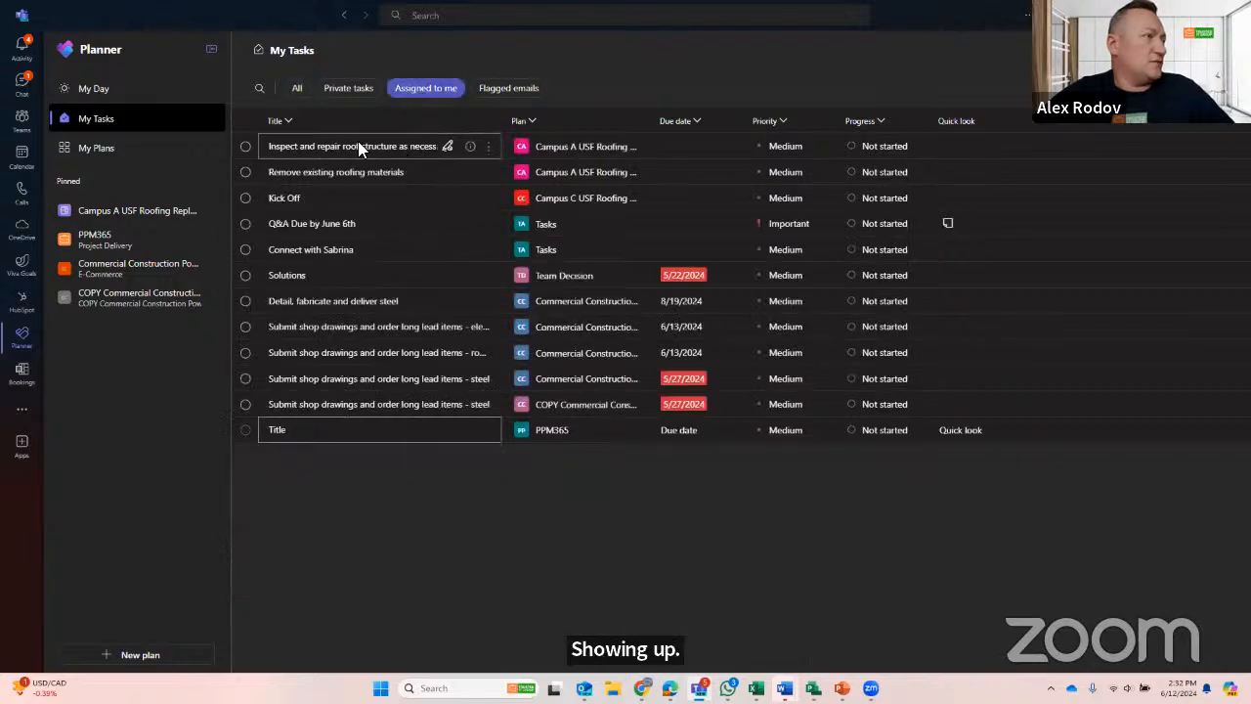
- Switch to Outlook's To Do, check the assigned and planned tasks for the new assignment, and view My Day
key("alt+Tab")
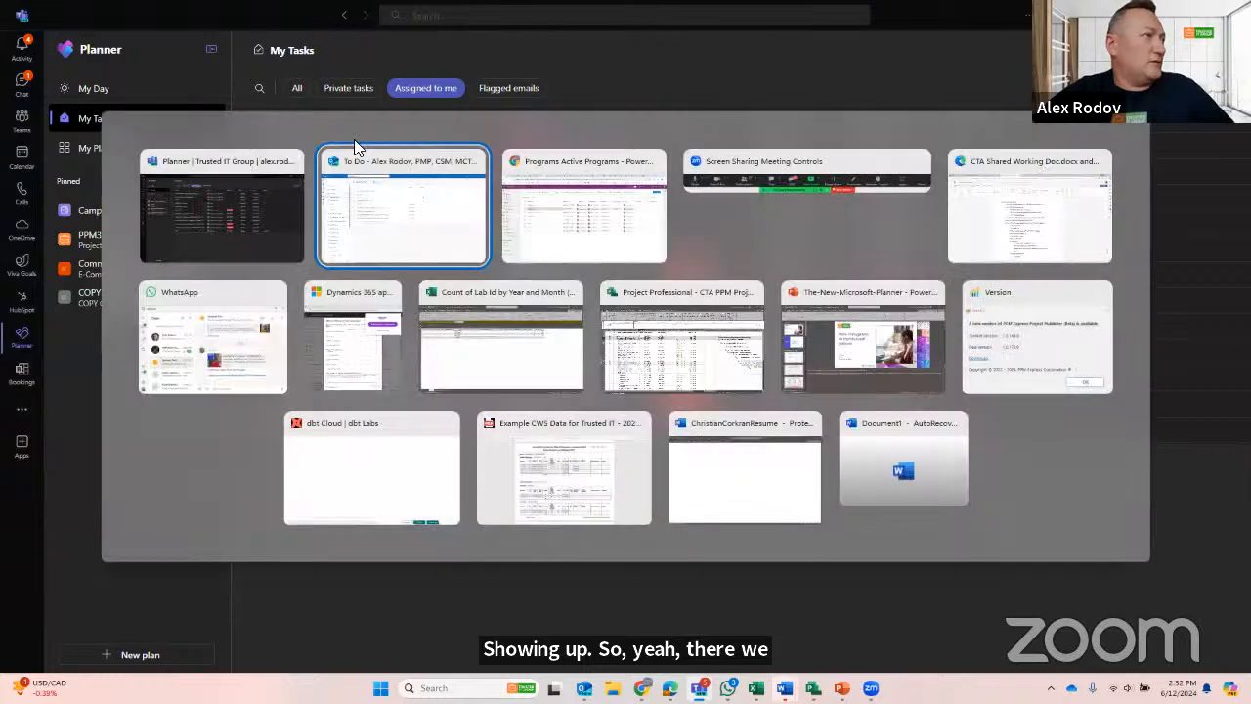
left_click(91, 147)
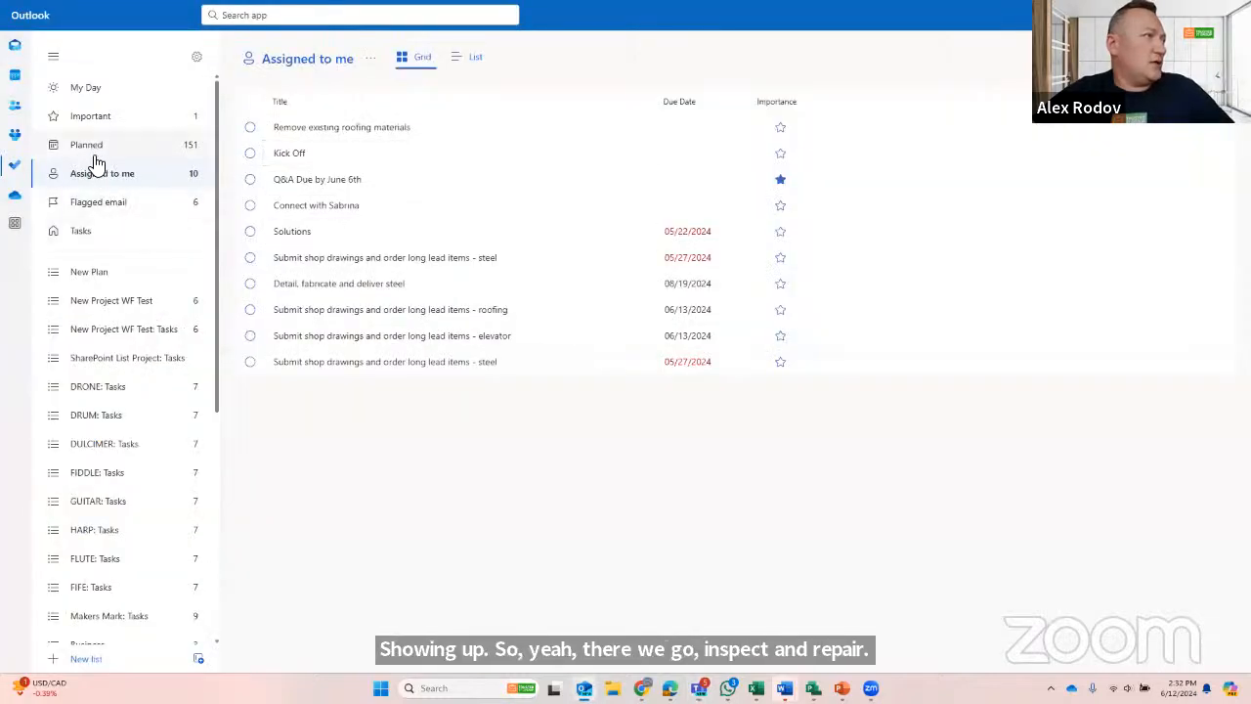
left_click(101, 176)
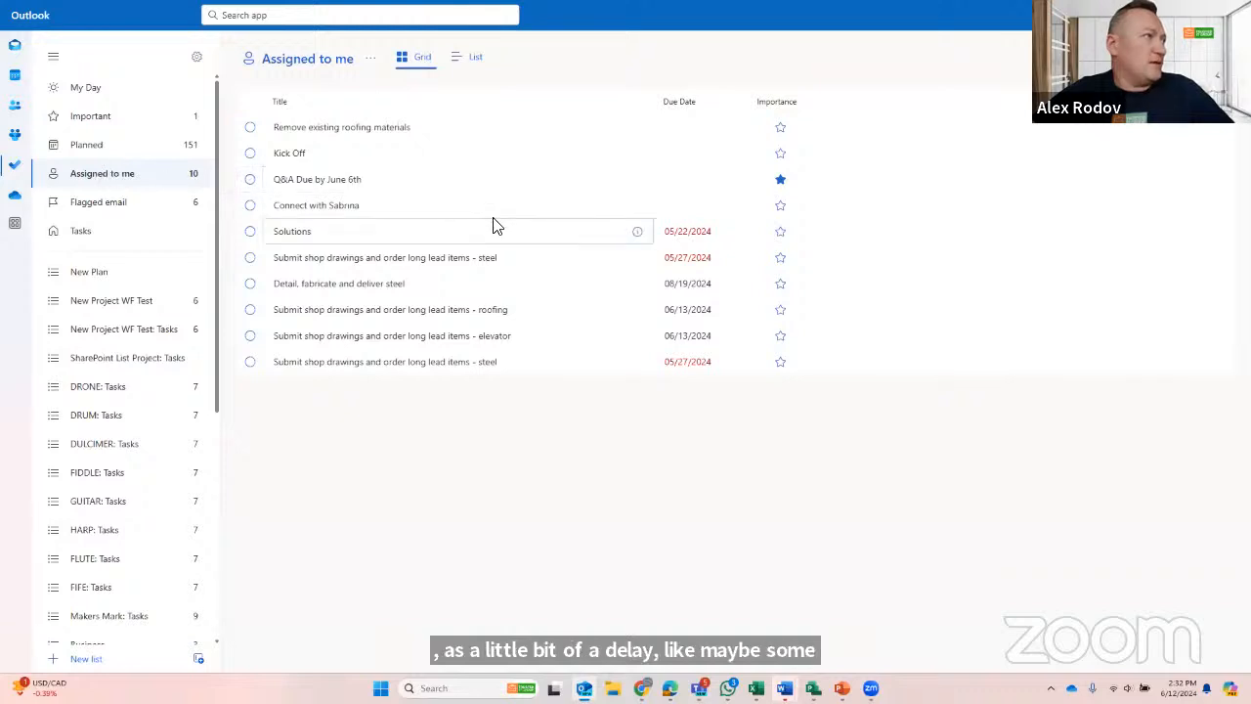
left_click(94, 148)
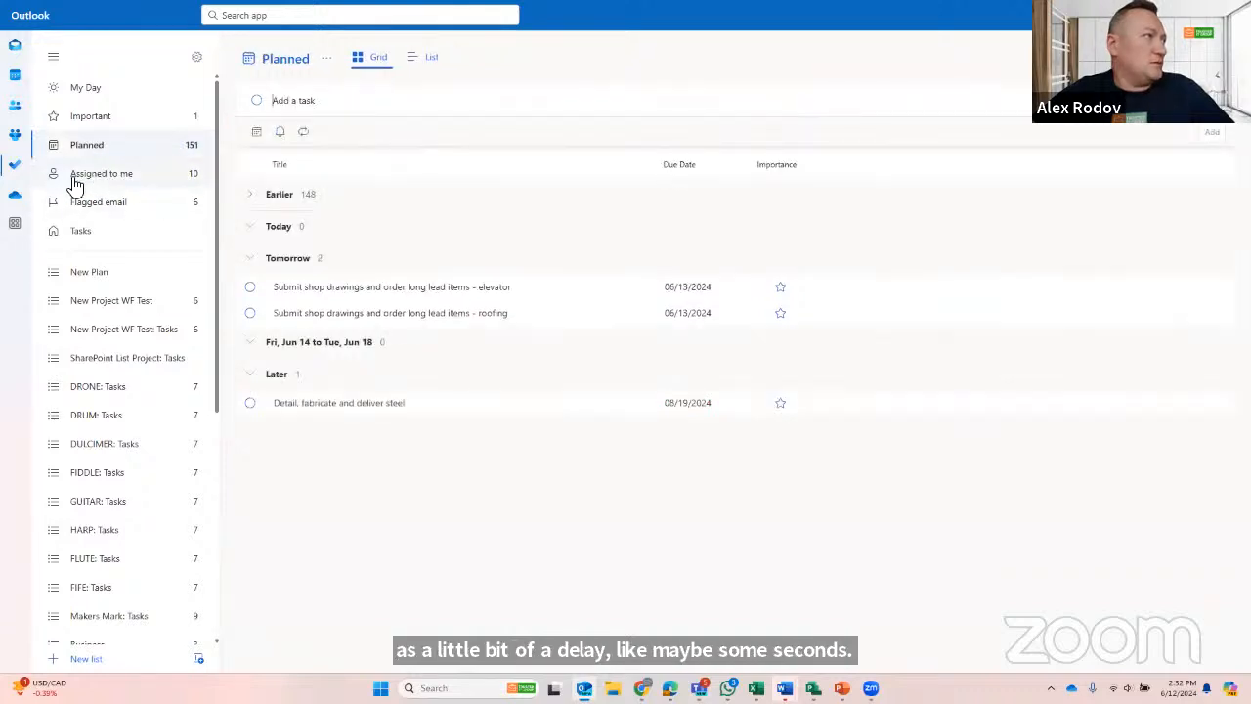
left_click(110, 175)
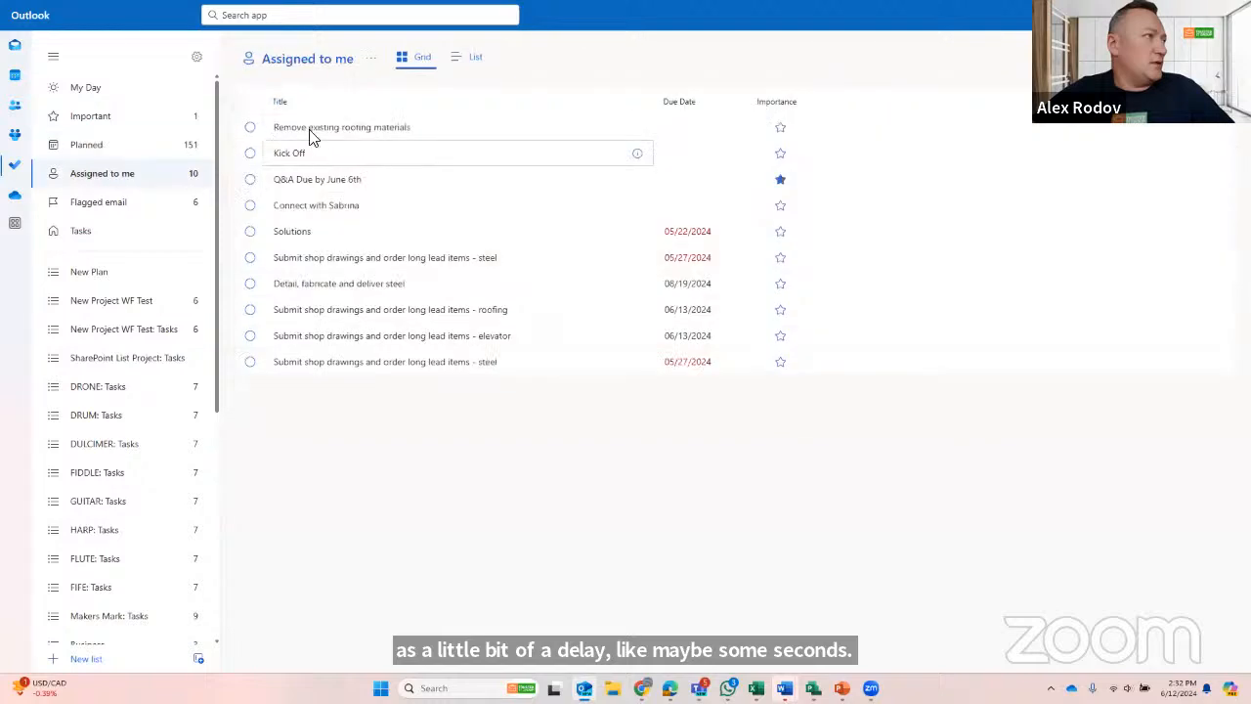
left_click(102, 148)
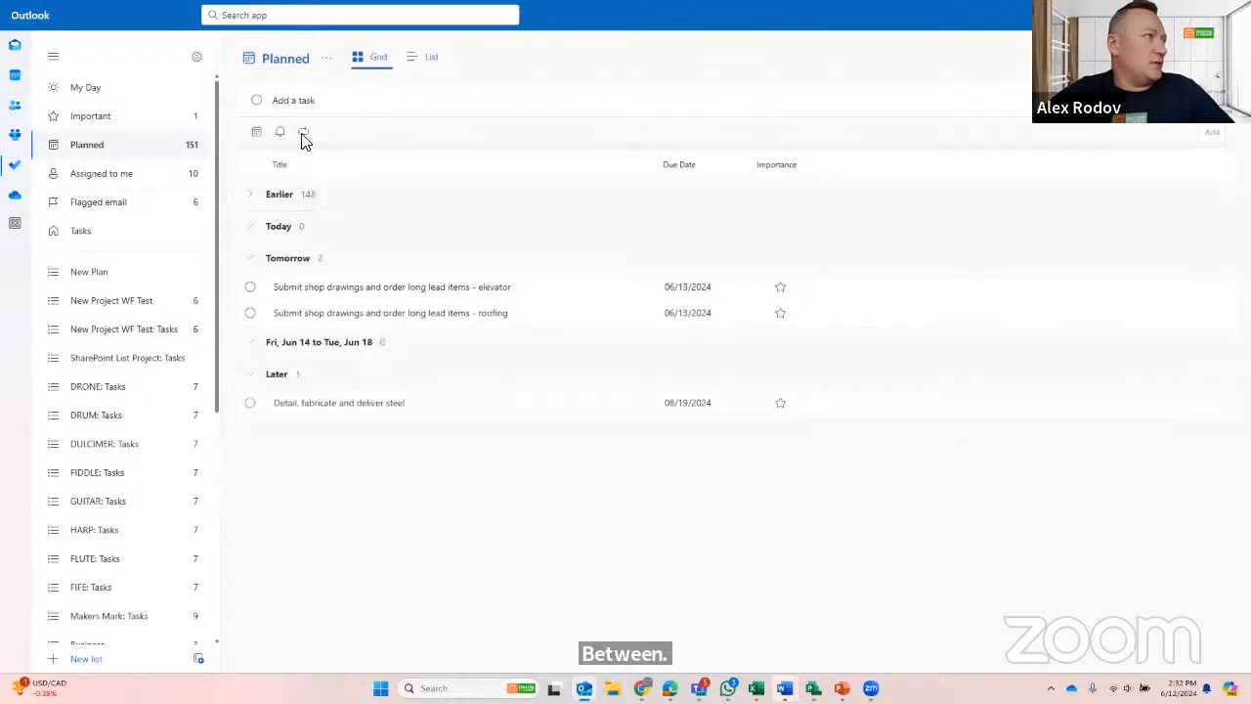
left_click(299, 137)
left_click(120, 173)
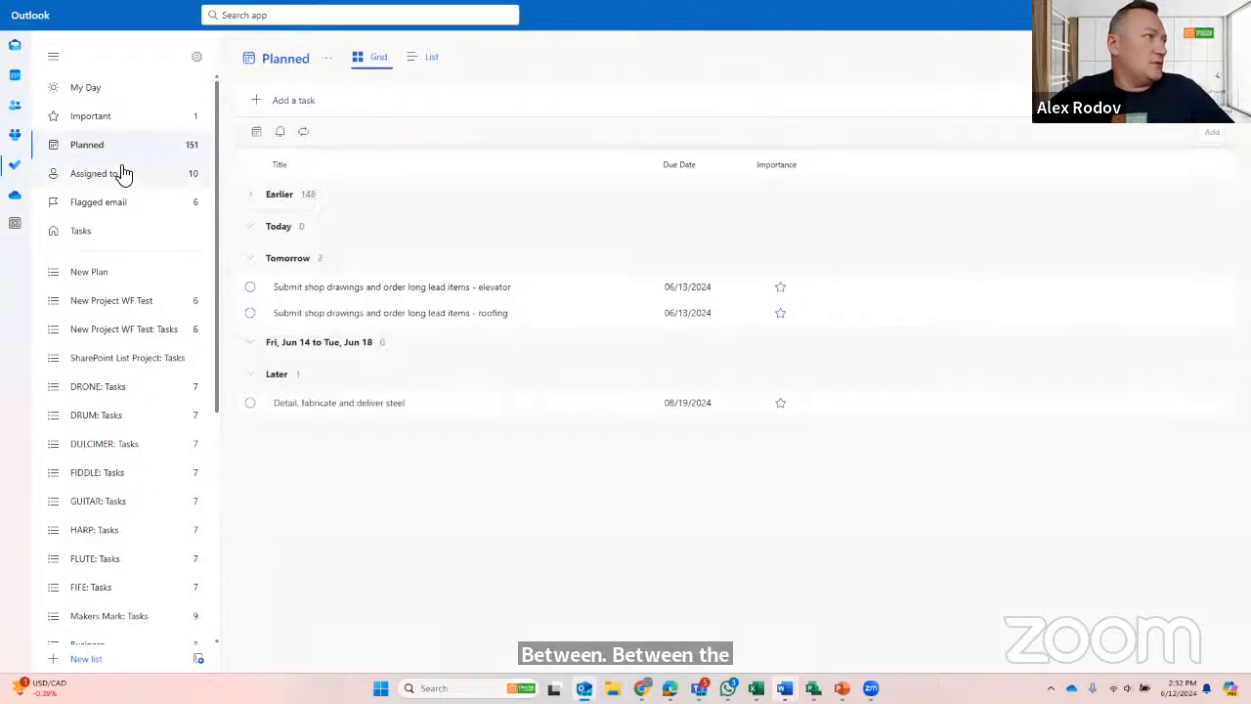
left_click(112, 184)
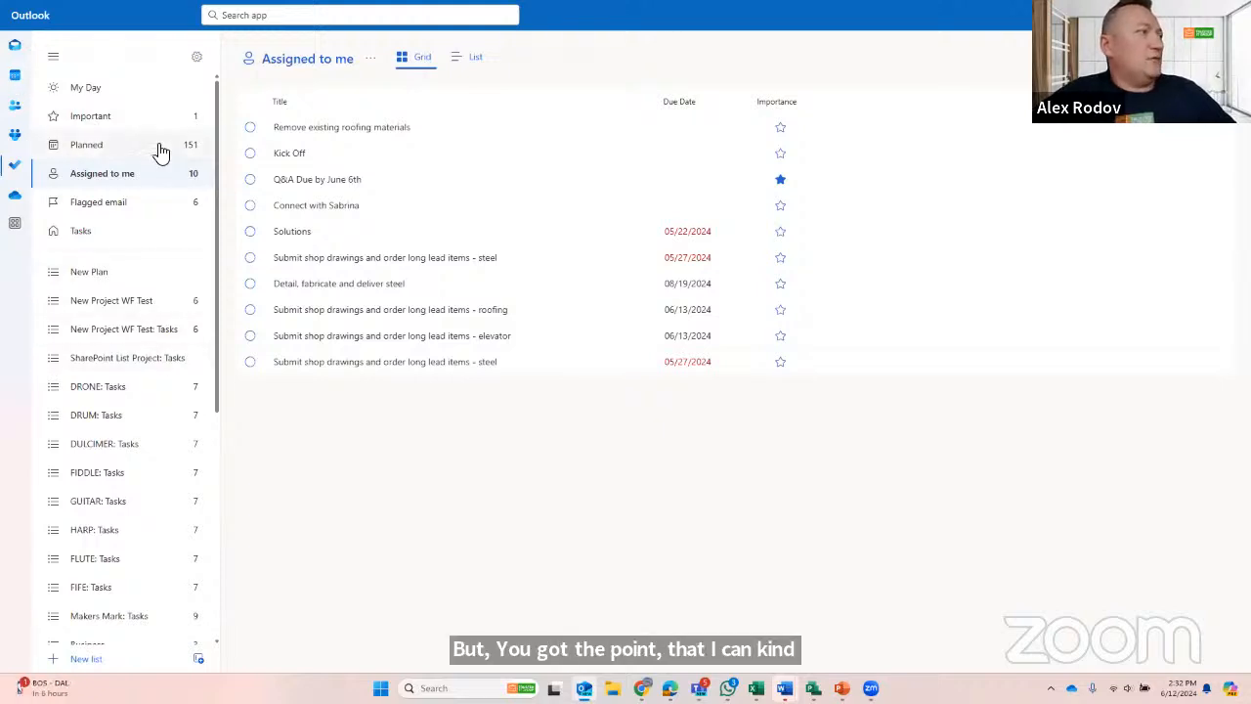
left_click(83, 88)
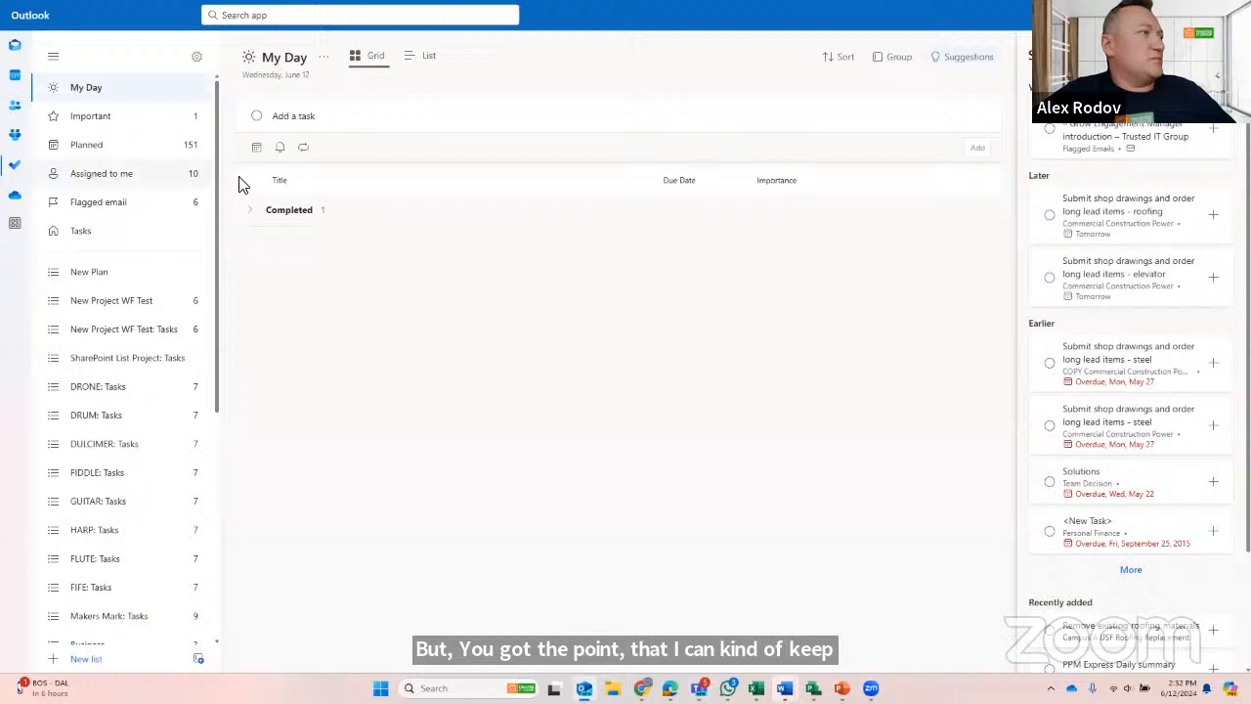
- View Outlook's important tasks, switch to Planner, and check My Day, the Campus A roofing plan and My Tasks for the inspect-and-repair task
left_click(88, 122)
key("alt+Tab")
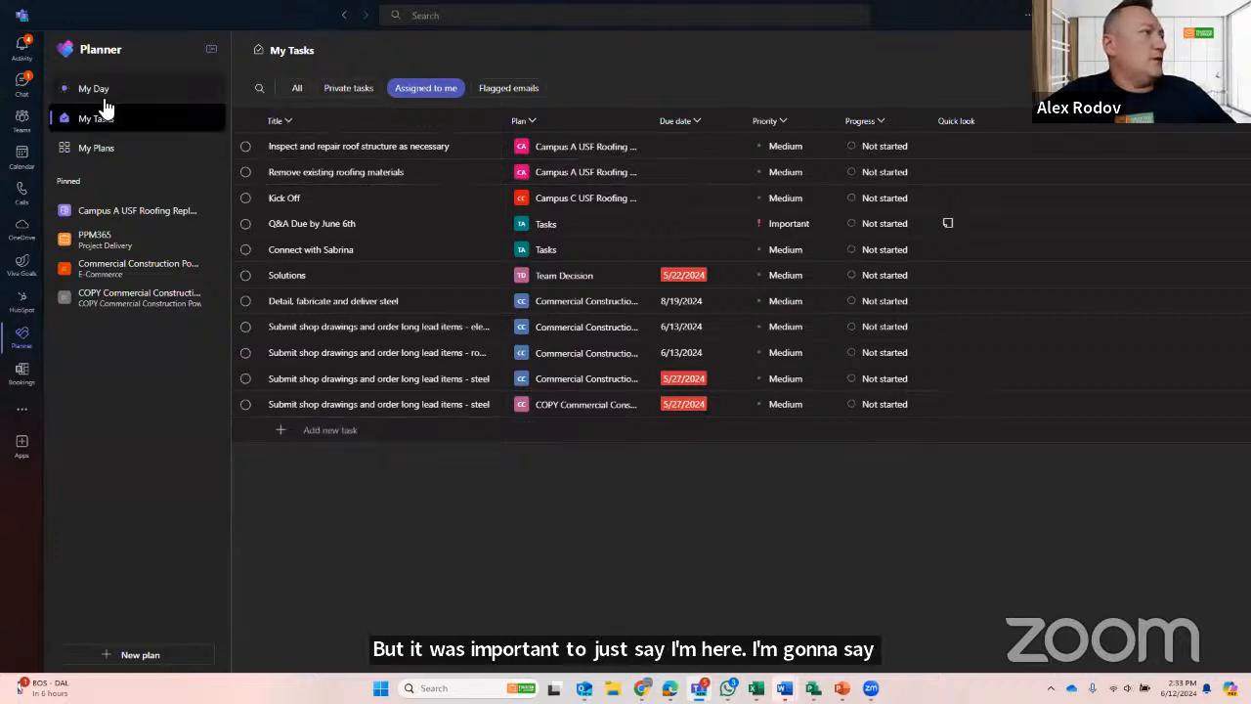
left_click(66, 91)
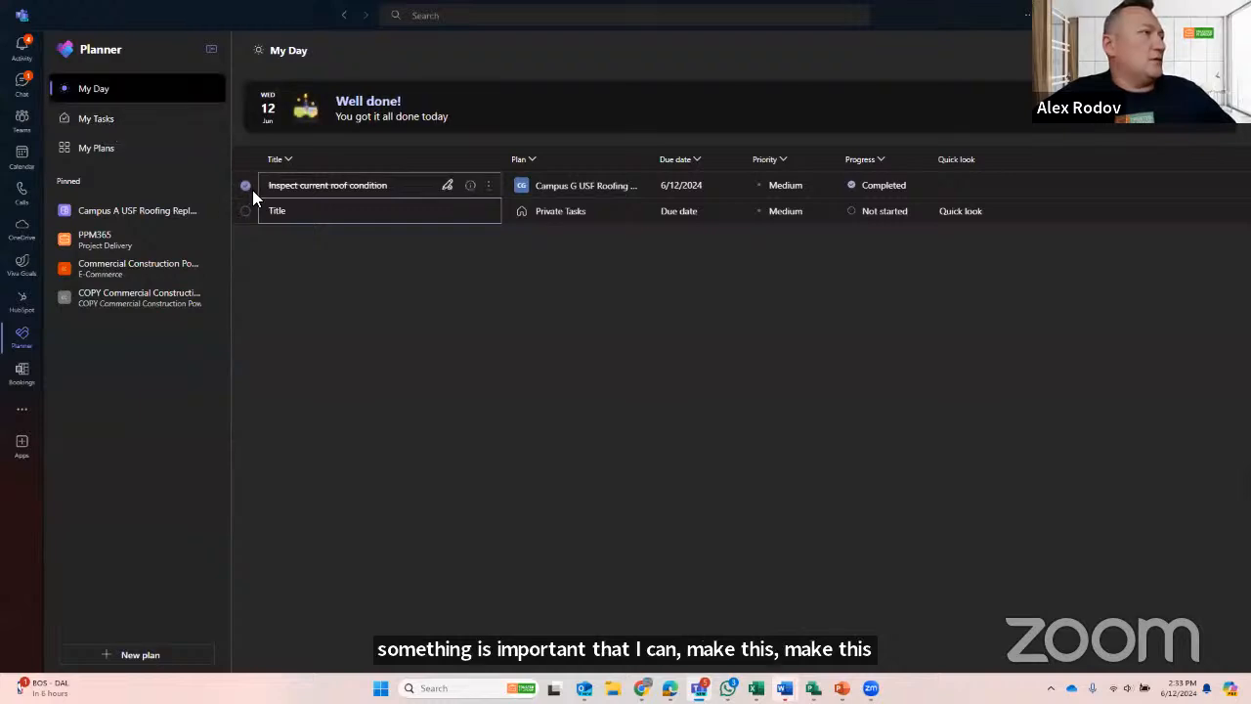
left_click(117, 210)
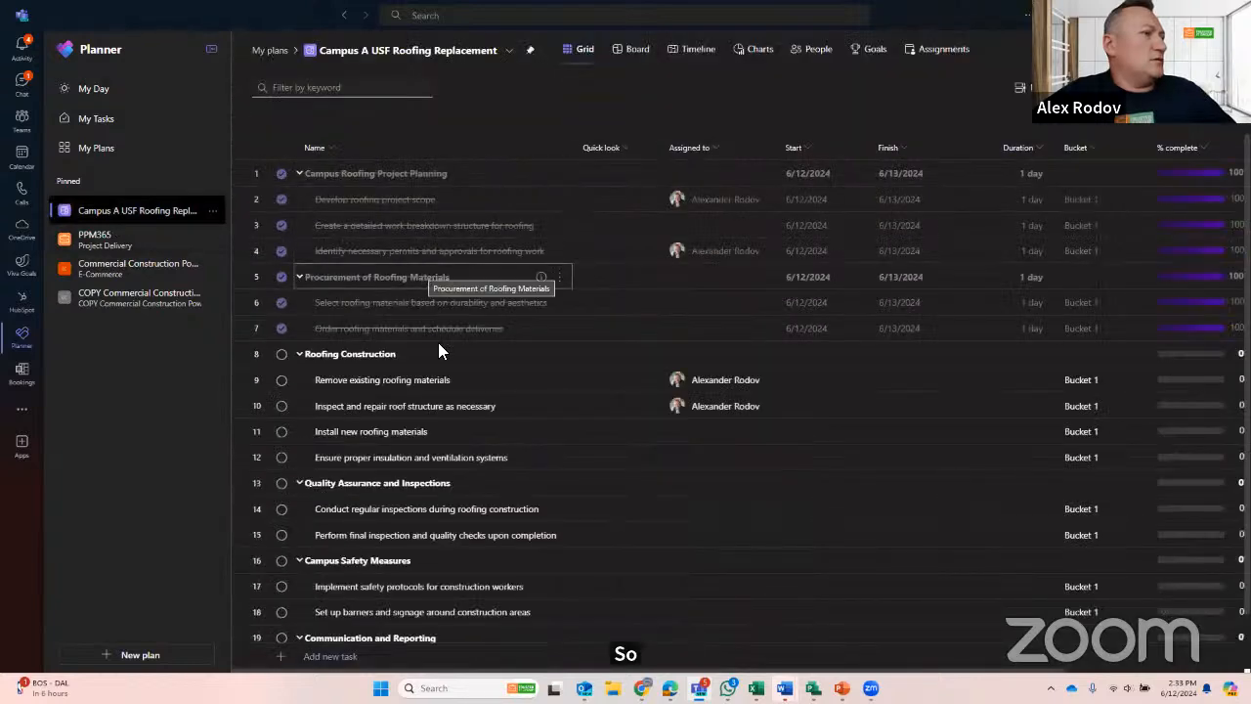
left_click(99, 121)
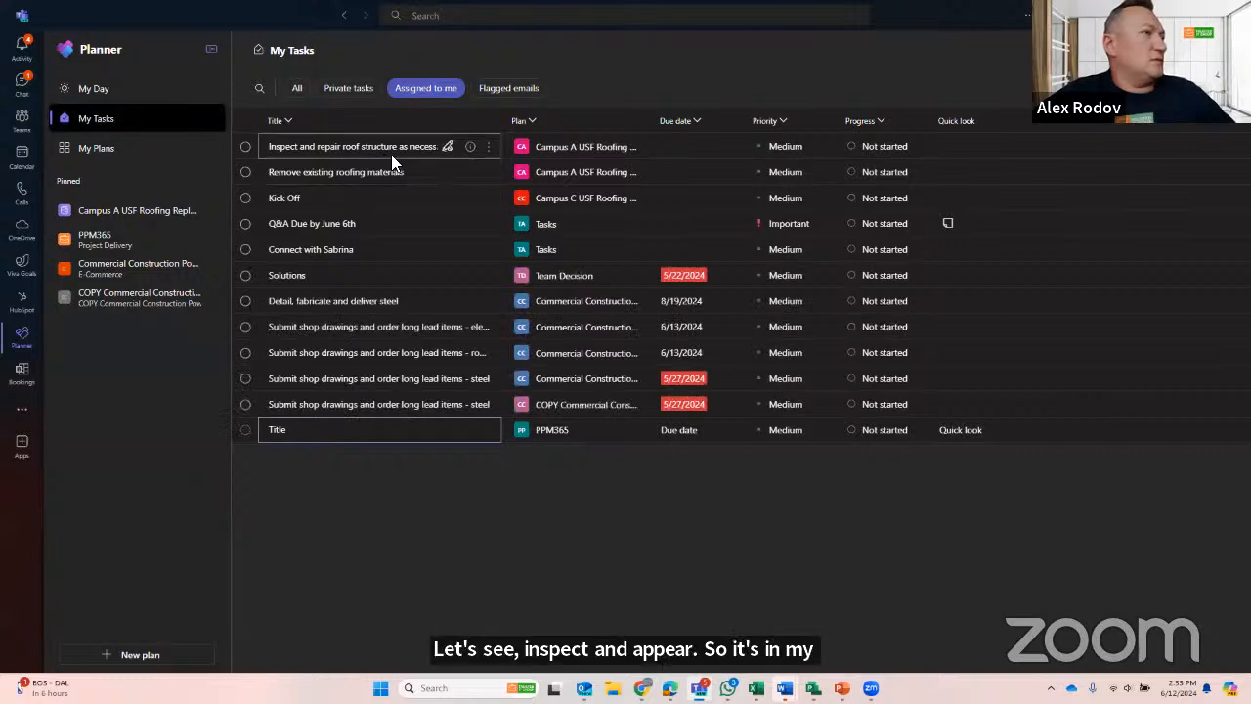
- Switch to Outlook and recheck the assigned-to-me To Do list for the inspect-and-repair task, refreshing it by visiting the calendar
key("alt+Tab")
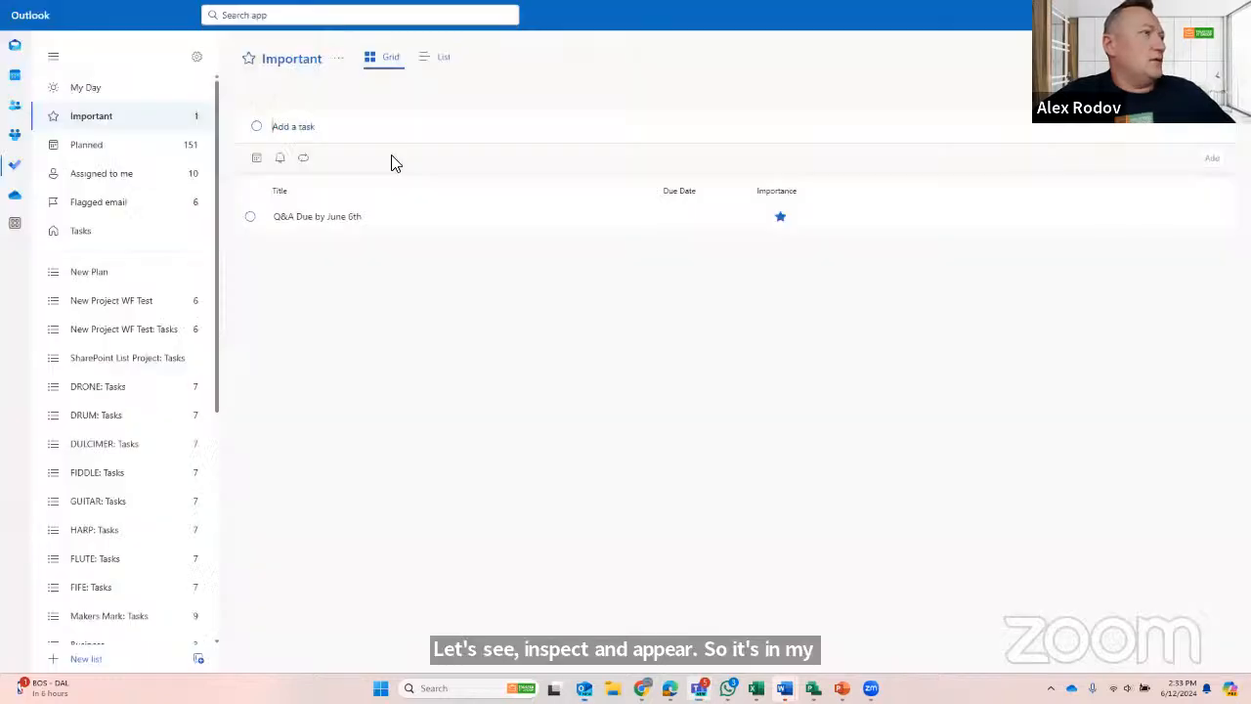
left_click(93, 182)
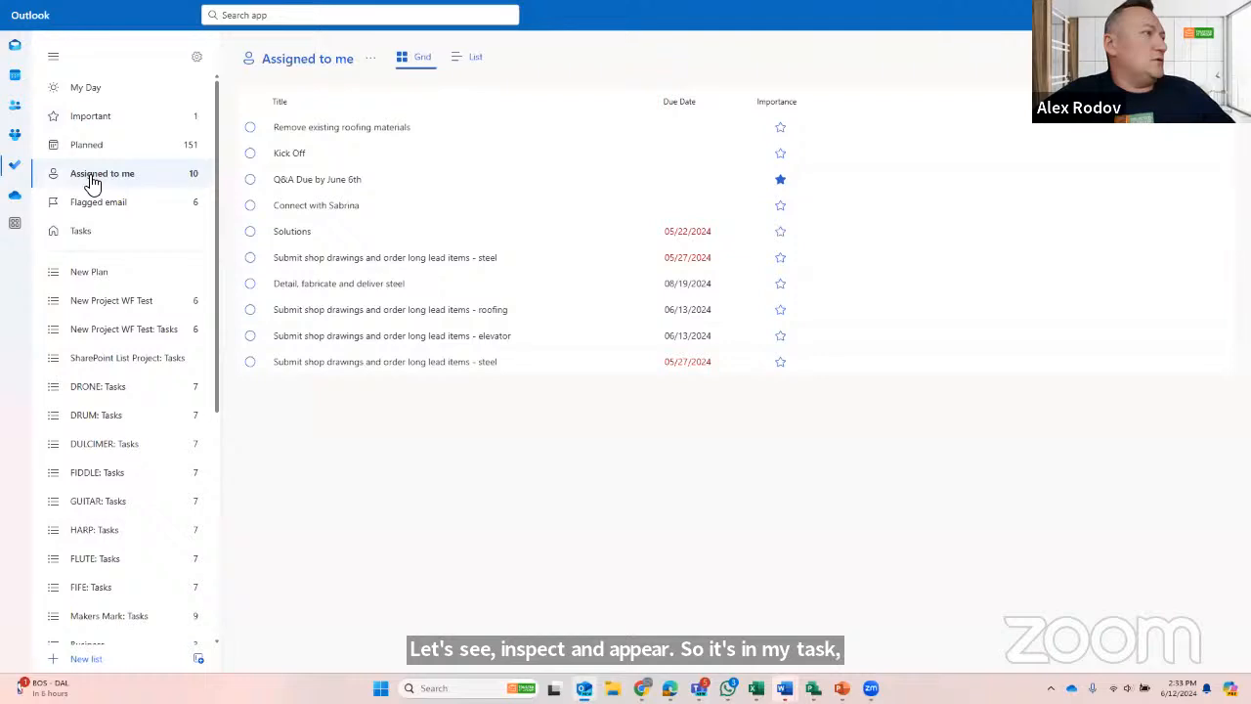
left_click(16, 77)
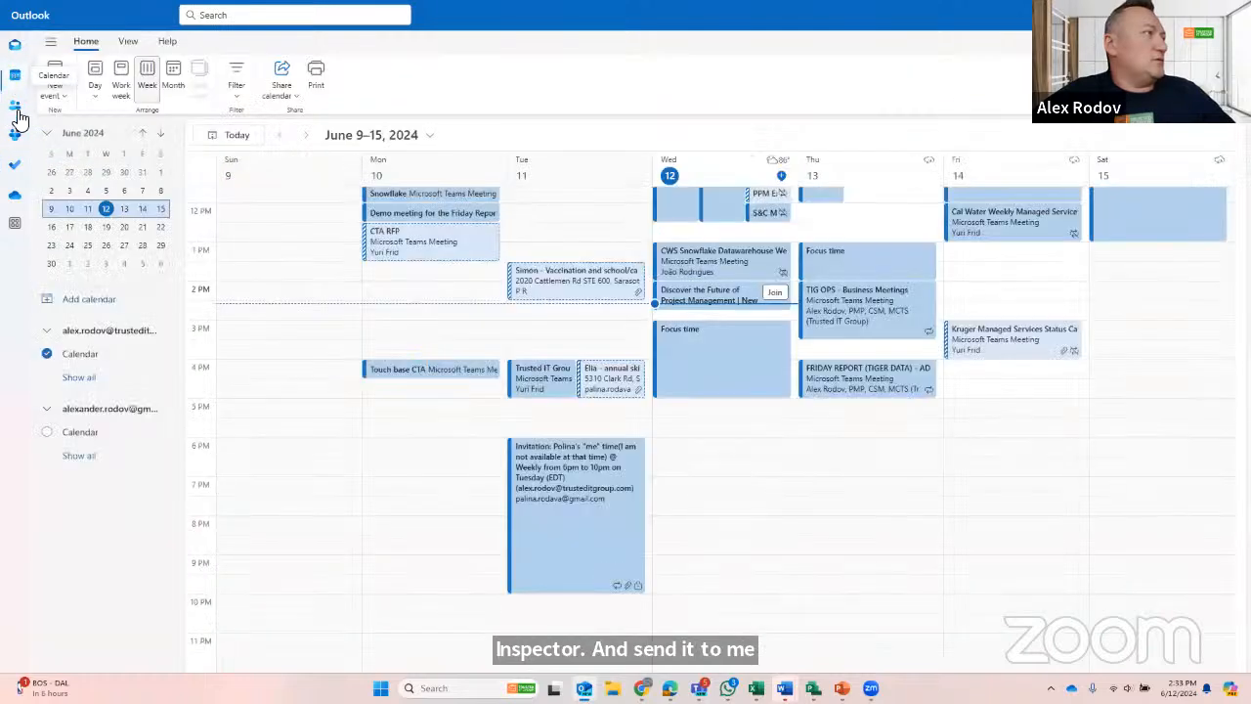
left_click(16, 168)
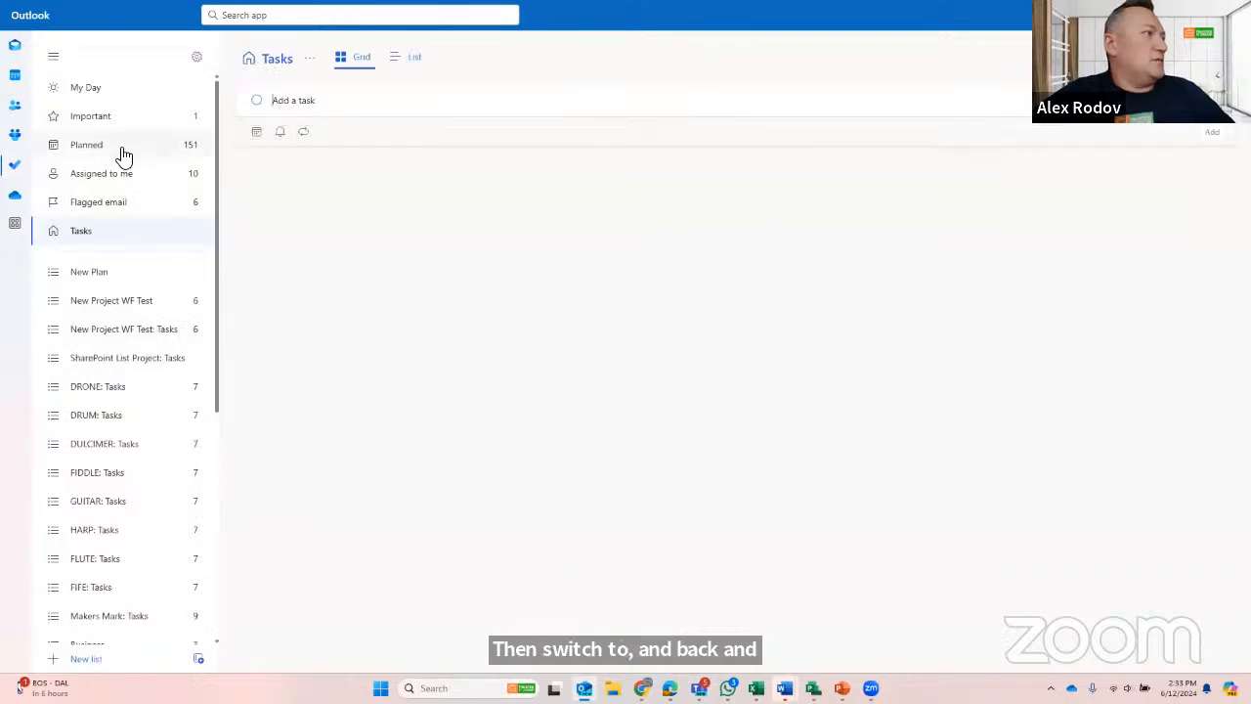
left_click(92, 177)
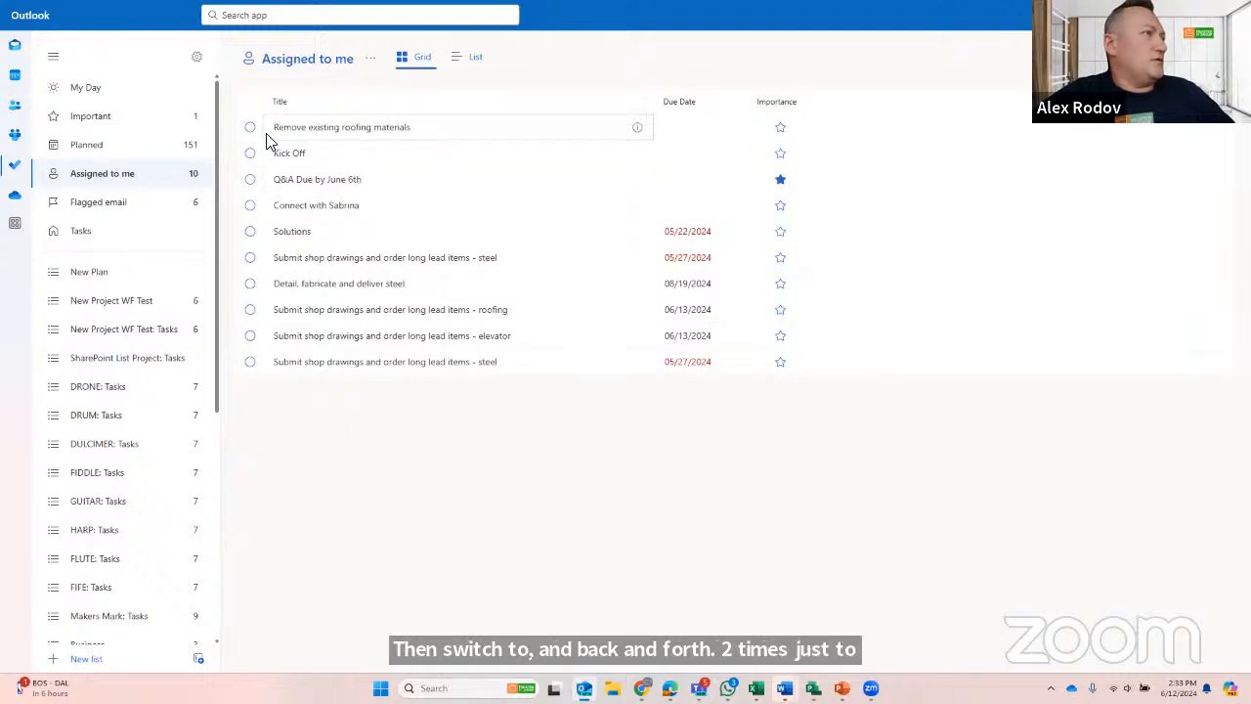
- Switch to Planner, mark "Remove existing roofing materials" as completed in My Tasks, and reload the assigned-to-me list
key("alt+Tab")
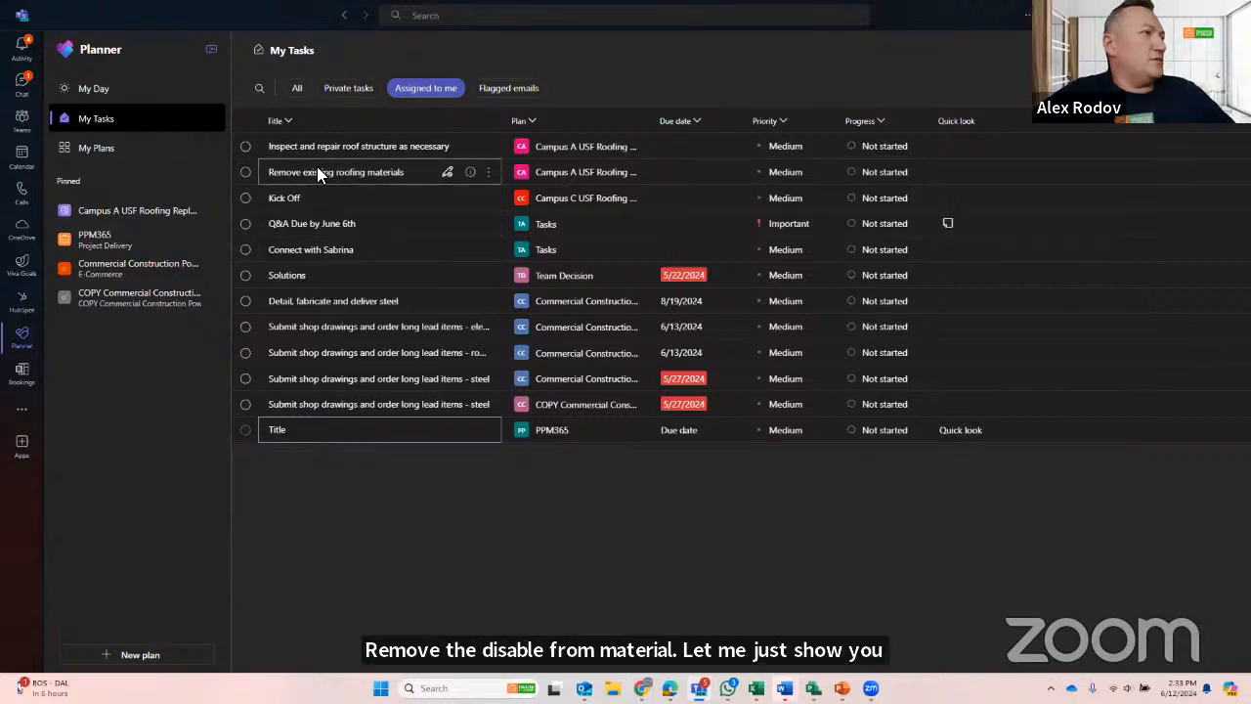
left_click(246, 172)
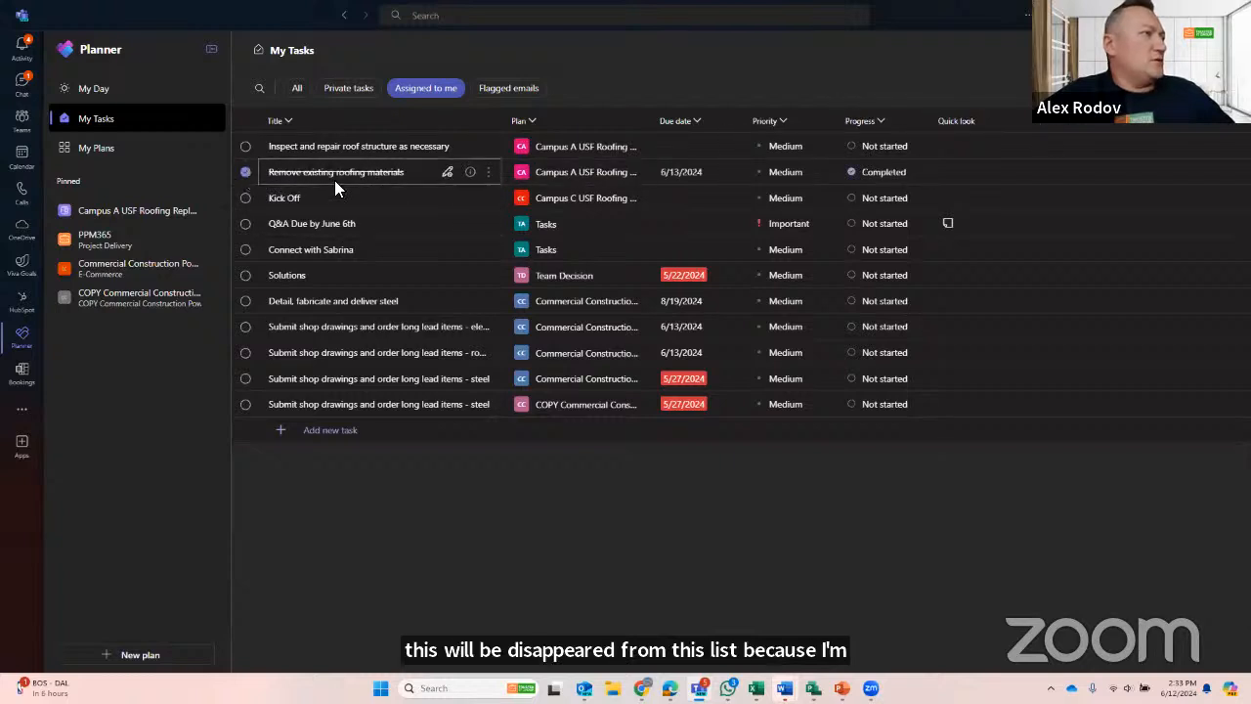
left_click(94, 89)
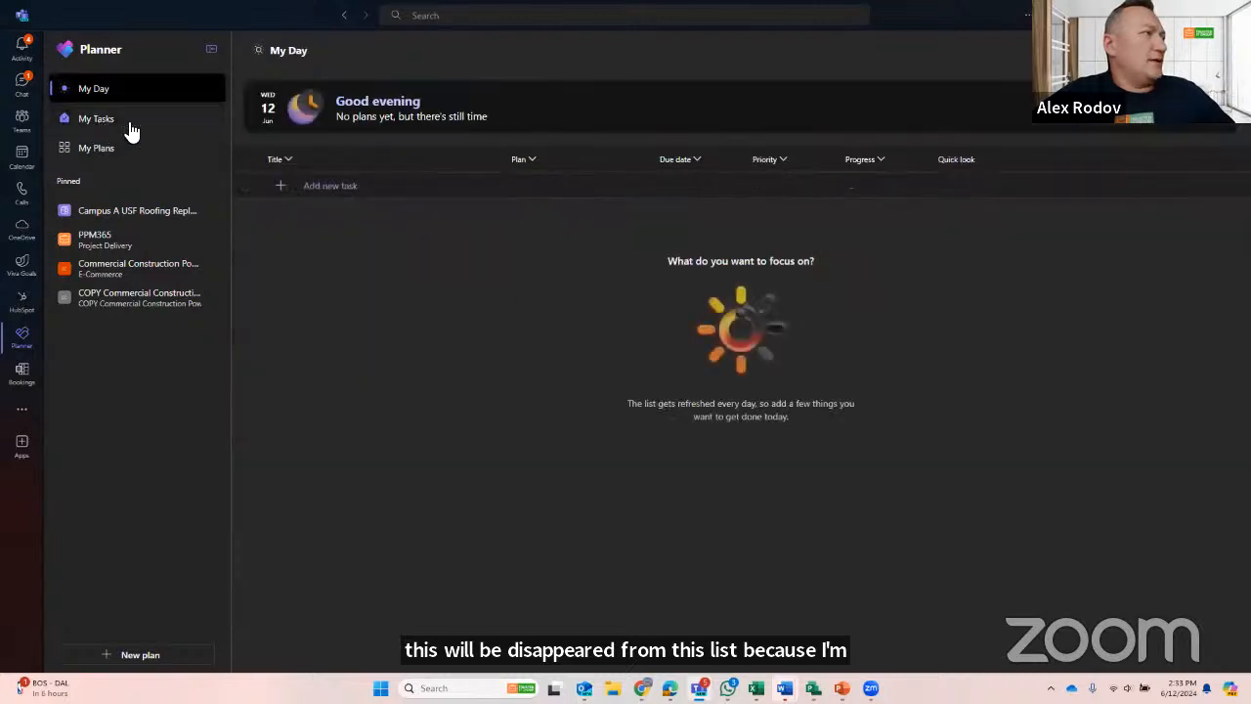
left_click(102, 119)
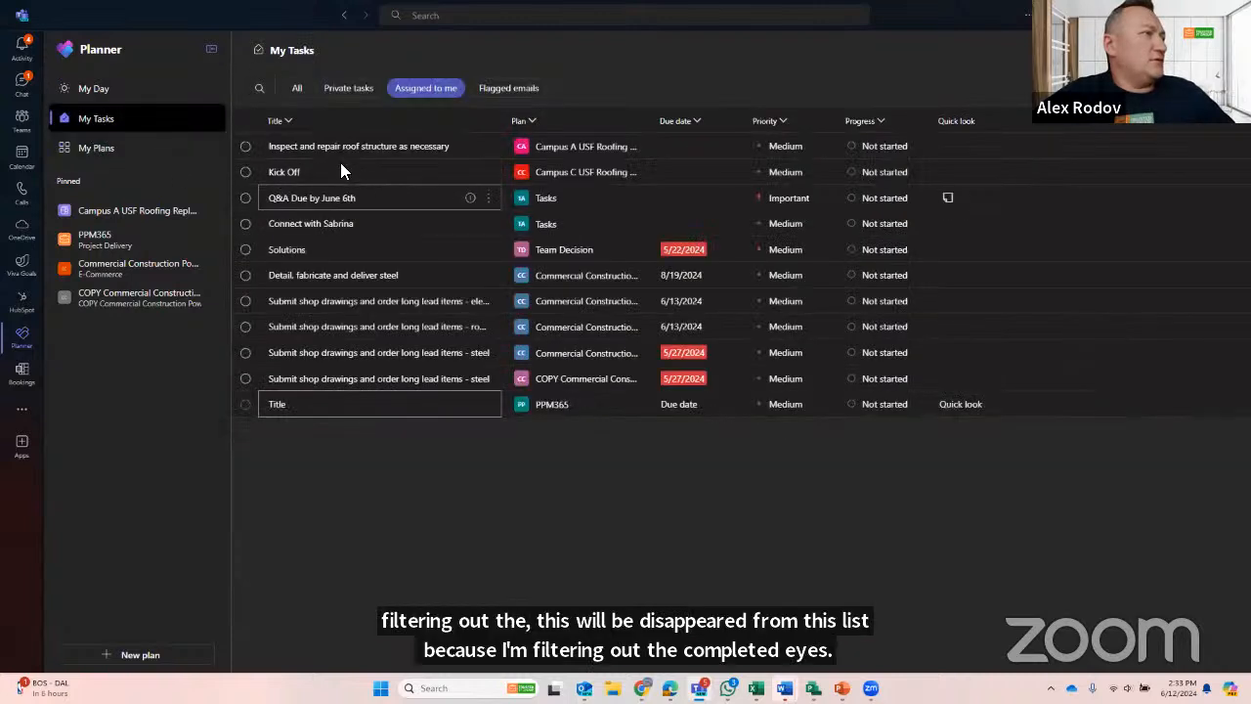
- Compare Outlook's assigned-to-me list with the Campus A USF Roofing Replacement plan in Planner to check the task sync
key("alt+Tab")
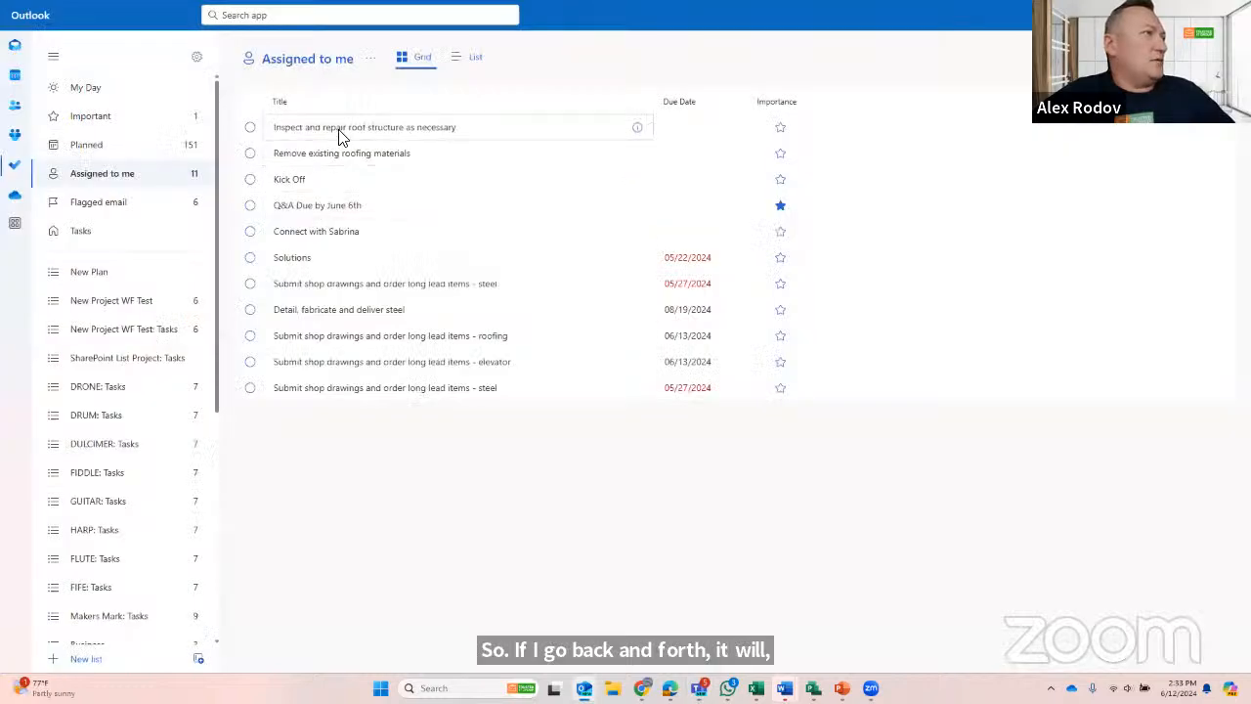
key("alt+Tab")
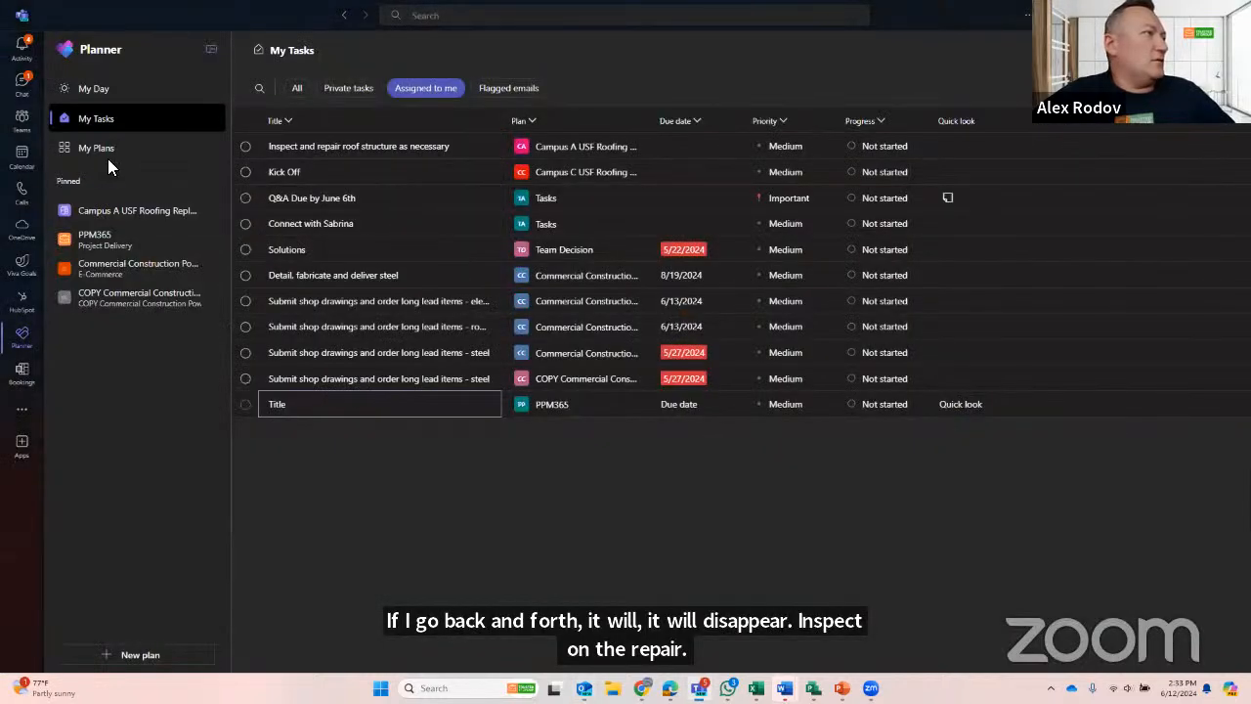
left_click(116, 213)
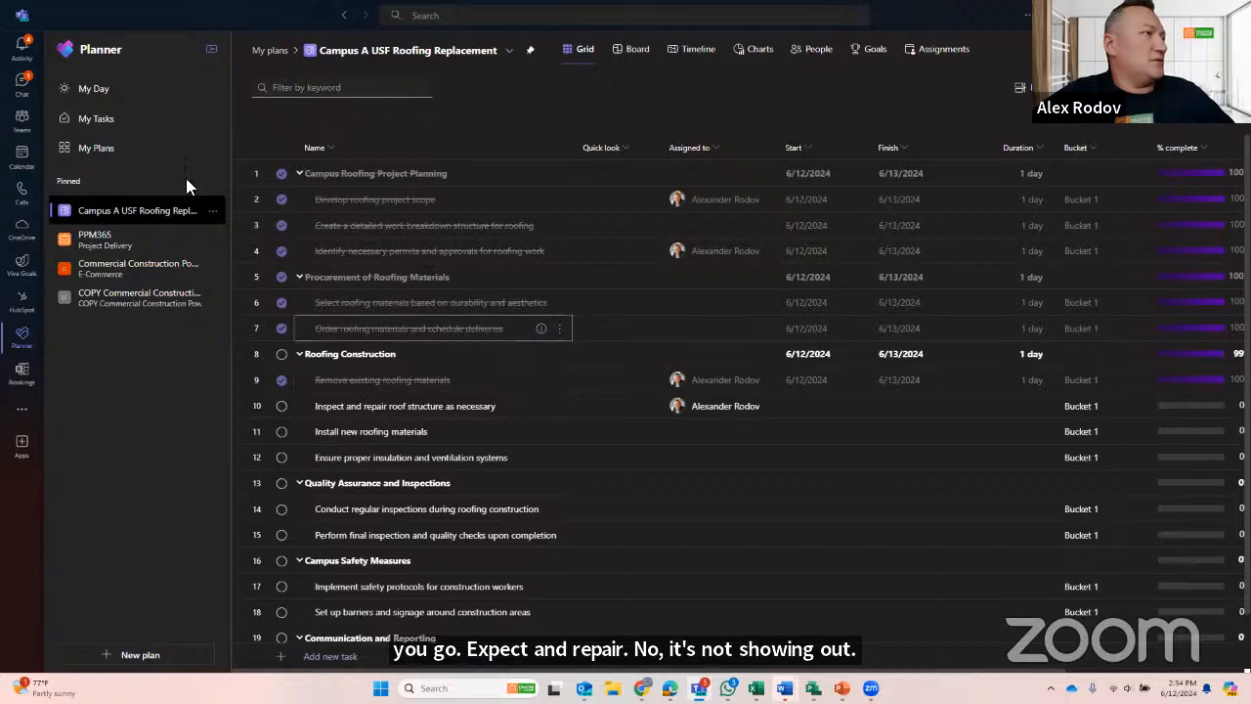
key("alt+Tab")
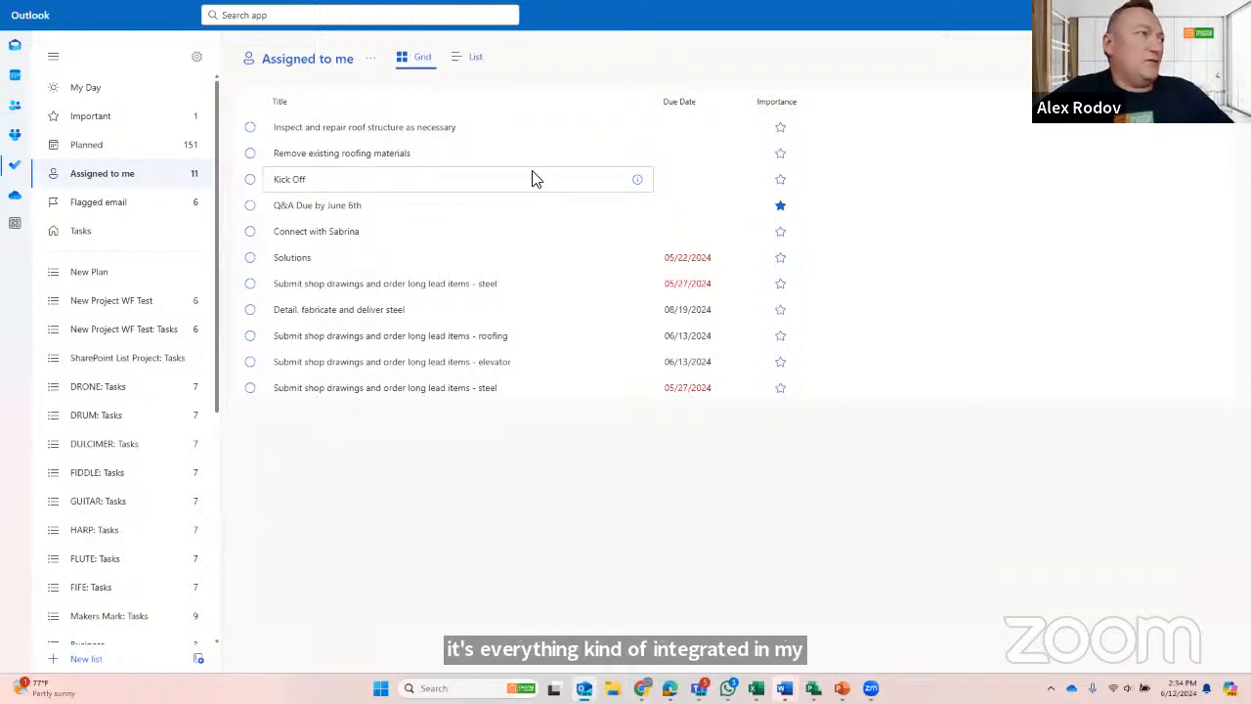
key("alt+Tab")
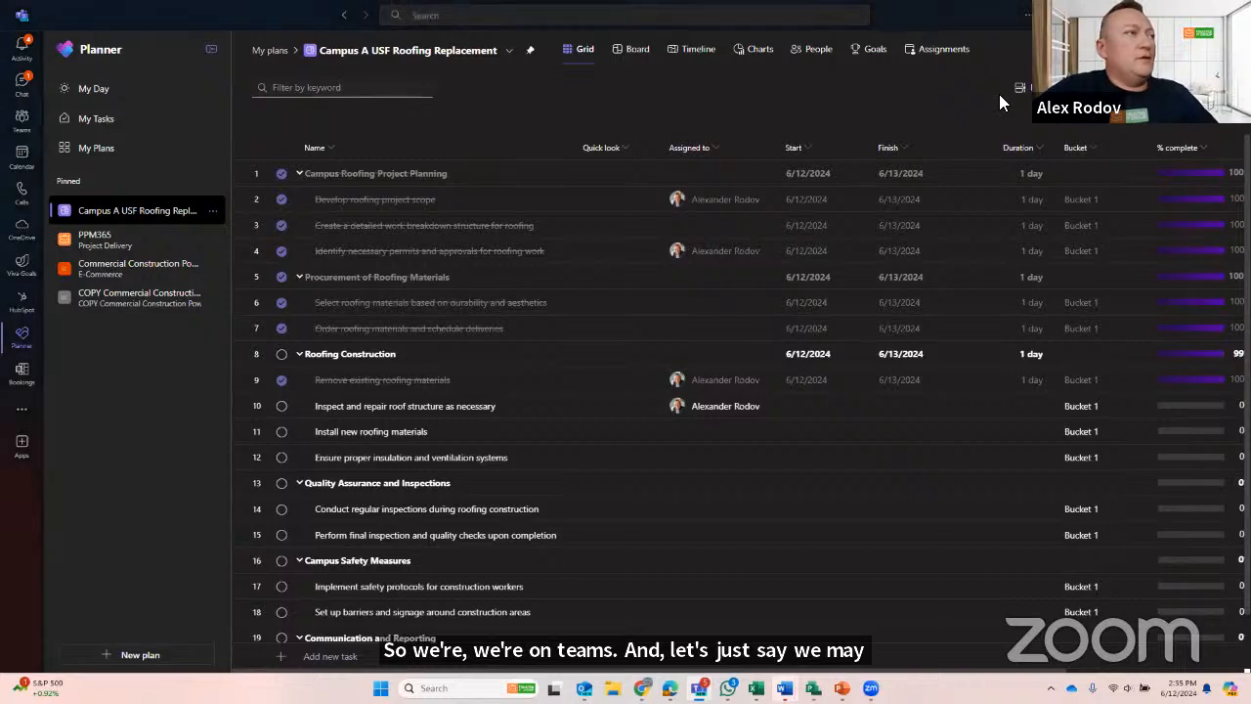
- Switch to PPM 365 Pro in Power Apps and open the documents of the Campus G USF Roofing Replacement project
key("alt+Tab")
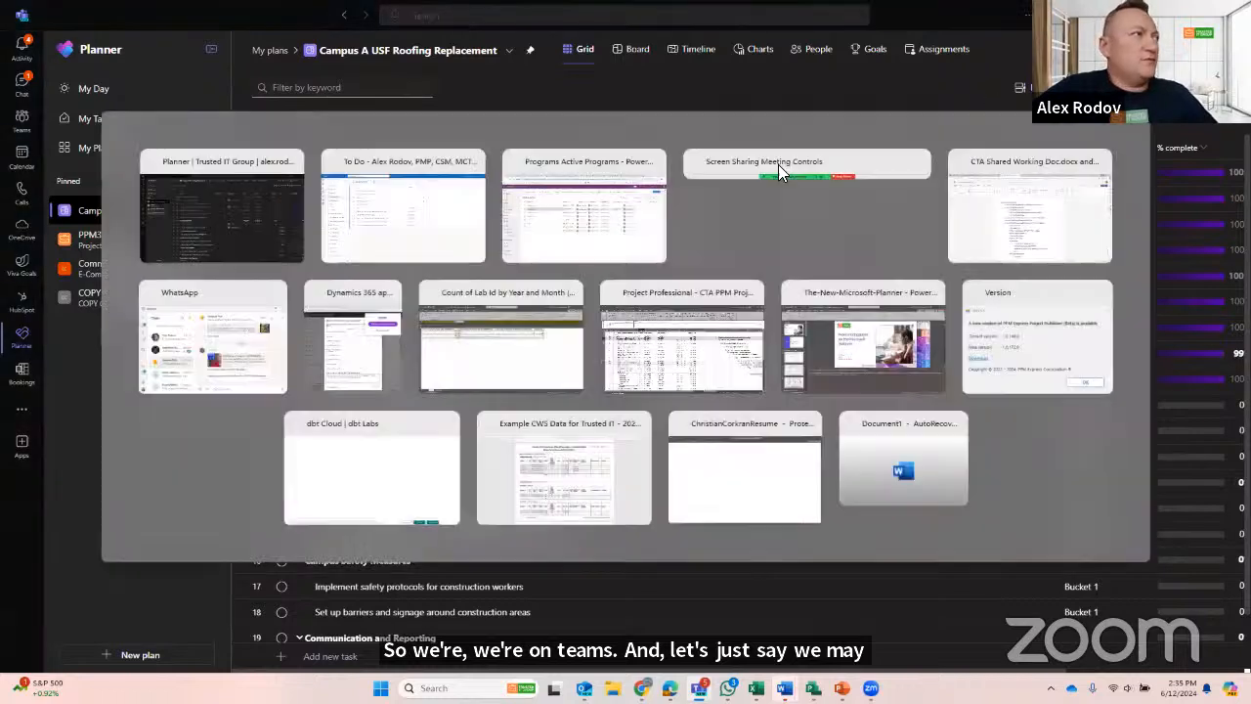
key("alt+Tab")
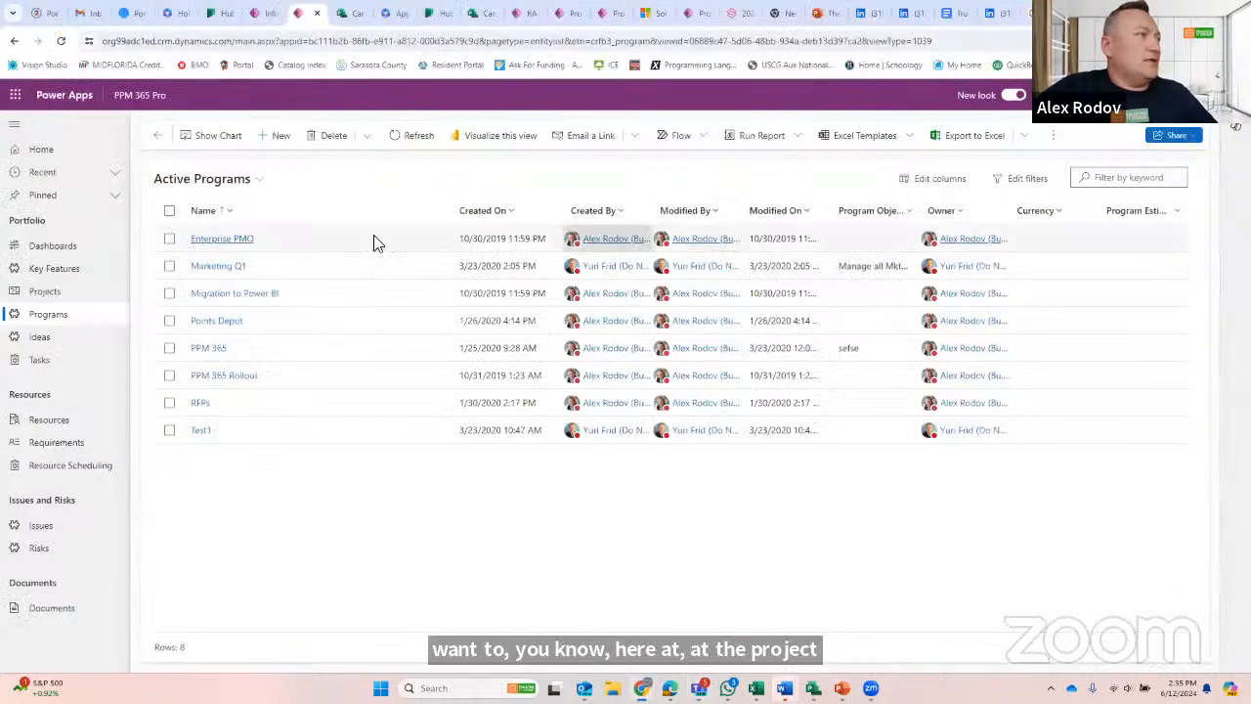
left_click(46, 296)
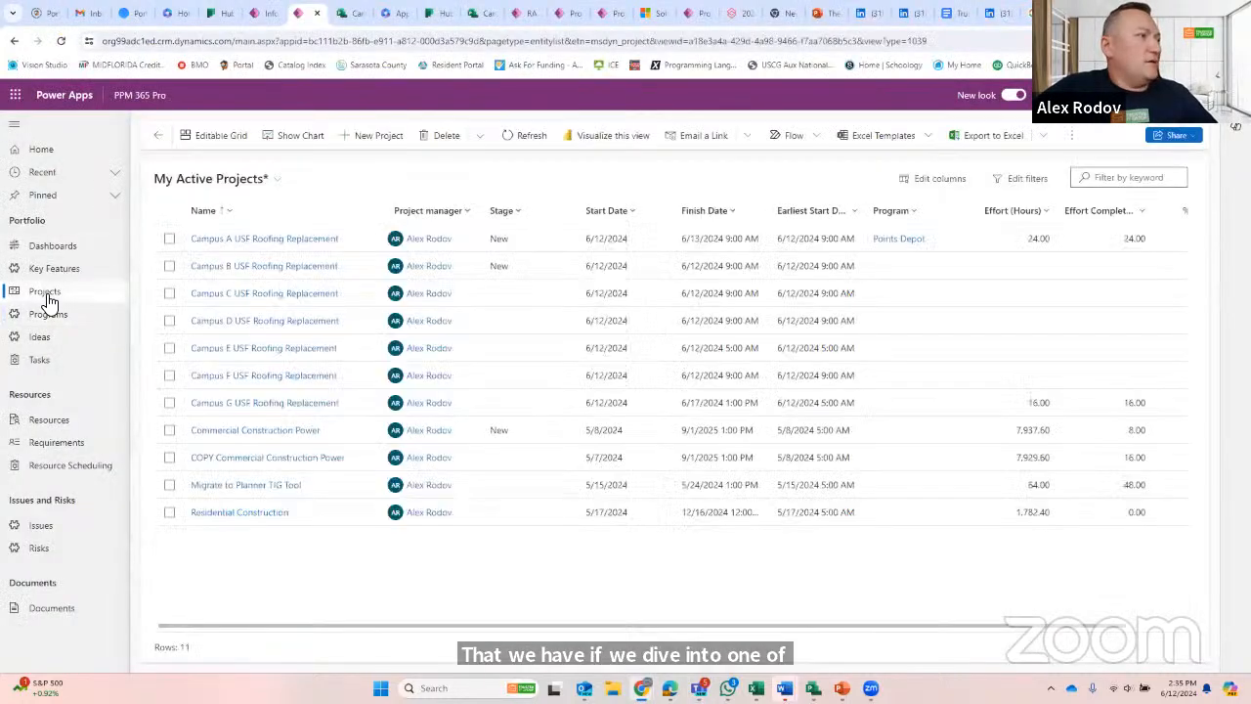
left_click(241, 405)
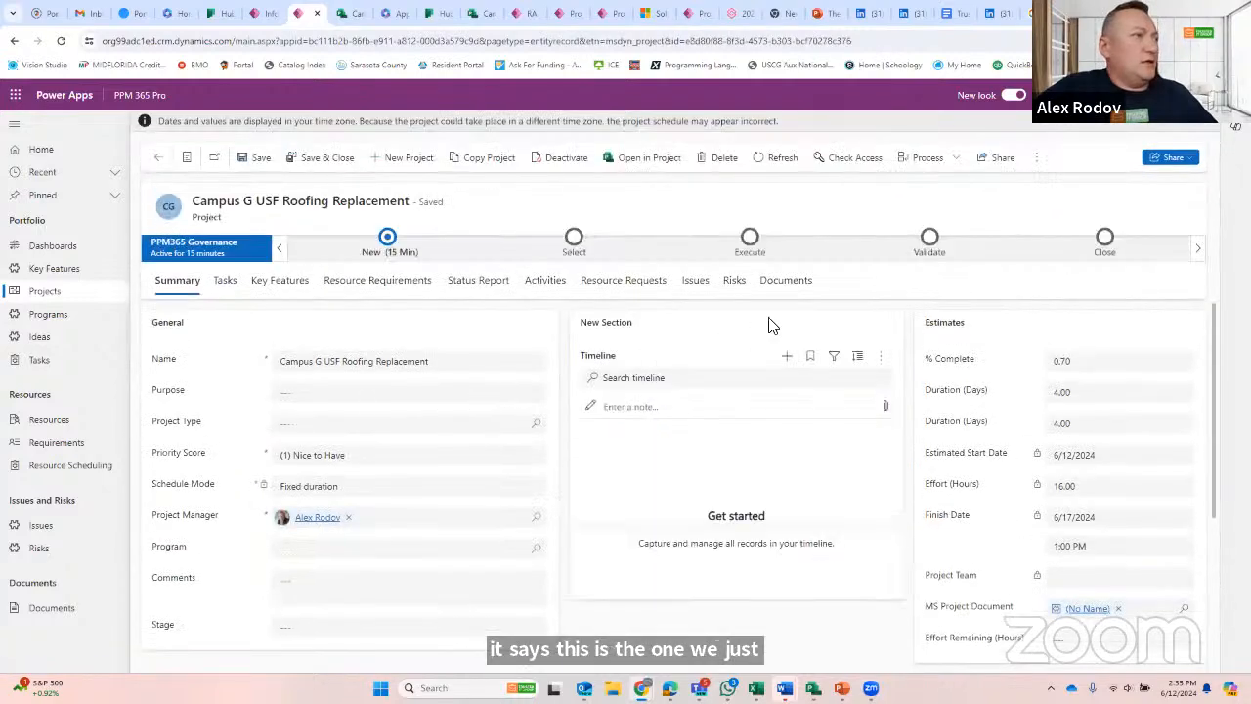
left_click(797, 282)
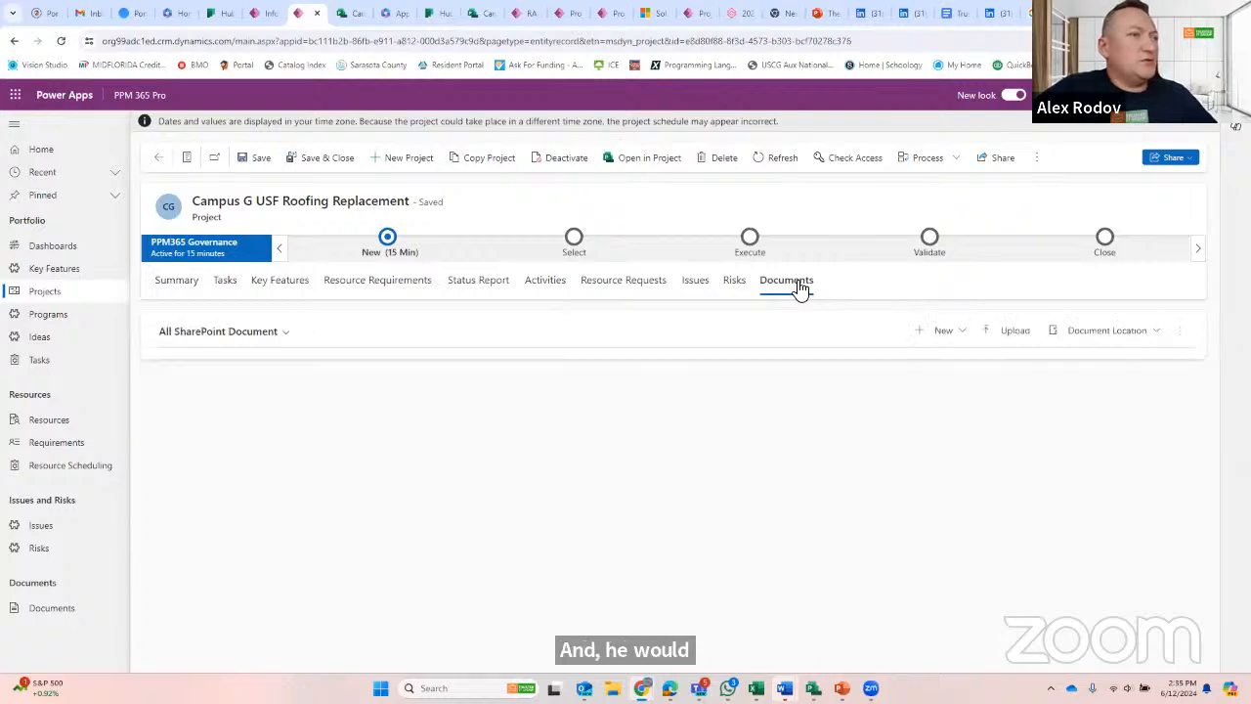
- Review the file types available for new project documents and the available document locations
left_click(966, 343)
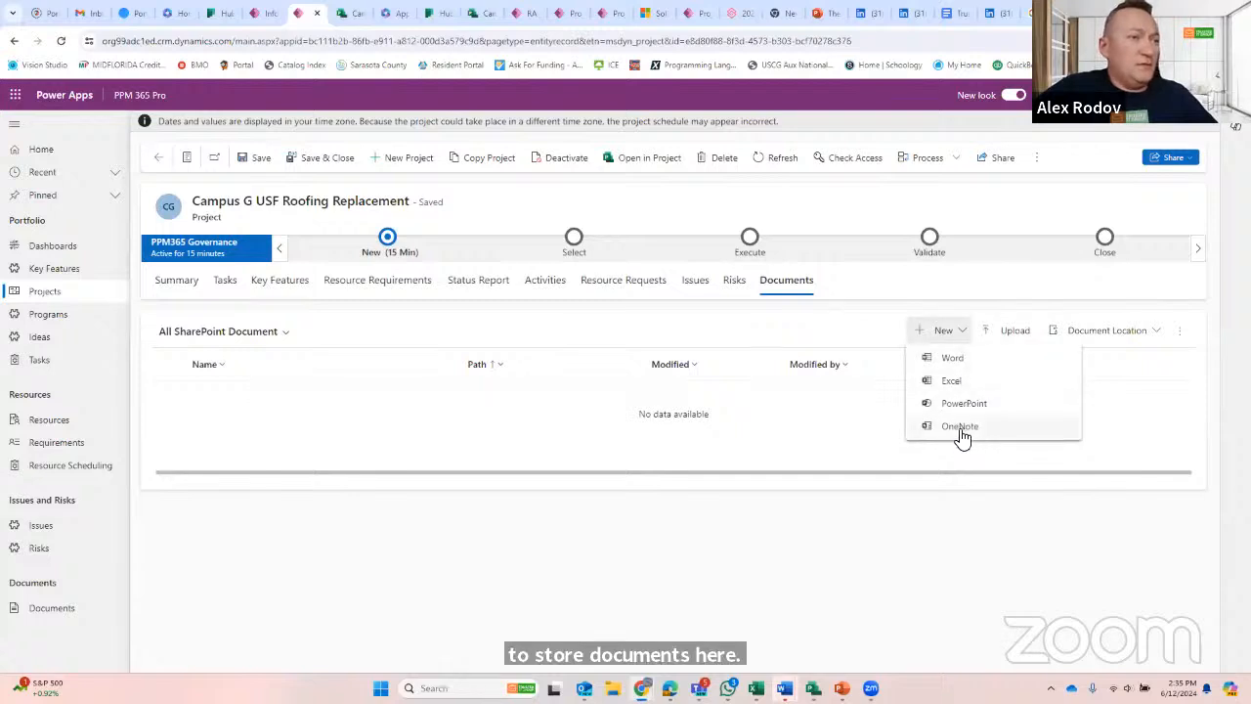
left_click(959, 339)
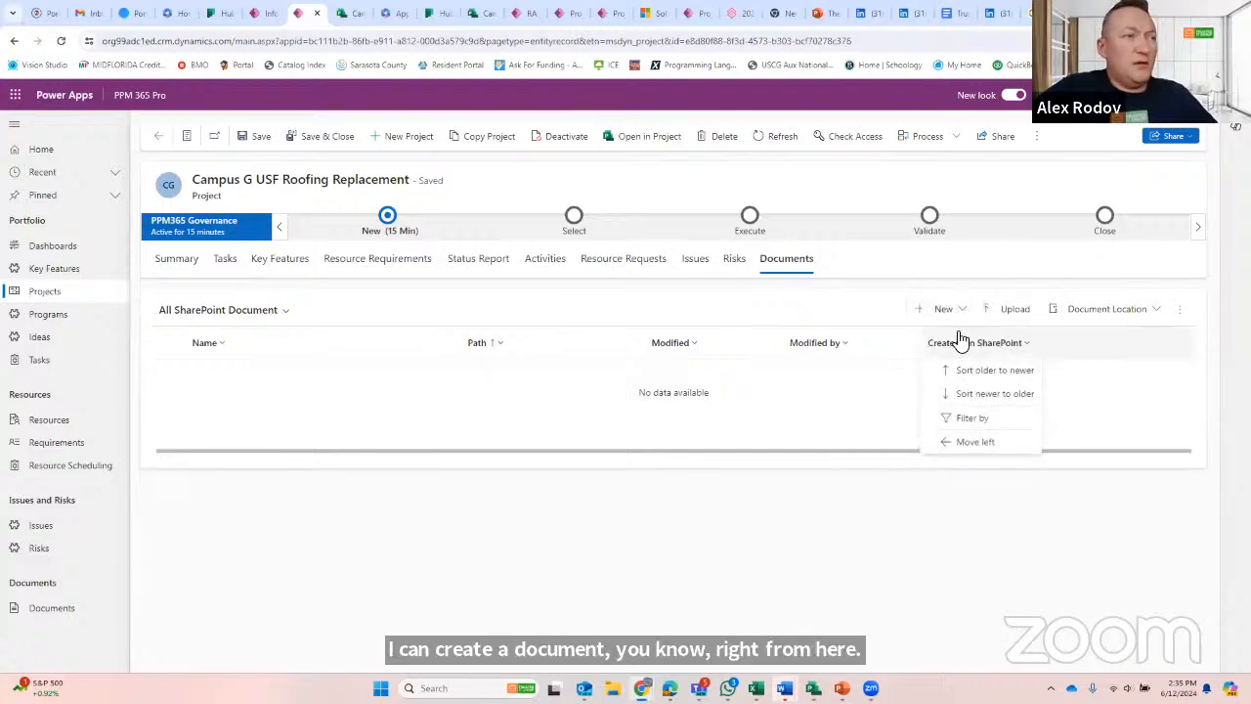
left_click(1104, 393)
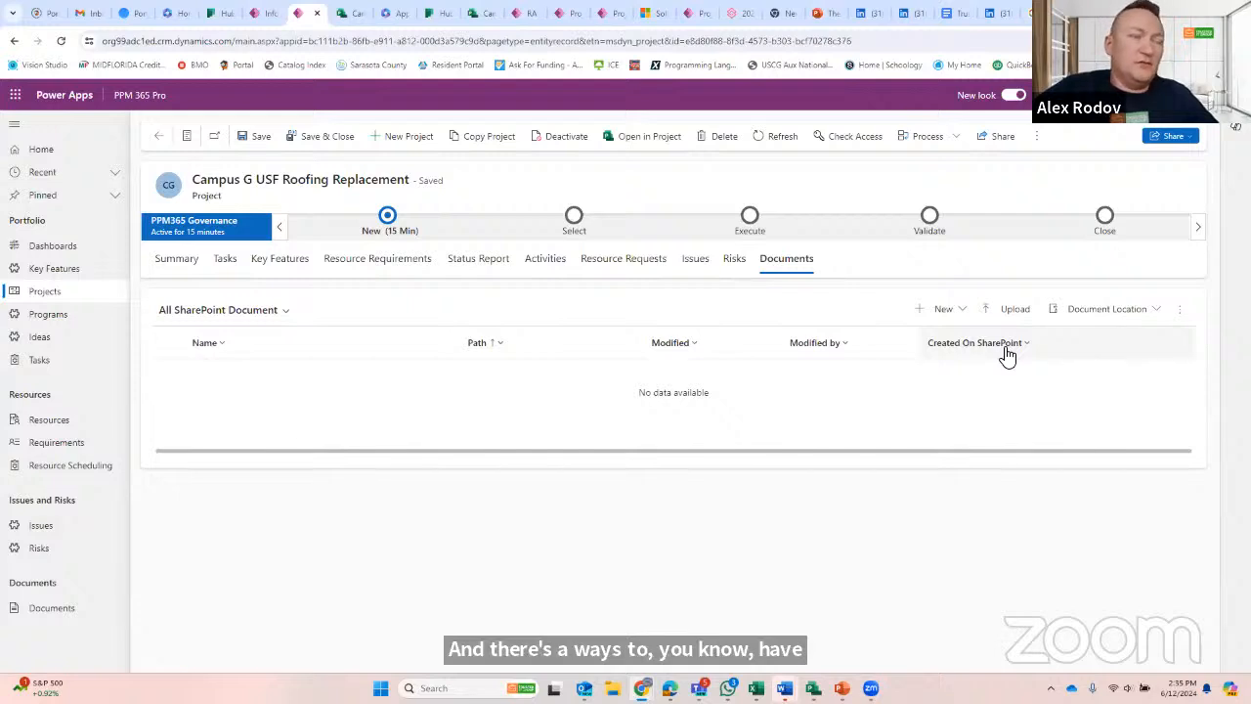
left_click(1111, 316)
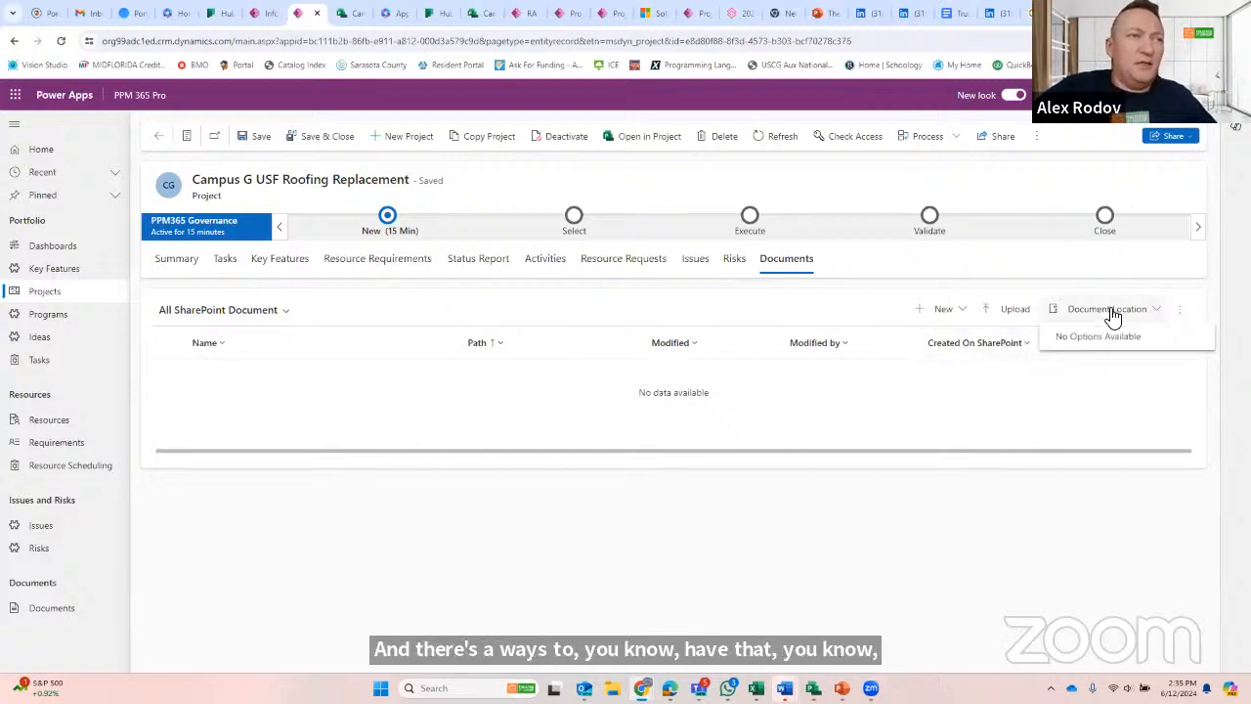
left_click(950, 318)
left_click(954, 319)
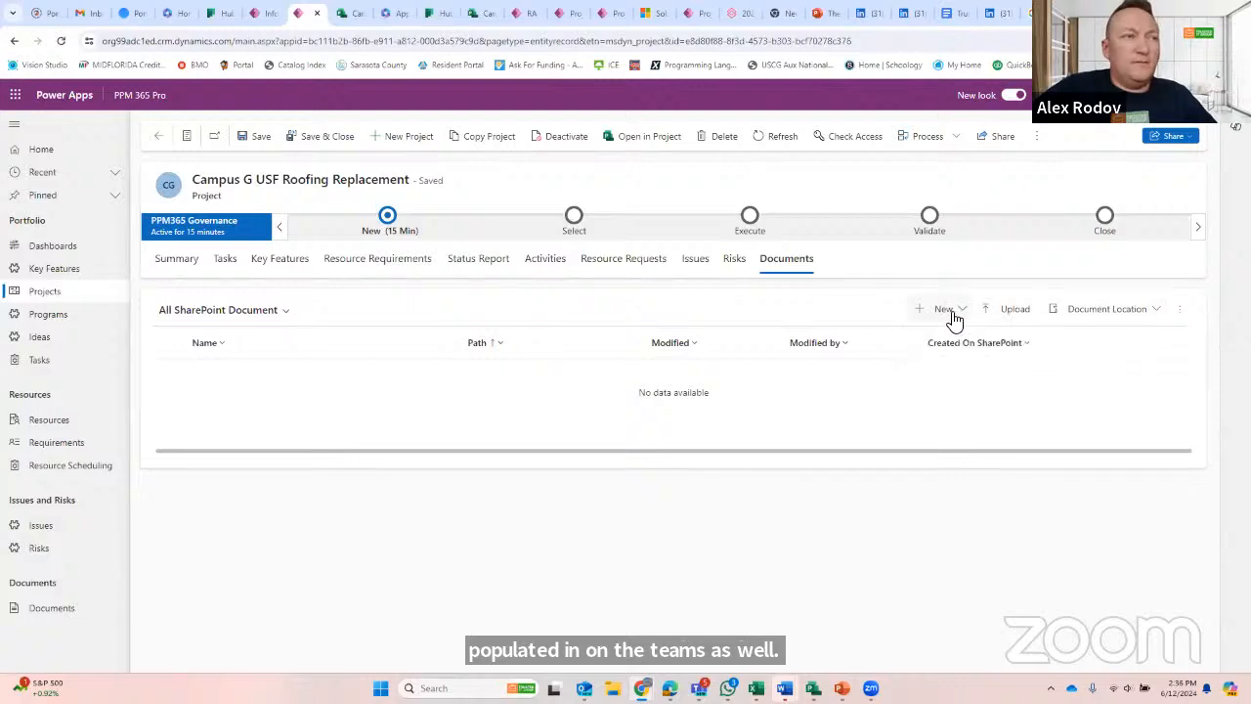
left_click(954, 318)
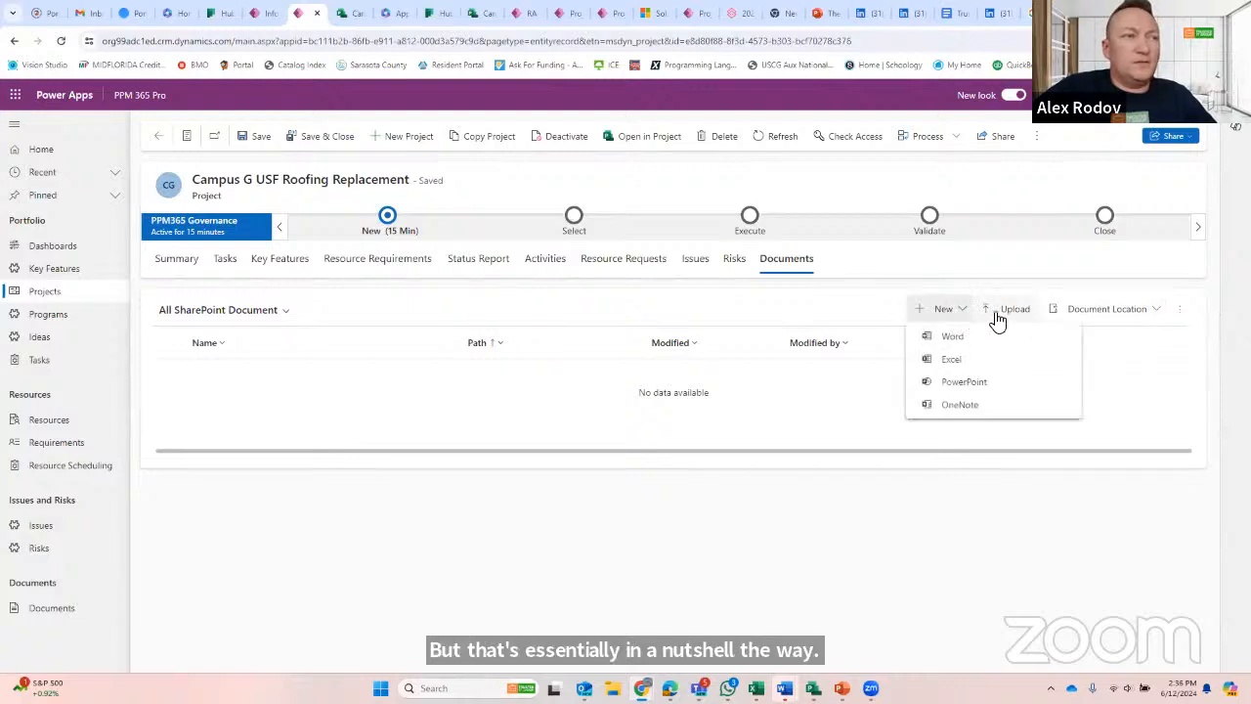
- Upload the picture "2021-07-Trip-Upstate-July-4-0098_1000x1000 (2)" to the Campus G project's documents
left_click(997, 313)
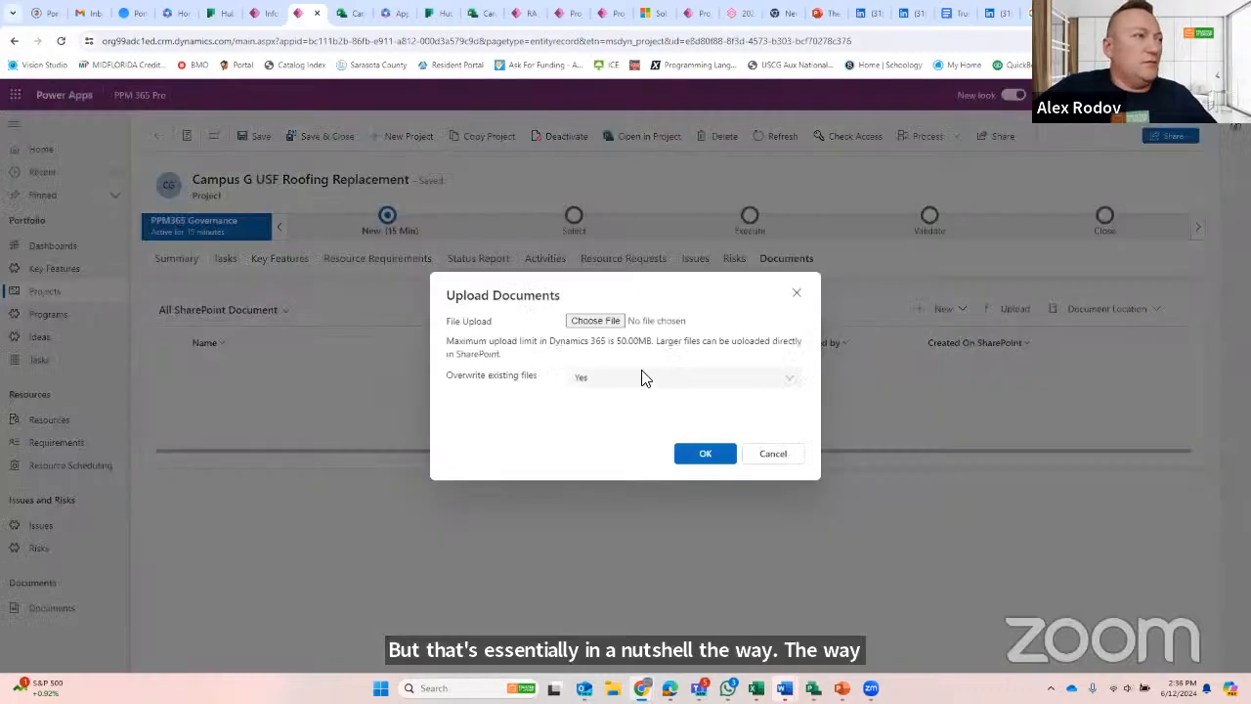
left_click(603, 320)
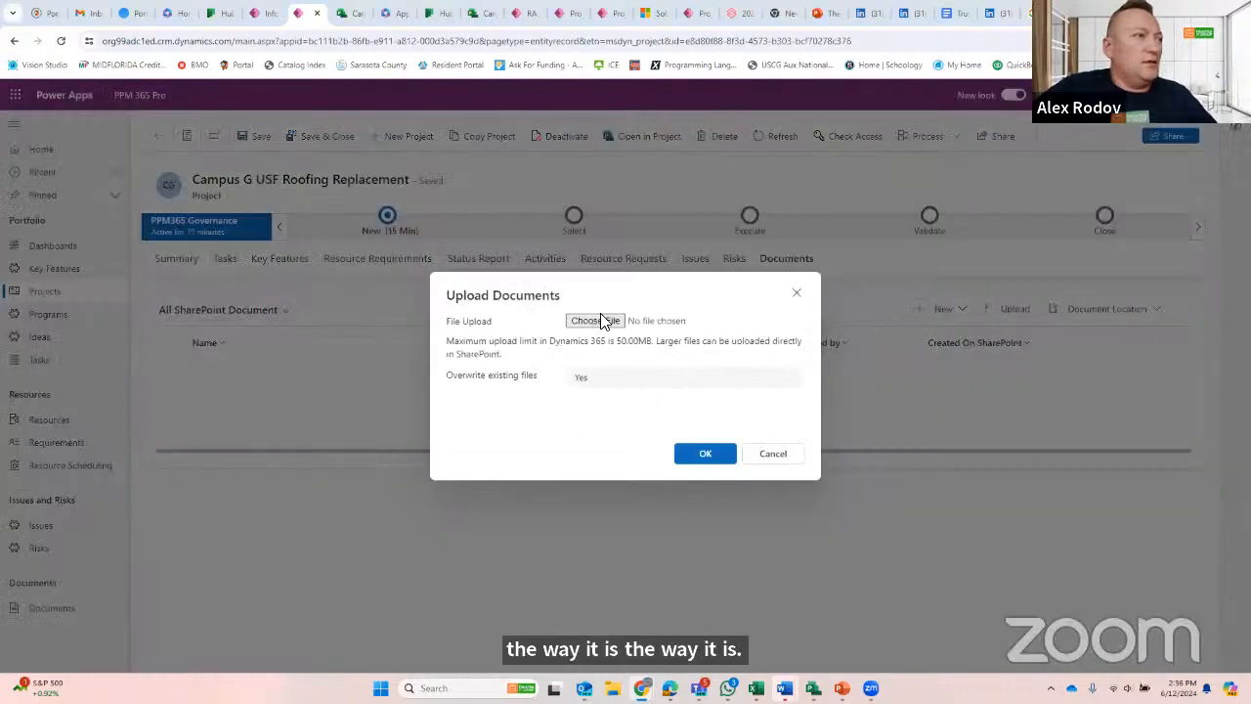
left_click(696, 305)
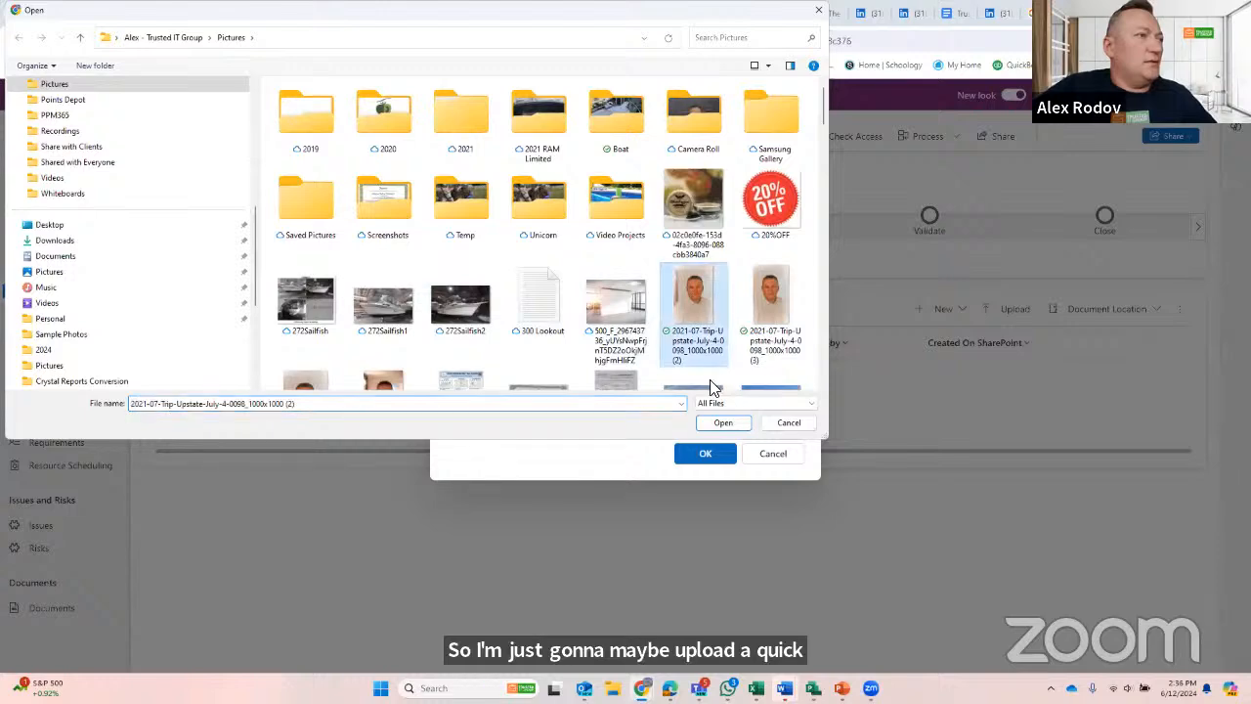
left_click(724, 423)
left_click(708, 457)
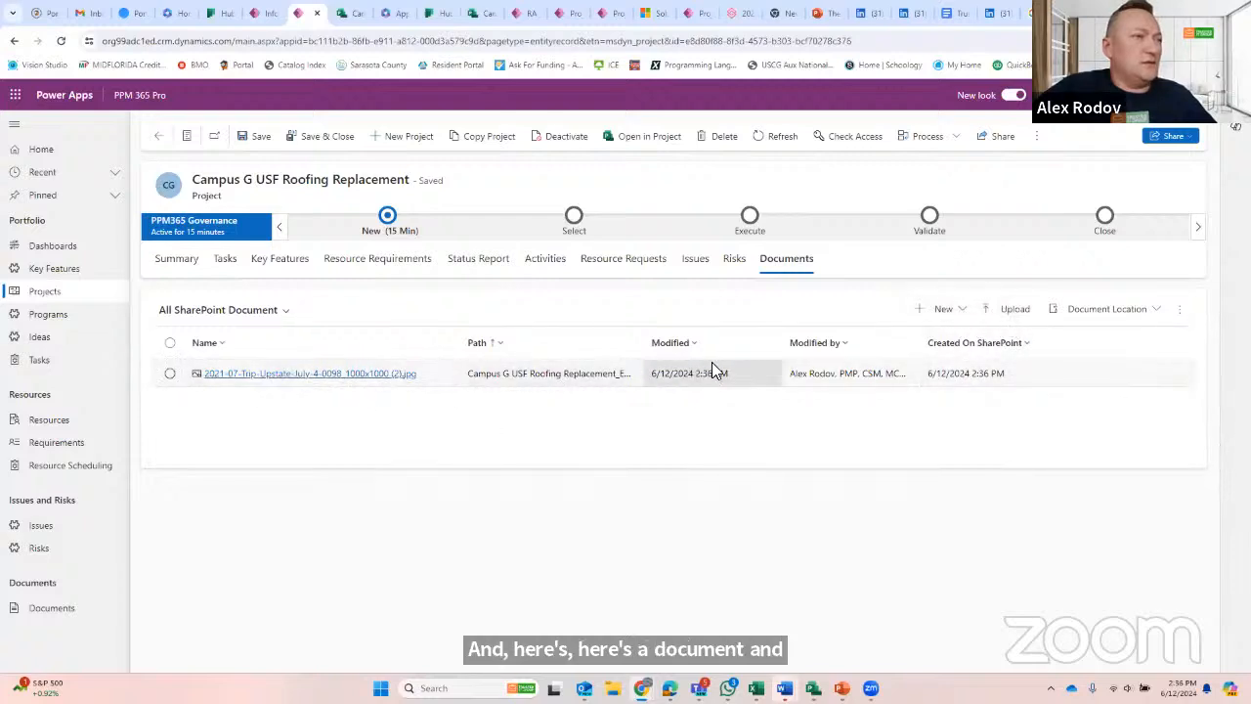
- Create a Word document named Project SOW in the Campus G project's documents, enter "Content" in it, and return to the project
left_click(945, 309)
left_click(952, 336)
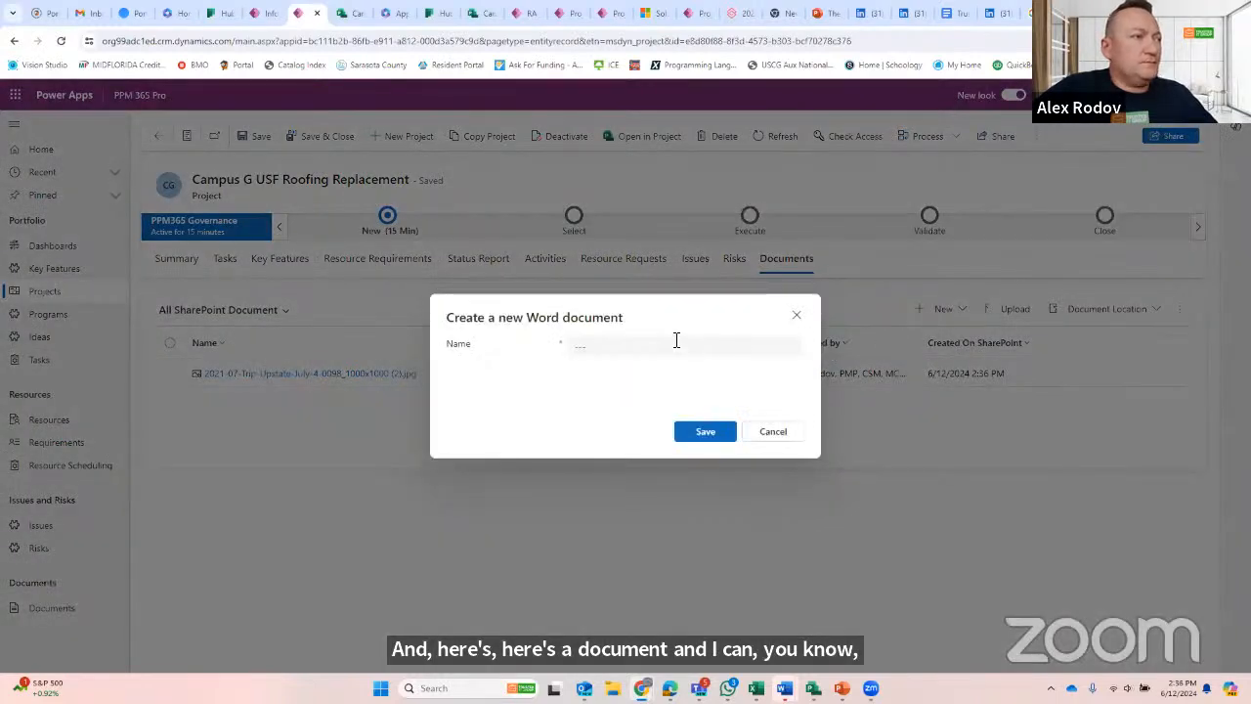
left_click(653, 346)
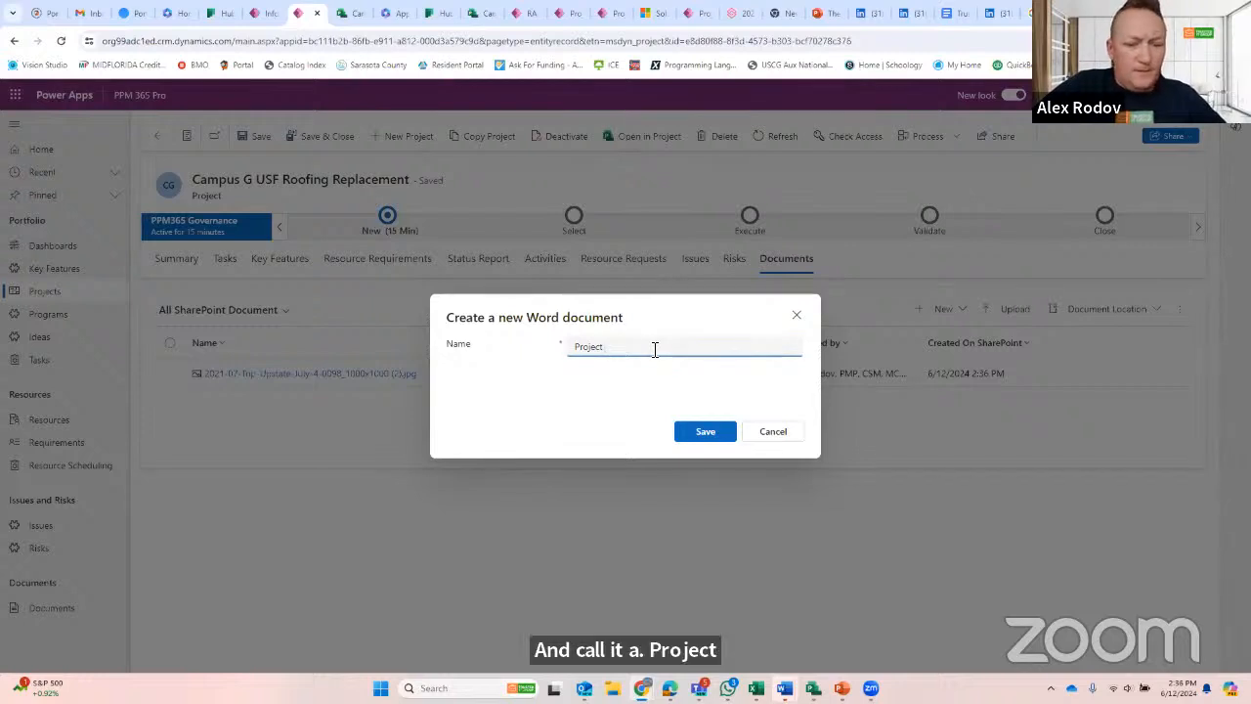
left_click(710, 433)
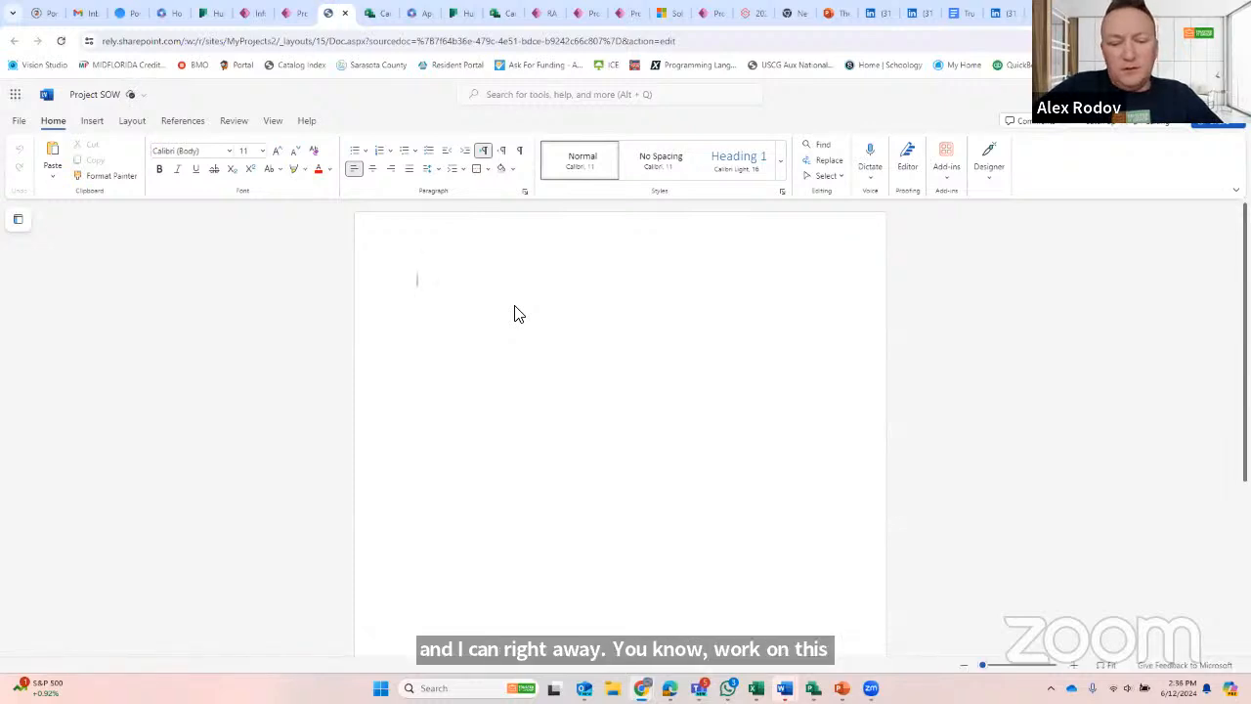
type("tent")
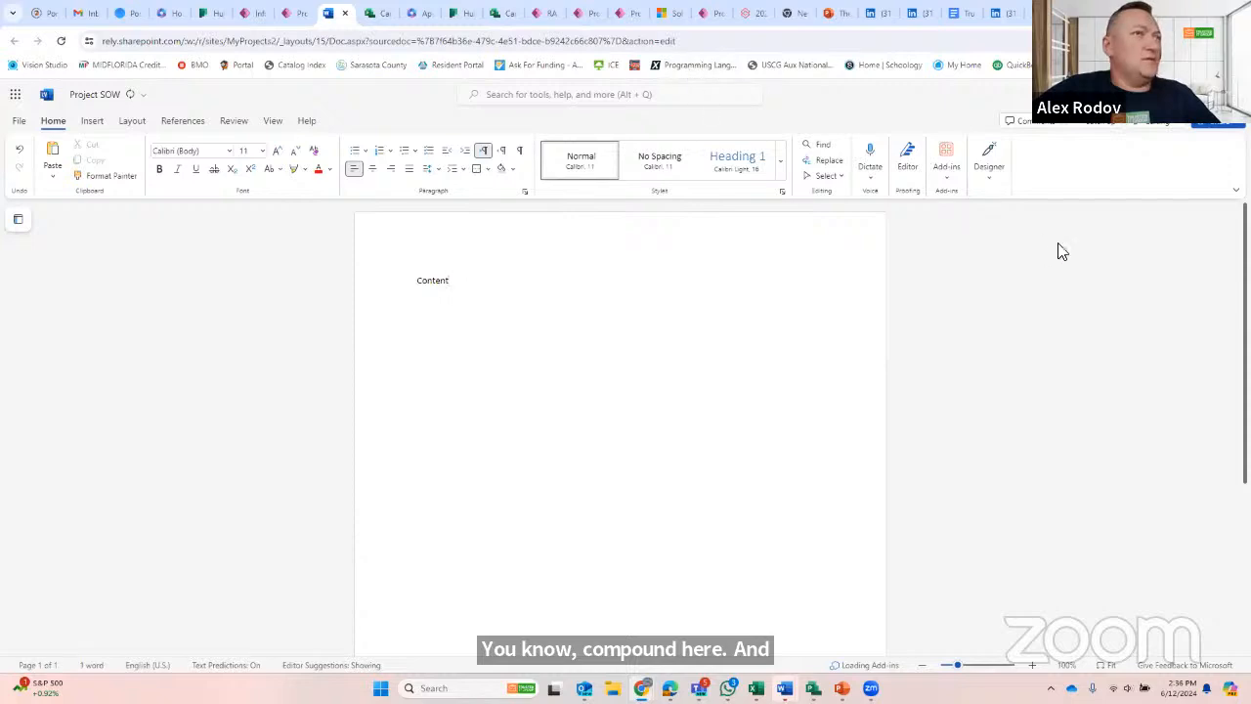
left_click(298, 18)
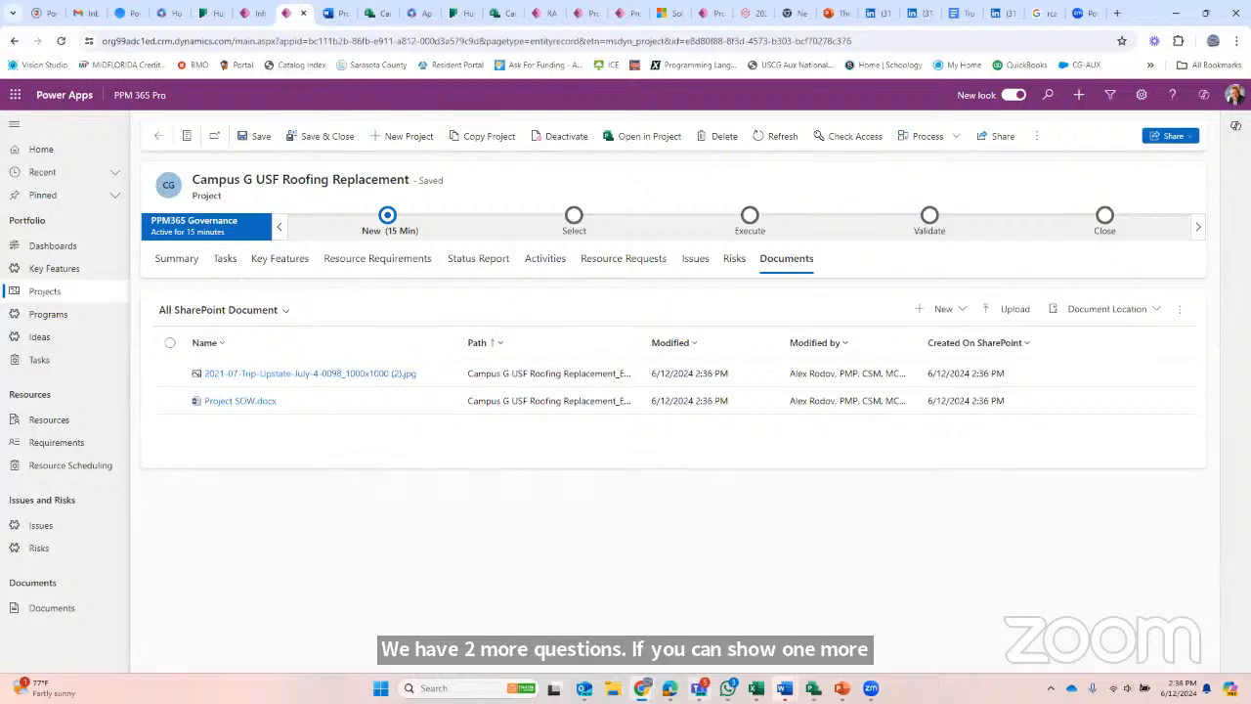
- Switch to Planner in Teams, show the Campus A USF Roofing Replacement plan as a board and review the grouping options
left_click(699, 688)
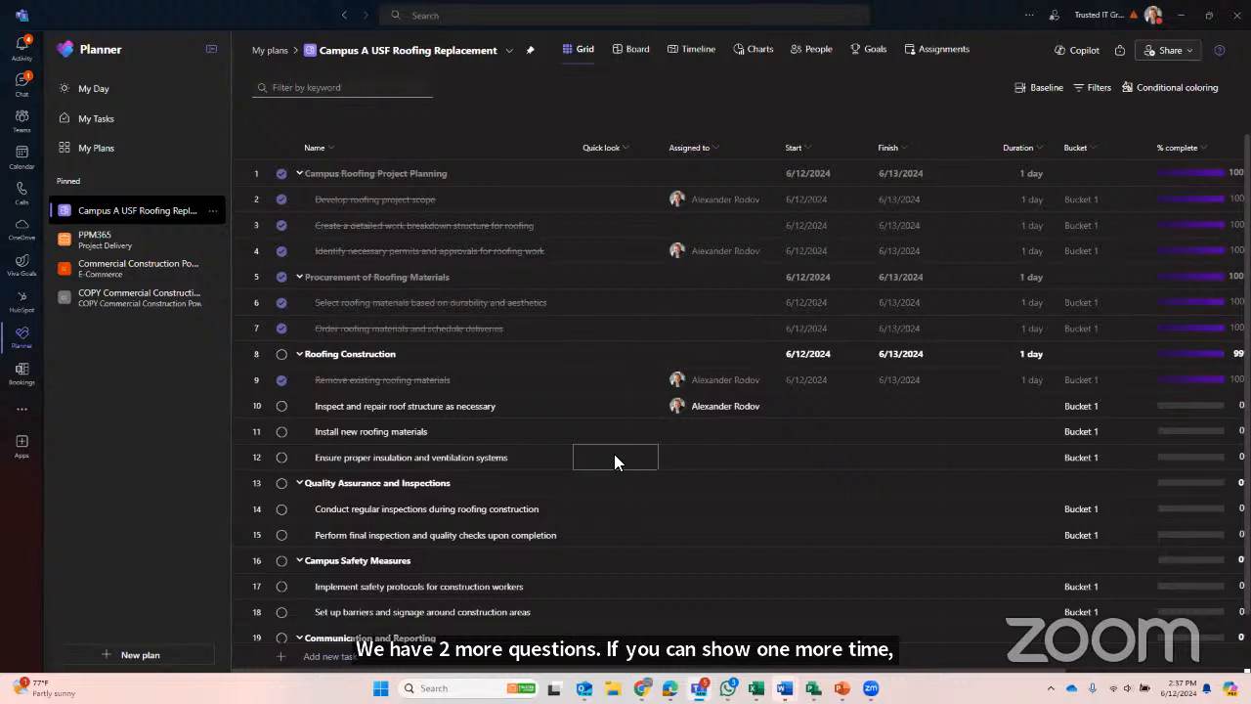
left_click(635, 51)
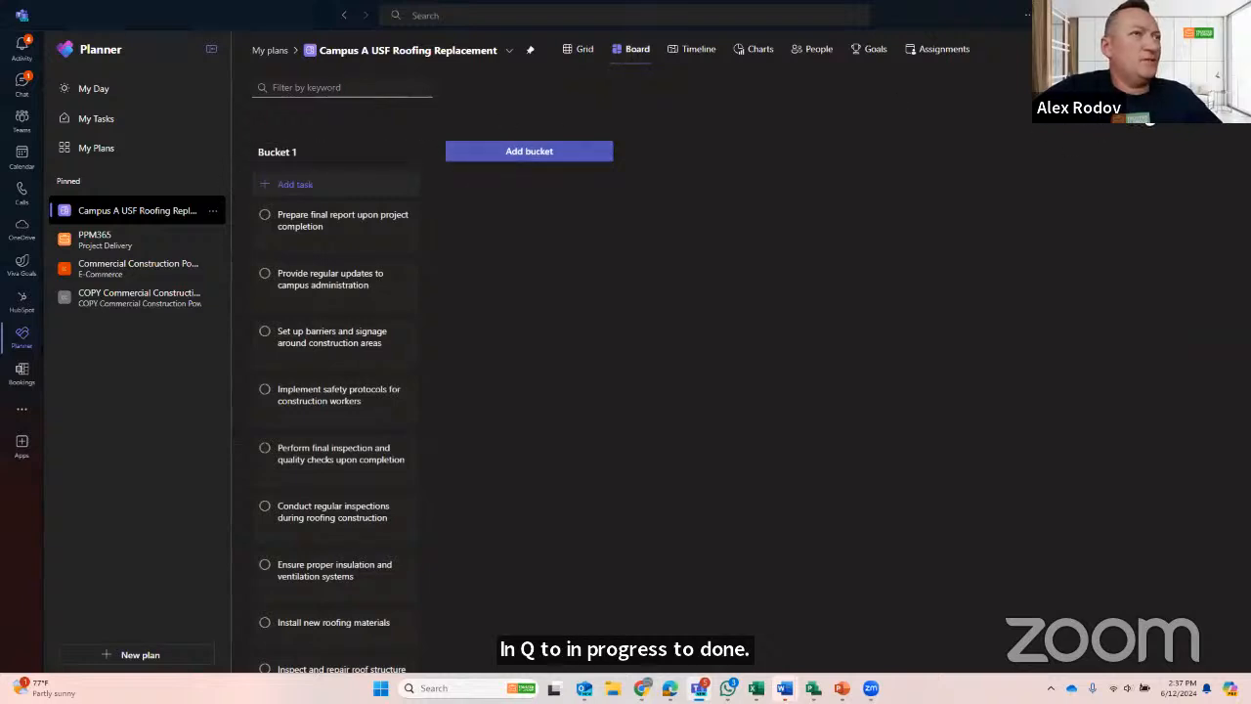
left_click(1172, 88)
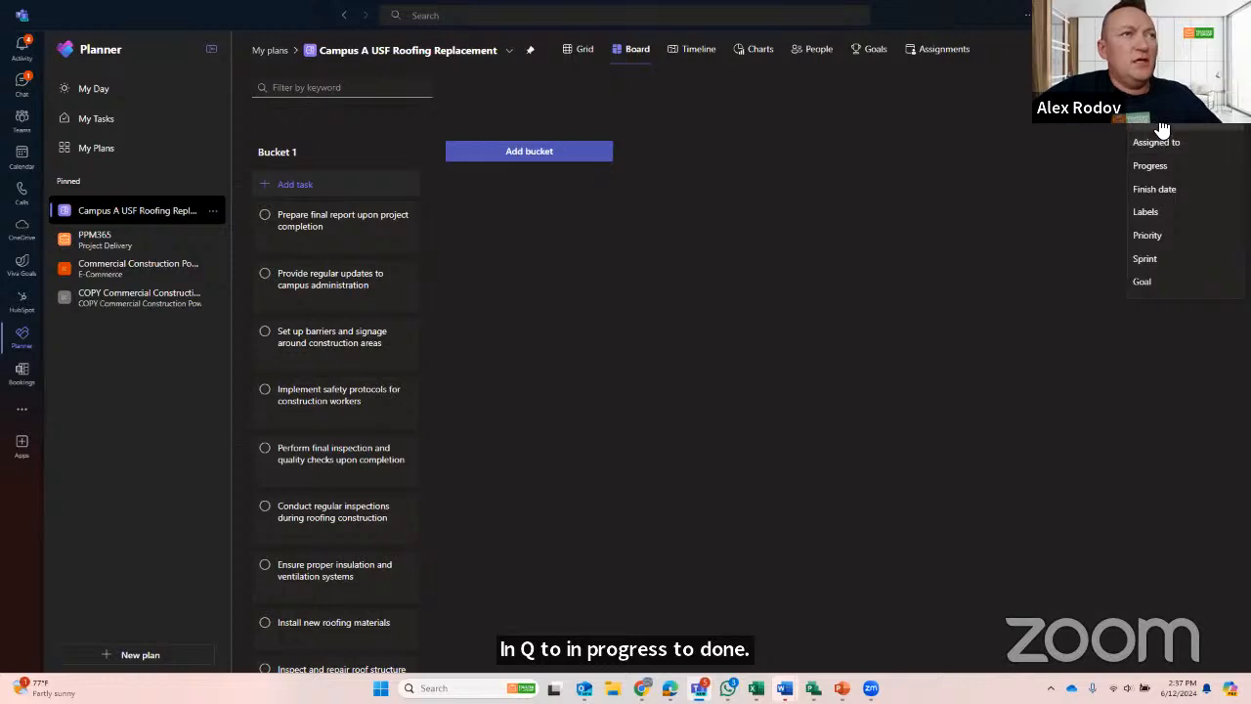
left_click(805, 198)
- Rename the board's Bucket 1 as New
left_click(410, 152)
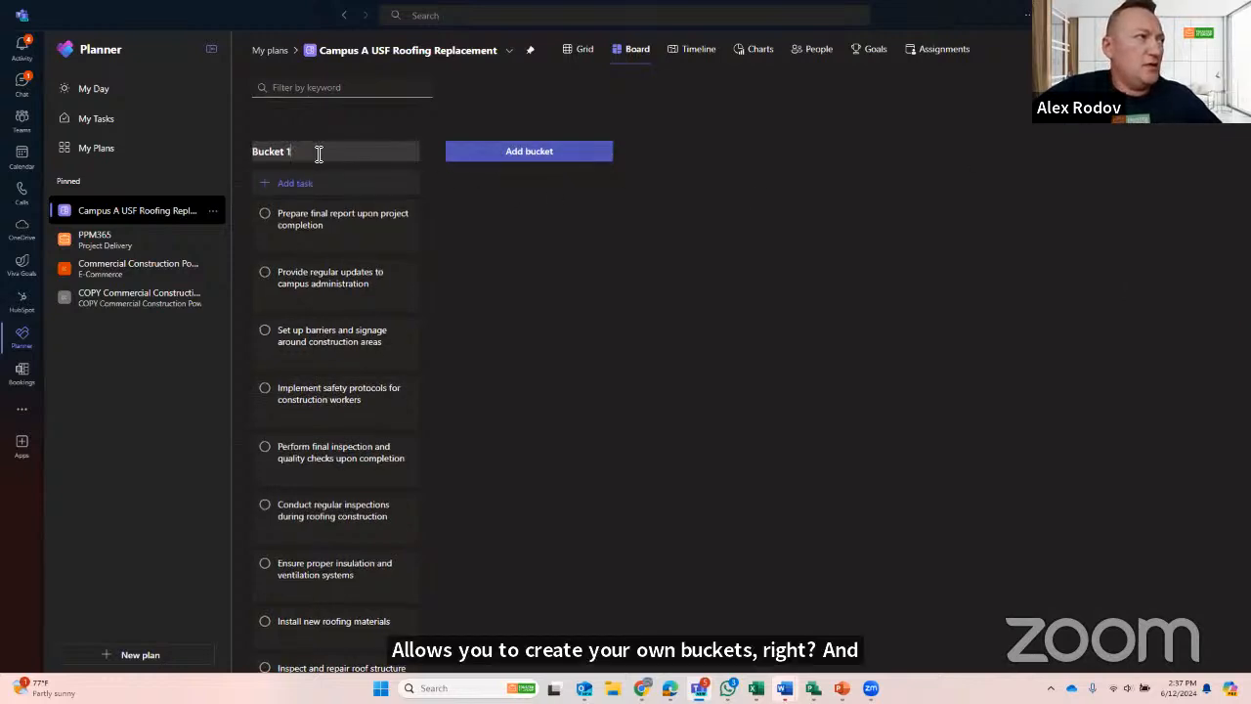
left_click_drag(319, 155, 206, 159)
left_click(320, 157)
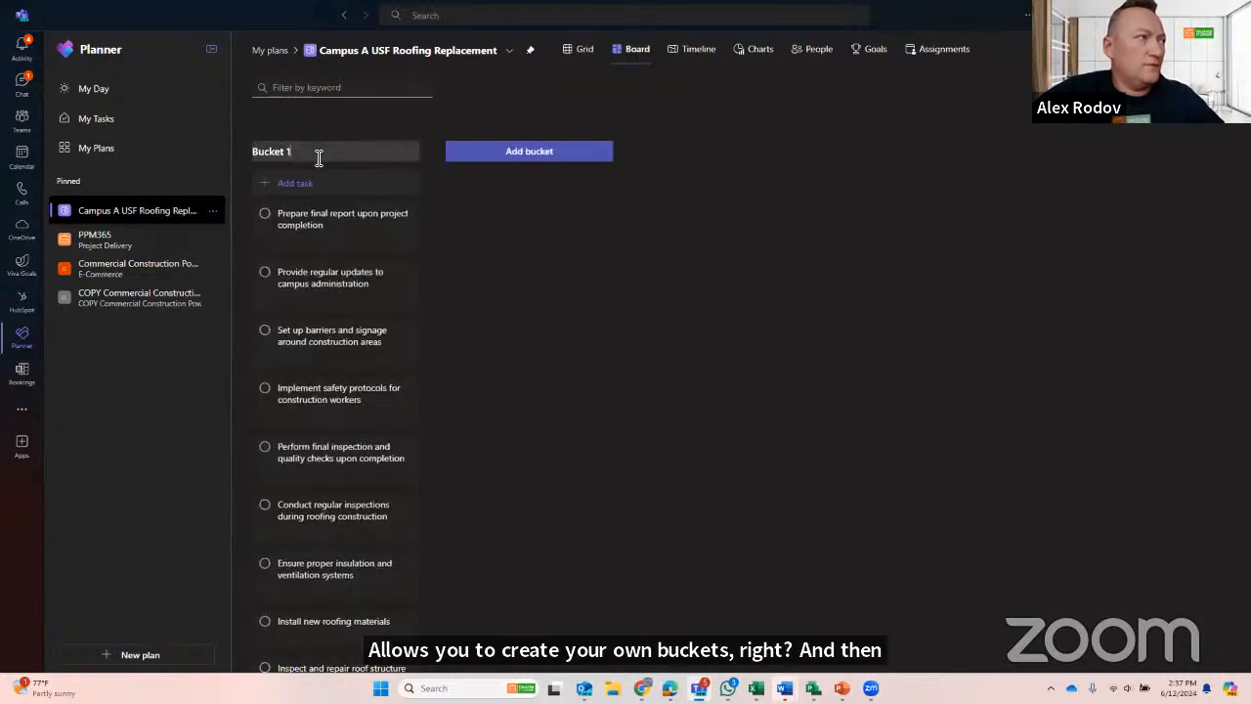
key("BackSpace")
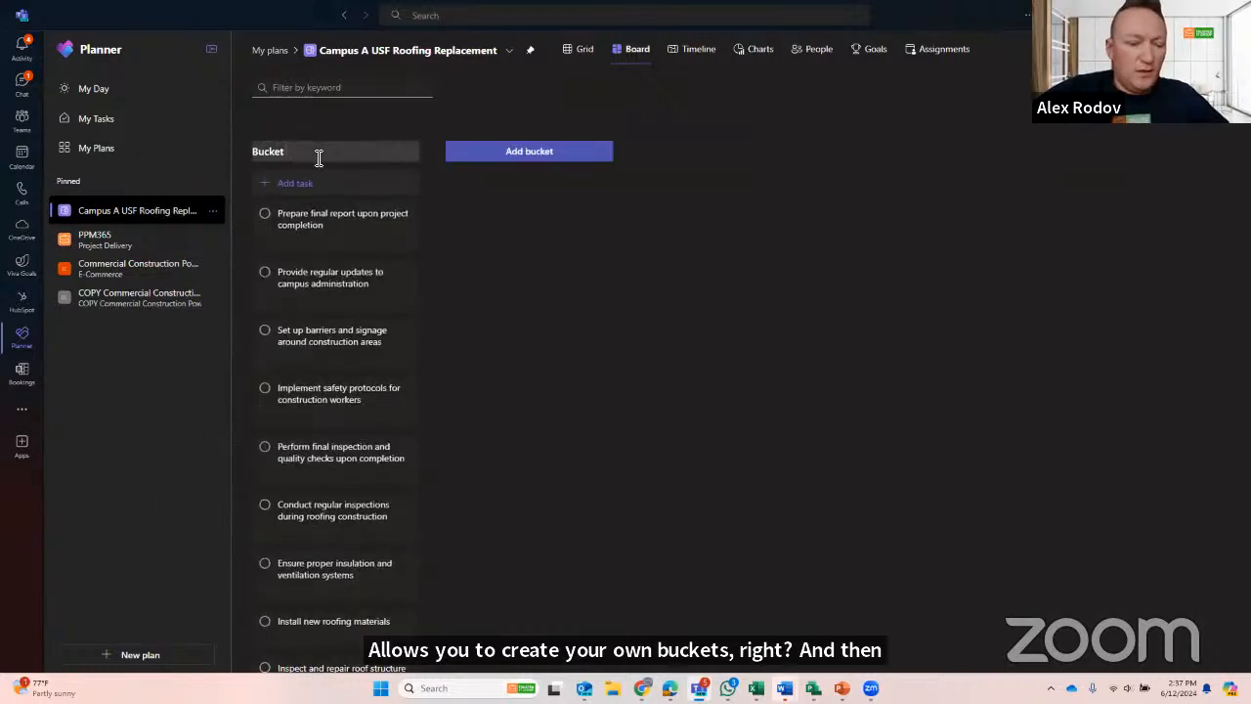
type("1")
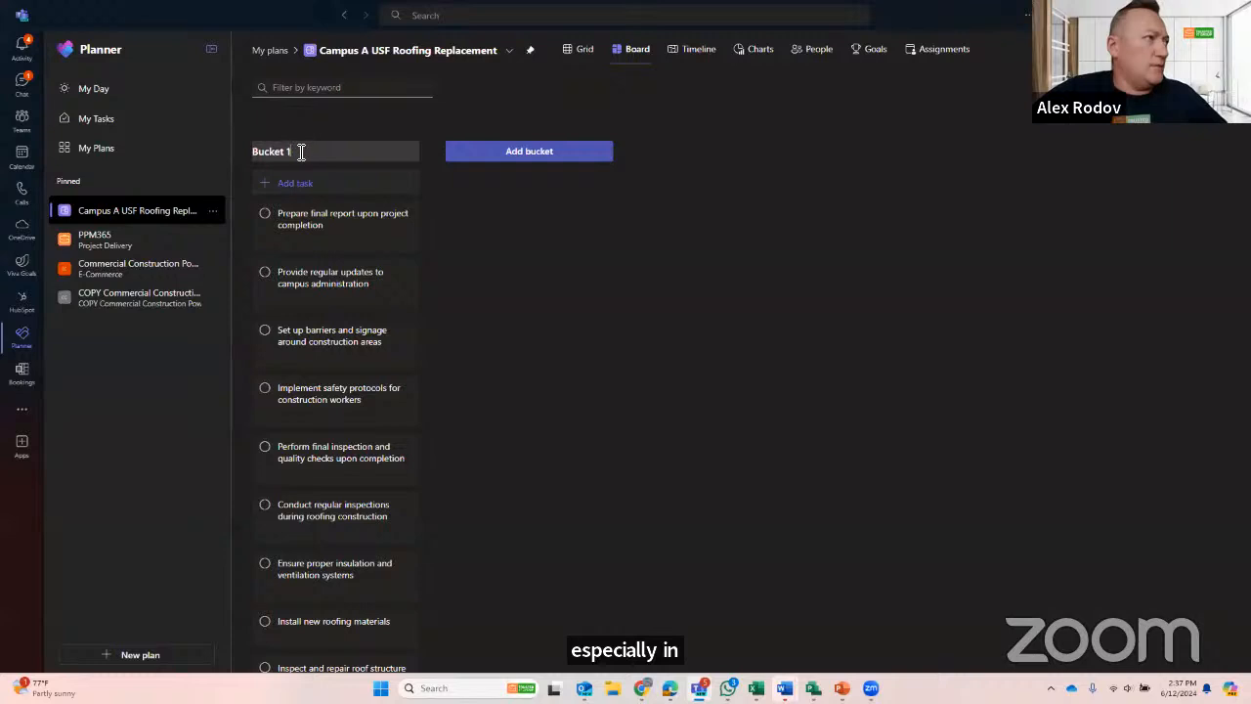
left_click_drag(302, 152, 264, 158)
left_click(285, 155)
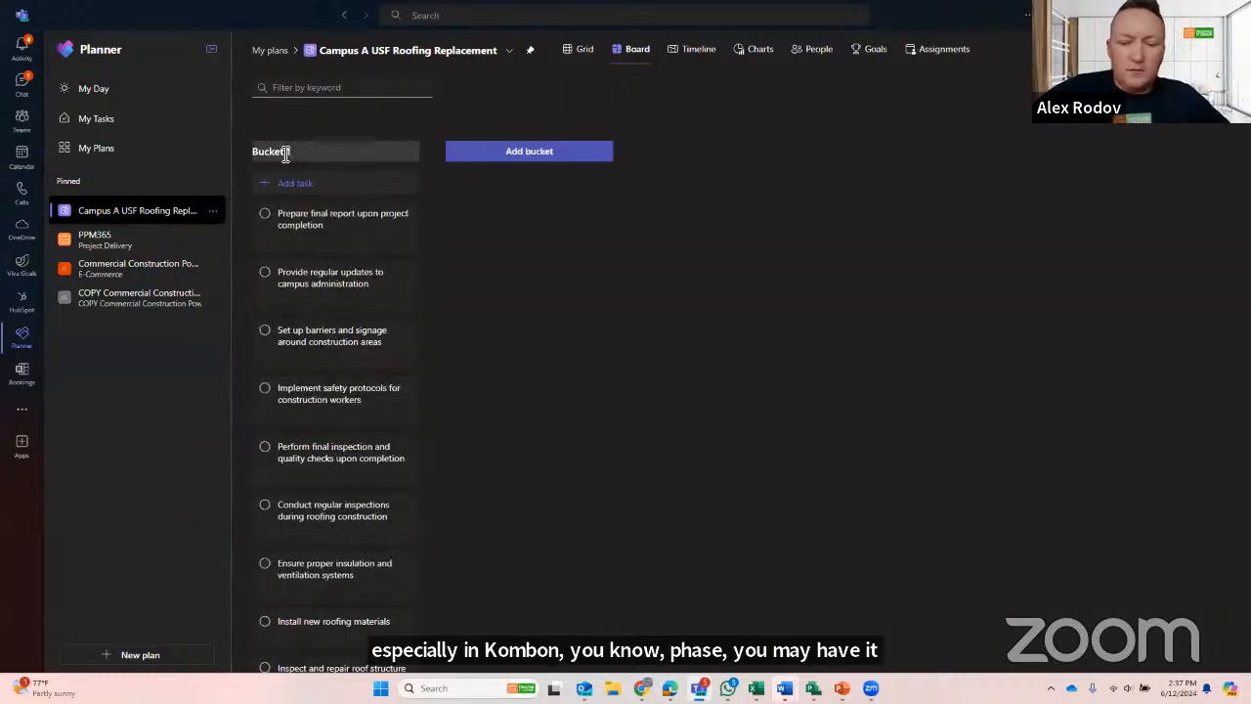
key("BackSpace")
key("BackSpace")
key("BackSpace")
key("BackSpace")
key("BackSpace")
key("BackSpace")
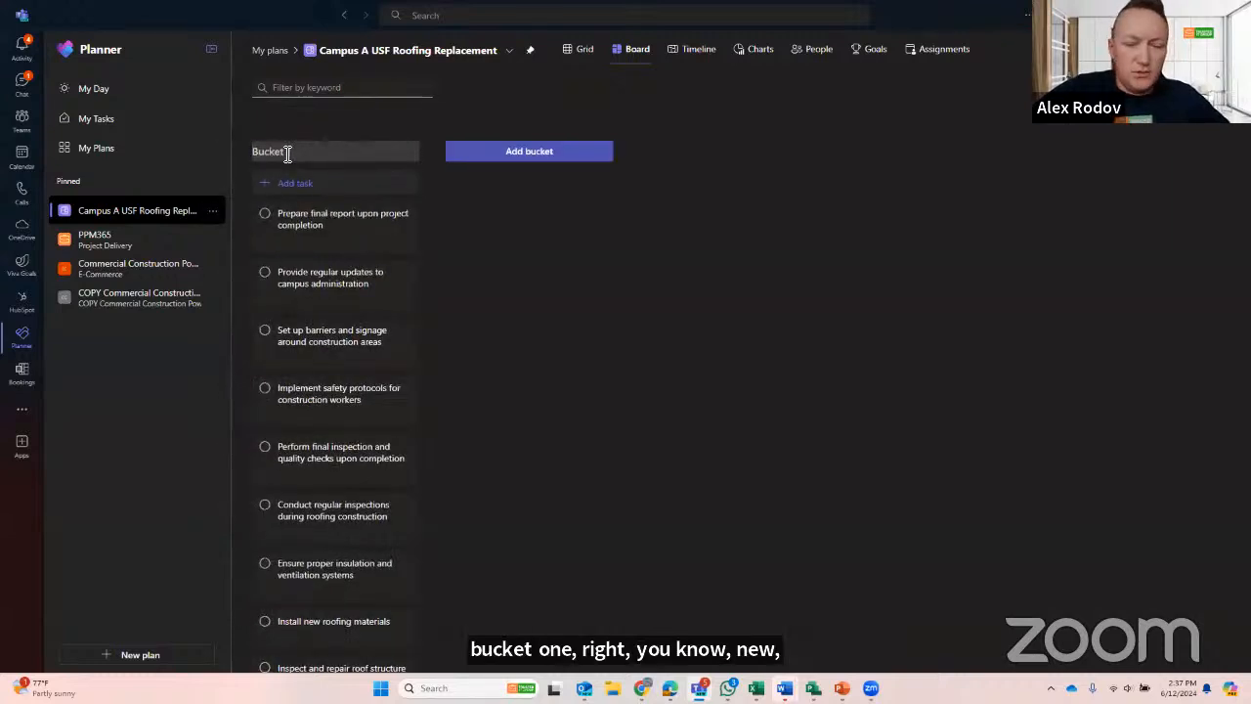
- Add two buckets named In Dev and In Testing after the New bucket
left_click(529, 152)
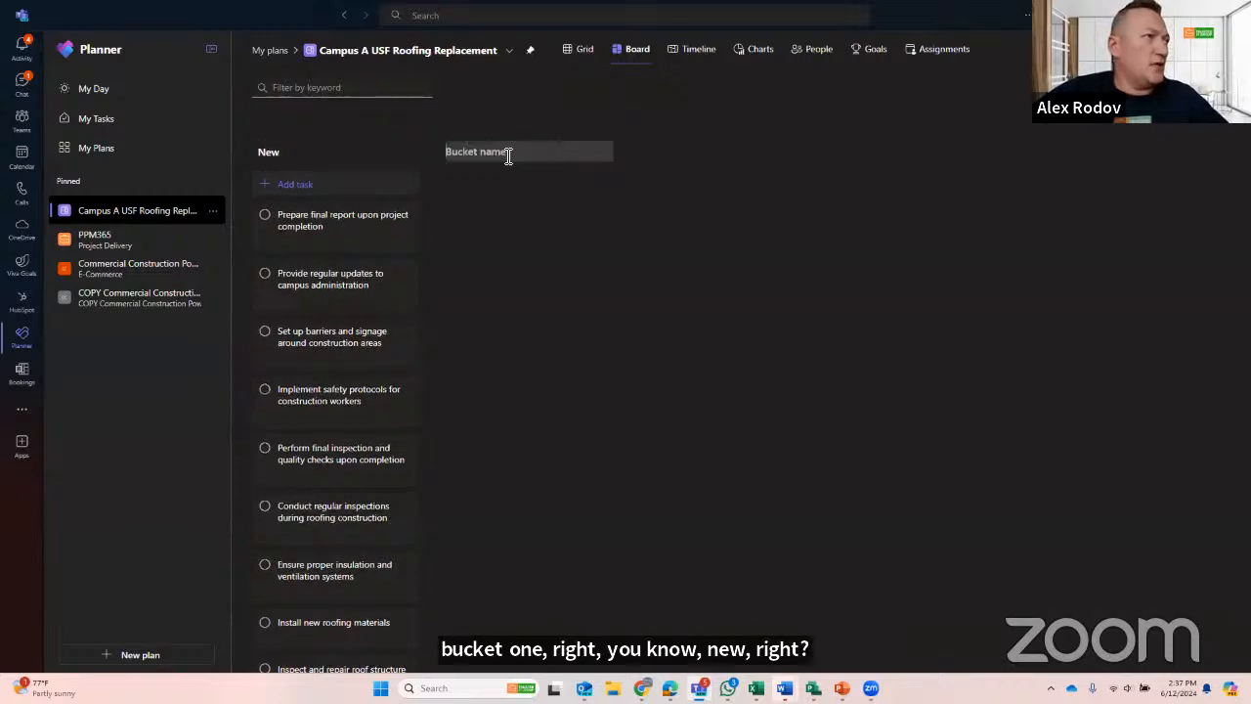
type("In")
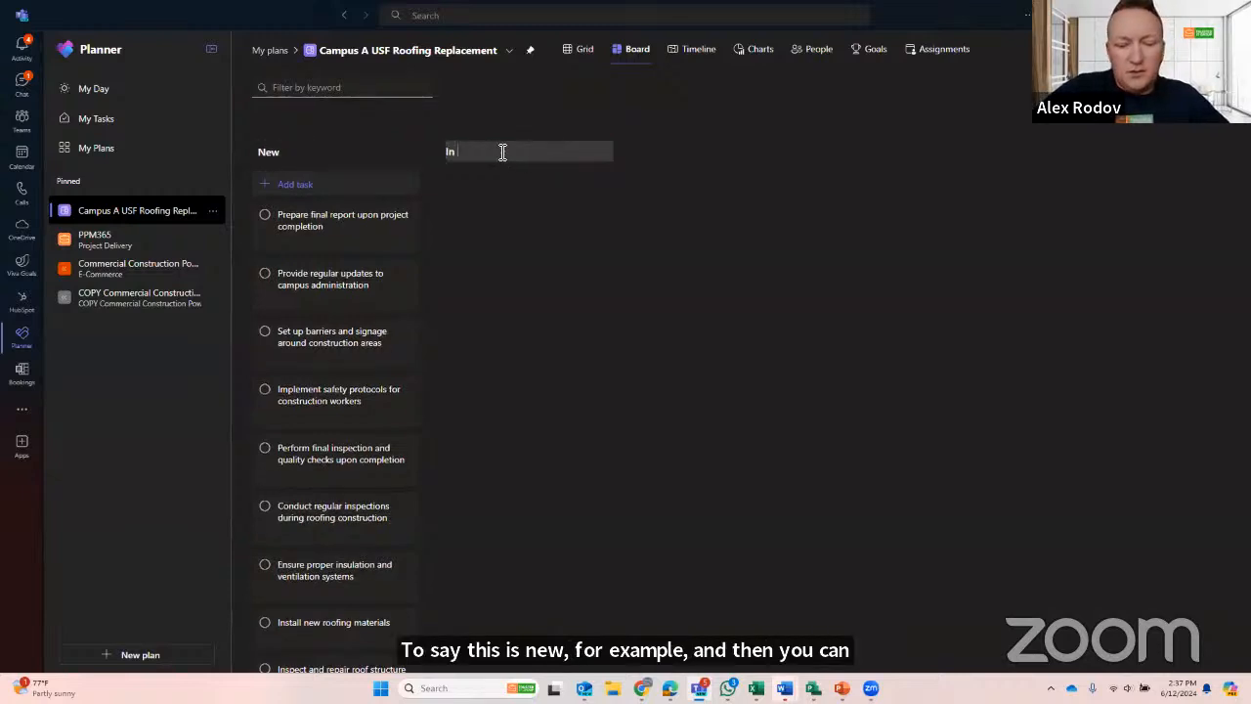
type(" Dev")
key("Return")
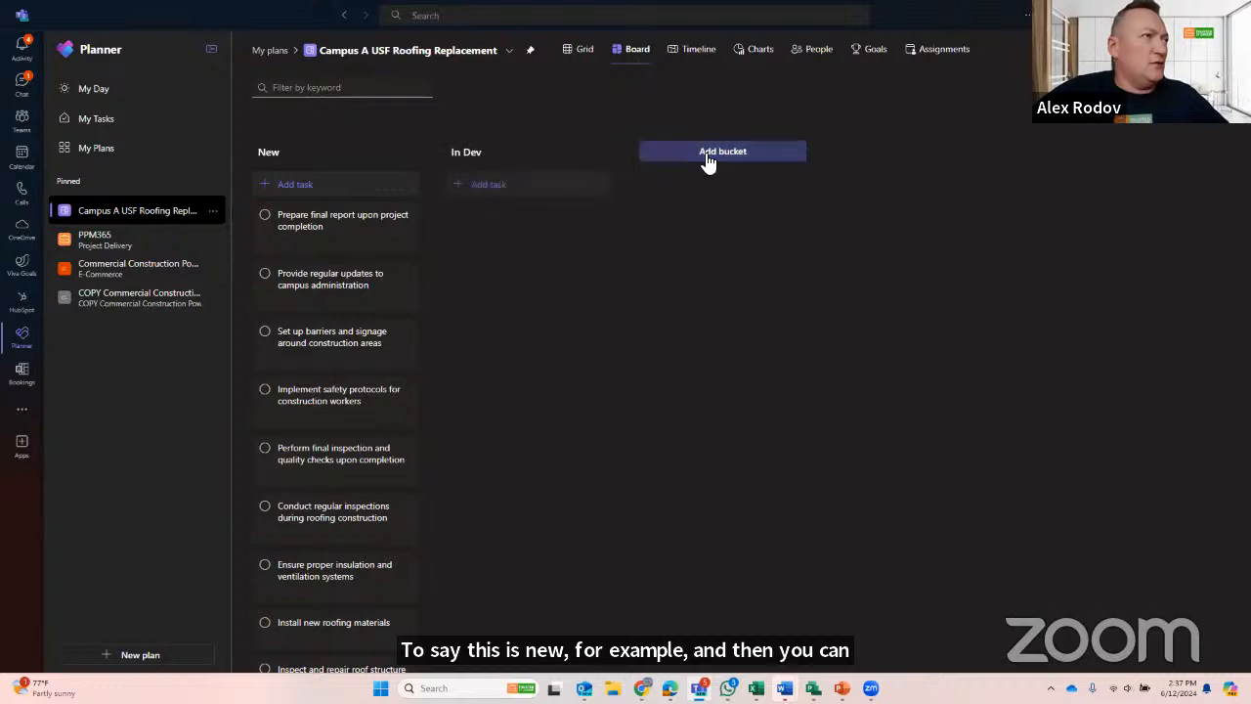
left_click(708, 158)
type("In ")
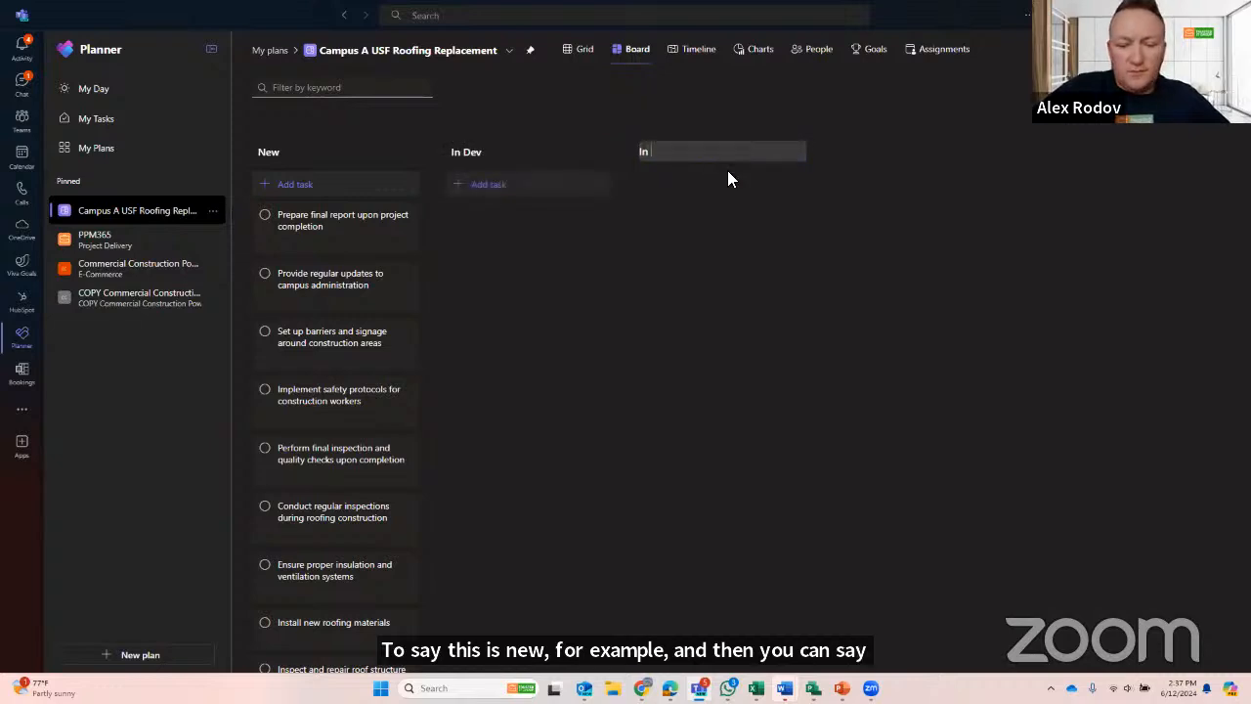
type("Testing")
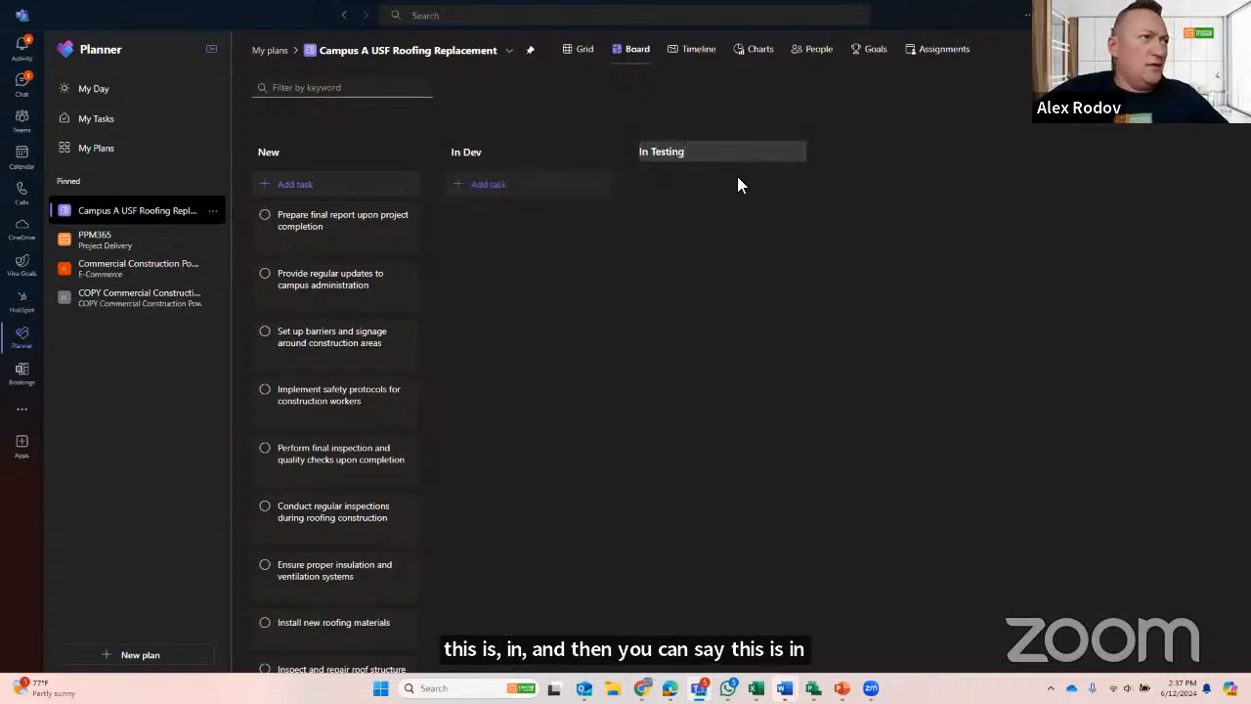
key("Return")
- Add two more buckets named In Staging and UAT to the board
left_click(902, 155)
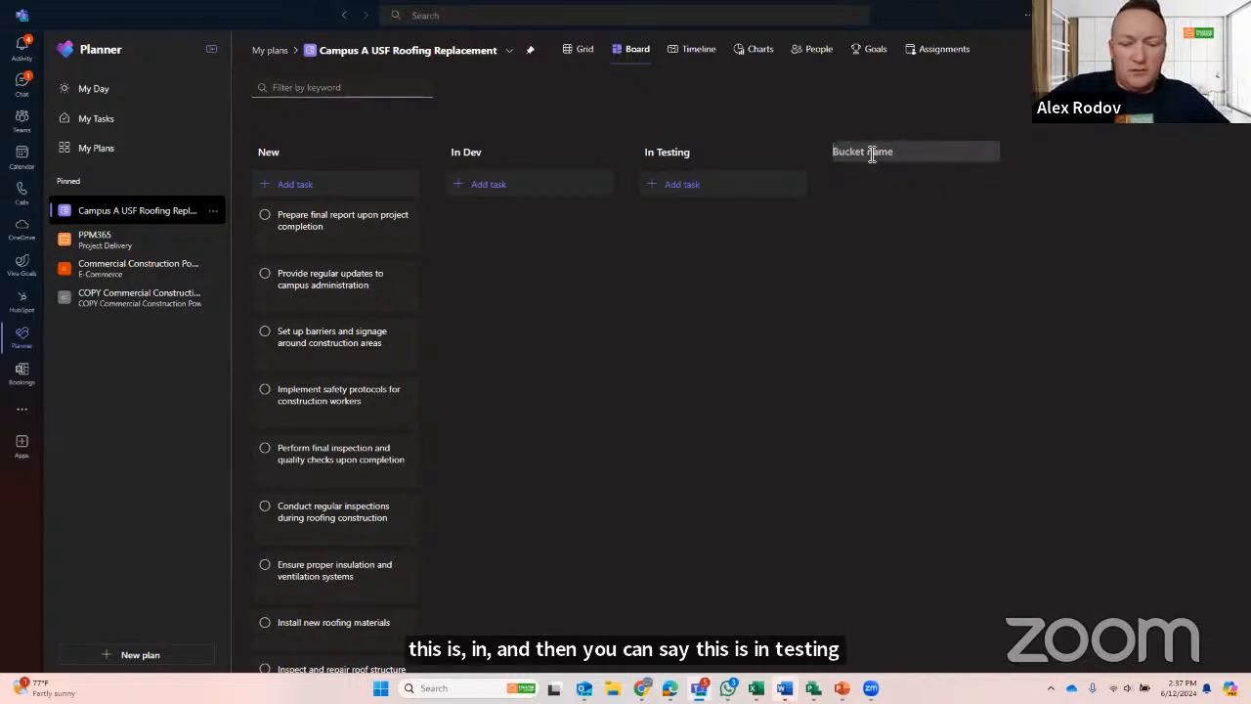
type("In Sta")
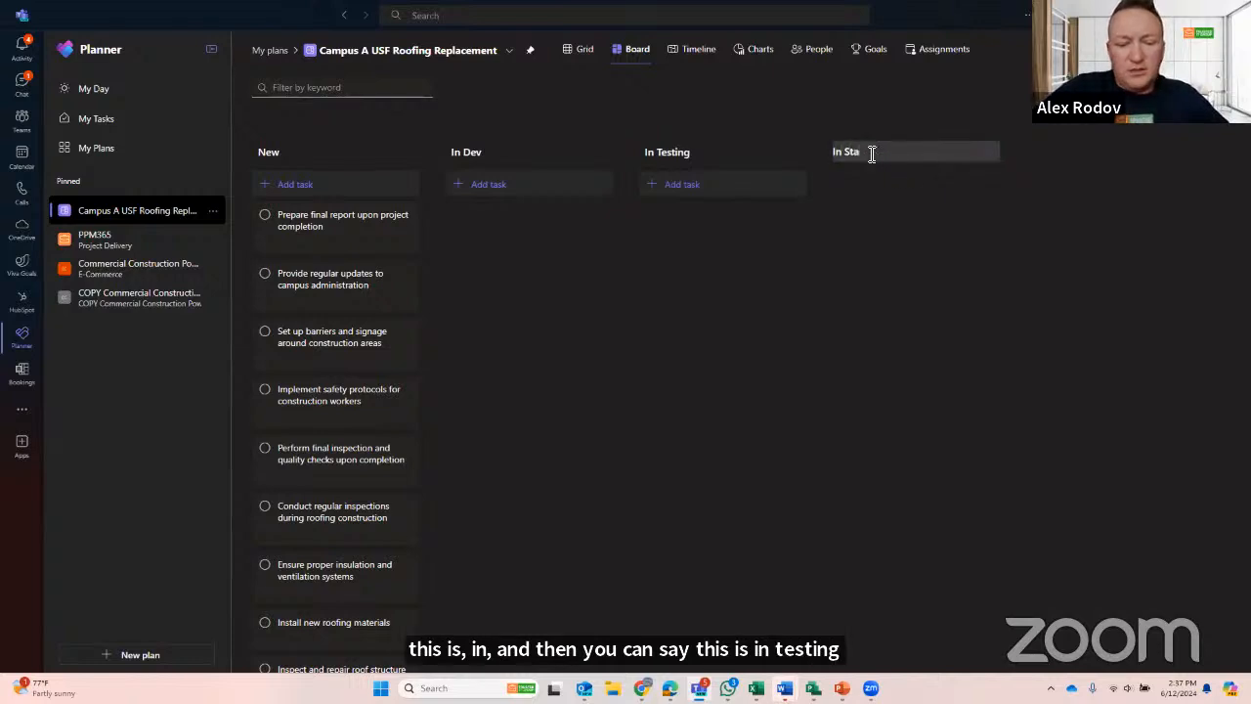
type("ging")
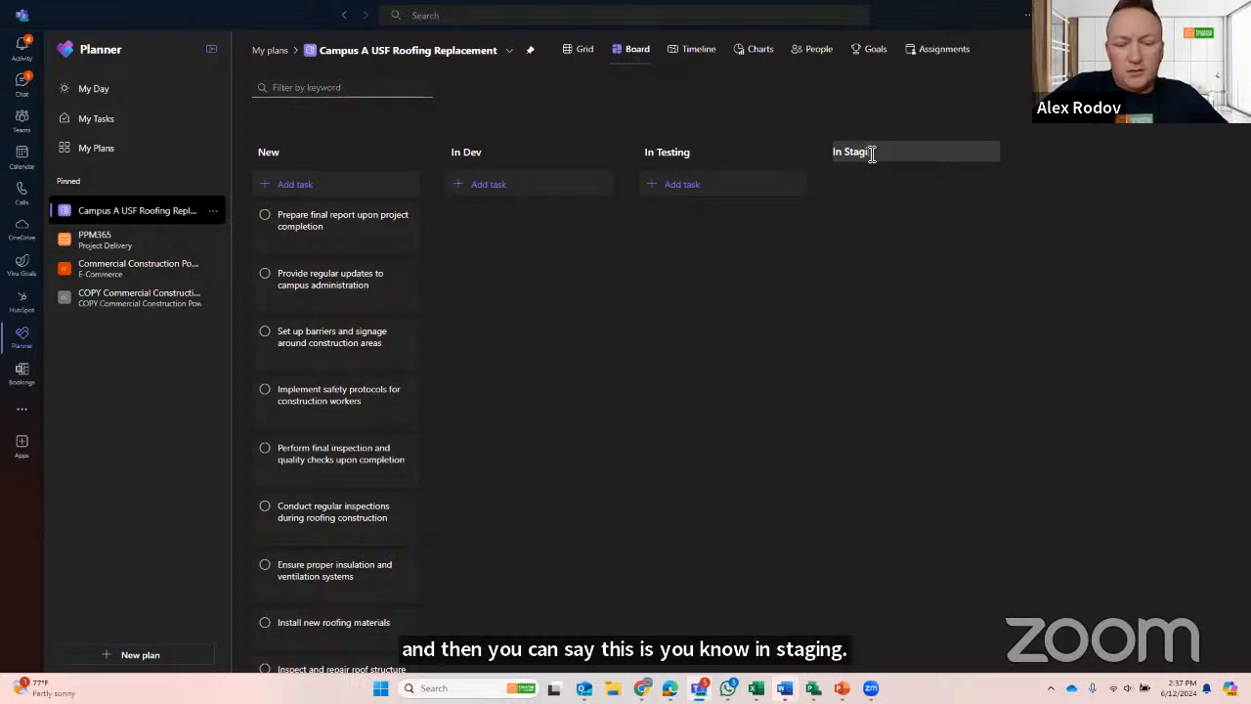
key("Return")
left_click(1032, 156)
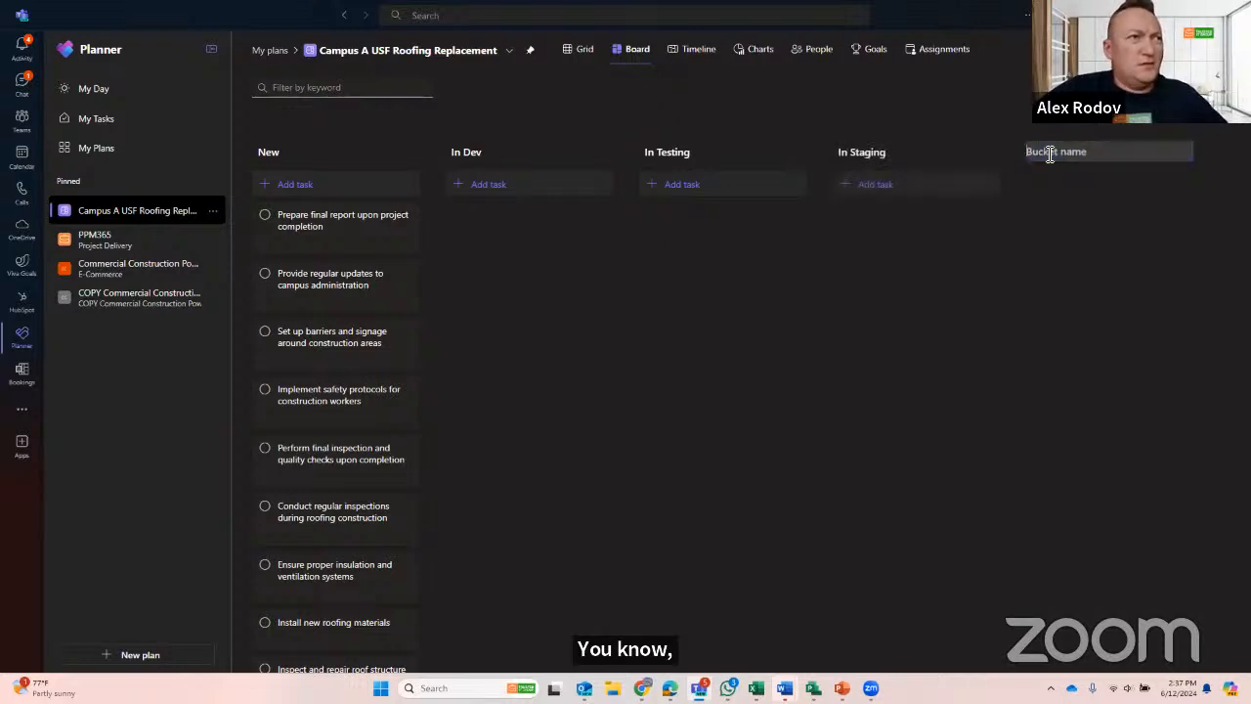
type("UAT")
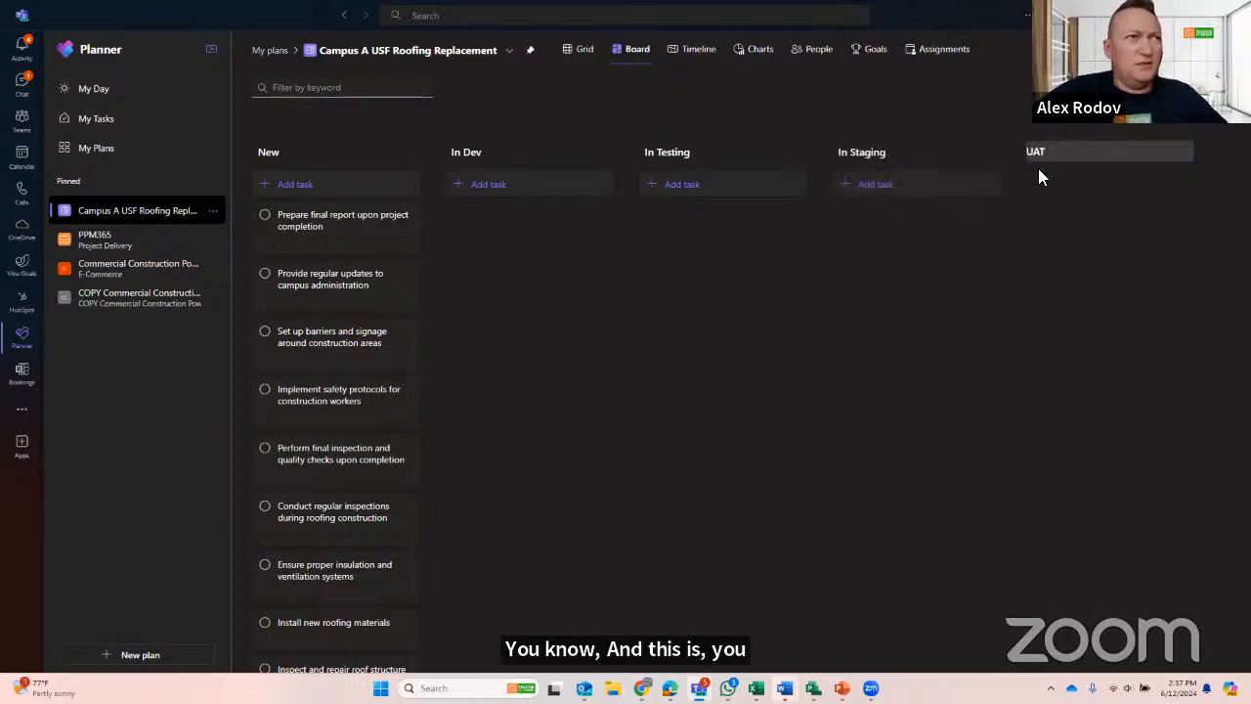
key("Return")
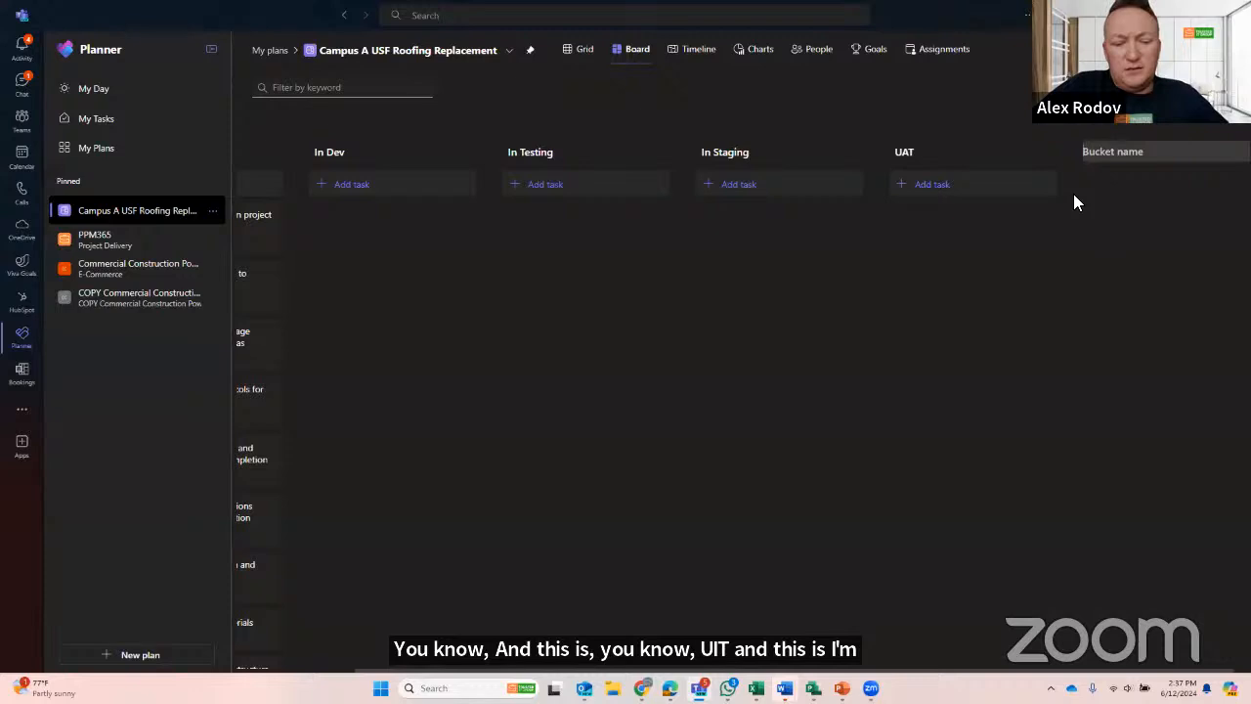
- Add a final bucket named Done after UAT
type("F")
key("BackSpace")
type("Done")
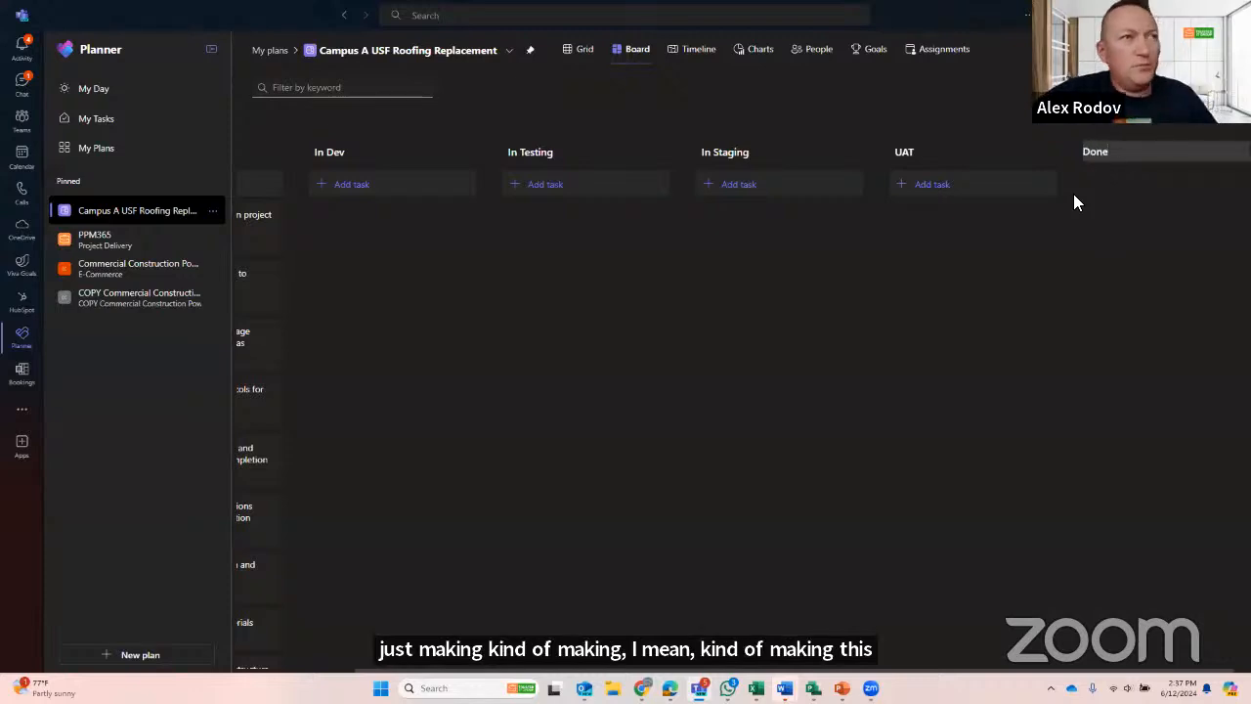
key("Return")
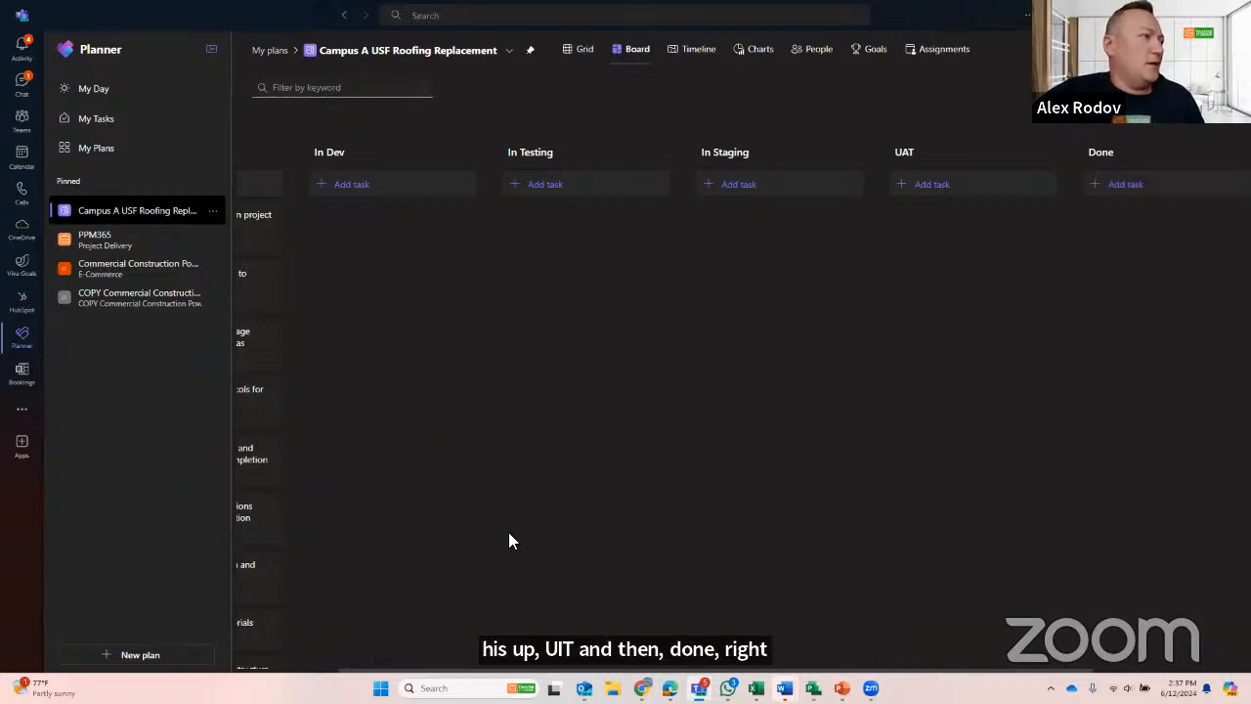
- Collapse the Planner navigation and move the task "Prepare final report upon project completion" to the In Dev bucket
left_click(211, 49)
left_click_drag(95, 243, 283, 229)
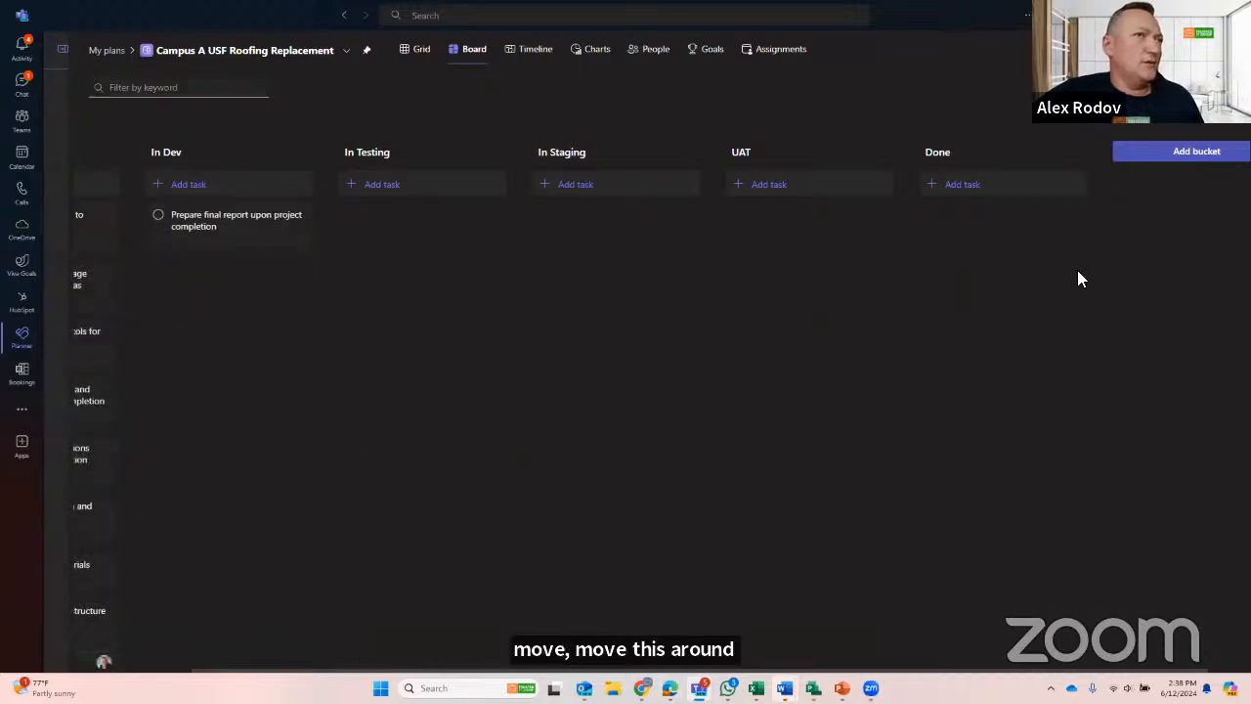
left_click_drag(97, 284, 430, 195)
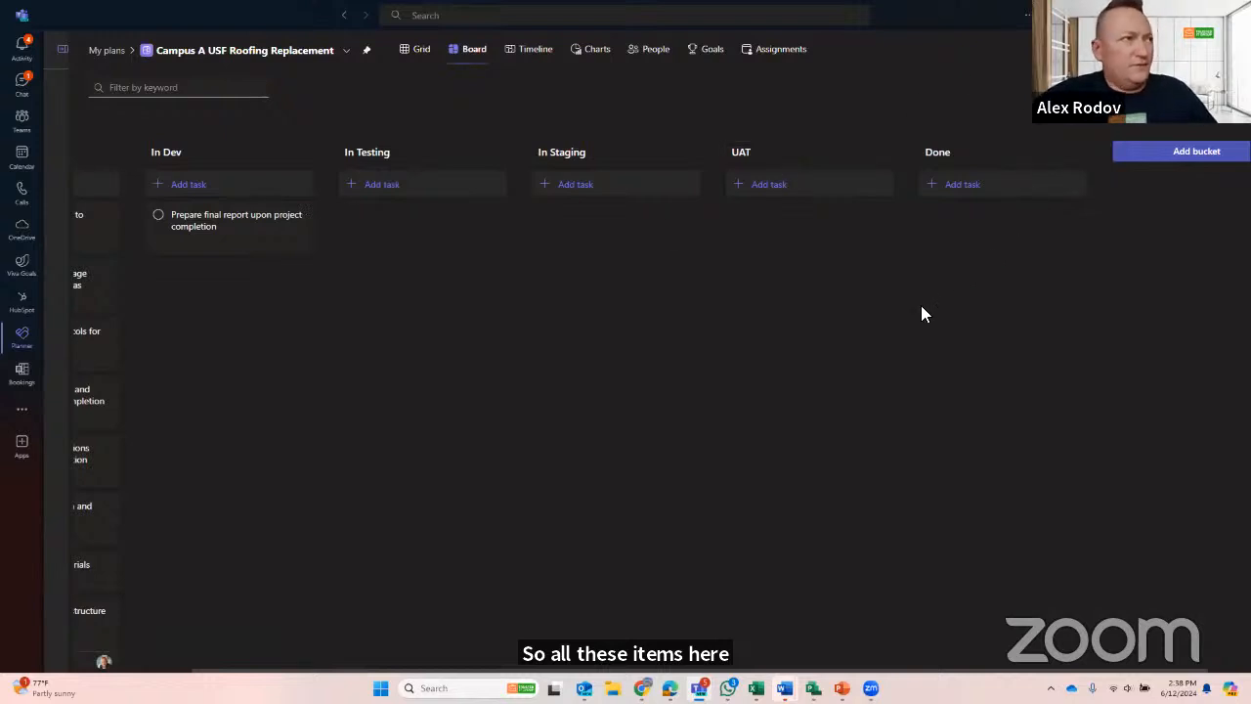
- Move "Set up barriers and signage around construction areas" to In Testing and "Implement safety protocols for construction workers" to In Staging
key("ctrl+minus")
key("ctrl+minus")
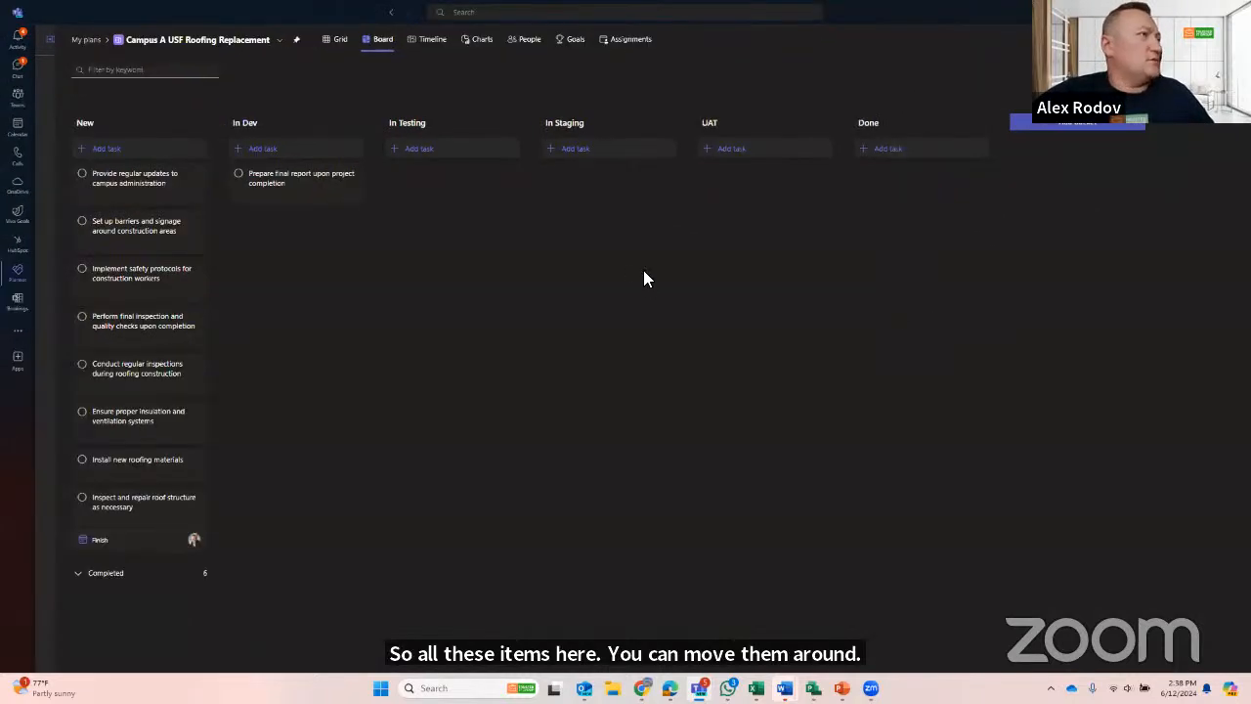
left_click_drag(130, 230, 430, 176)
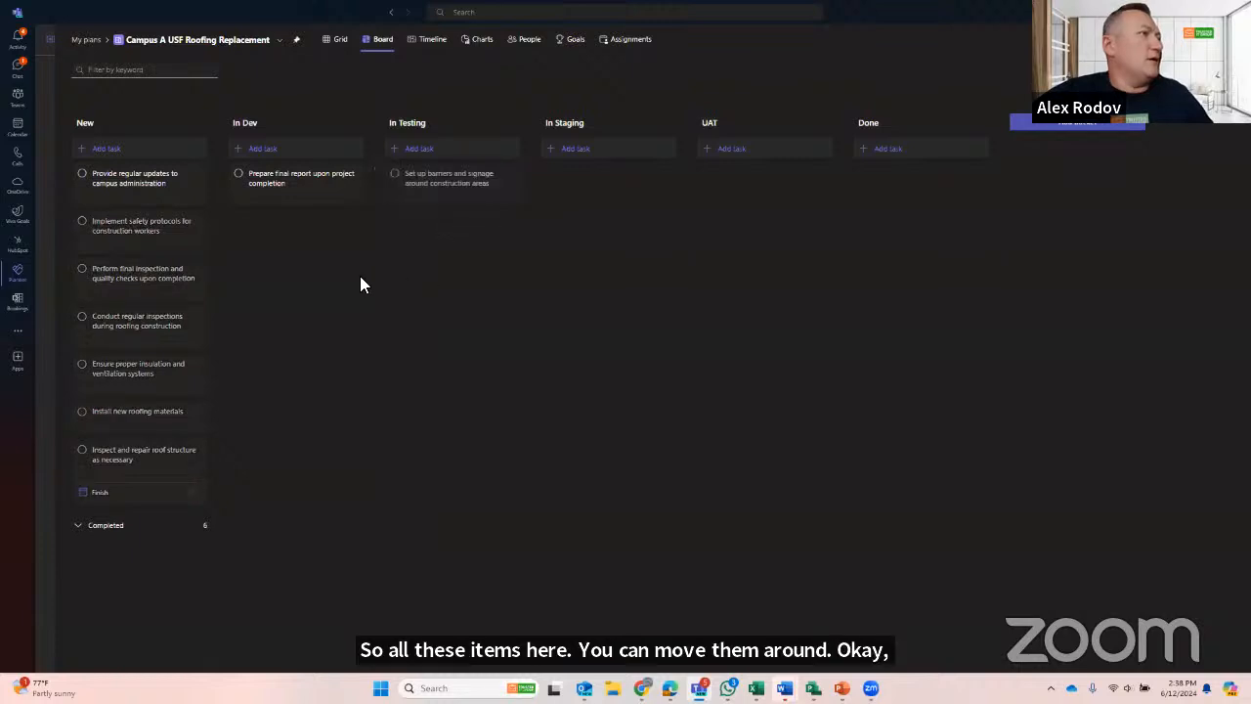
left_click_drag(152, 241, 602, 274)
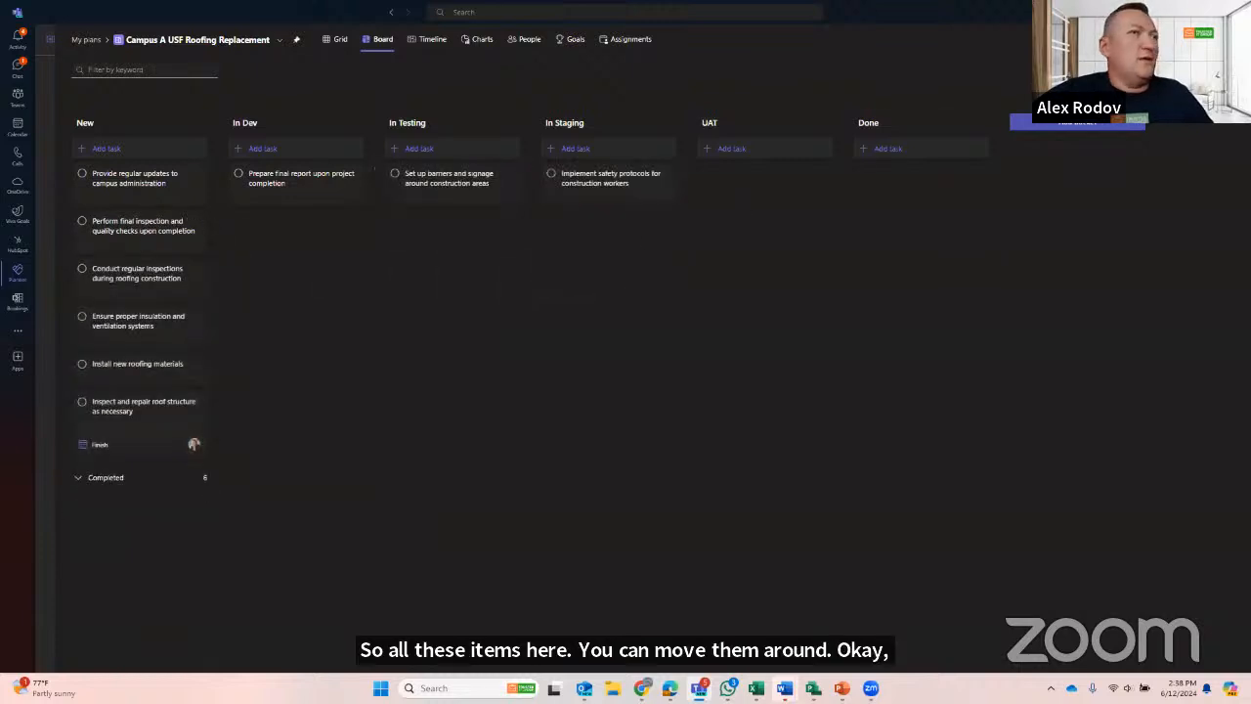
- Group the board's tasks by Assigned to
left_click(1198, 70)
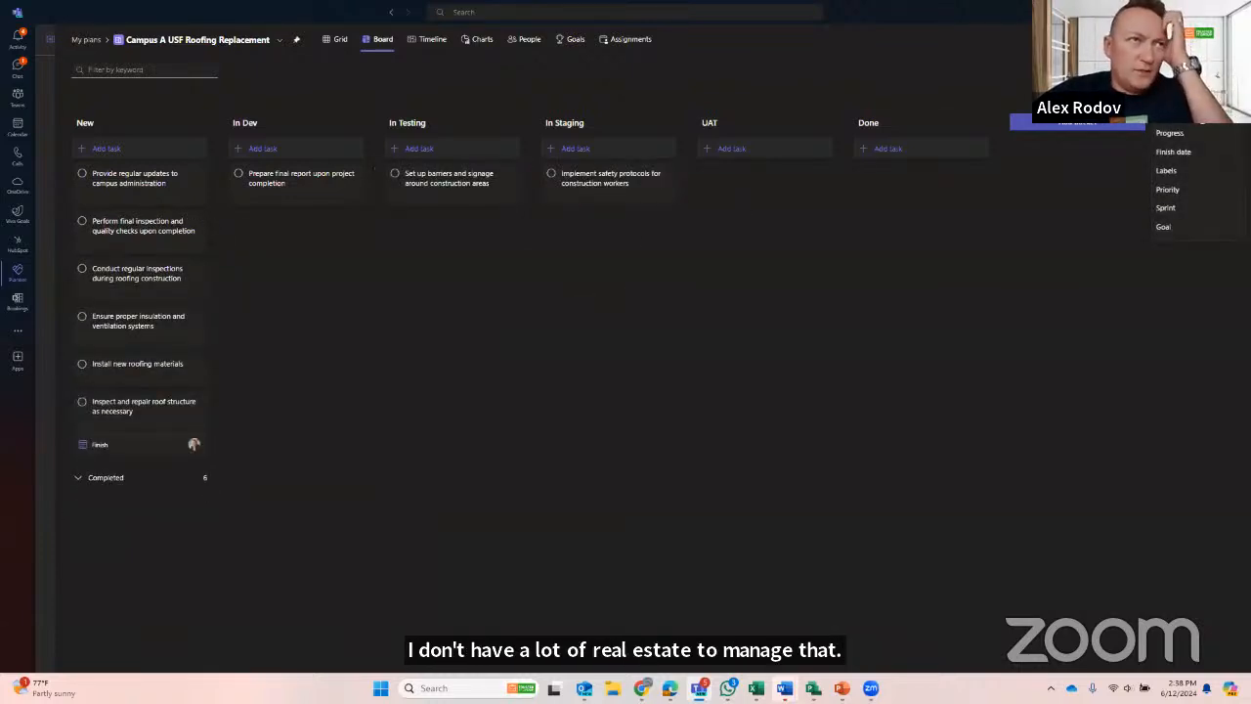
left_click(1191, 125)
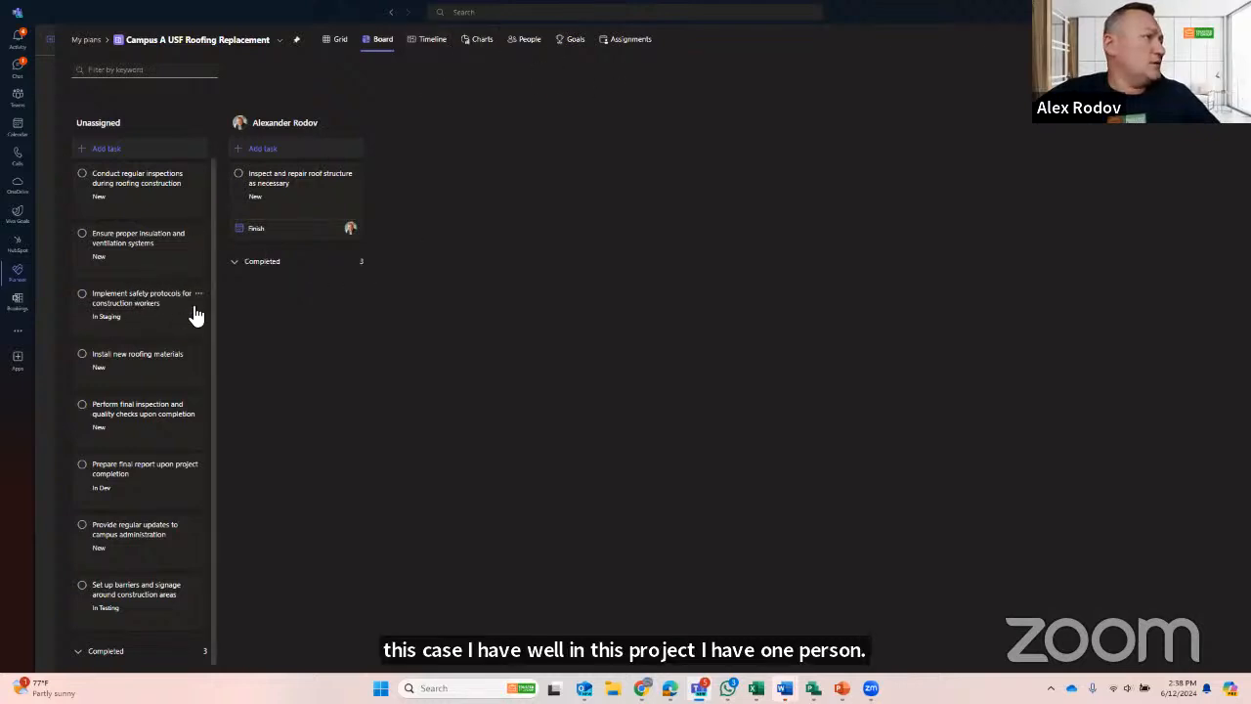
- Open the task "Ensure proper insulation and ventilation systems" and assign it to a second team member found by first name
left_click(122, 241)
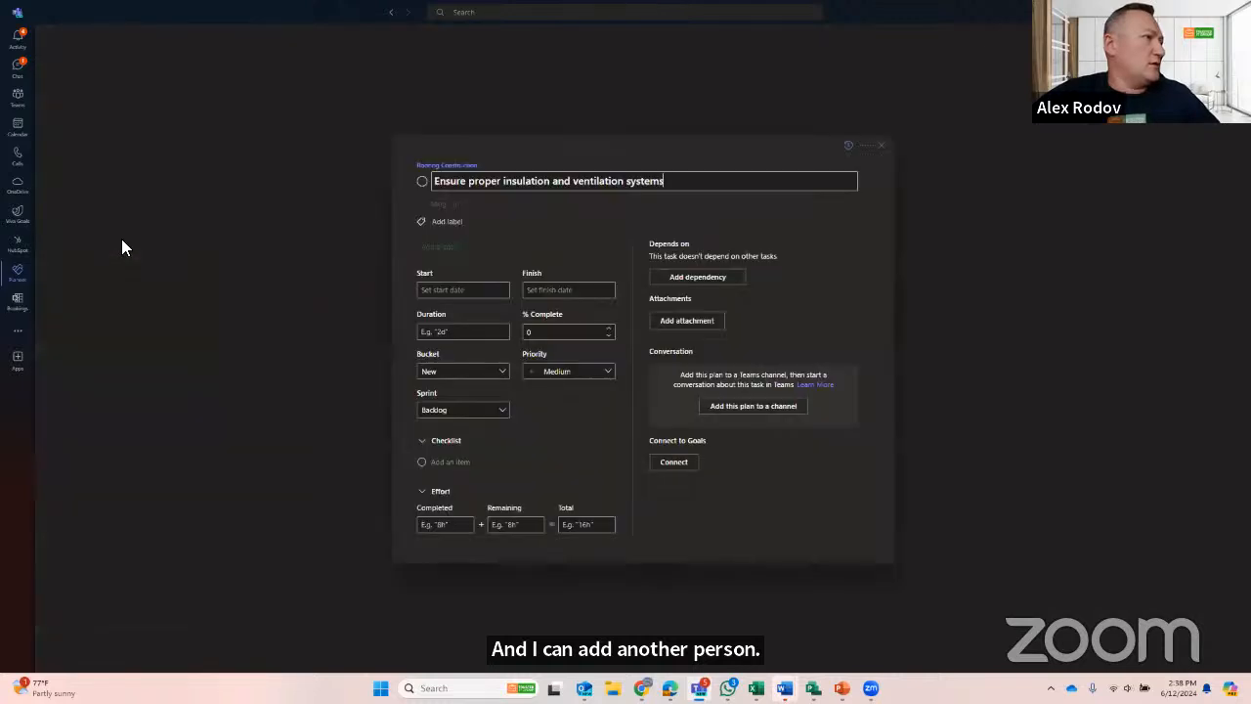
left_click(466, 204)
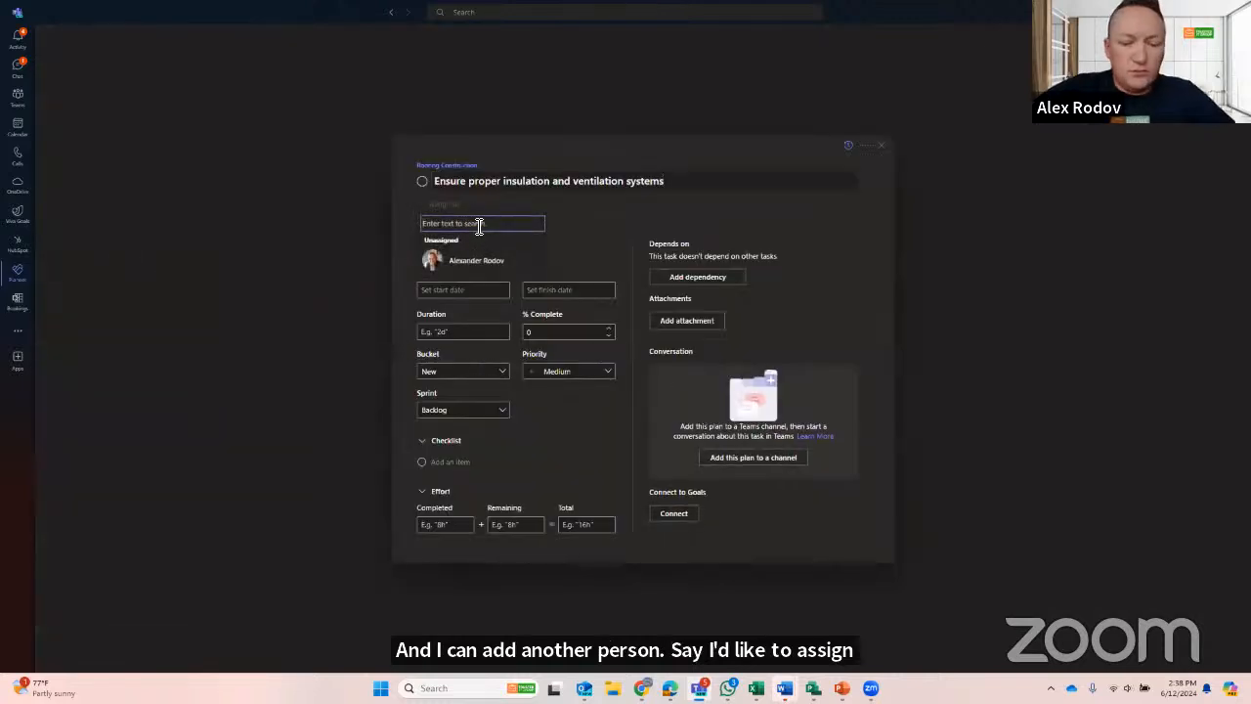
type("yuri")
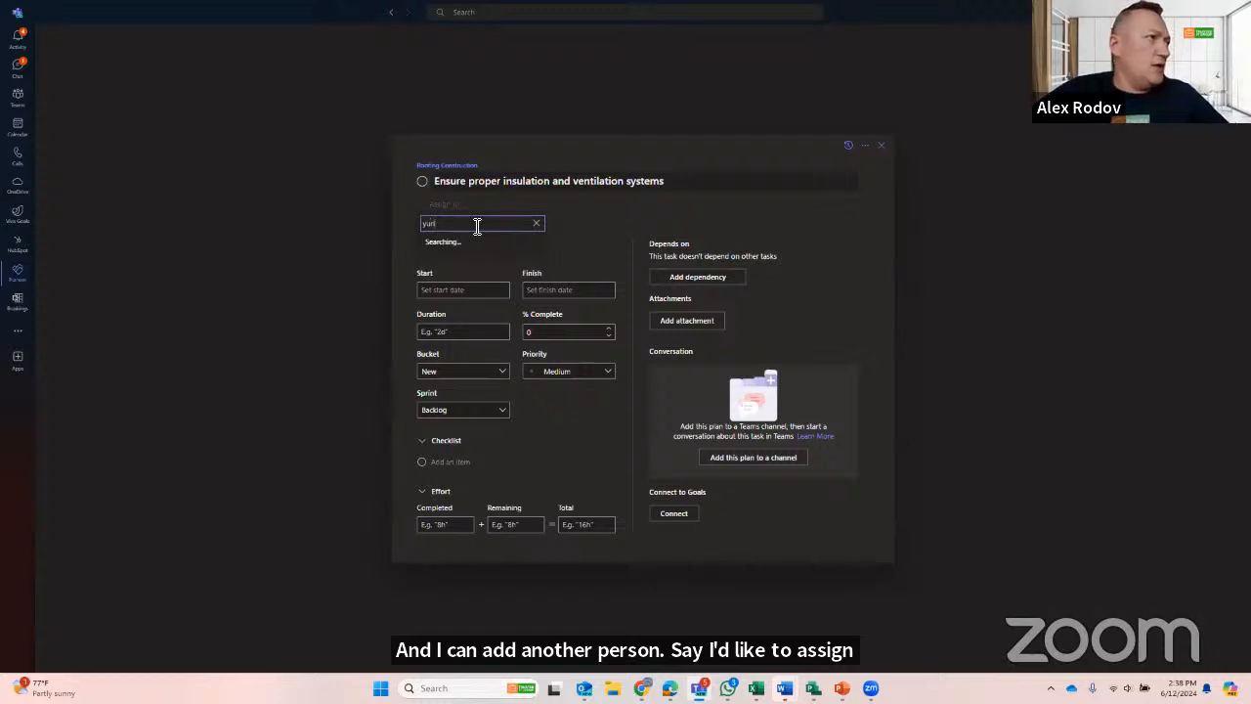
left_click(475, 257)
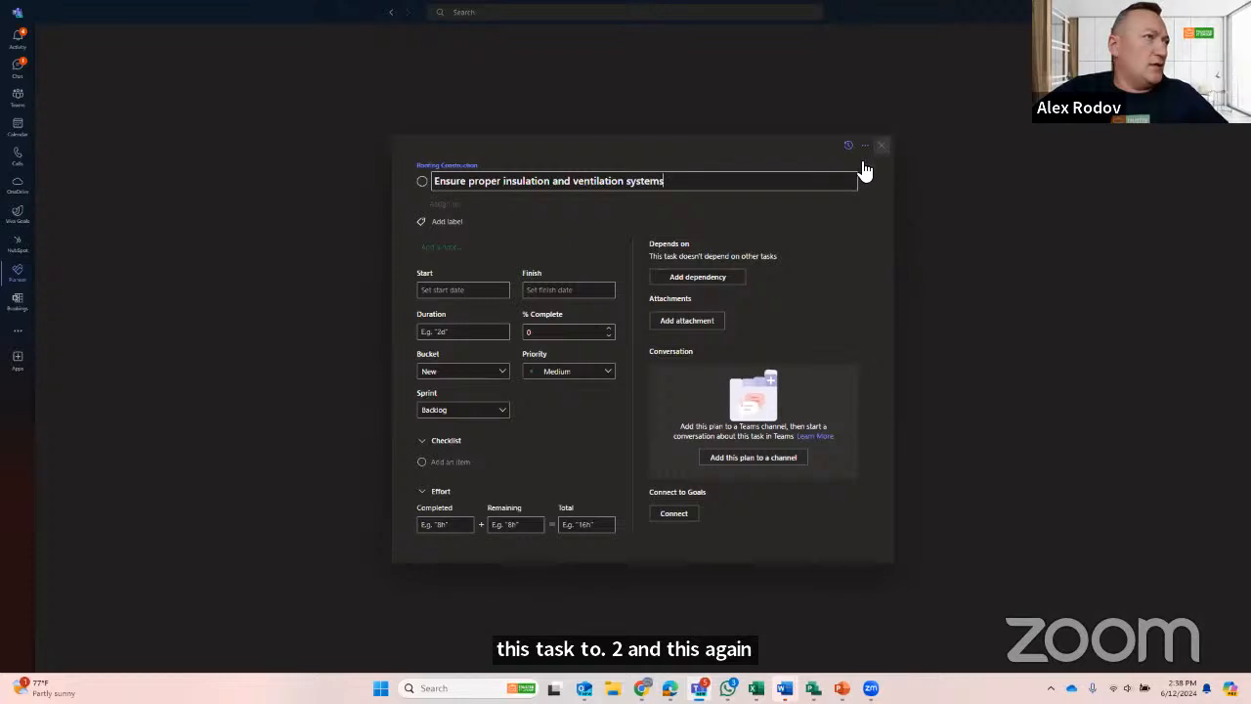
left_click(799, 208)
left_click(862, 274)
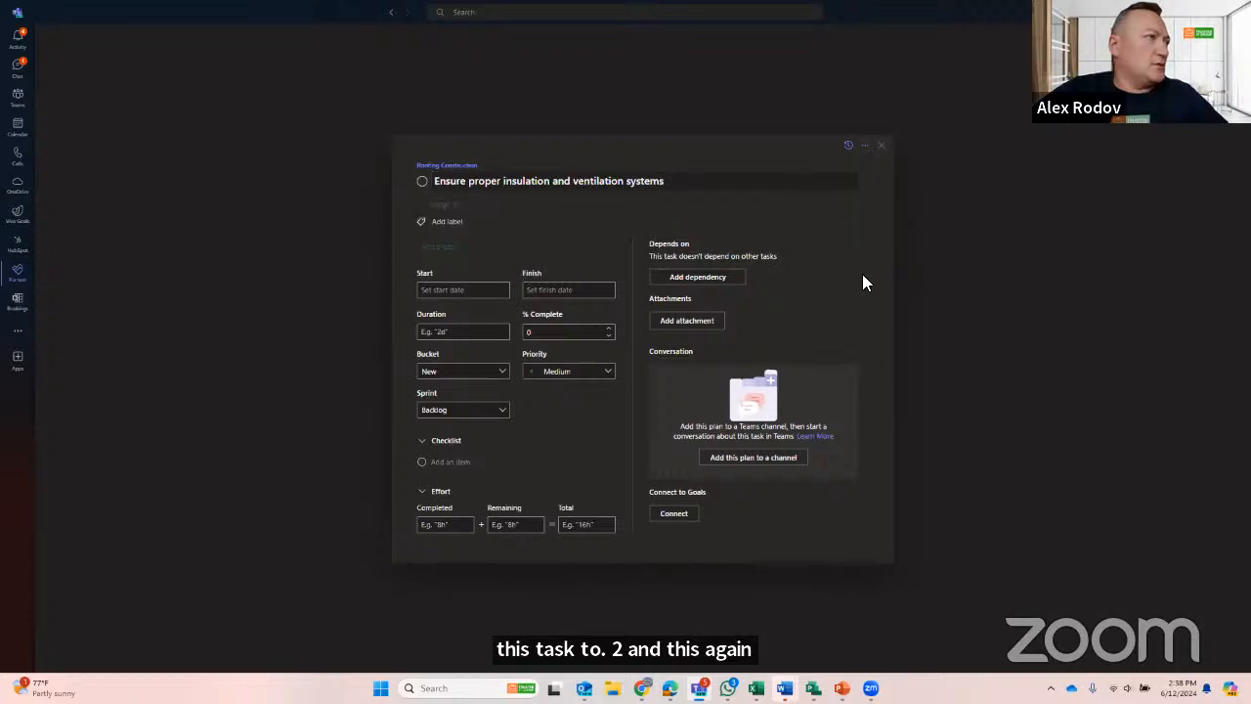
left_click(455, 208)
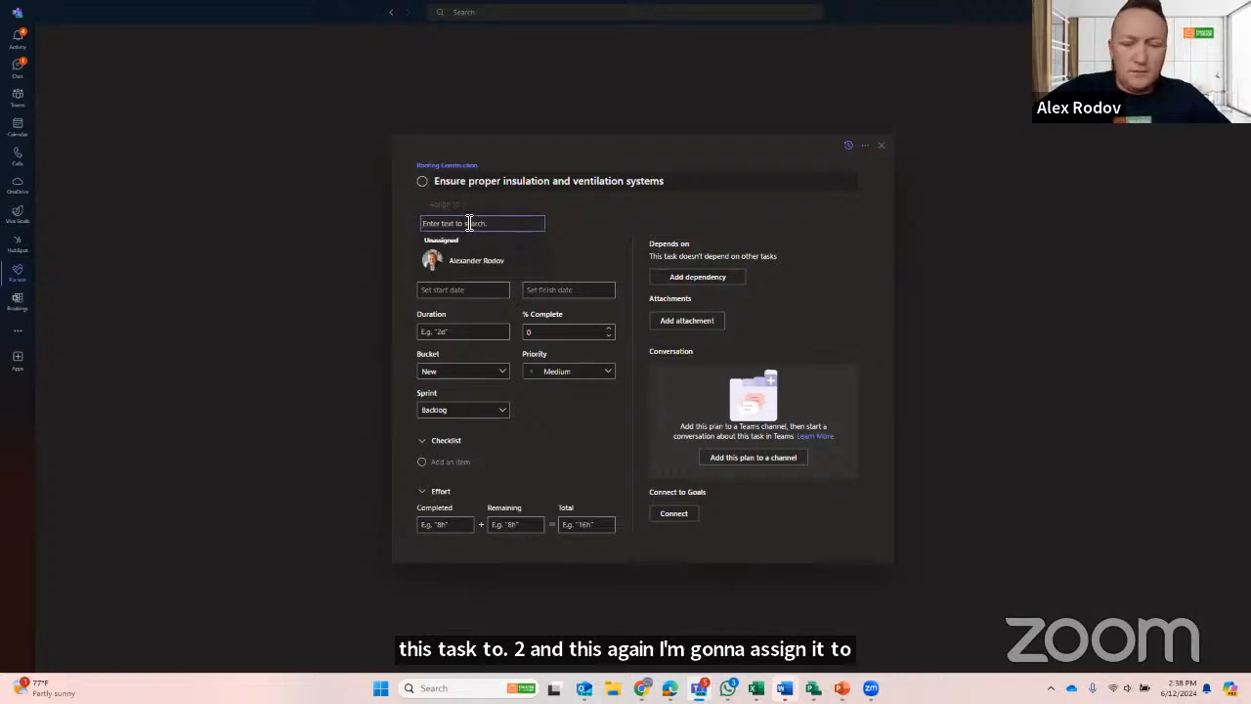
type("yuri")
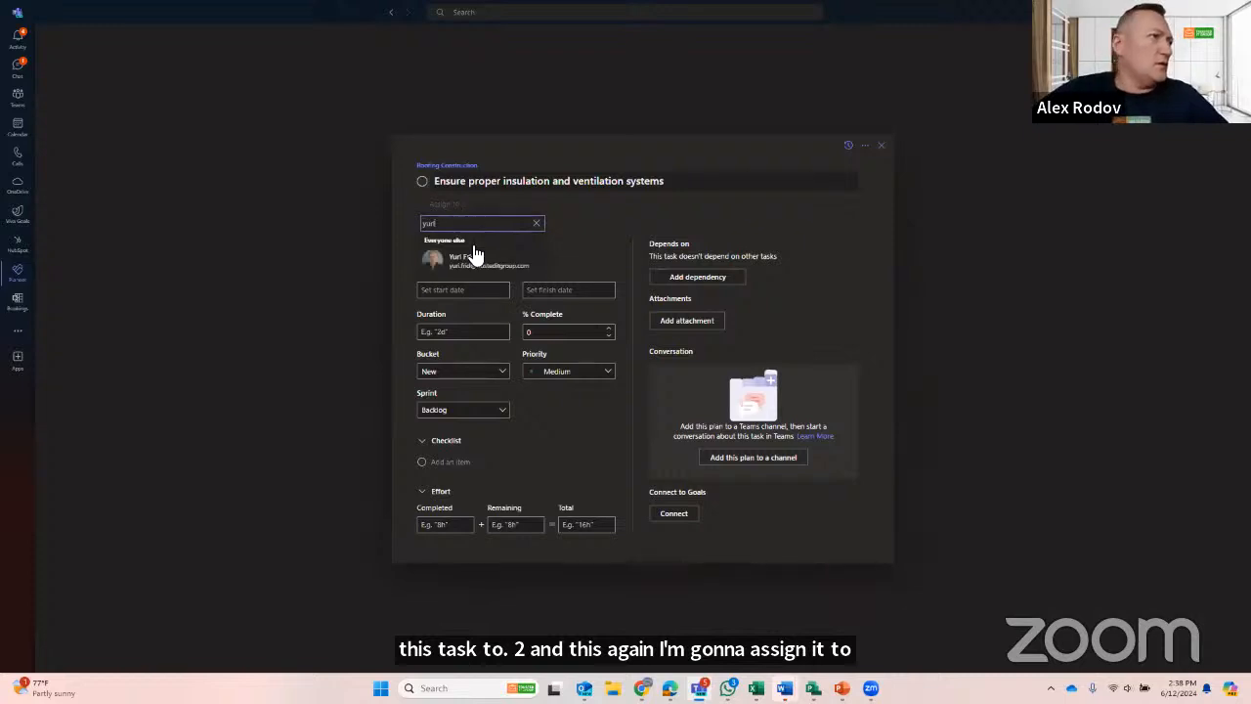
left_click(476, 264)
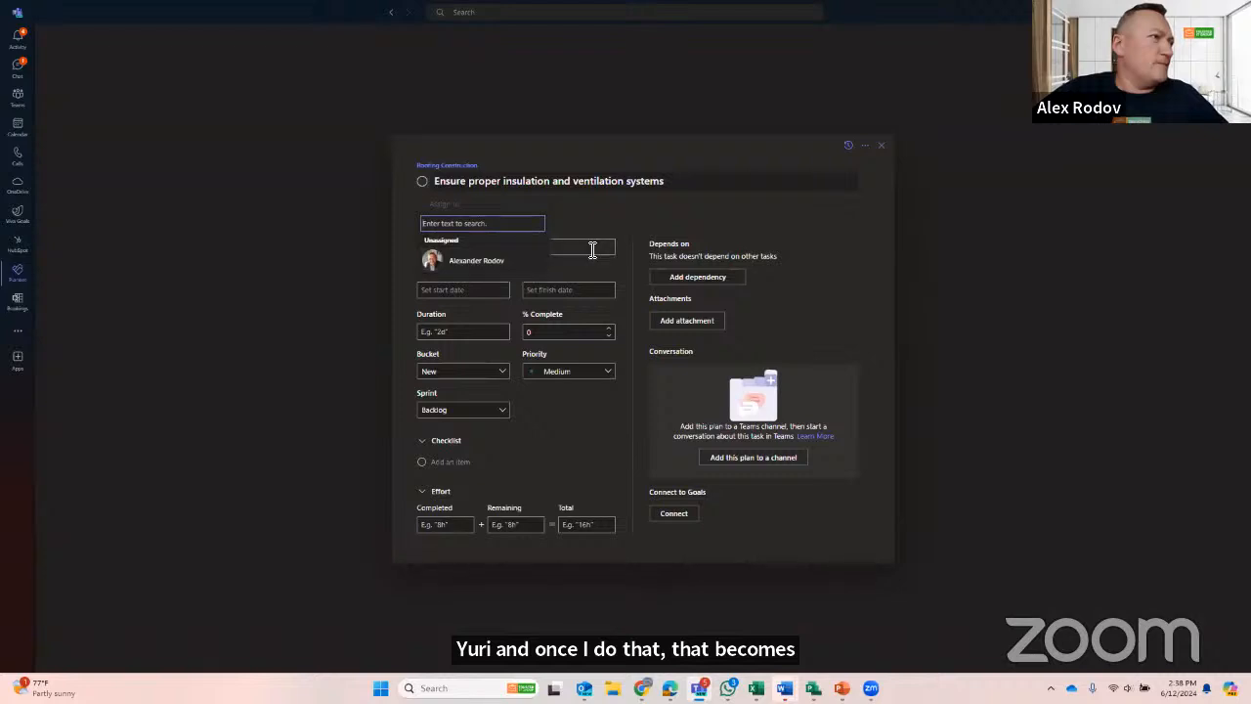
left_click(592, 245)
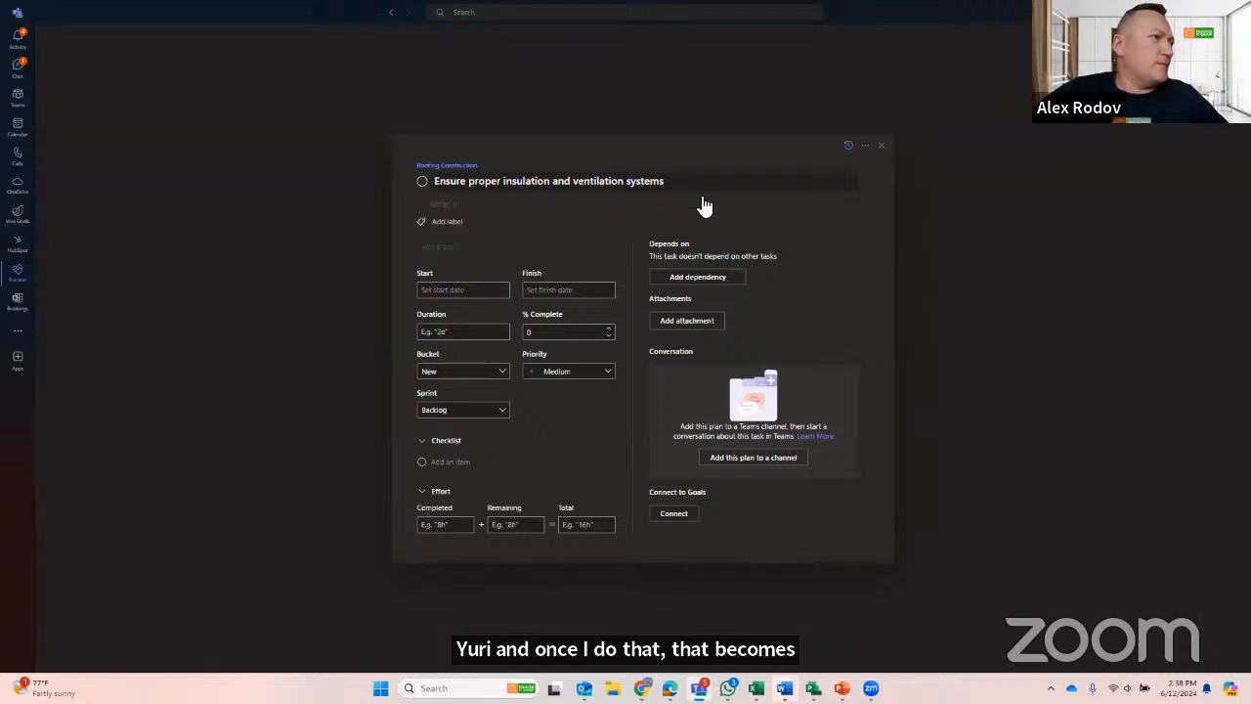
- Close the task details and share the plan by adding a new group
left_click(881, 144)
left_click(701, 390)
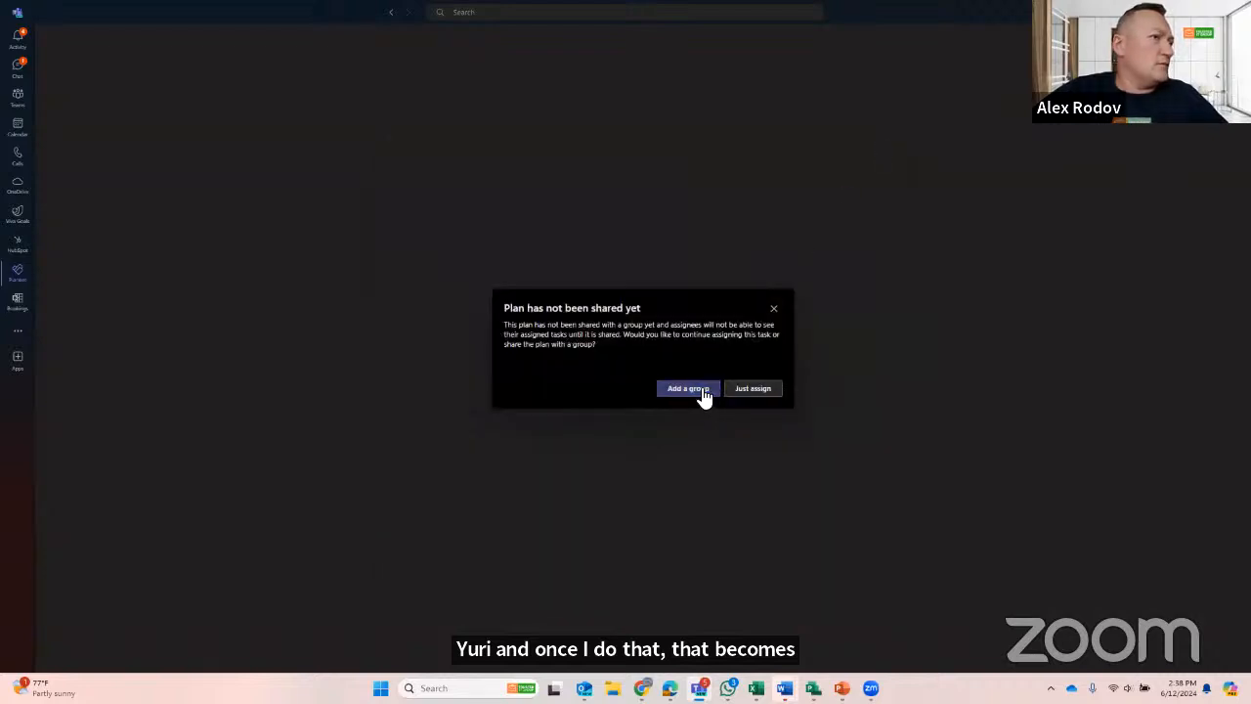
left_click(736, 450)
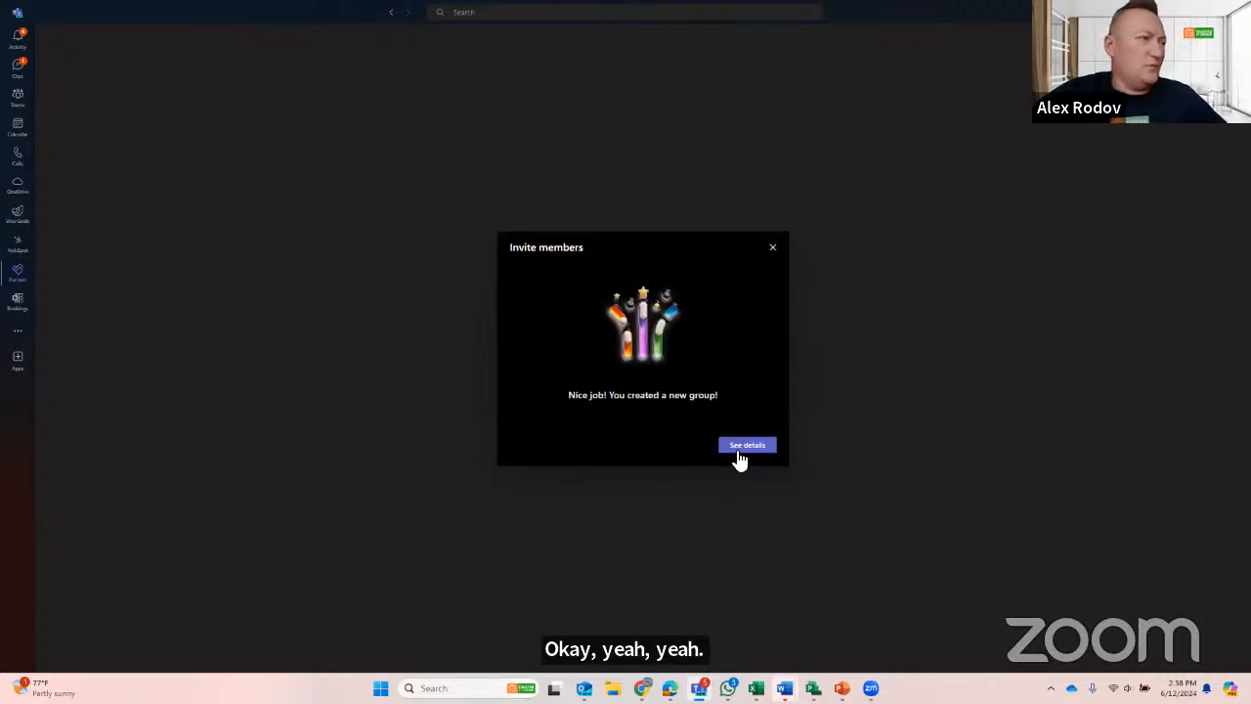
left_click(775, 246)
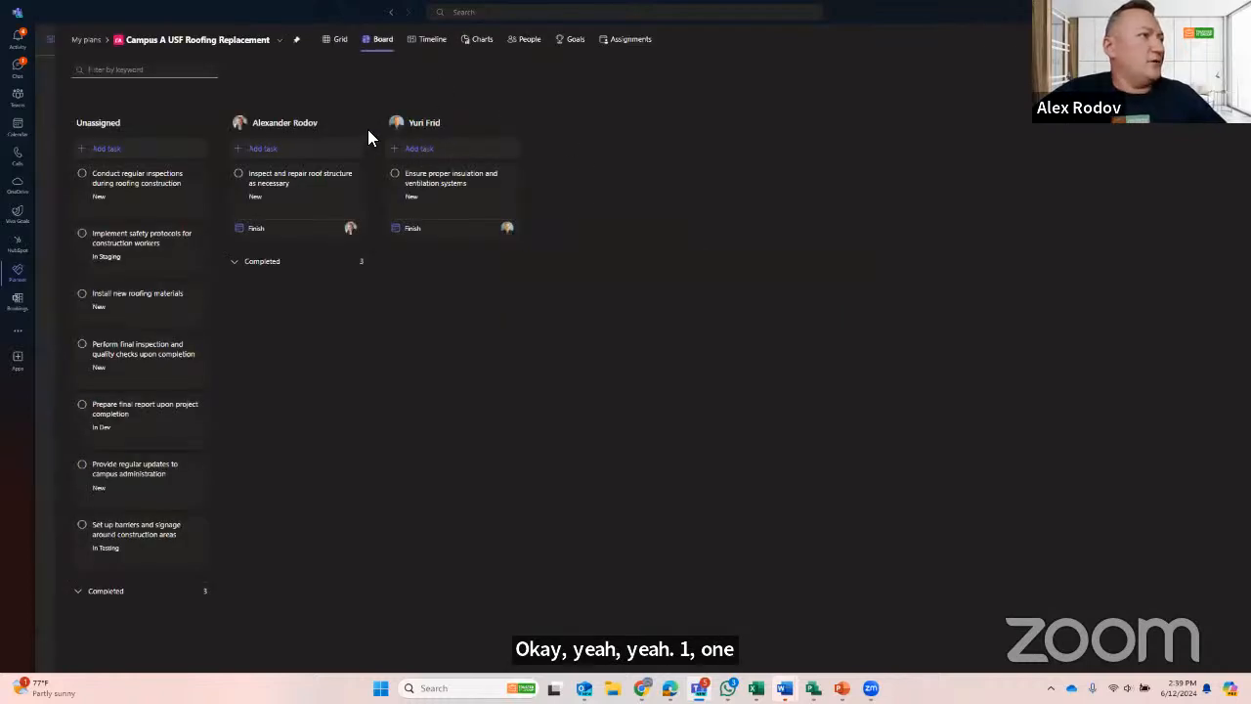
- Assign the regular-inspections, final-inspection and campus-updates tasks to the newly added member and the final-report task to the original assignee
left_click_drag(139, 203, 429, 242)
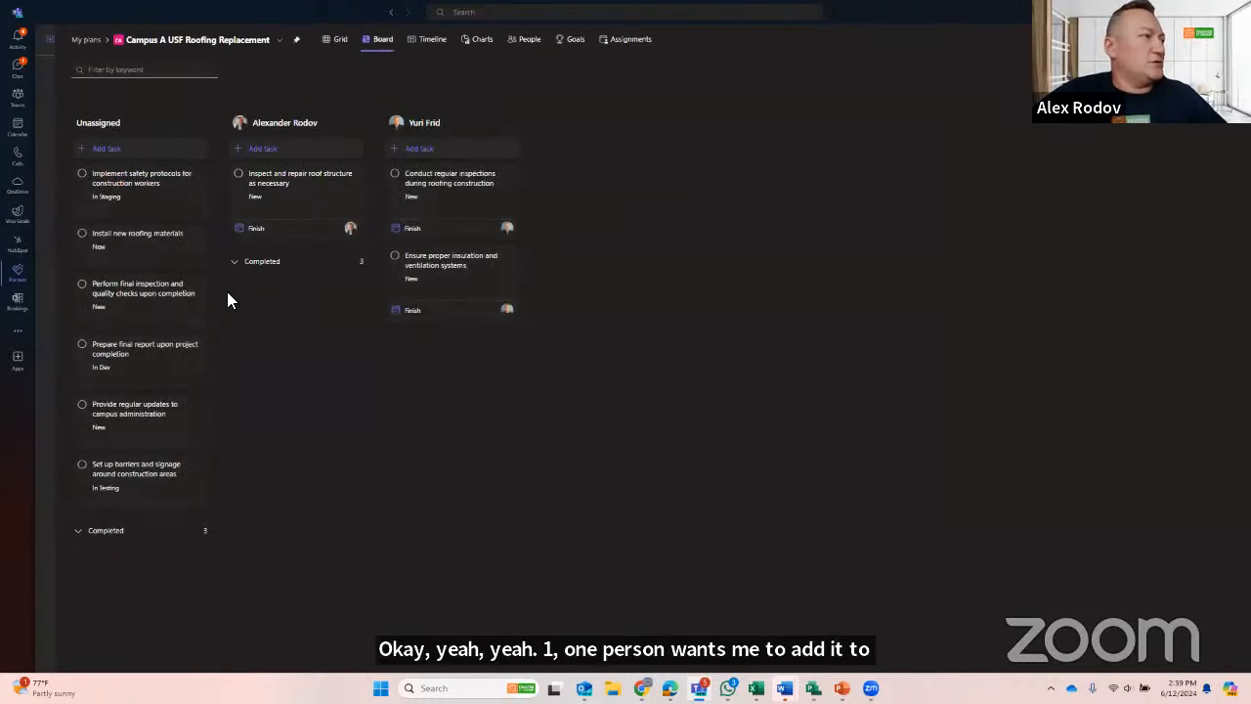
left_click_drag(166, 293, 404, 372)
left_click_drag(159, 306, 513, 410)
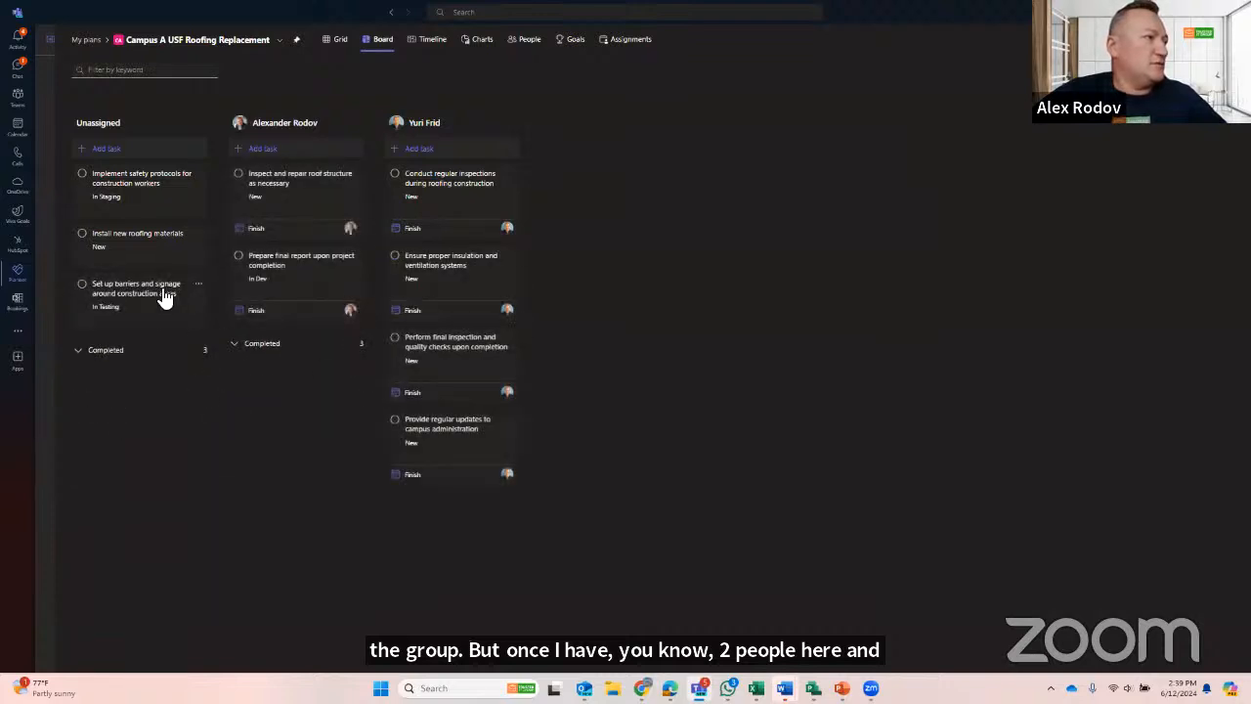
- Assign the barriers and new-roofing-materials tasks to the original assignee and "Create a detailed work breakdown structure for roofing" to the newly added member
left_click_drag(162, 290, 284, 337)
left_click_drag(166, 293, 449, 294)
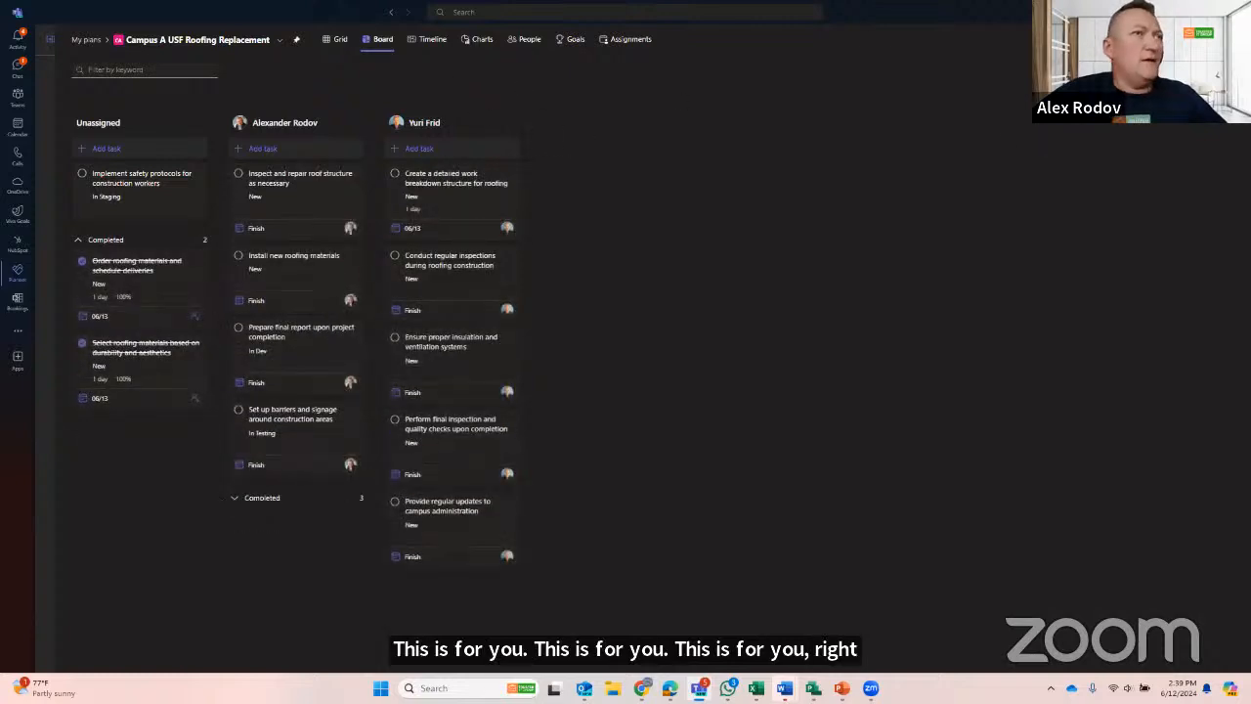
- Group the board by Progress and move "Create a detailed work breakdown structure for roofing" to Completed and "Conduct regular inspections during roofing construction" to In progress
left_click(1182, 71)
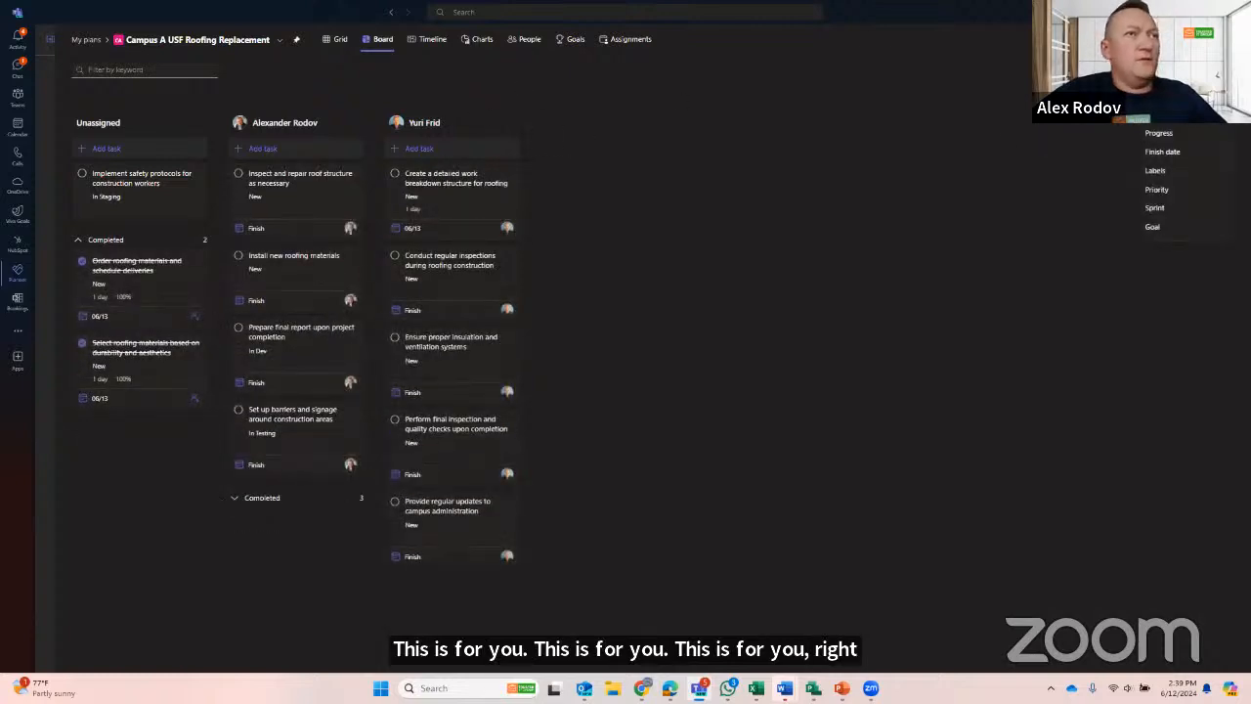
left_click(1172, 135)
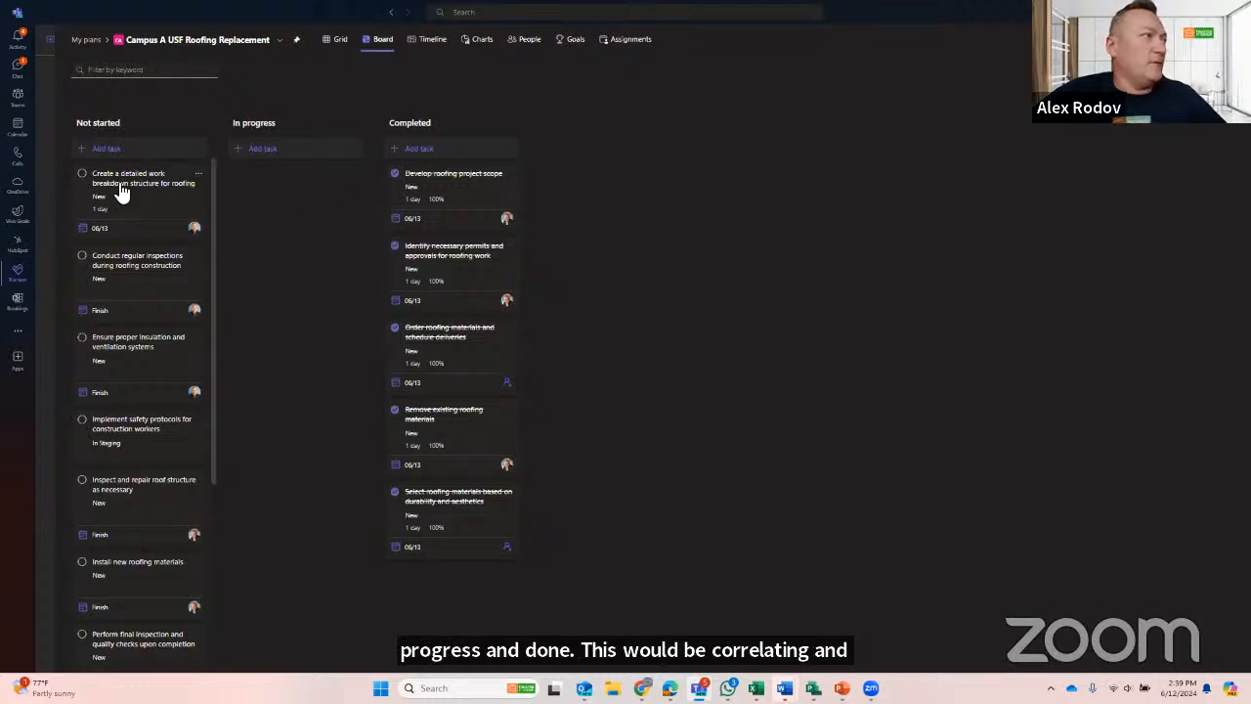
left_click_drag(150, 201, 496, 297)
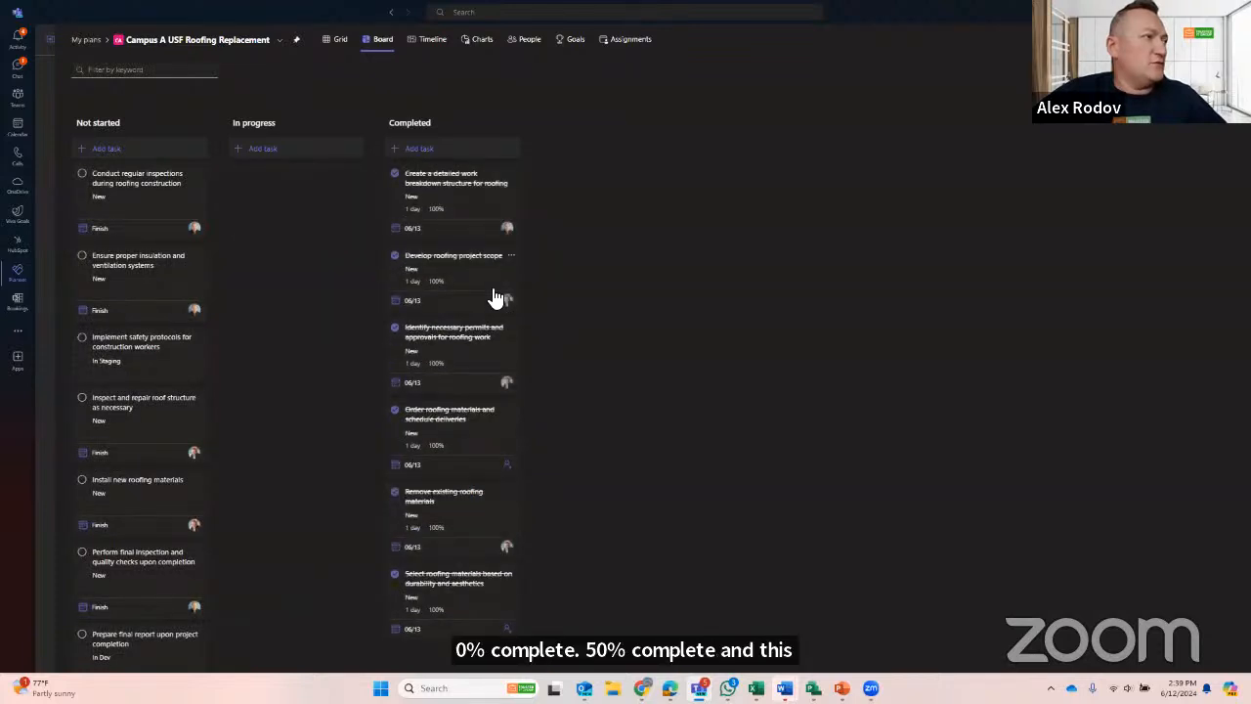
left_click_drag(137, 181, 293, 191)
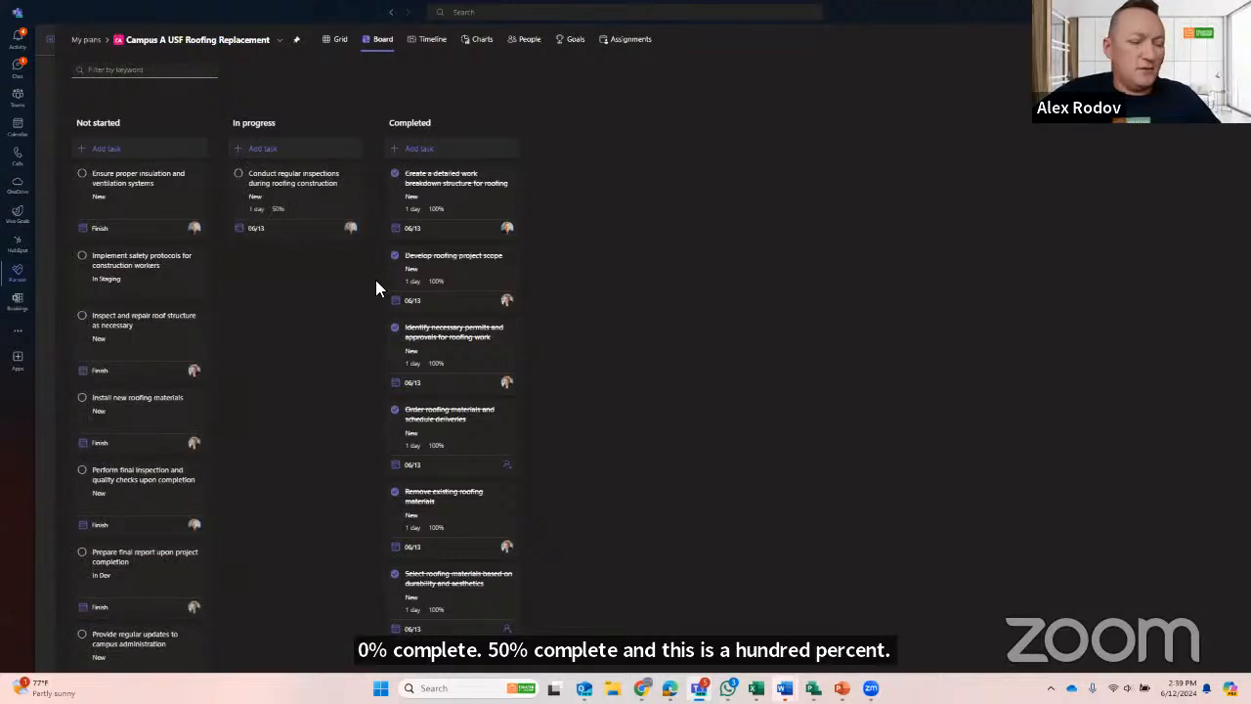
- Review the board's tasks grouped by Finish date and by Labels
scroll(435, 301, "up", 2)
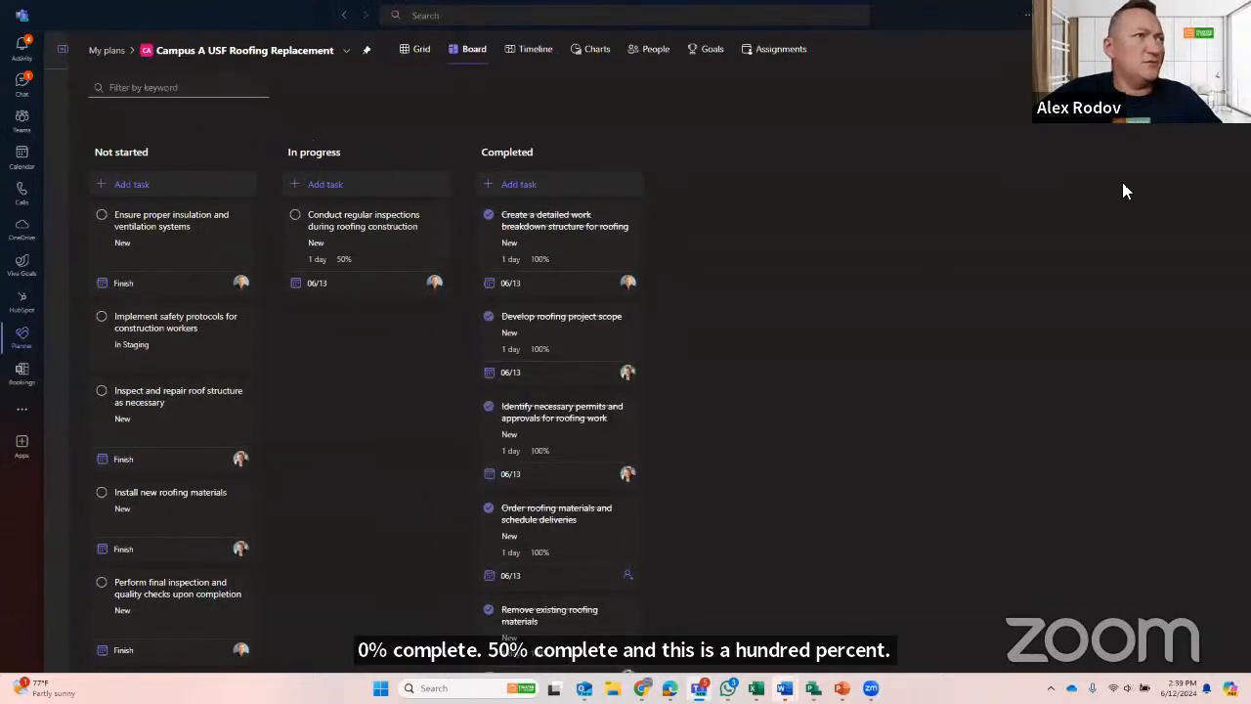
left_click(1183, 88)
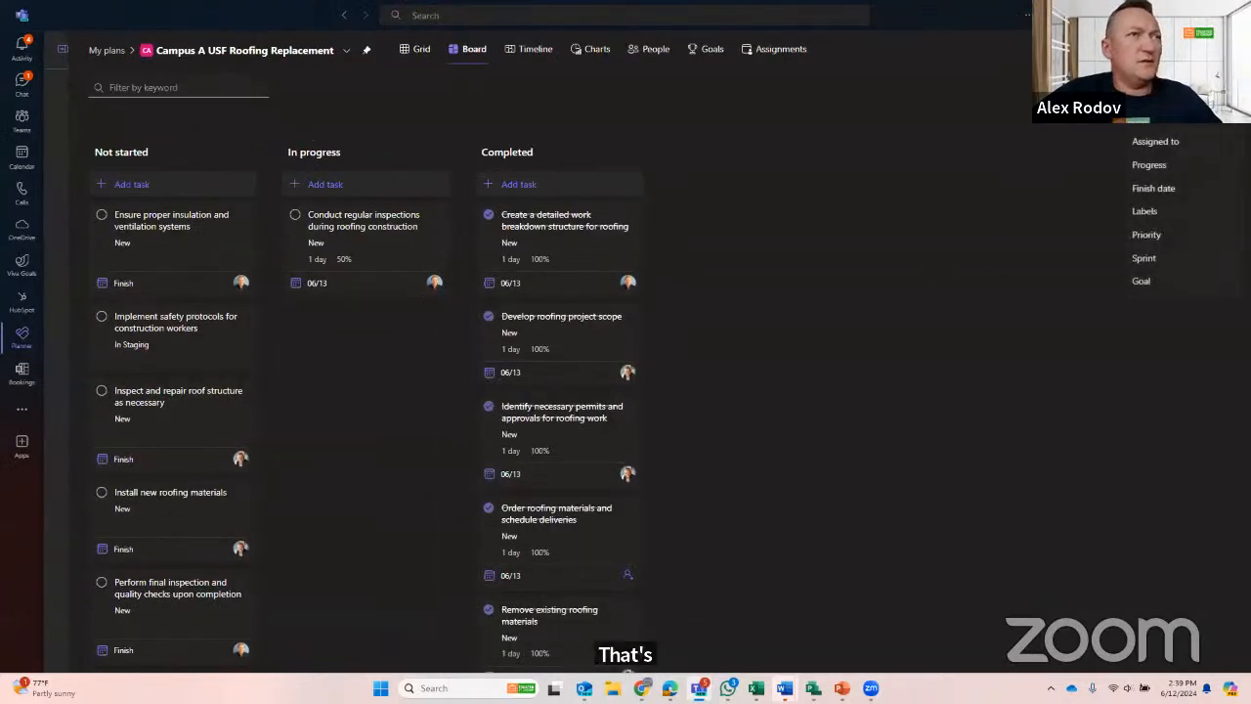
left_click(1153, 190)
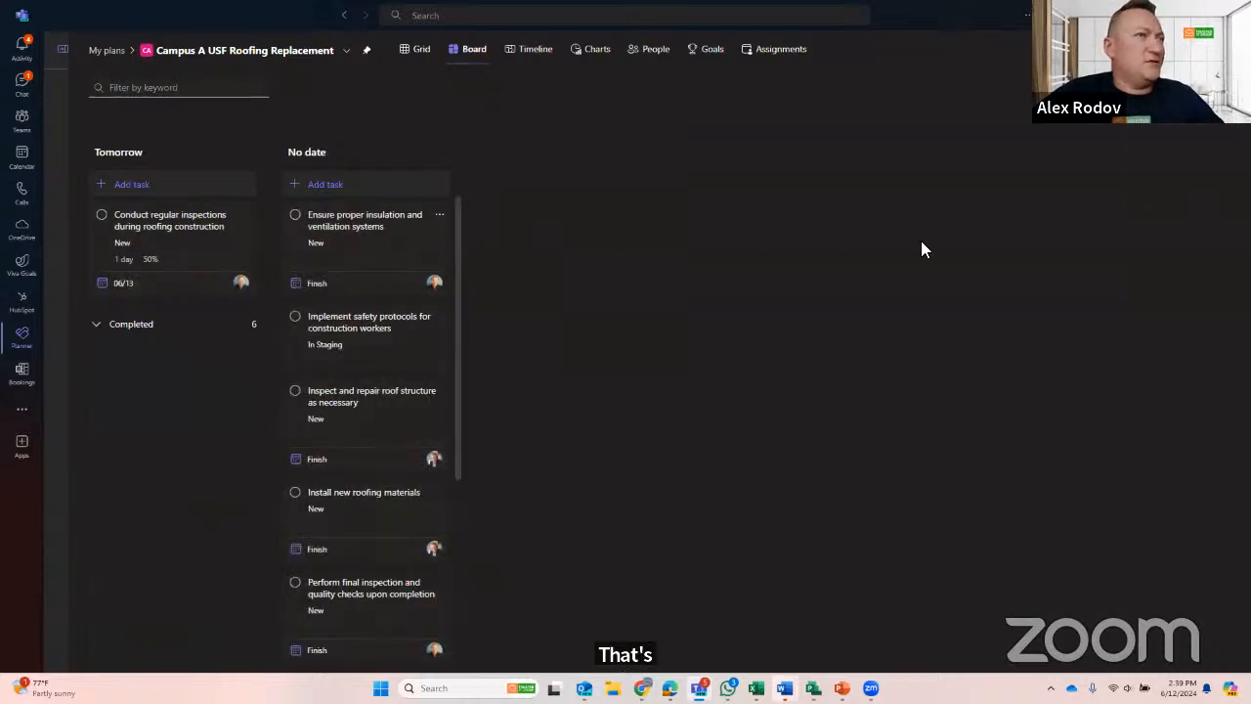
left_click(1150, 78)
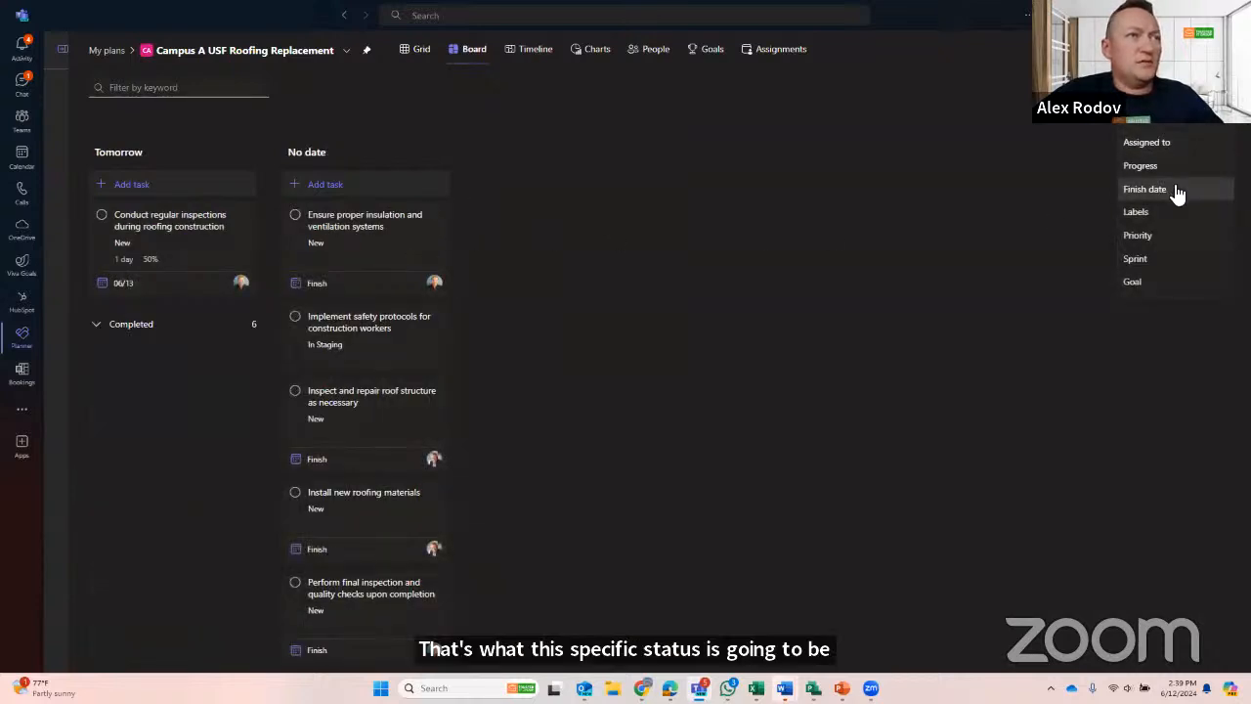
left_click(1172, 219)
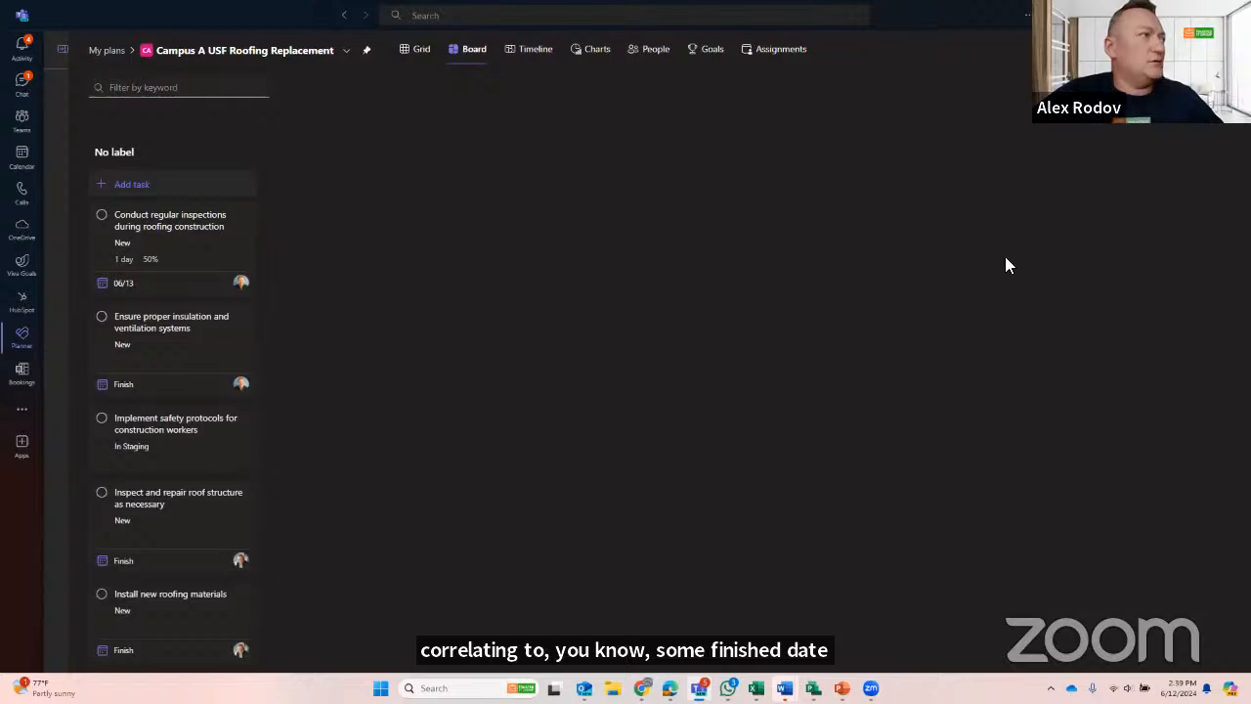
- Review the board's tasks grouped by Priority and by Sprint
left_click(1150, 78)
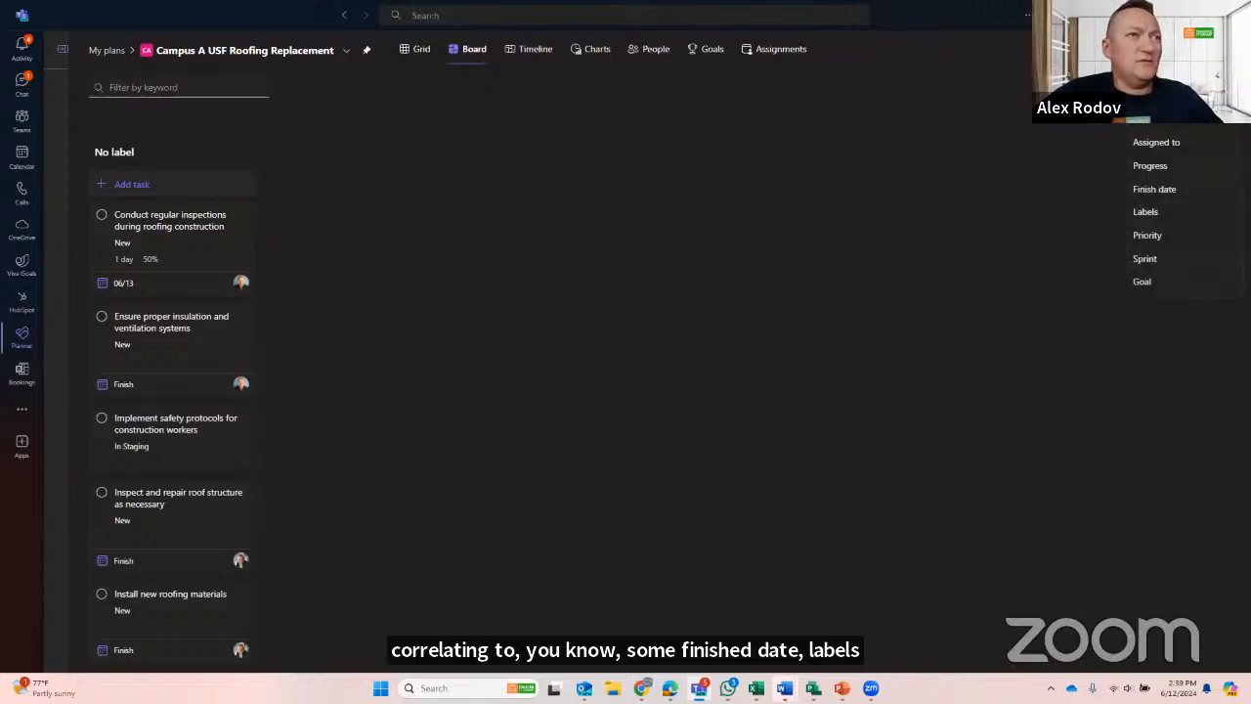
left_click(1181, 234)
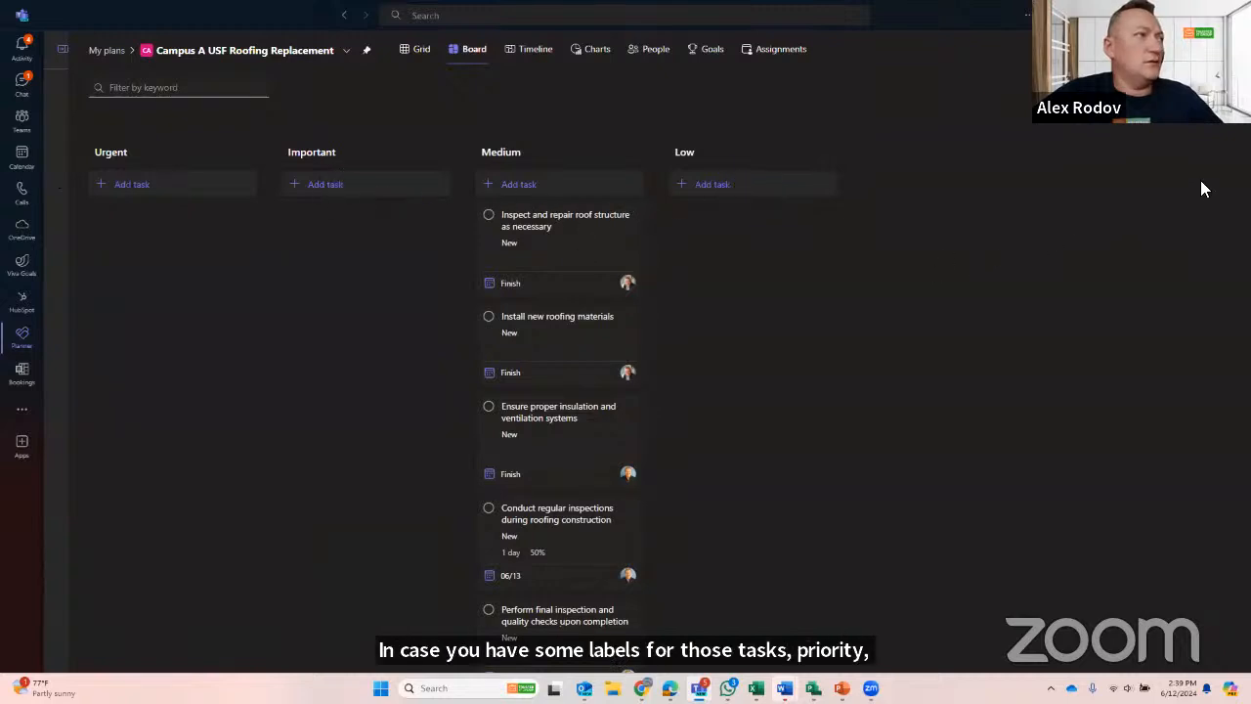
left_click(1143, 86)
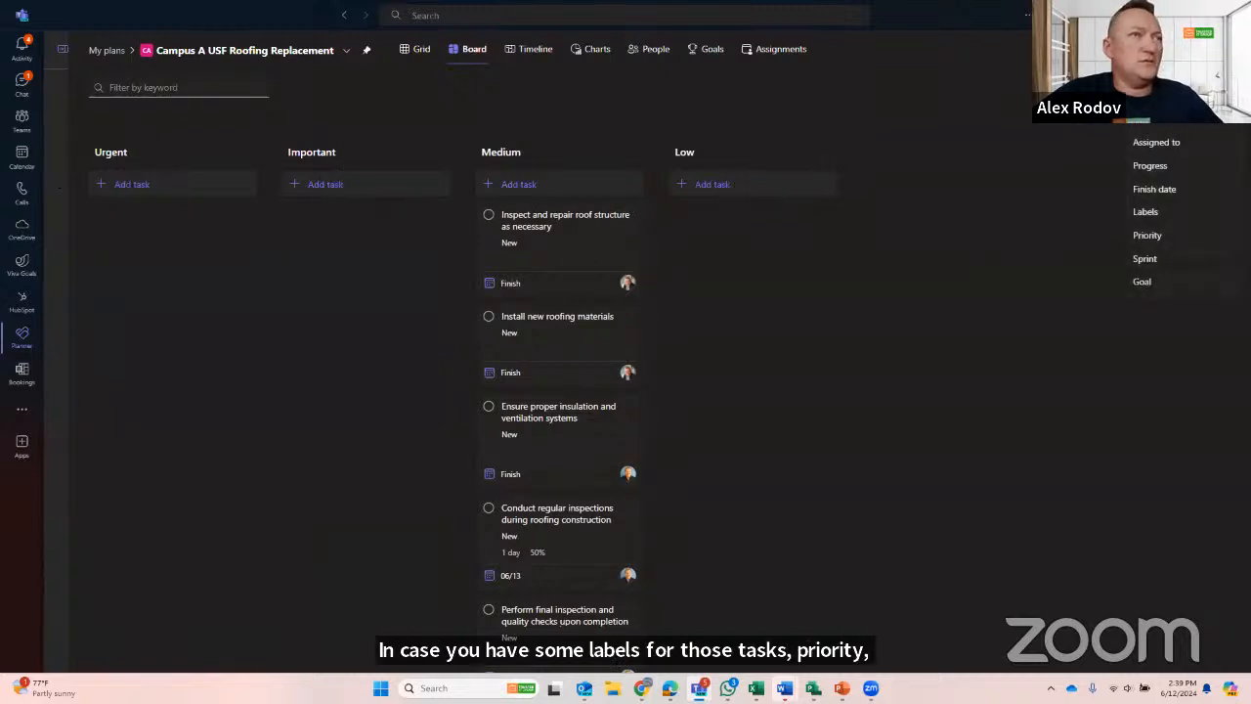
left_click(1158, 260)
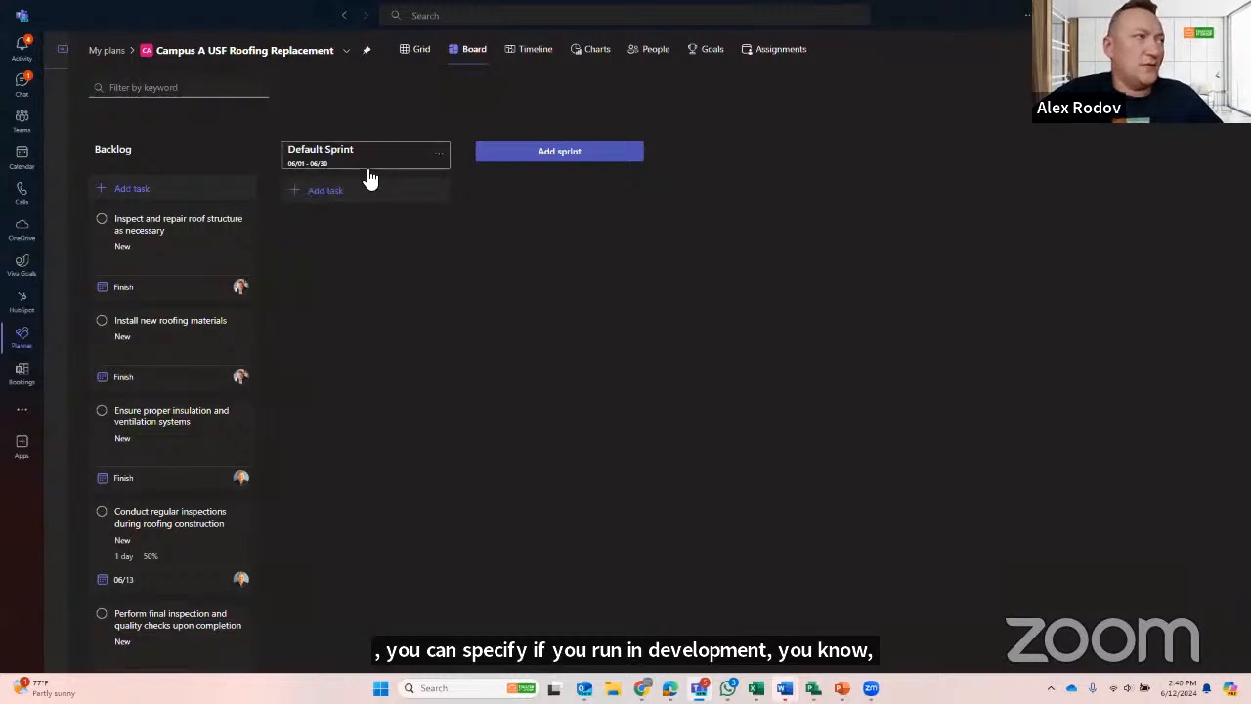
- Group the board by Goal, and check the plan's full goals list before returning to the board
left_click(1172, 88)
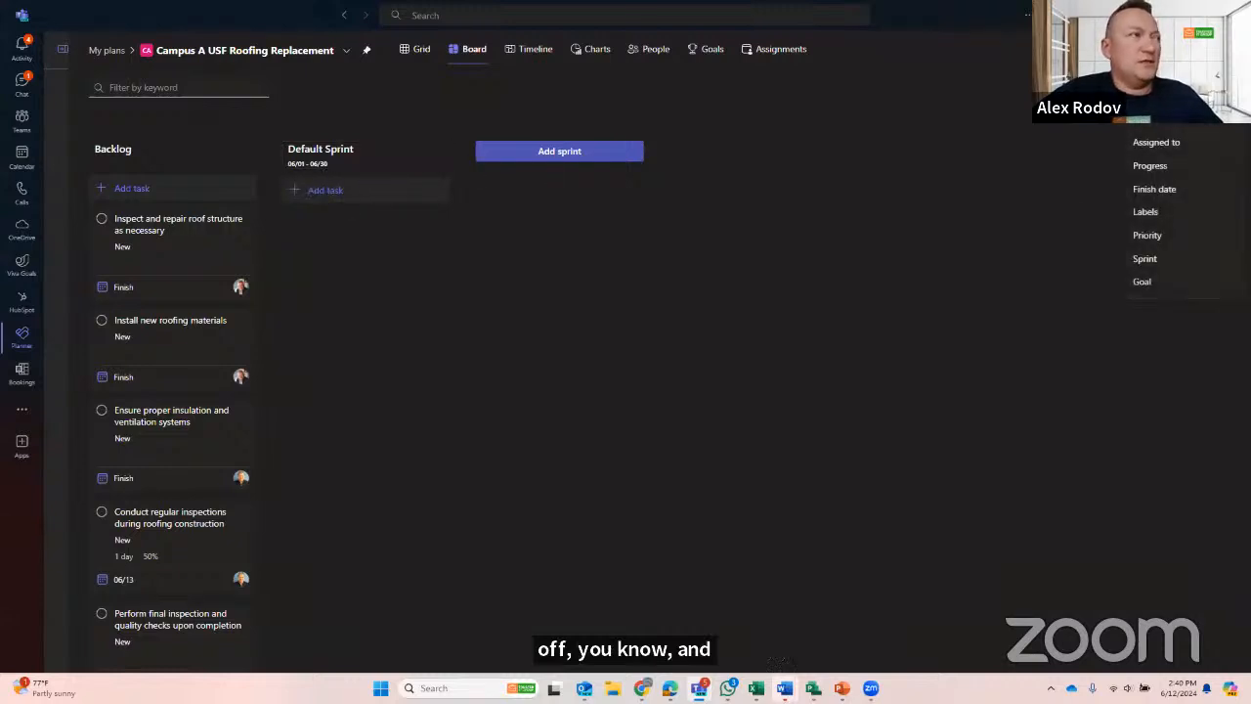
left_click(1154, 283)
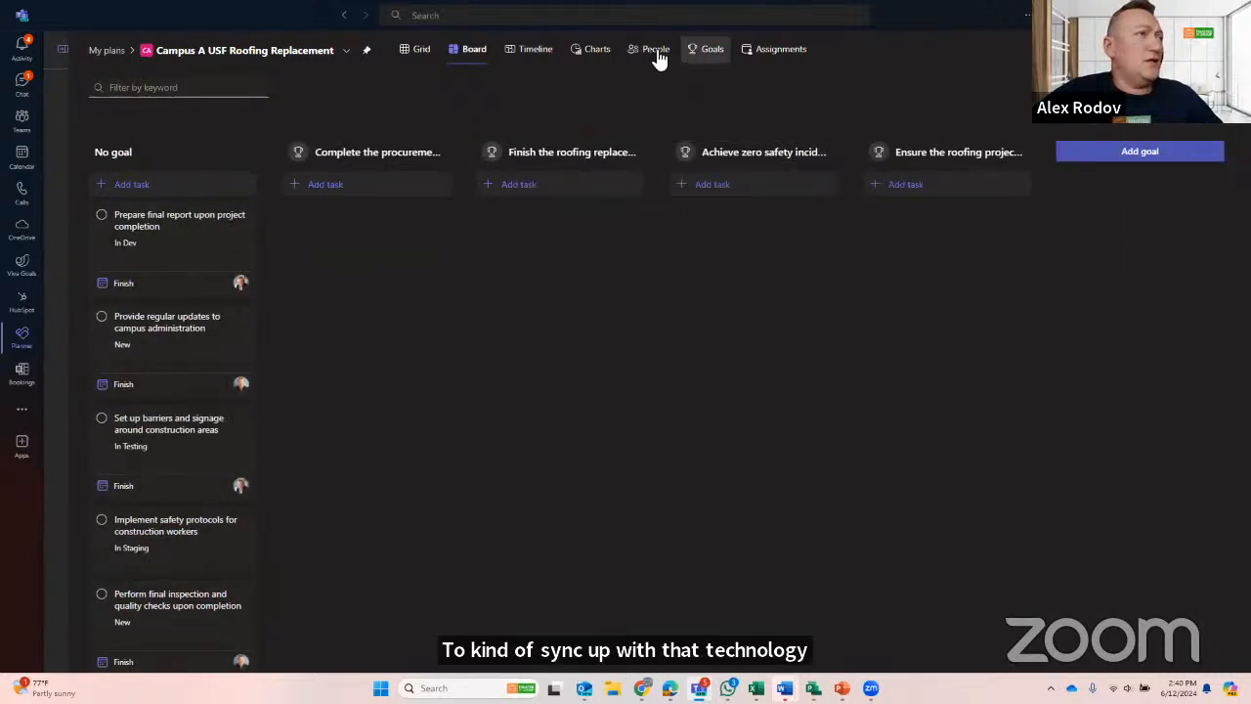
left_click(708, 57)
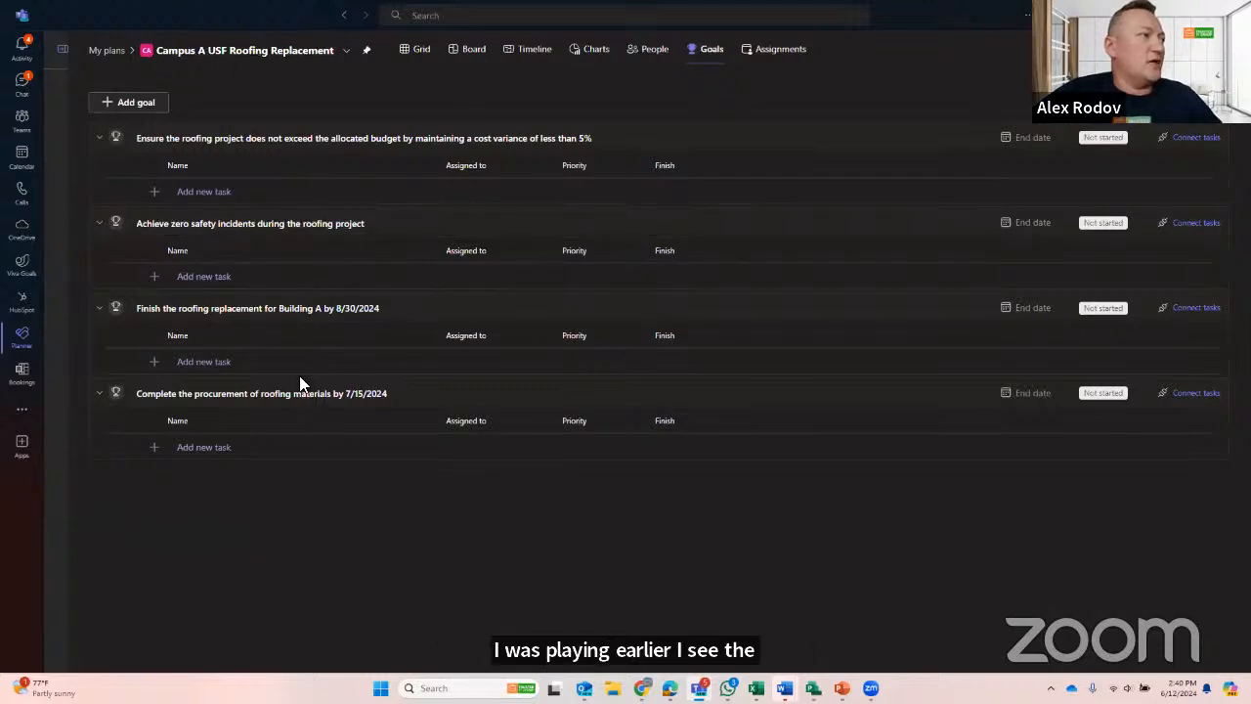
left_click(471, 50)
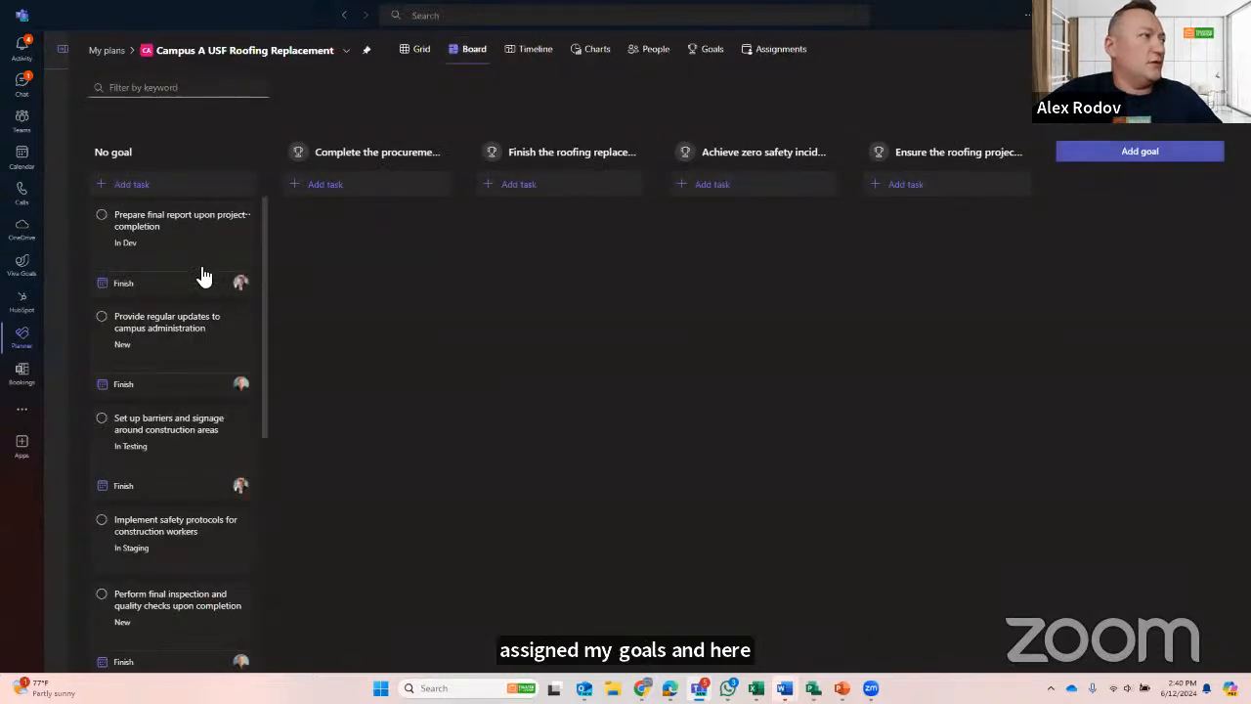
- Assign final report to the procurement goal, campus updates to roofing replacement, safety protocols and regular inspections to zero incidents, and final inspection to the last goal
left_click_drag(191, 242, 382, 280)
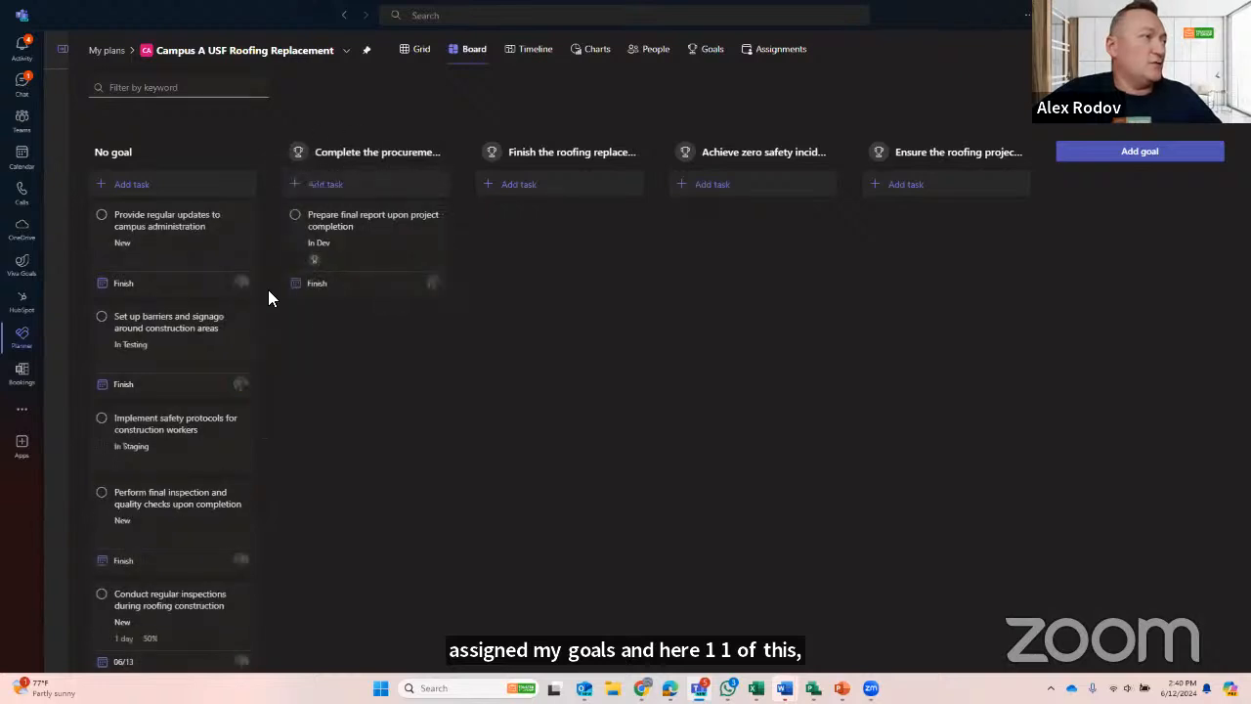
left_click_drag(195, 240, 552, 283)
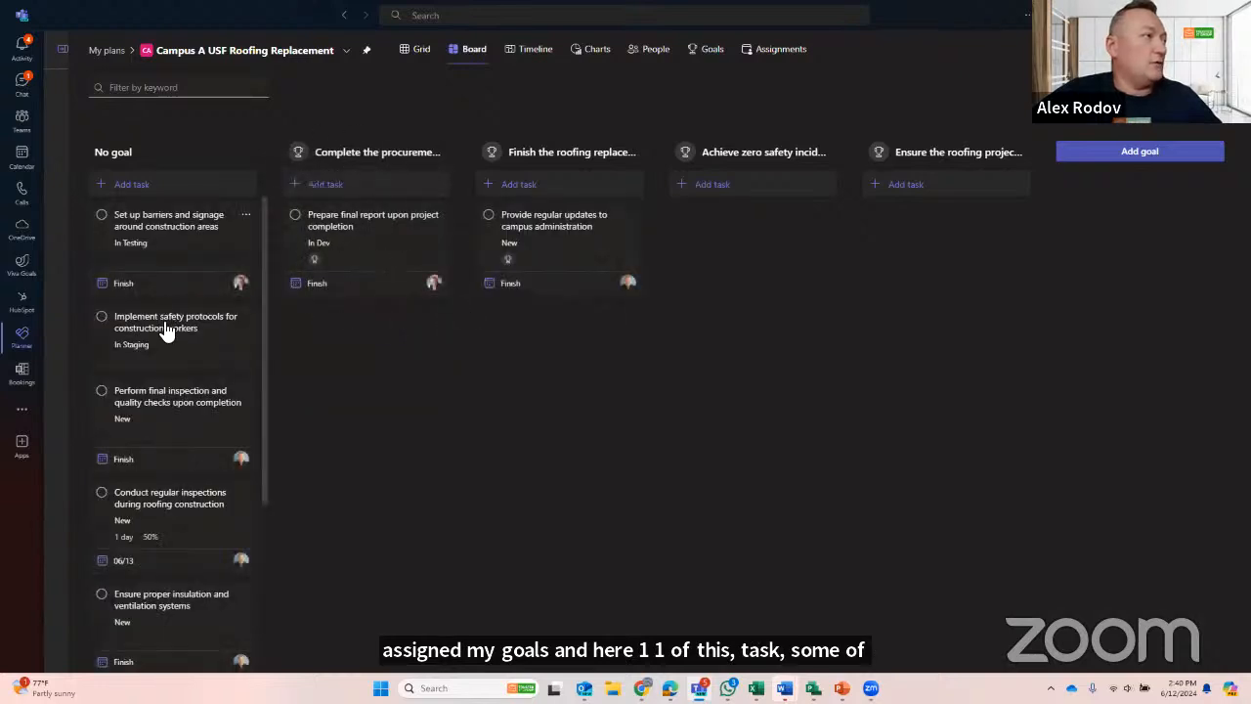
left_click_drag(166, 330, 740, 264)
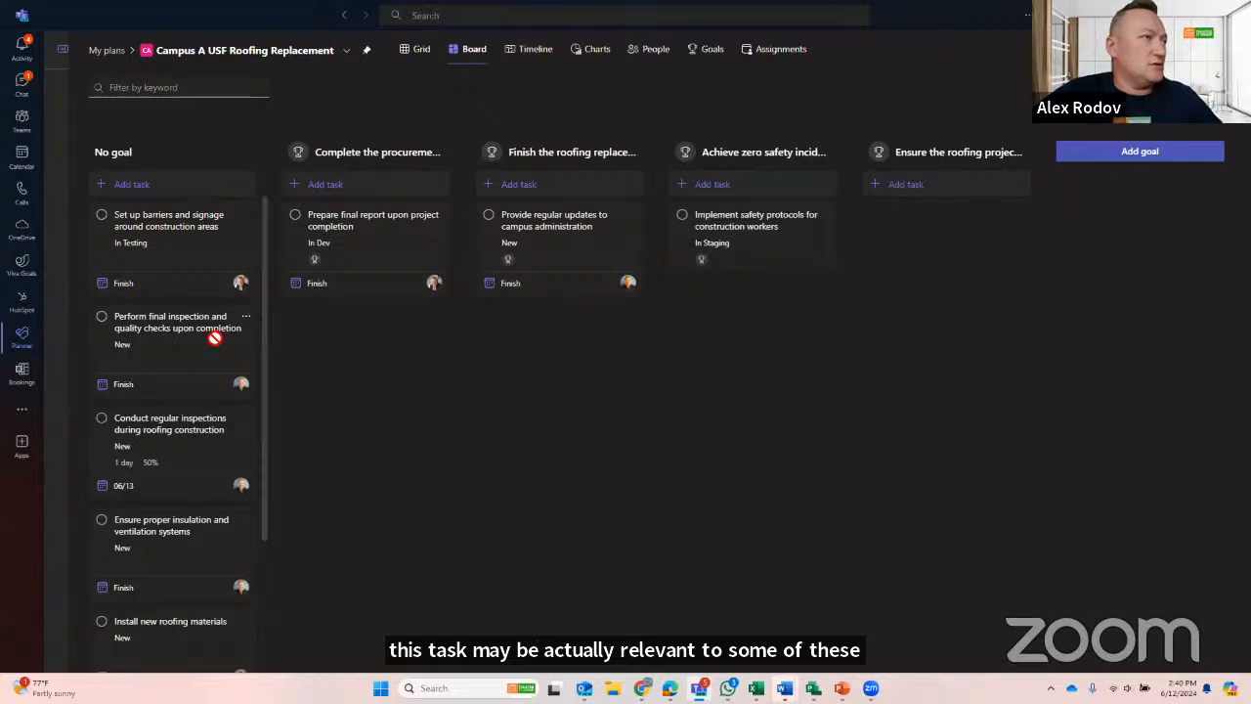
left_click_drag(214, 338, 749, 354)
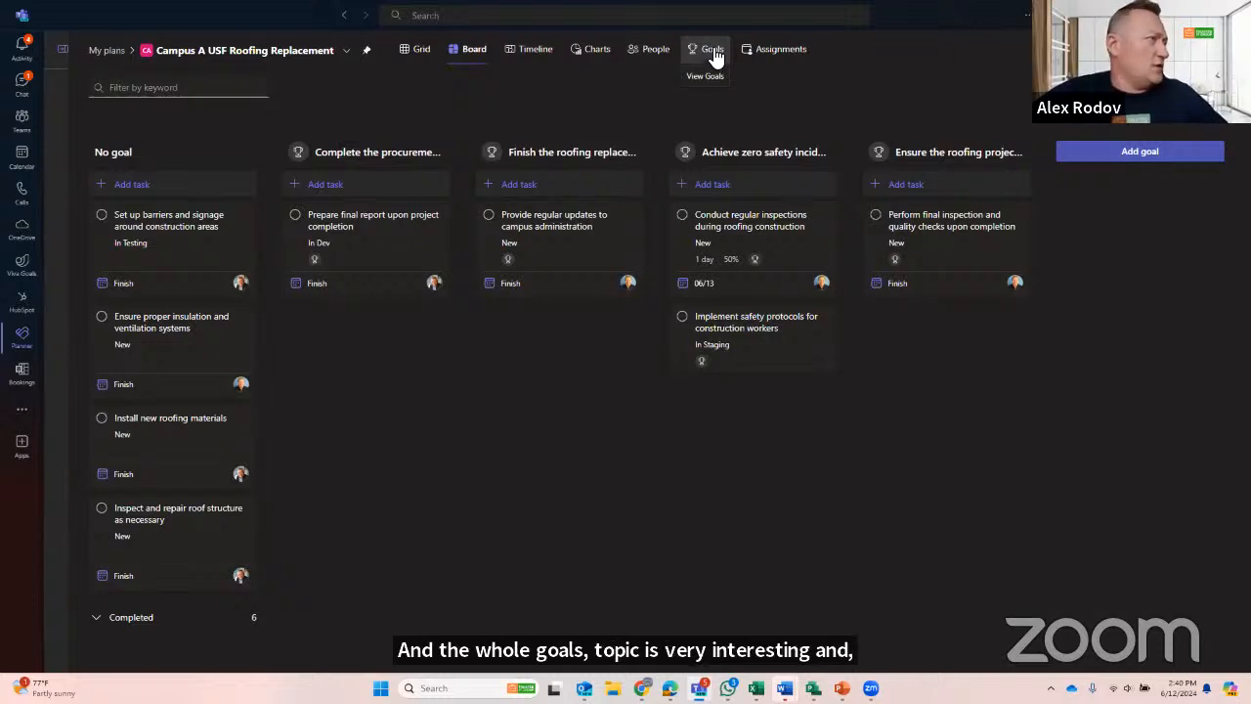
- Group the Campus A USF Roofing Replacement board by Bucket again
left_click(533, 51)
left_click(475, 51)
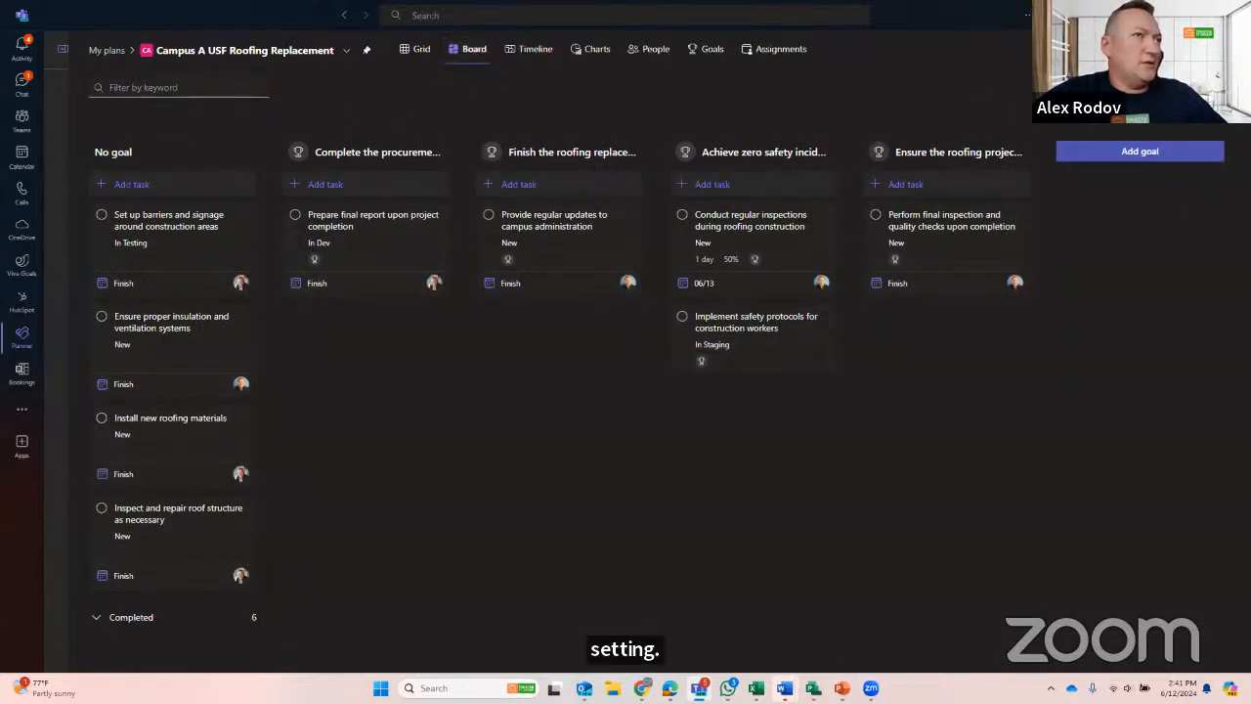
left_click(1165, 113)
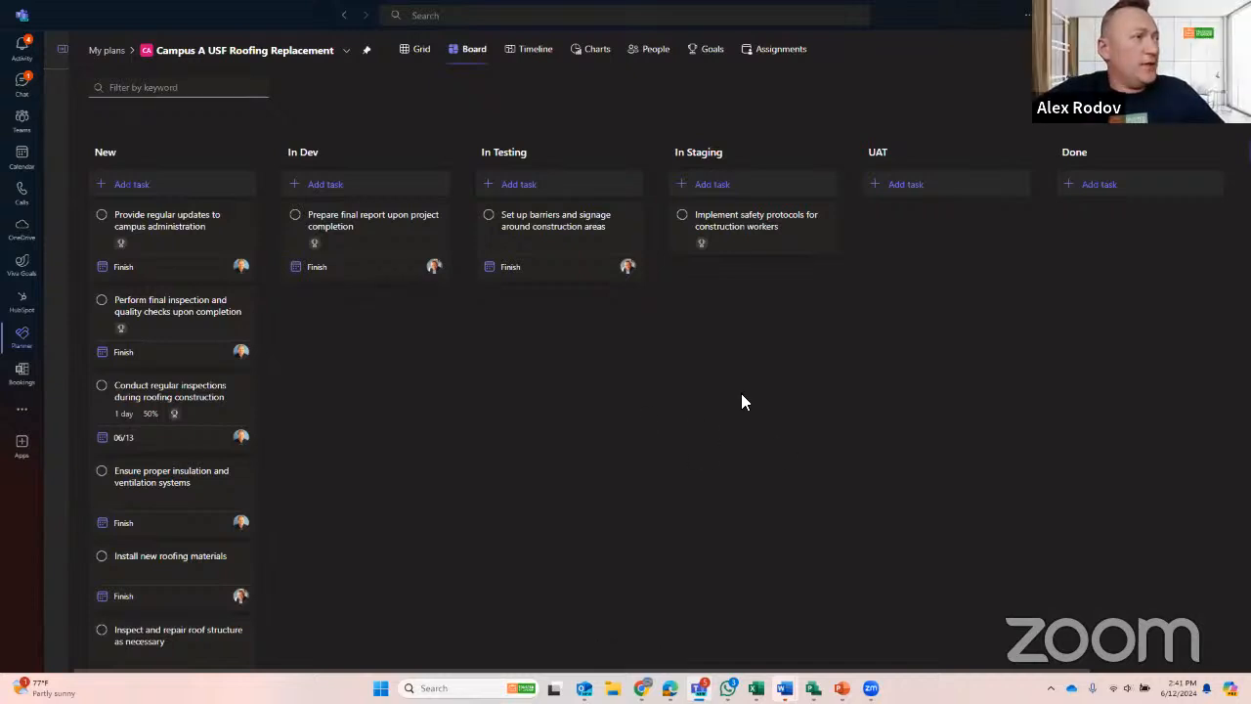
- Glance at the Campus G project in PPM 365 Pro, return to Planner and show the My Plans list with the navigation pane expanded
key("alt+Tab")
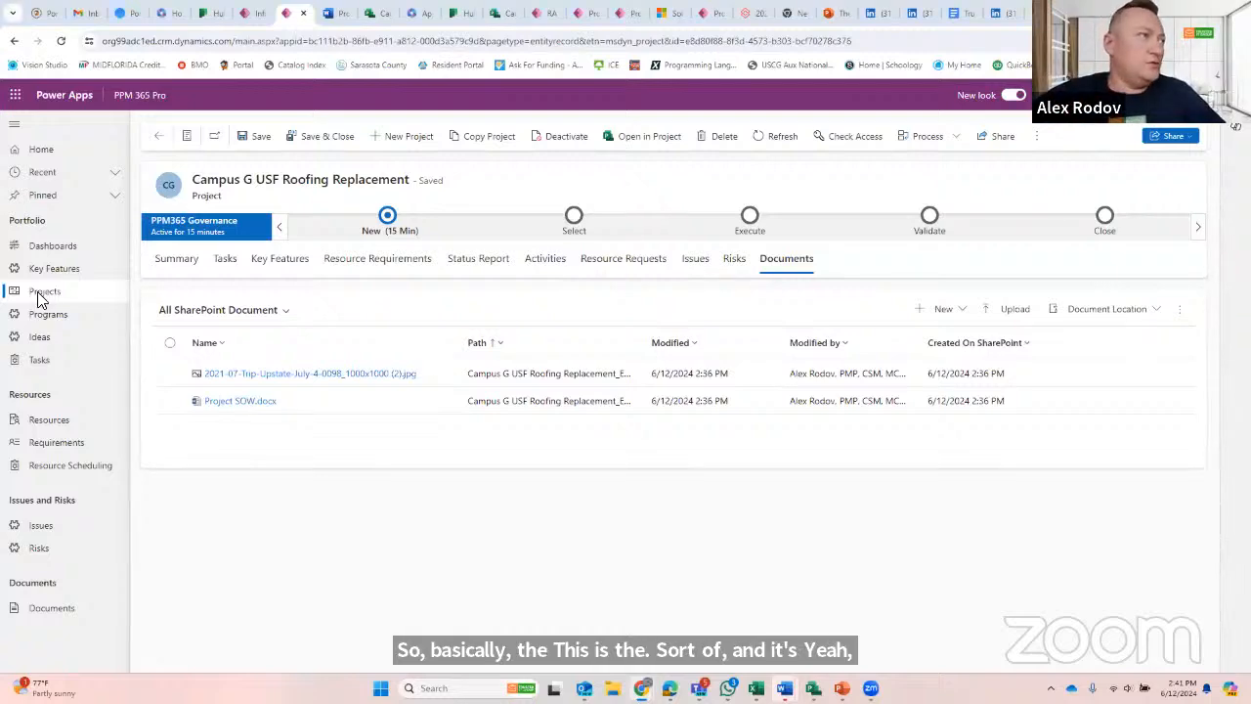
key("alt+Tab")
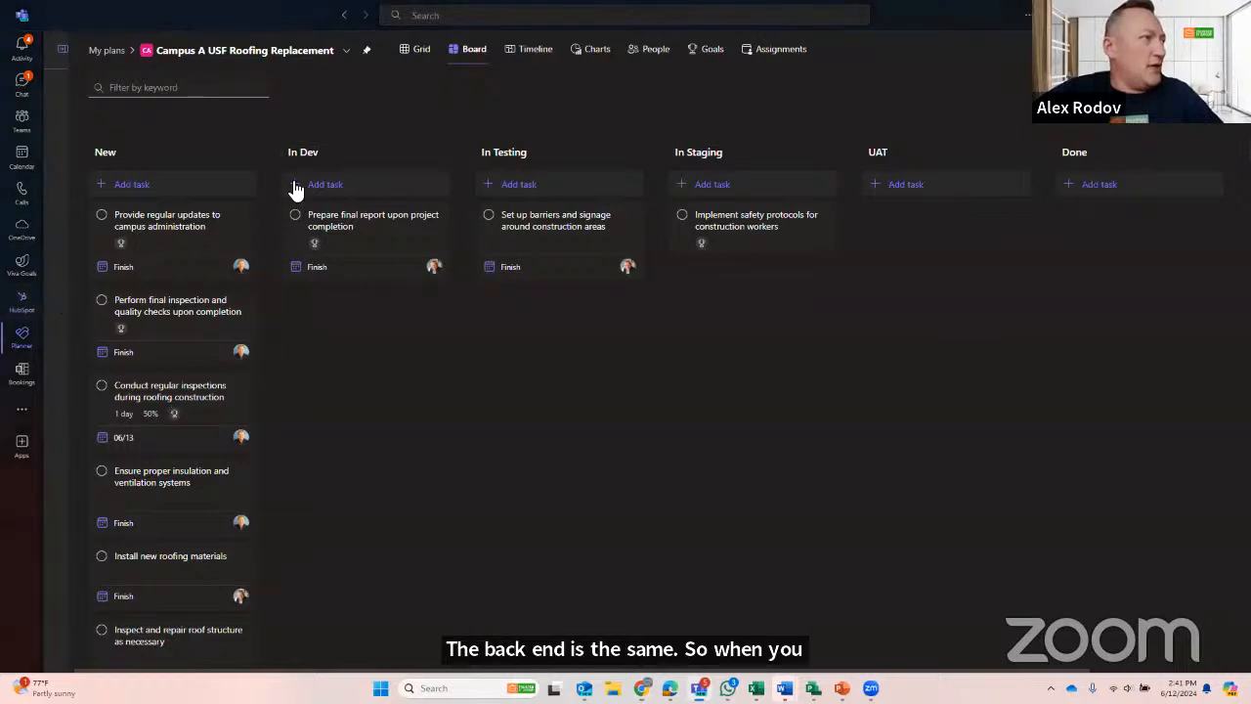
left_click(105, 50)
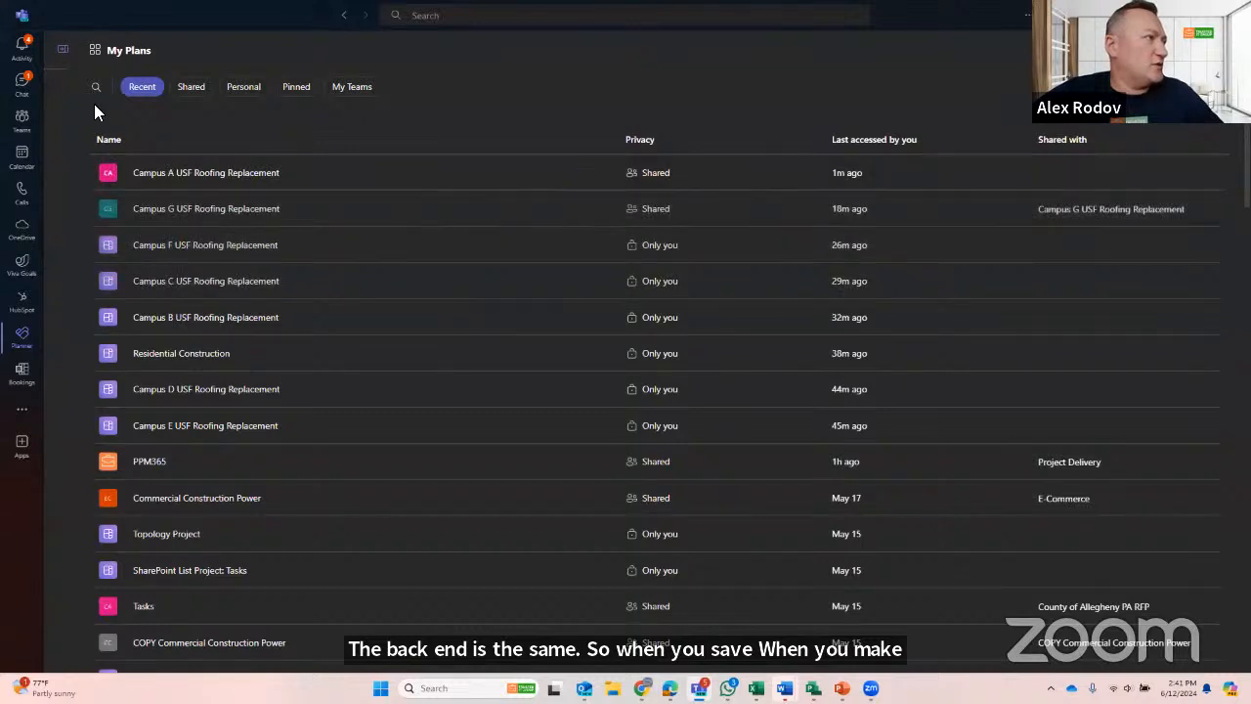
left_click(57, 50)
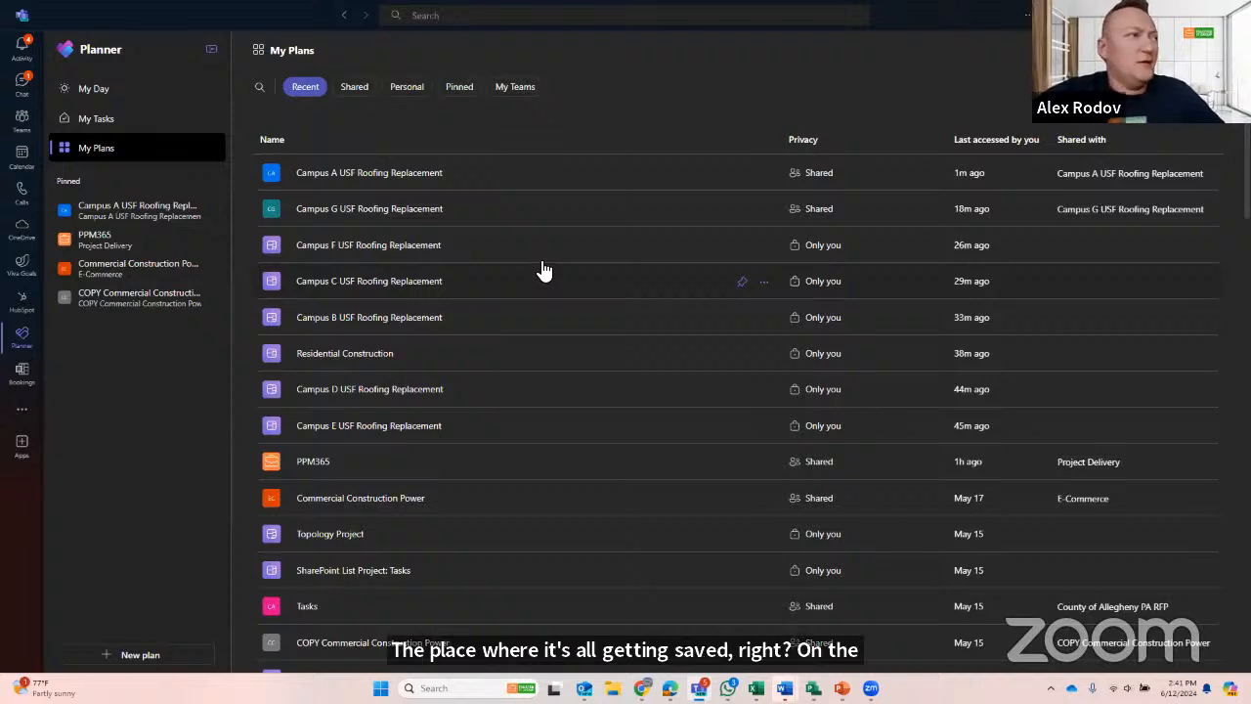
- Switch to PPM 365 Pro and set the Campus G USF Roofing Replacement project's type to Gala Event in its summary
key("alt+Tab")
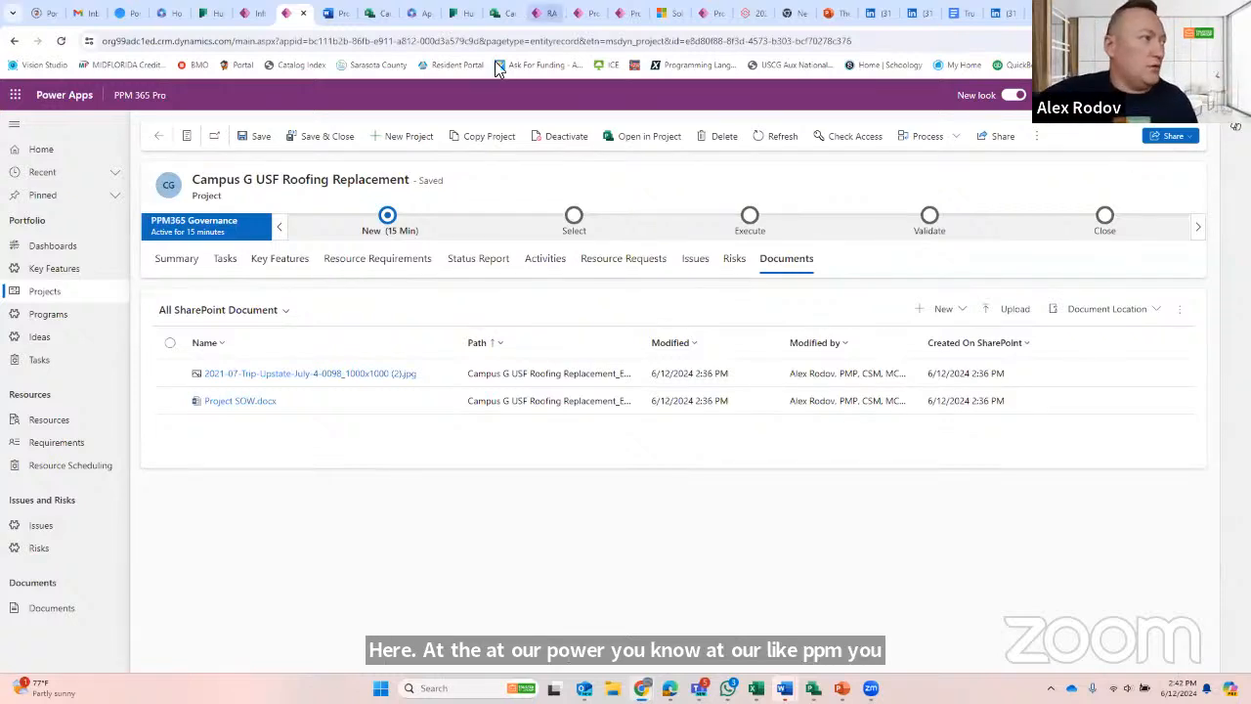
left_click(171, 259)
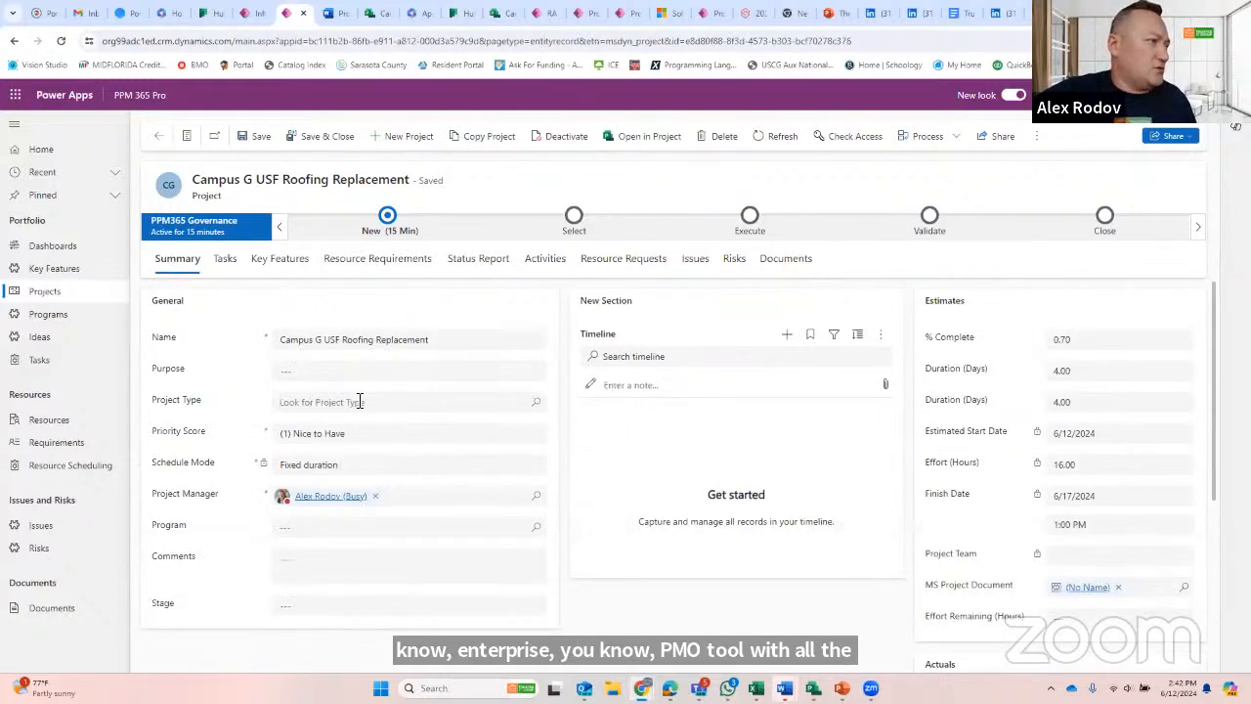
left_click(538, 407)
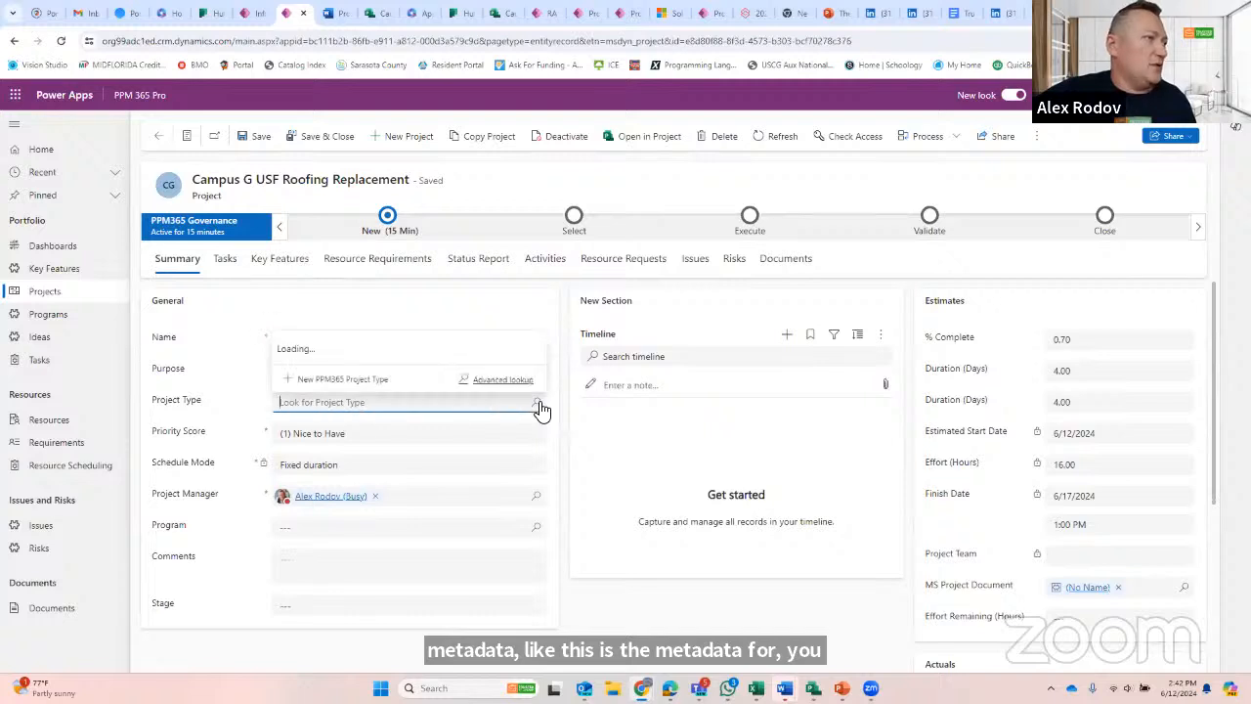
left_click(389, 270)
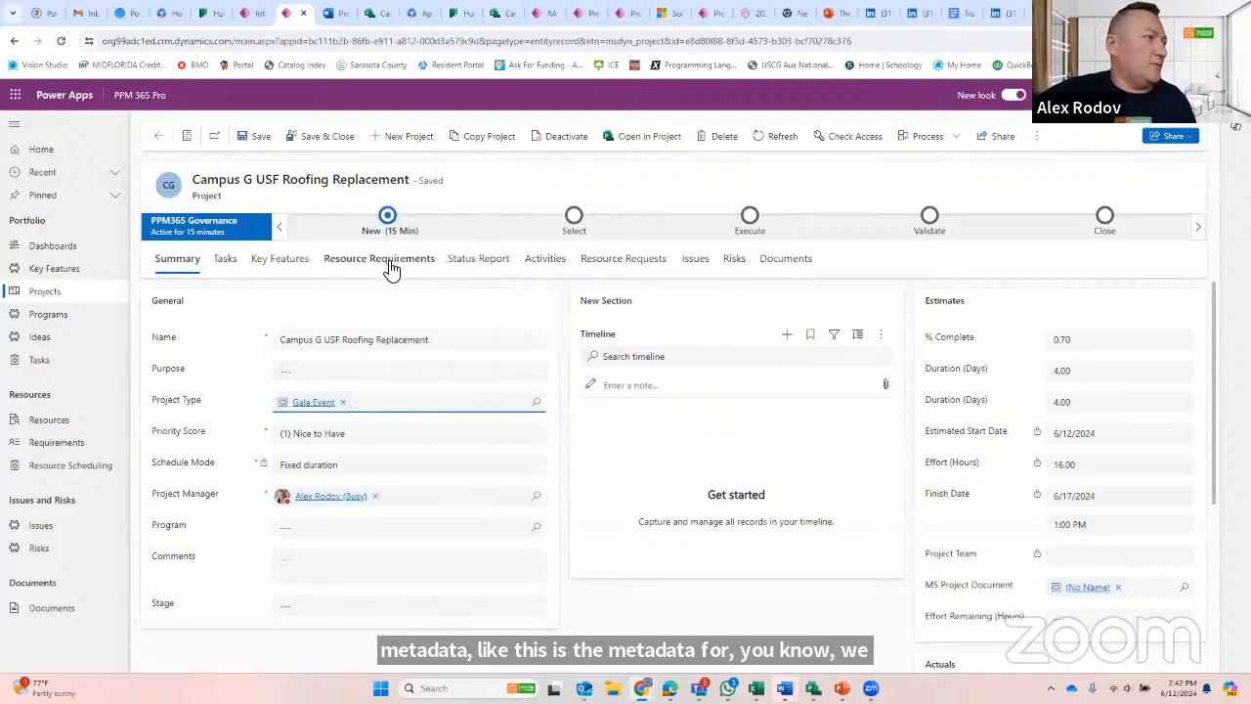
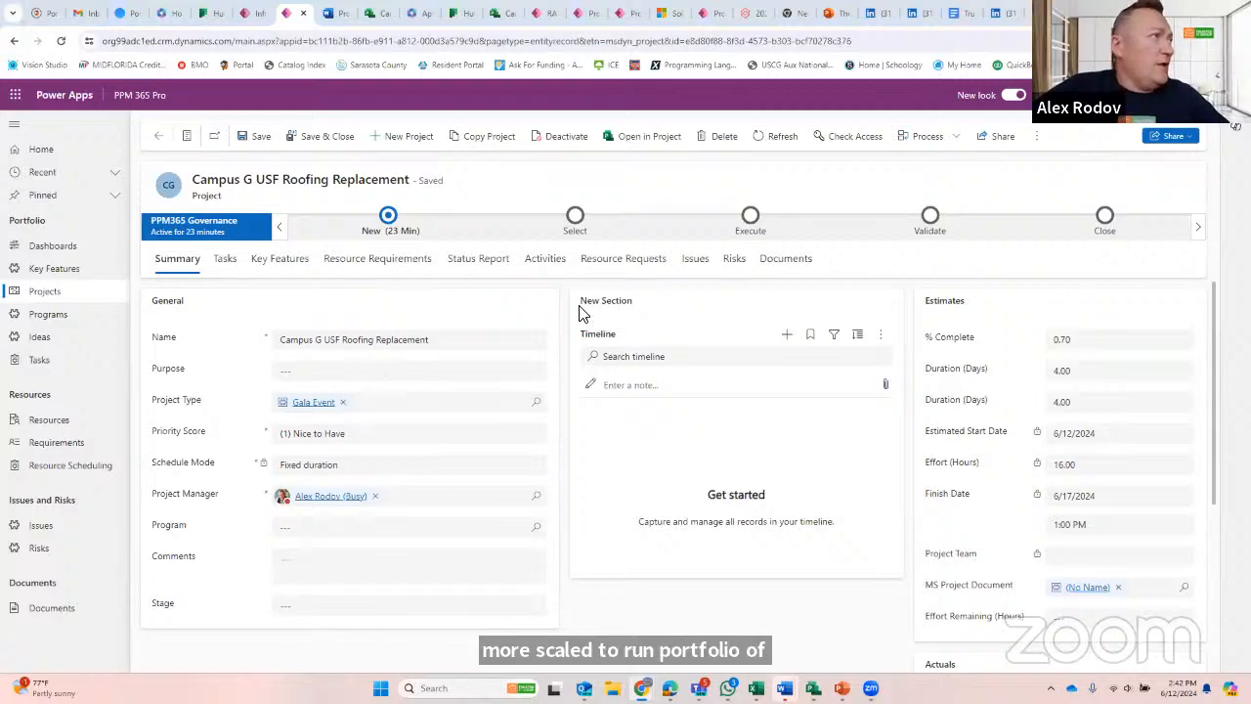
- Switch to Planner, view the Campus A USF Roofing Replacement board and return to My Plans
key("alt+Tab")
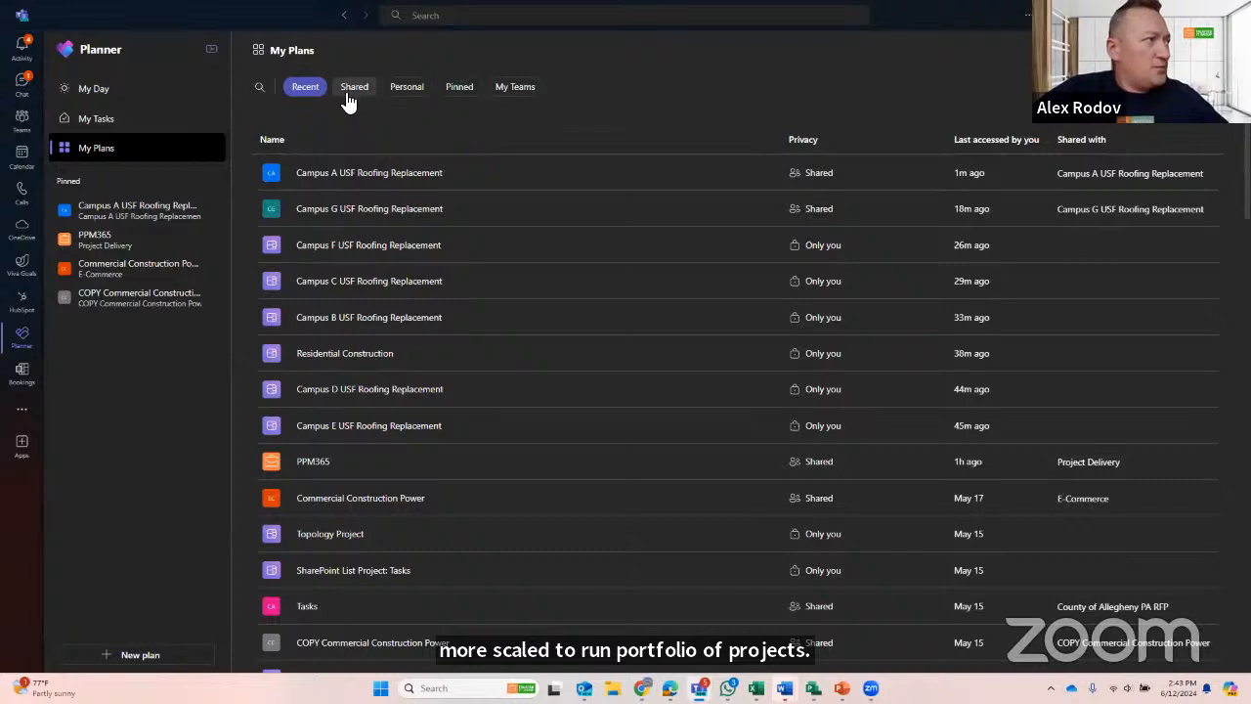
left_click(129, 214)
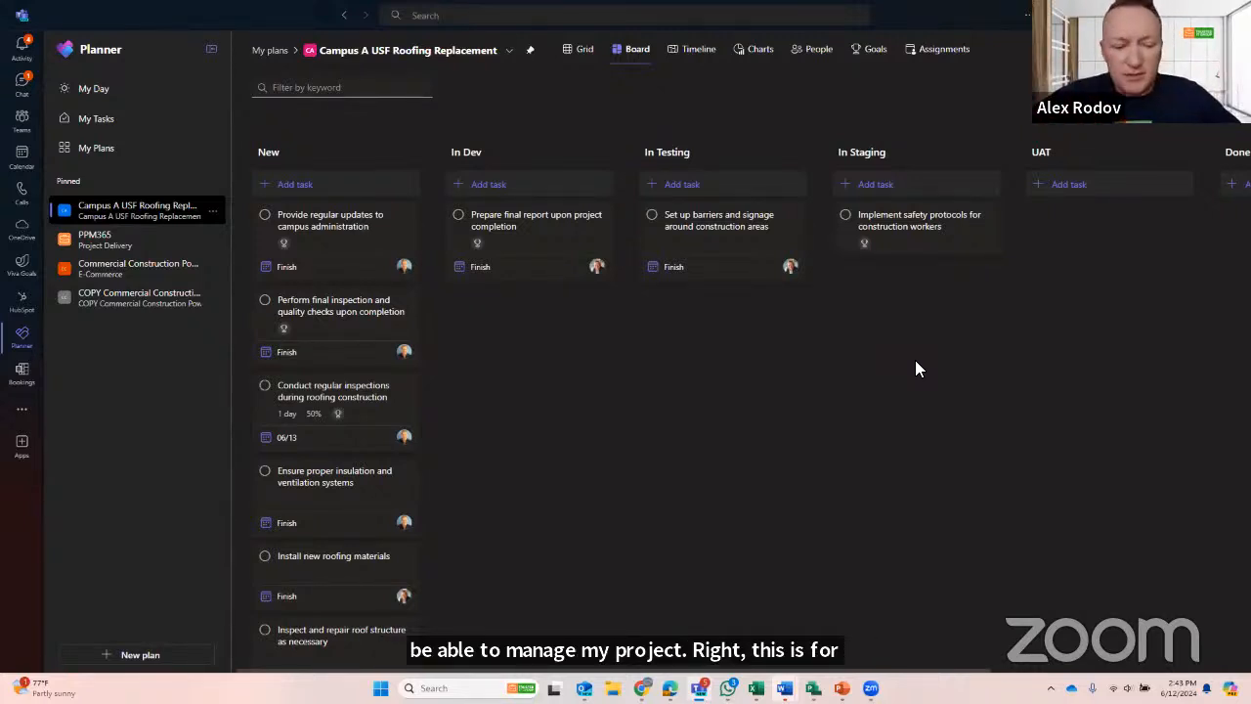
left_click(272, 51)
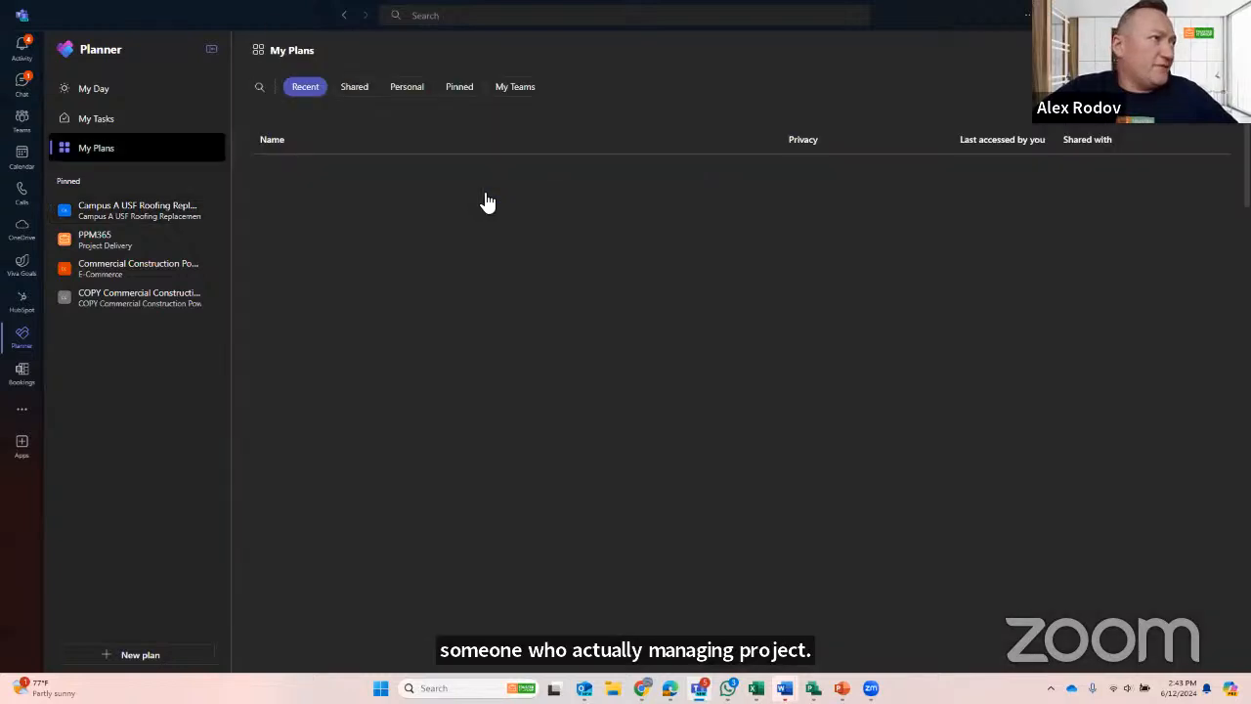
- Pin the personal plans Campus F and Campus B USF Roofing Replacement, and open both from the pinned plans
left_click(408, 90)
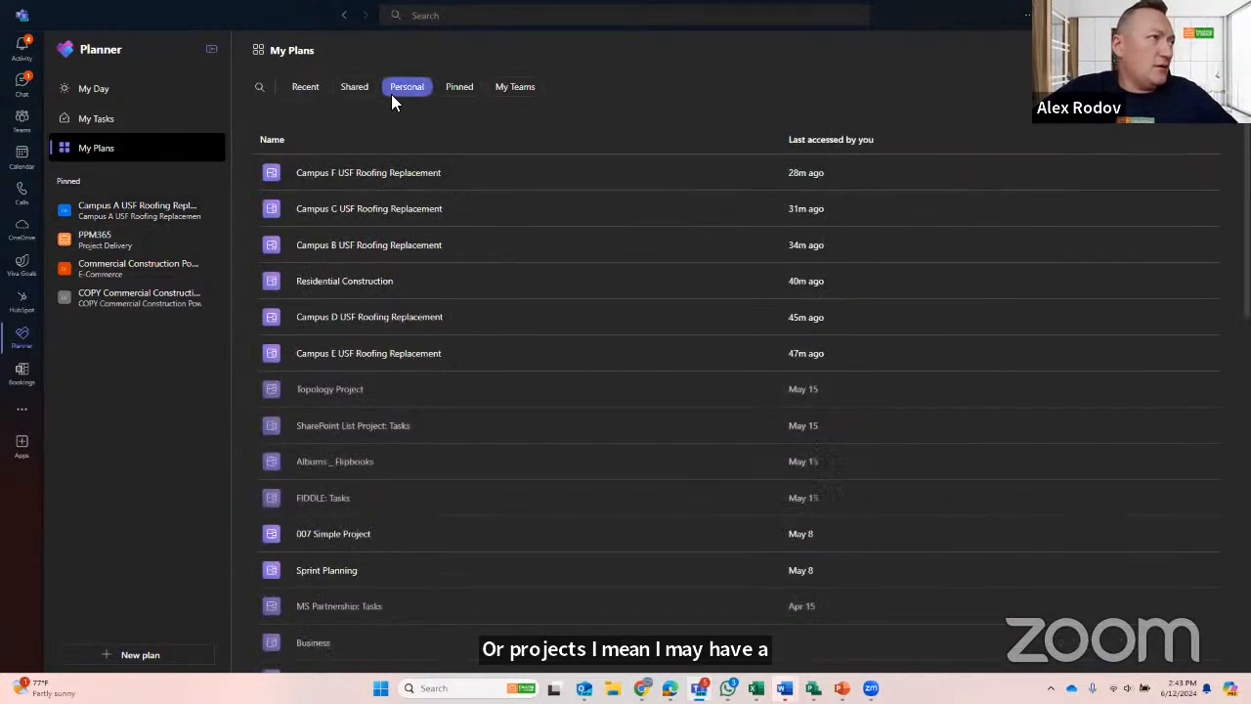
left_click(741, 173)
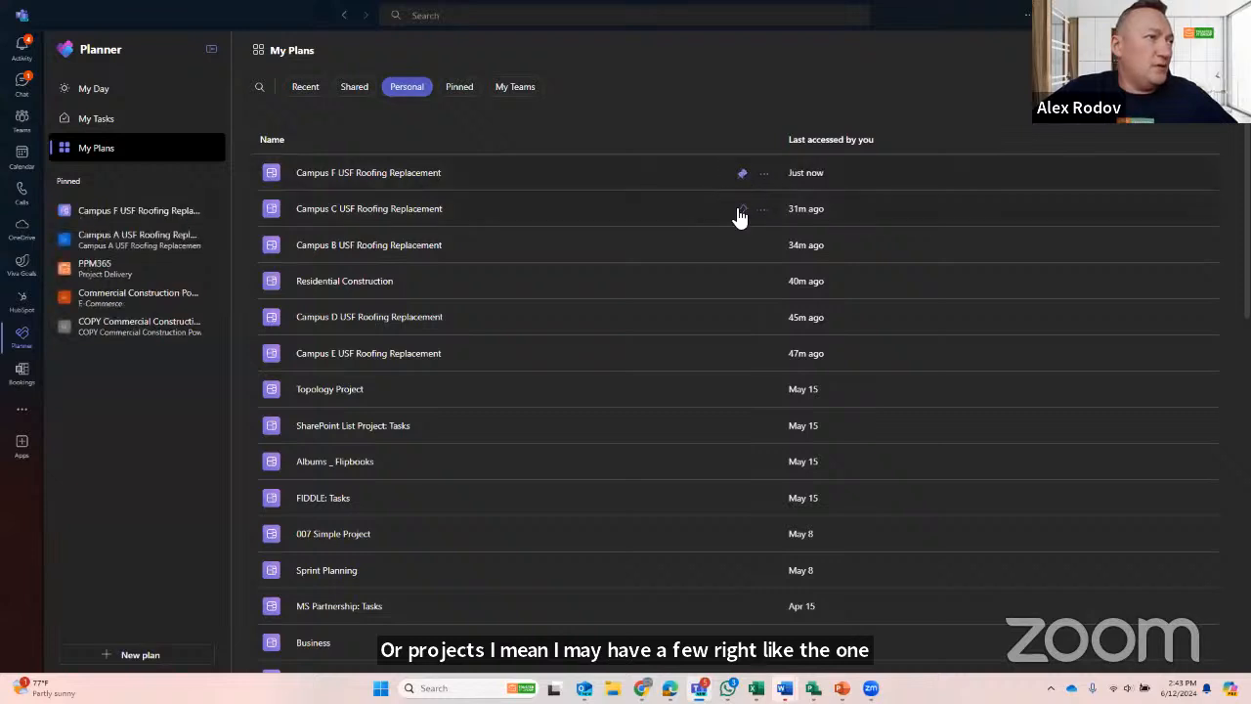
left_click(742, 245)
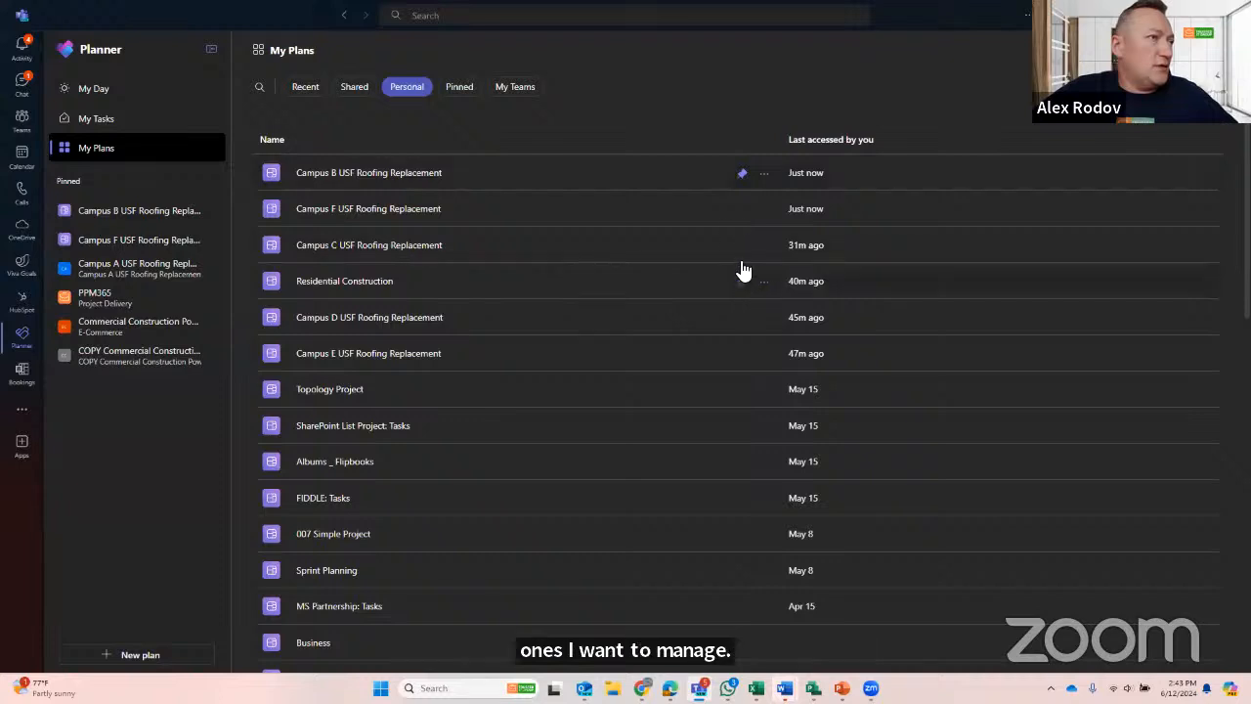
left_click(132, 212)
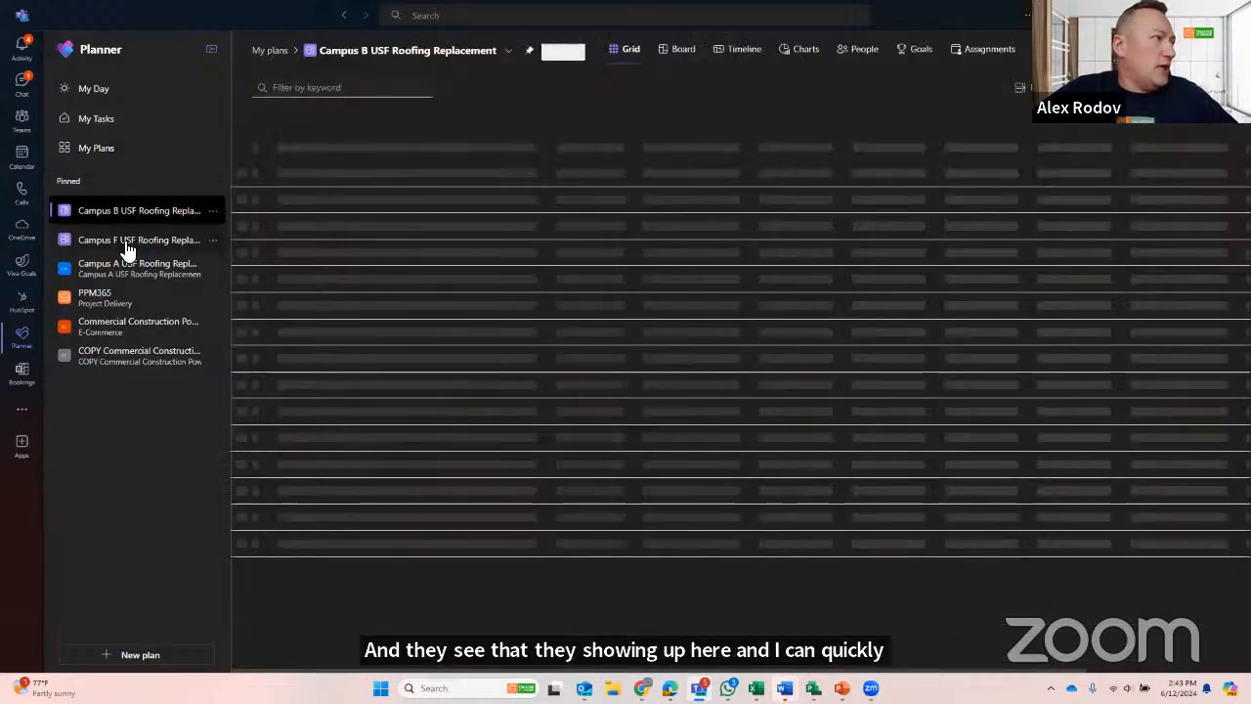
left_click(126, 243)
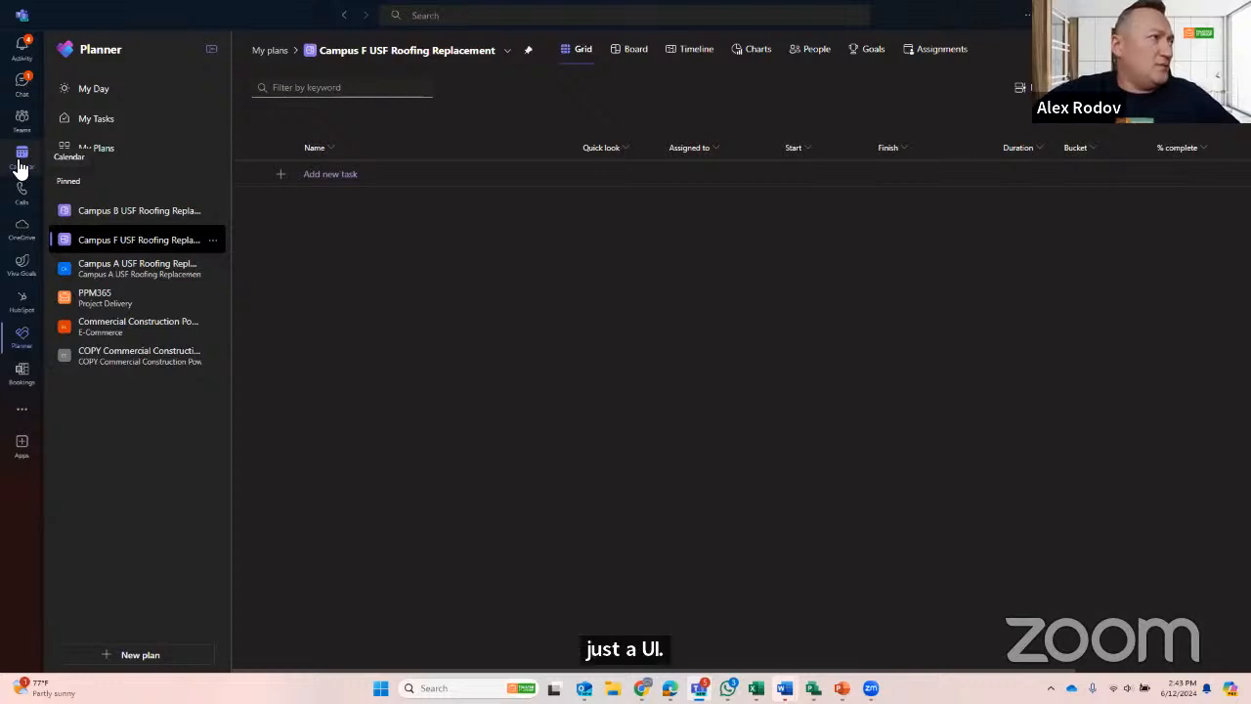
- Switch to PPM 365 Pro, rename the Campus G project to Campus G USF Roofing Replacement V1, and save and close it
key("alt+Tab")
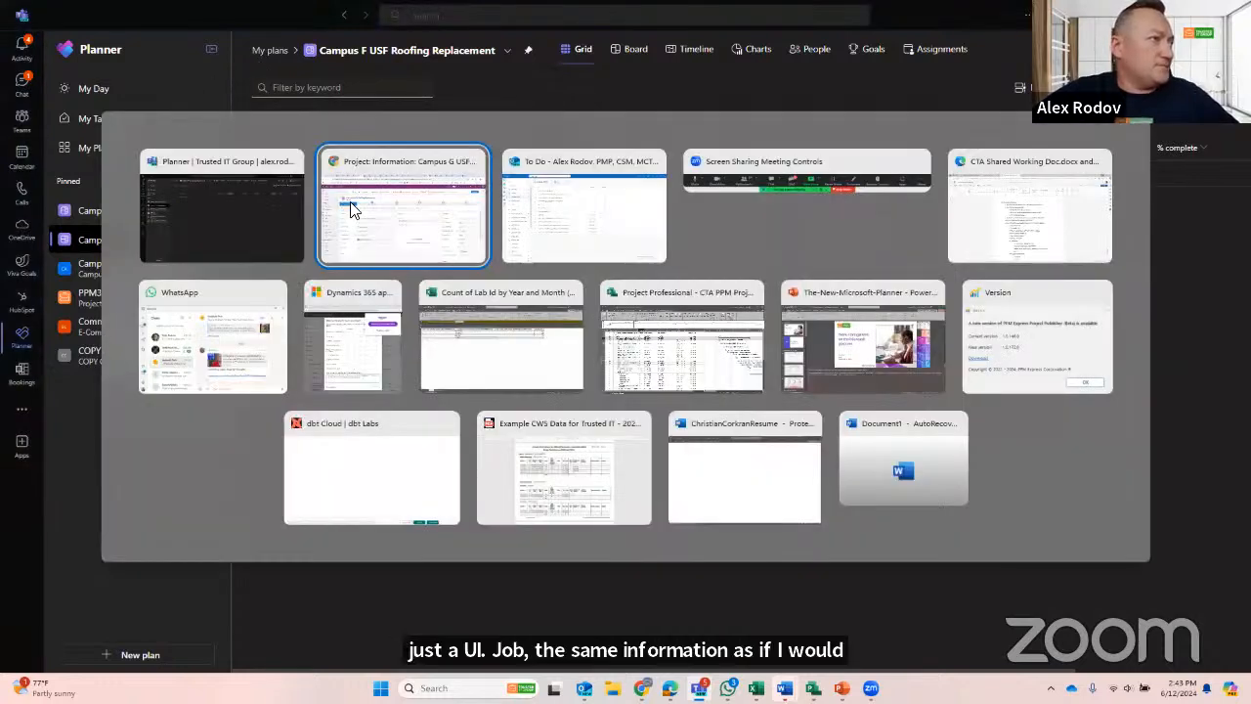
left_click(387, 244)
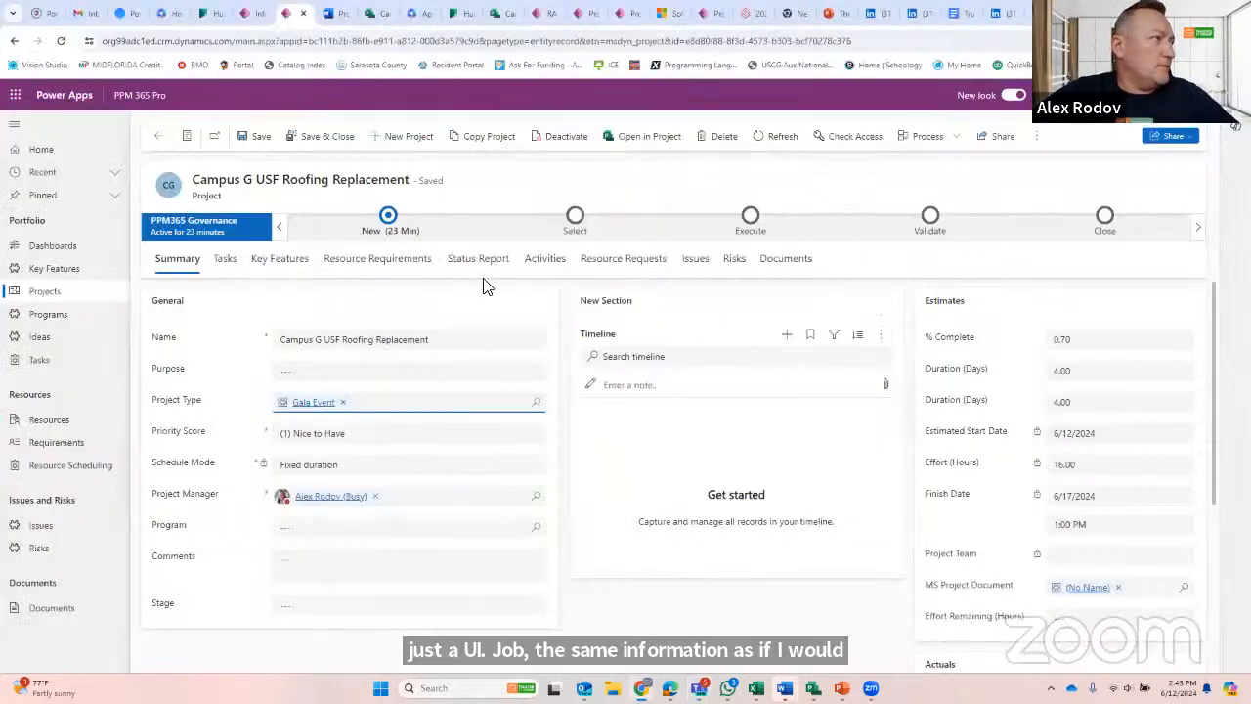
left_click(439, 342)
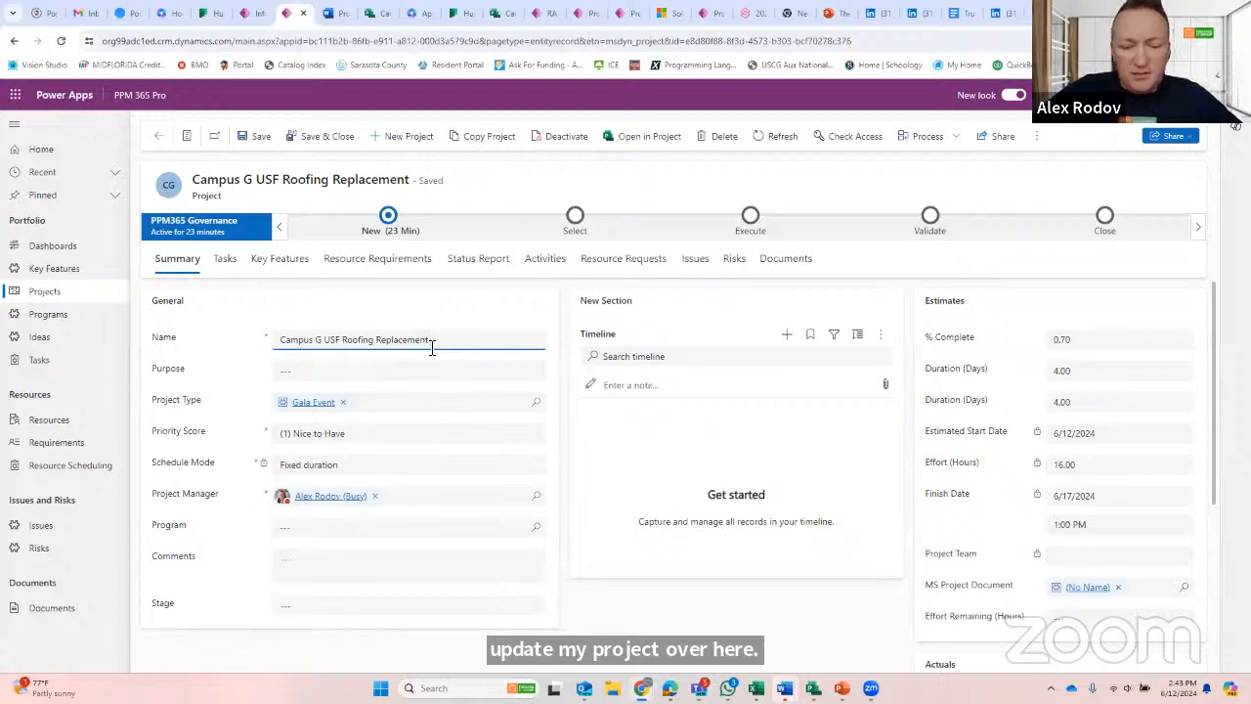
left_click(481, 322)
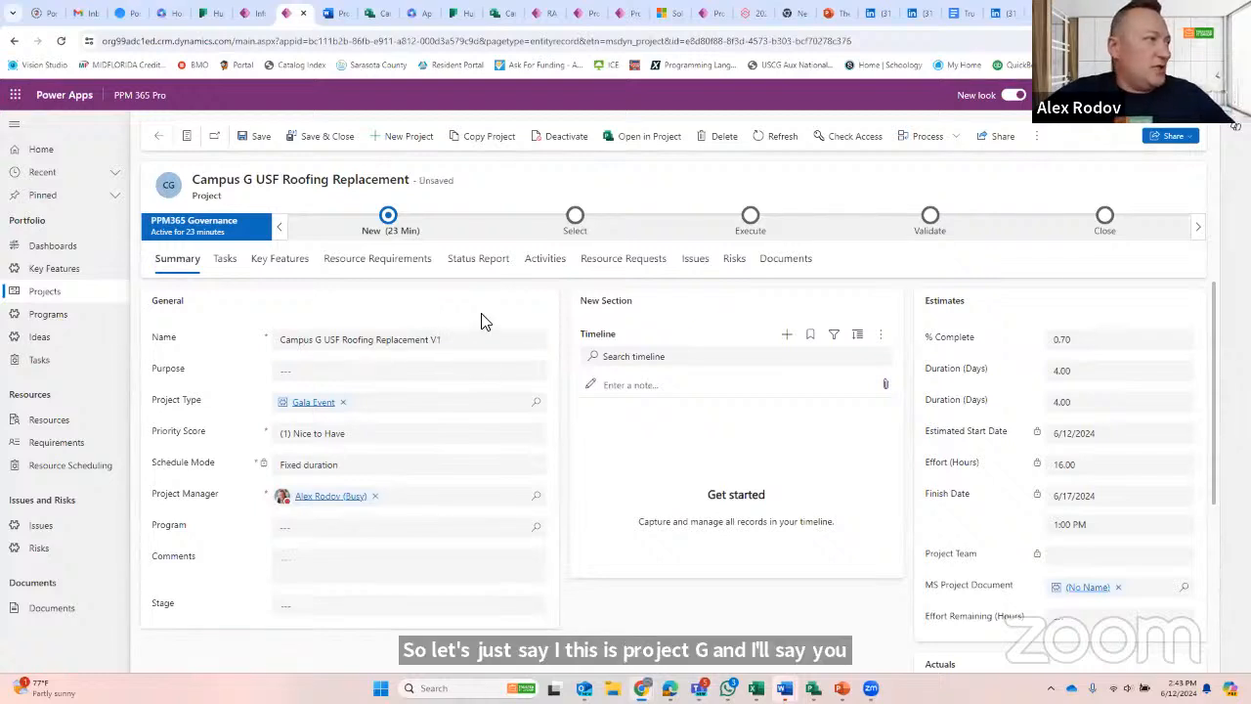
left_click(314, 138)
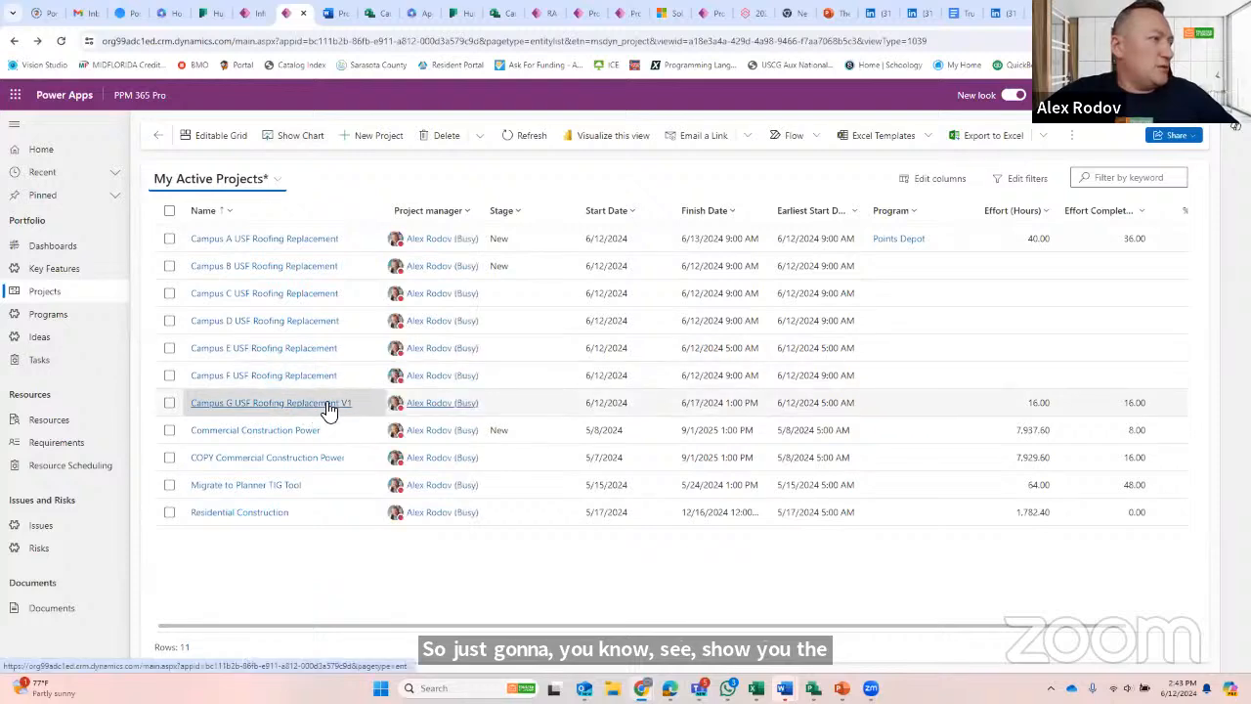
- Switch to Planner, reload it and check the recent and personal plans for the Campus G name change
key("alt+Tab")
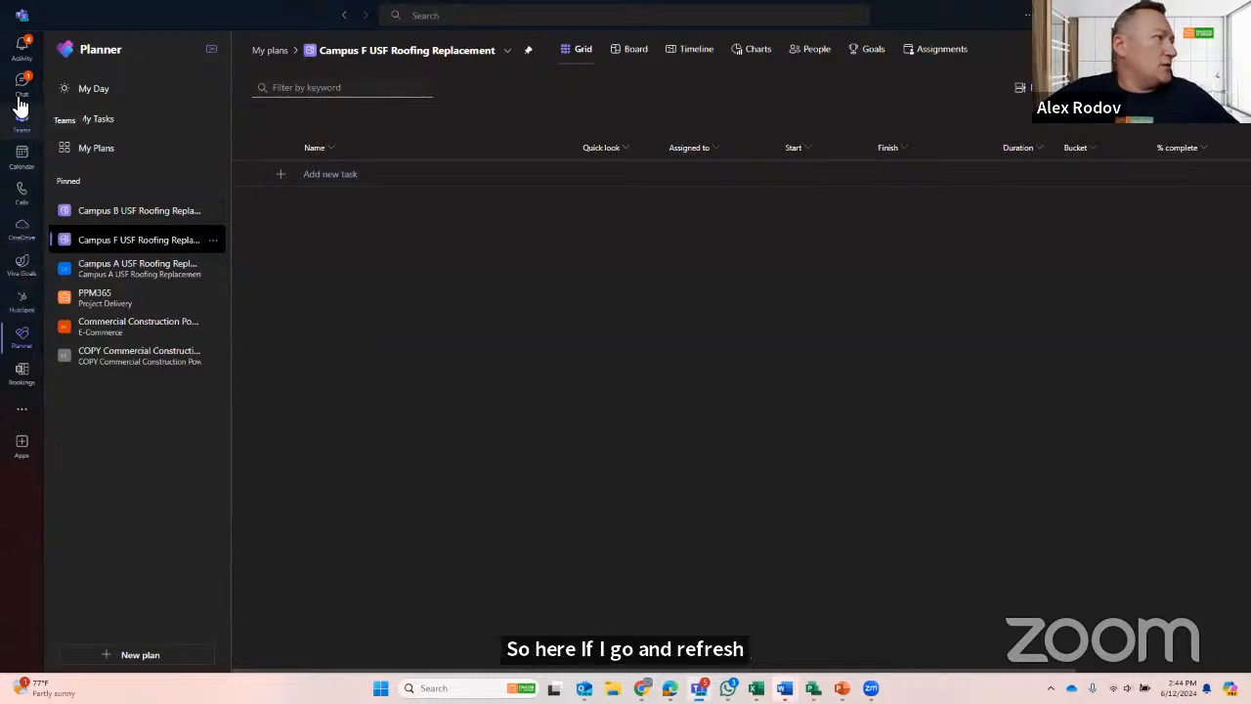
left_click(19, 127)
left_click(22, 342)
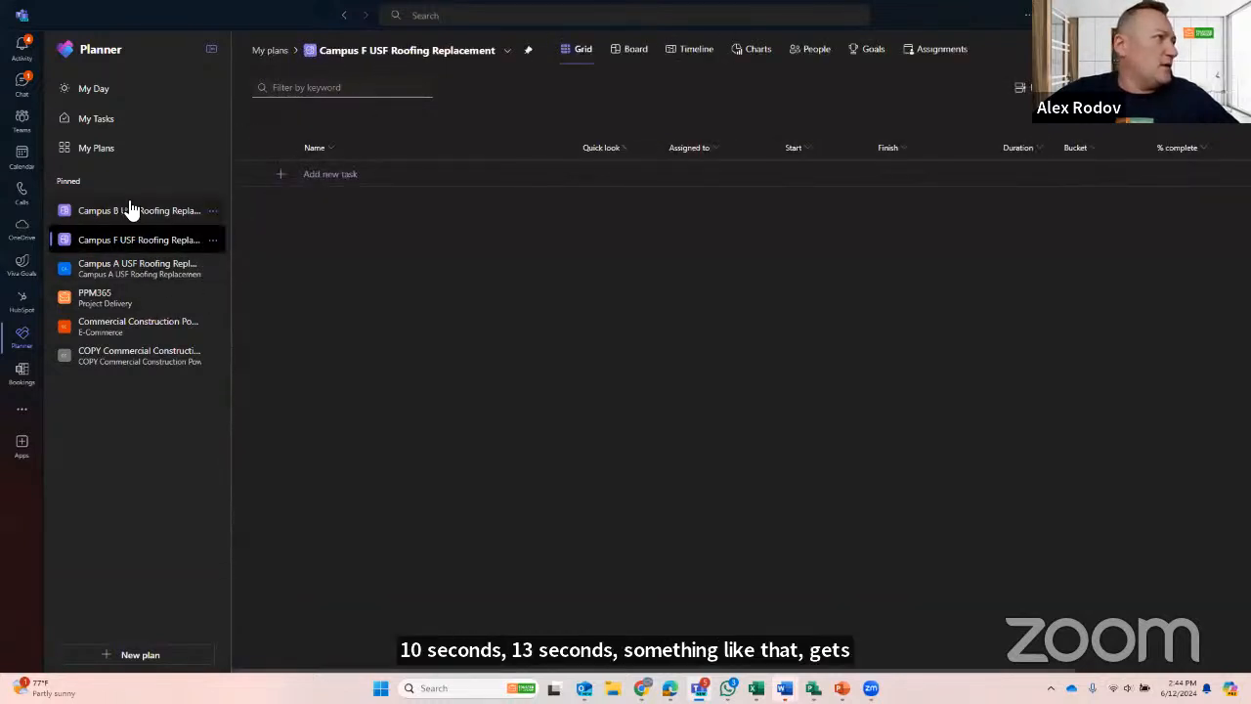
left_click(102, 150)
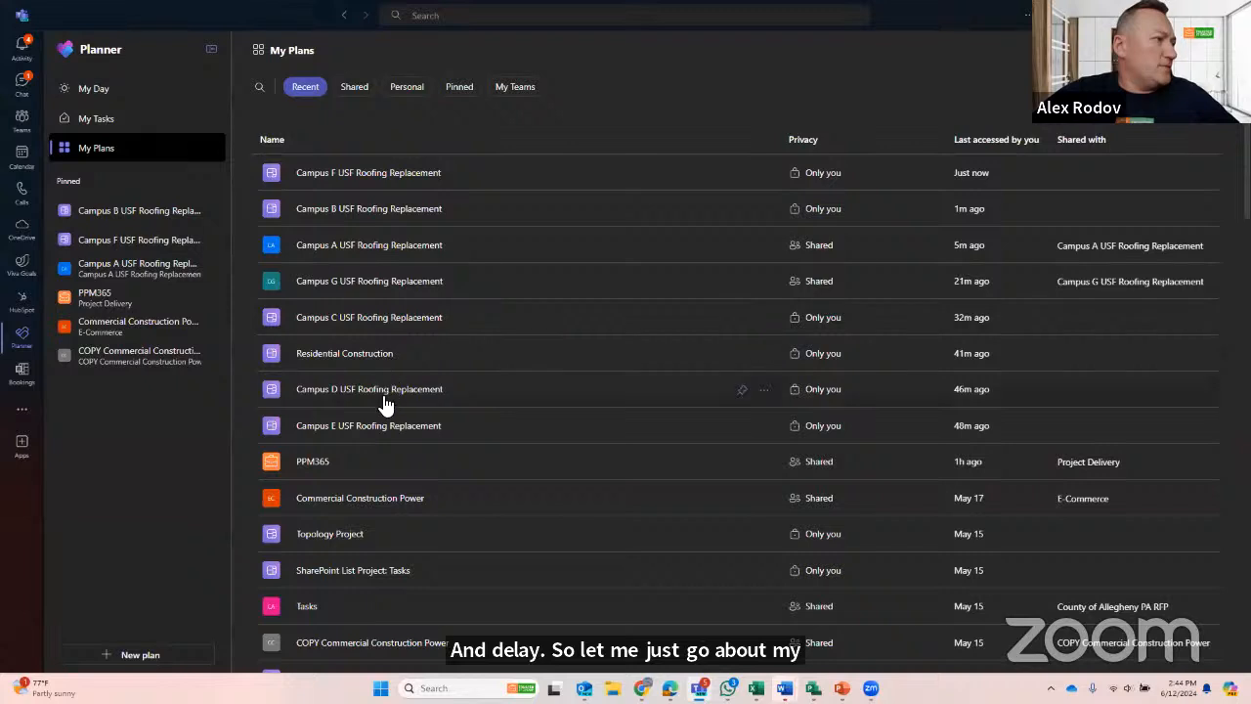
left_click(407, 87)
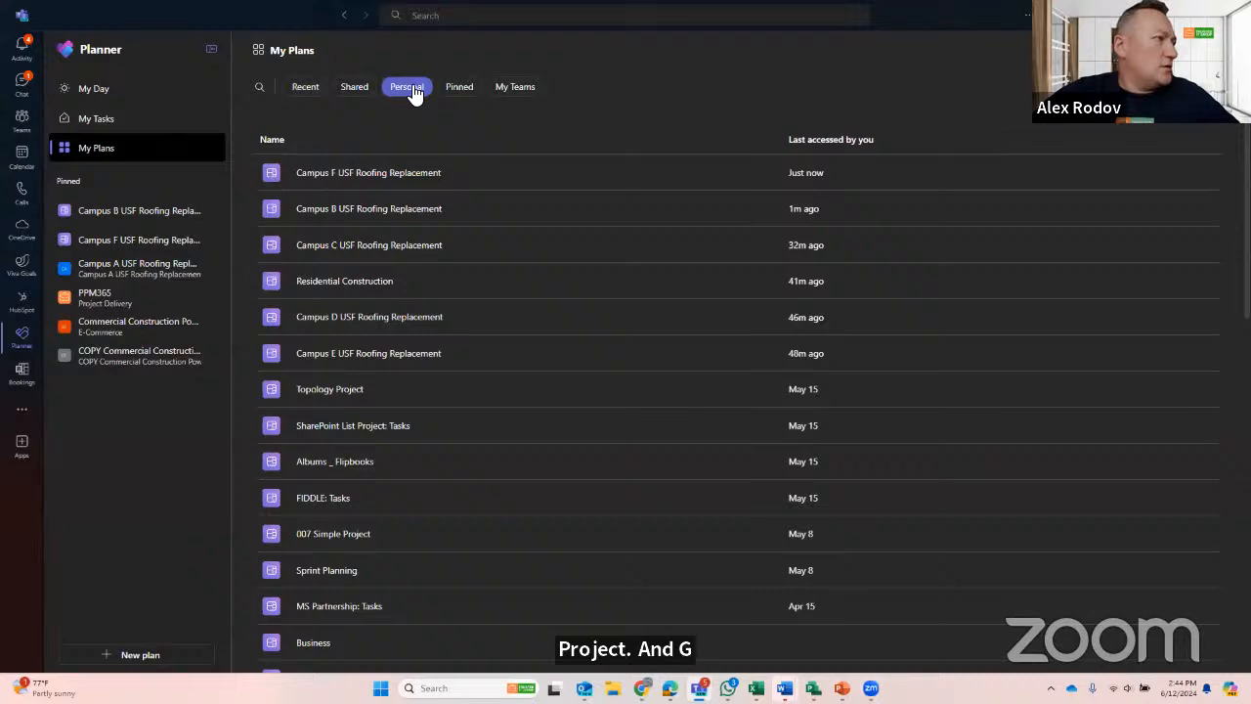
- In PPM 365 Pro, rename the Campus A project to Campus A USF Roofing Replacement V2, and save and close it
key("alt+Tab")
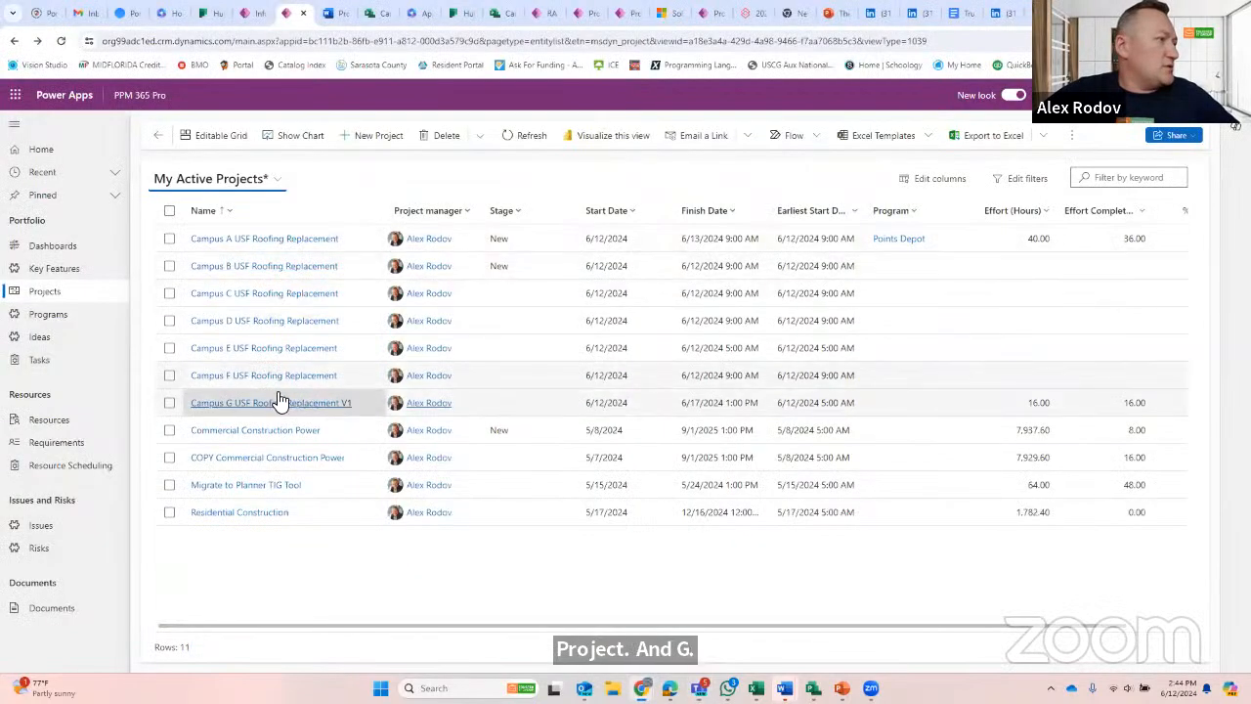
left_click(261, 242)
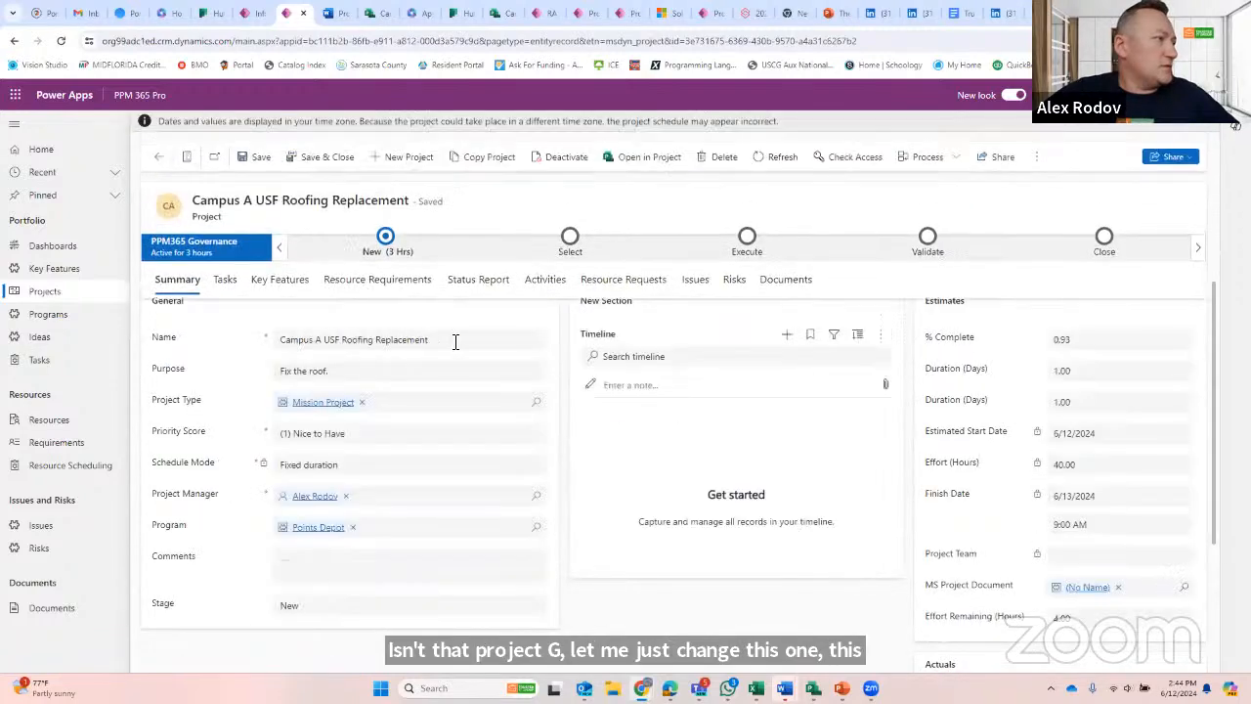
left_click(444, 359)
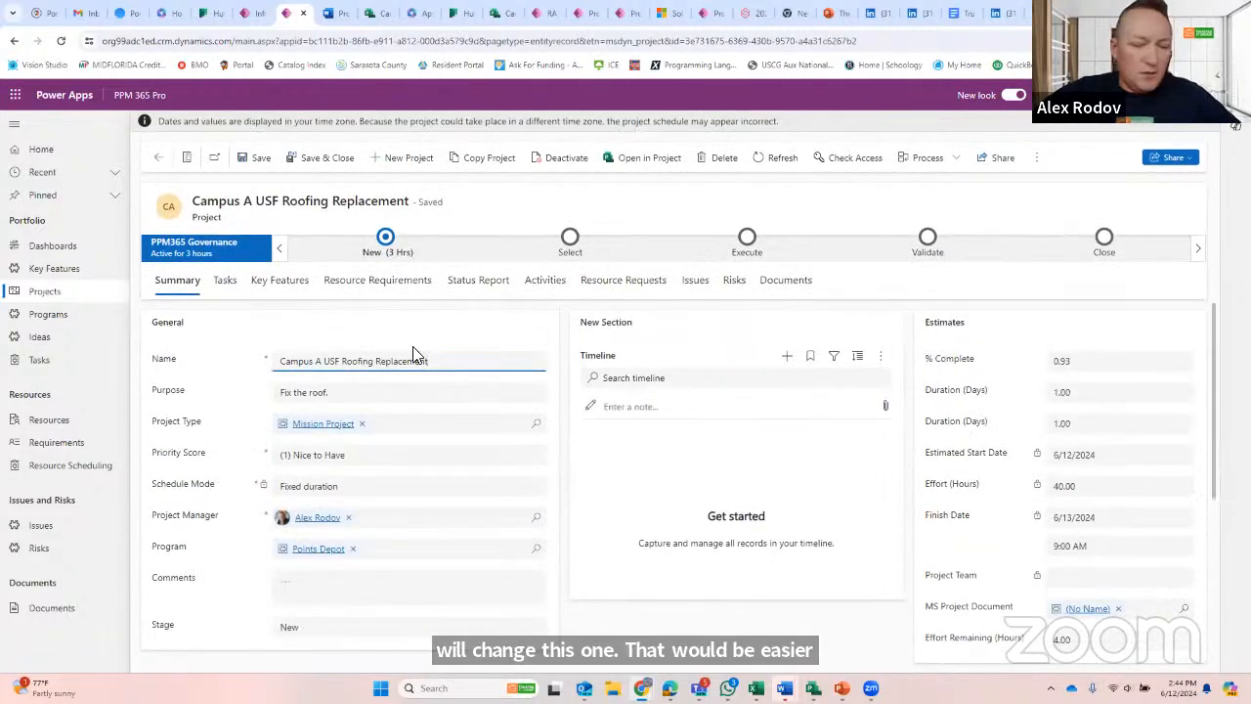
type("V2")
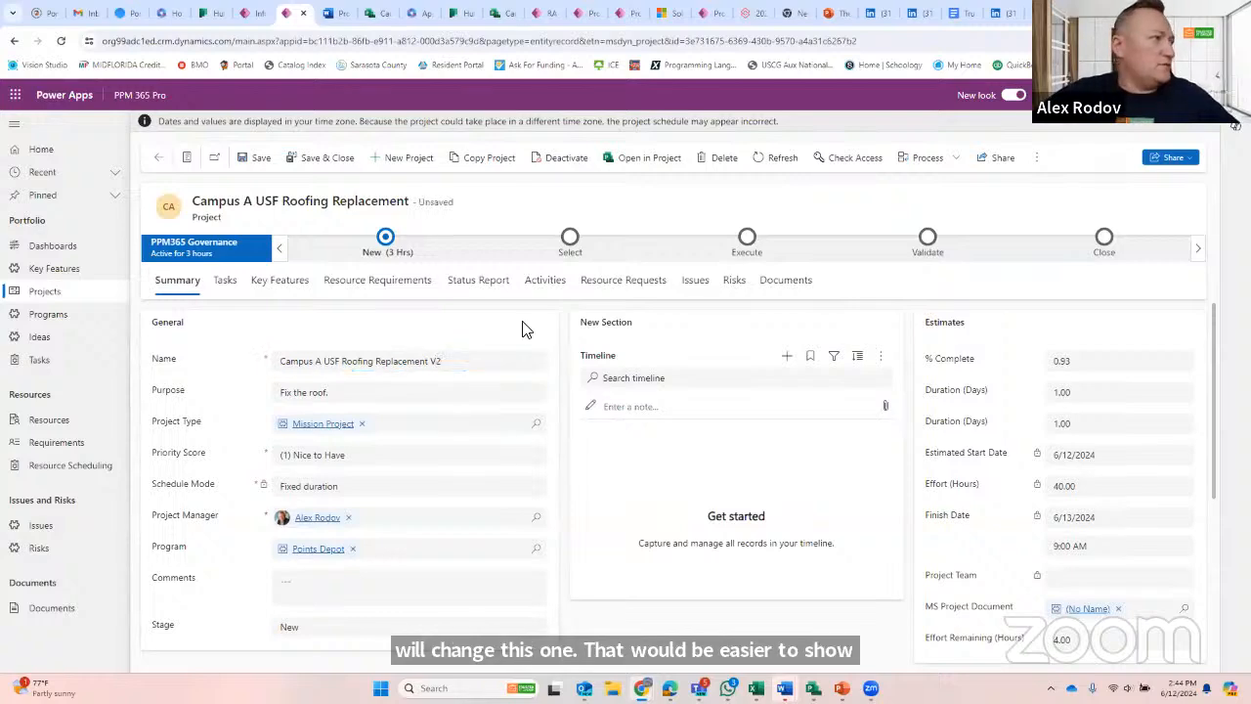
left_click(310, 164)
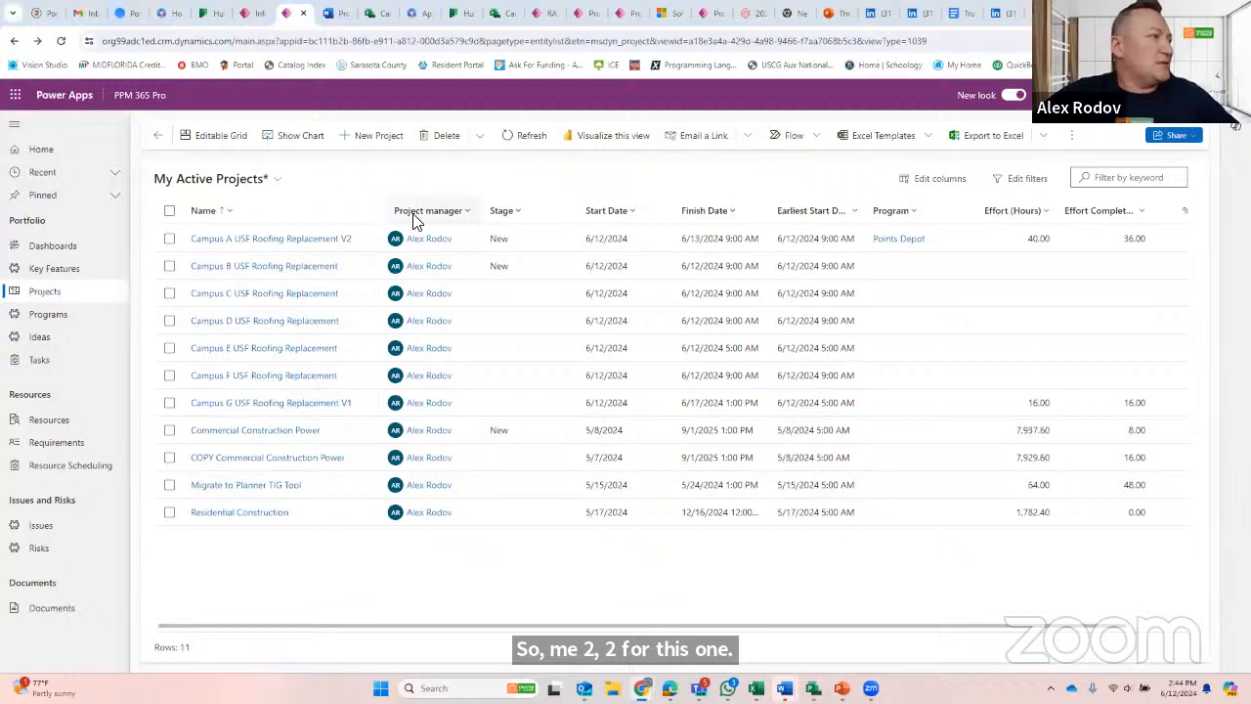
- Return to Planner, reload My Plans and check the recent and personal plans for the Campus A name change
key("alt+Tab")
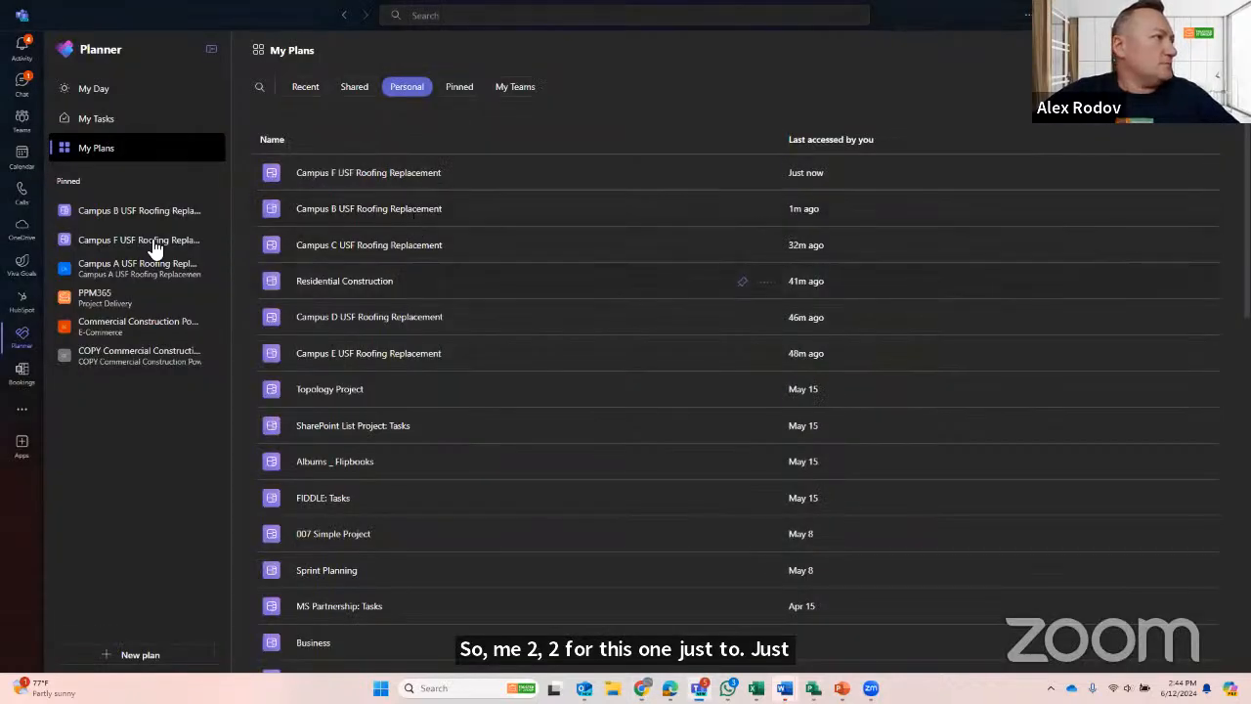
left_click(102, 120)
left_click(103, 148)
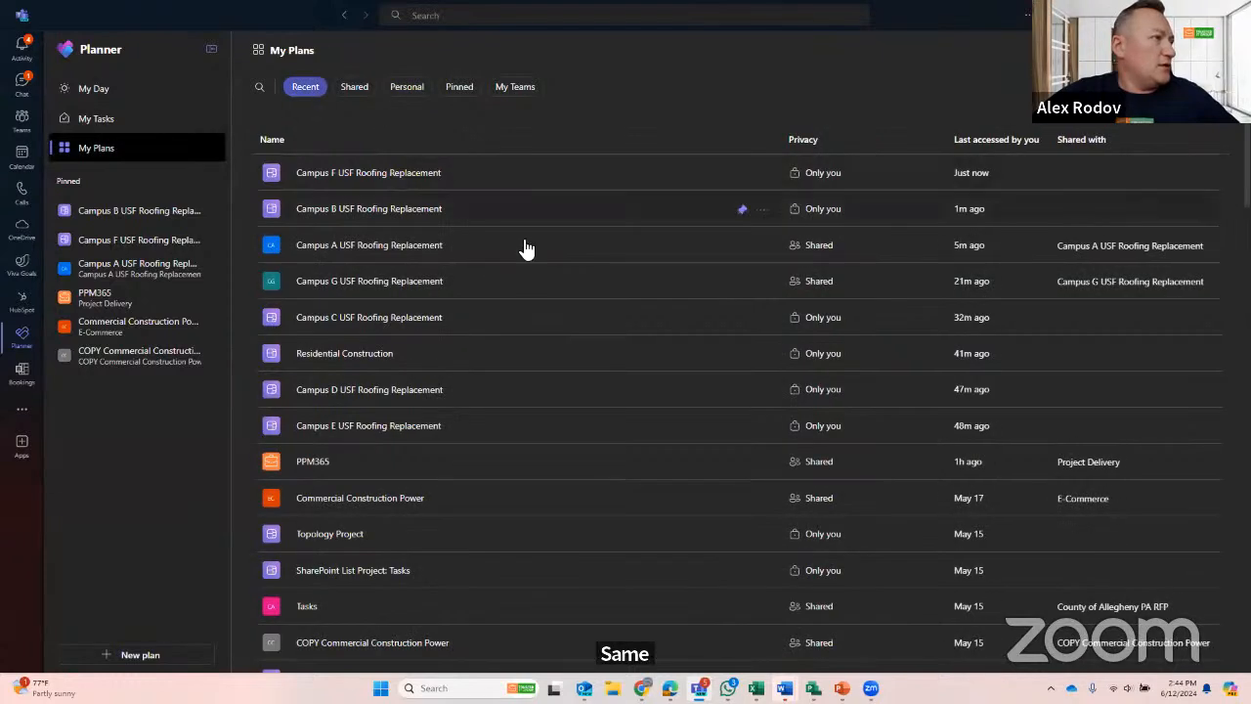
left_click(404, 96)
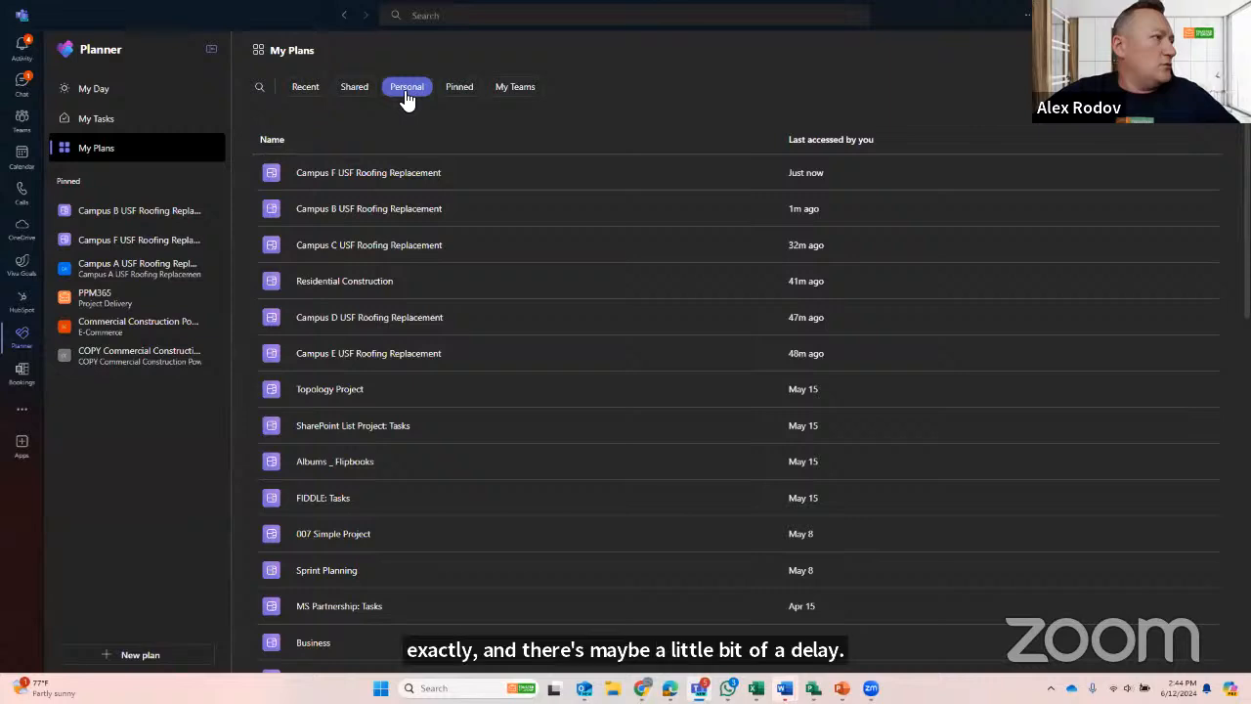
- Open the pinned Campus A plan and rename it Campus A USF Roofing Replacement V3
left_click(133, 272)
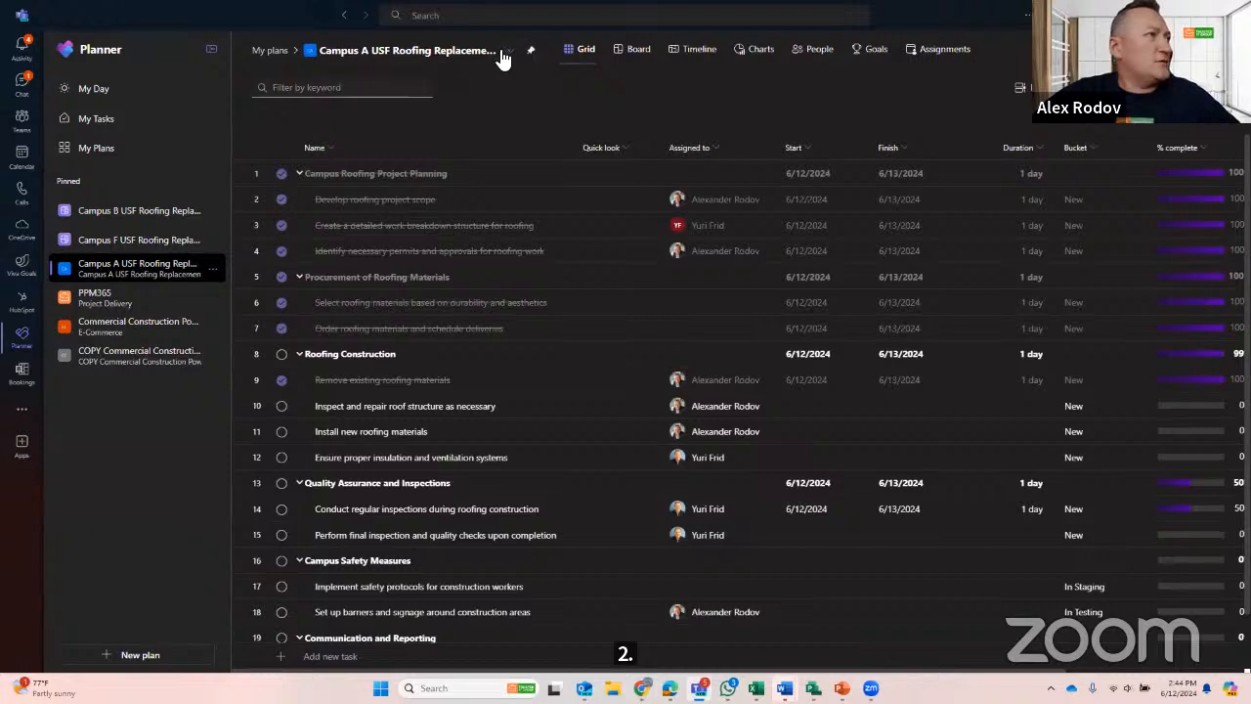
left_click(446, 50)
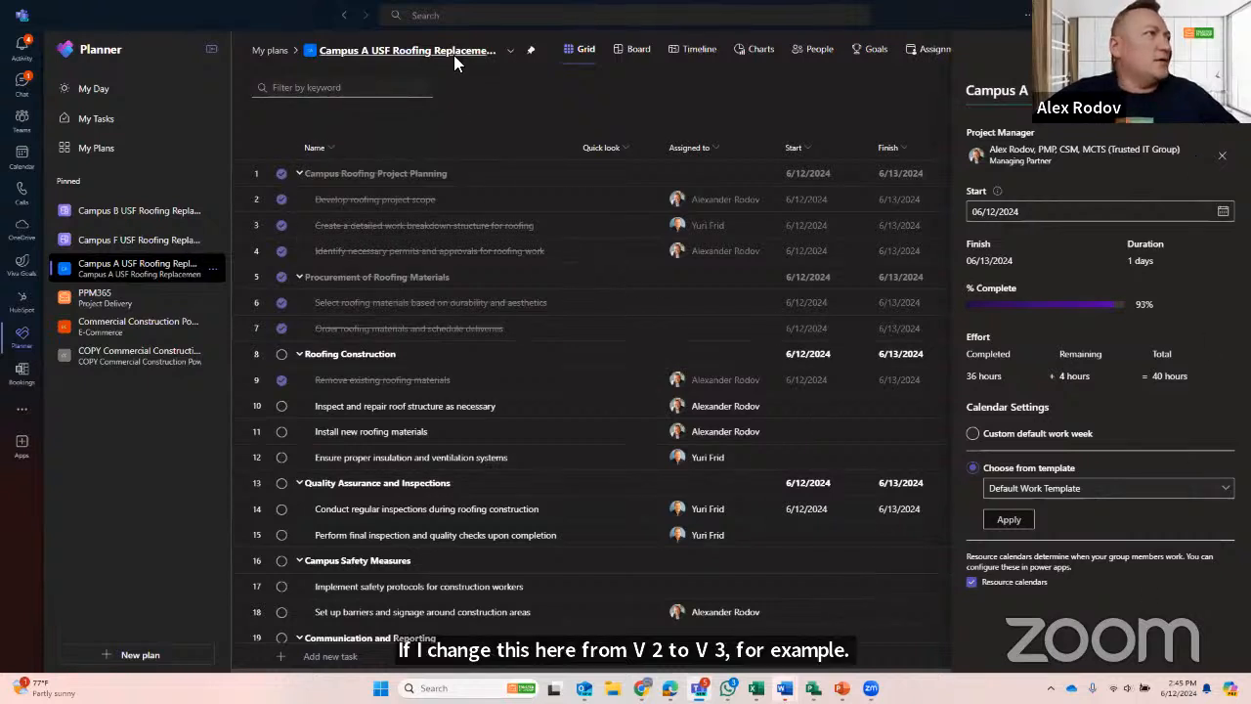
- Reload the PPM 365 Pro project list with a wider Name column, refresh it to check the Campus A name, and return to Planner
key("alt+Tab")
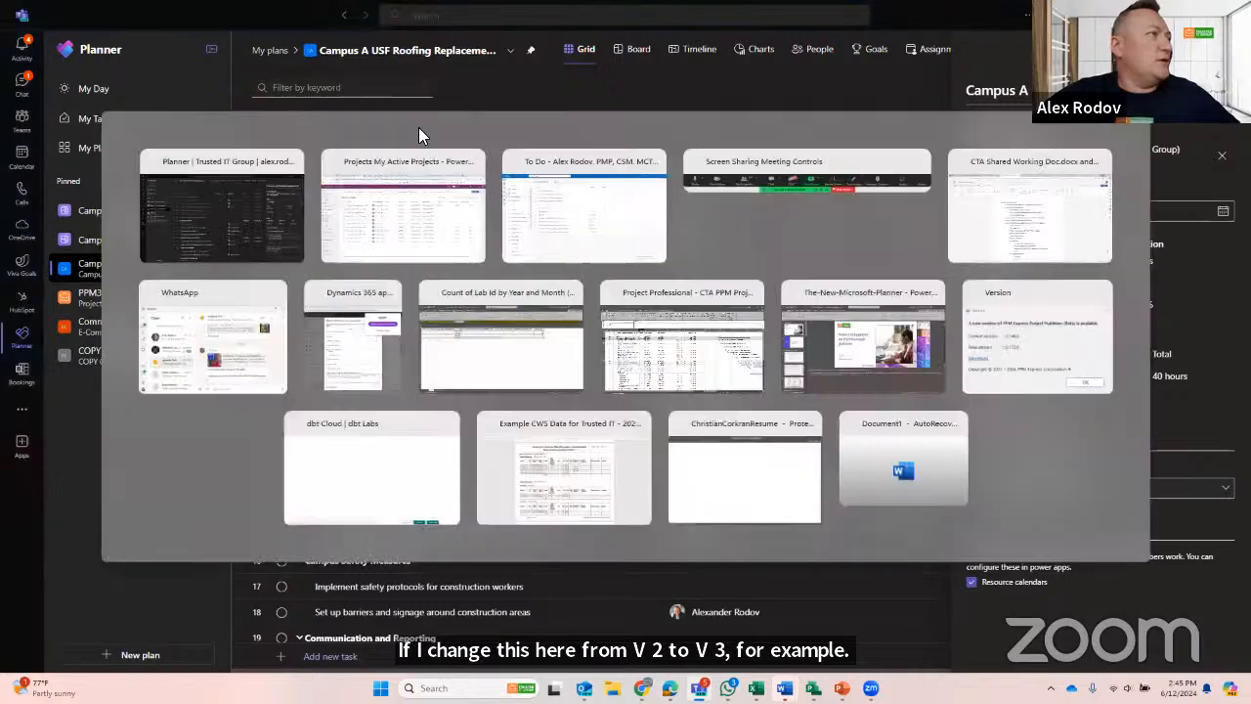
left_click(61, 44)
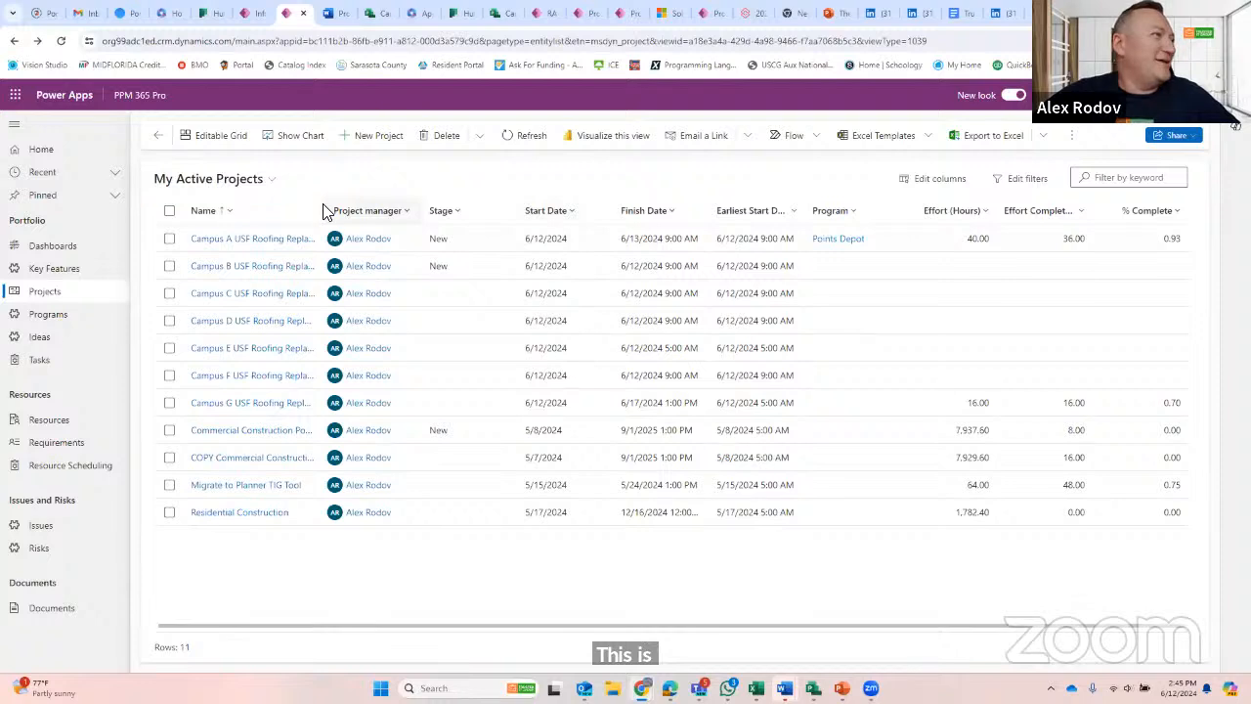
left_click_drag(325, 205, 437, 199)
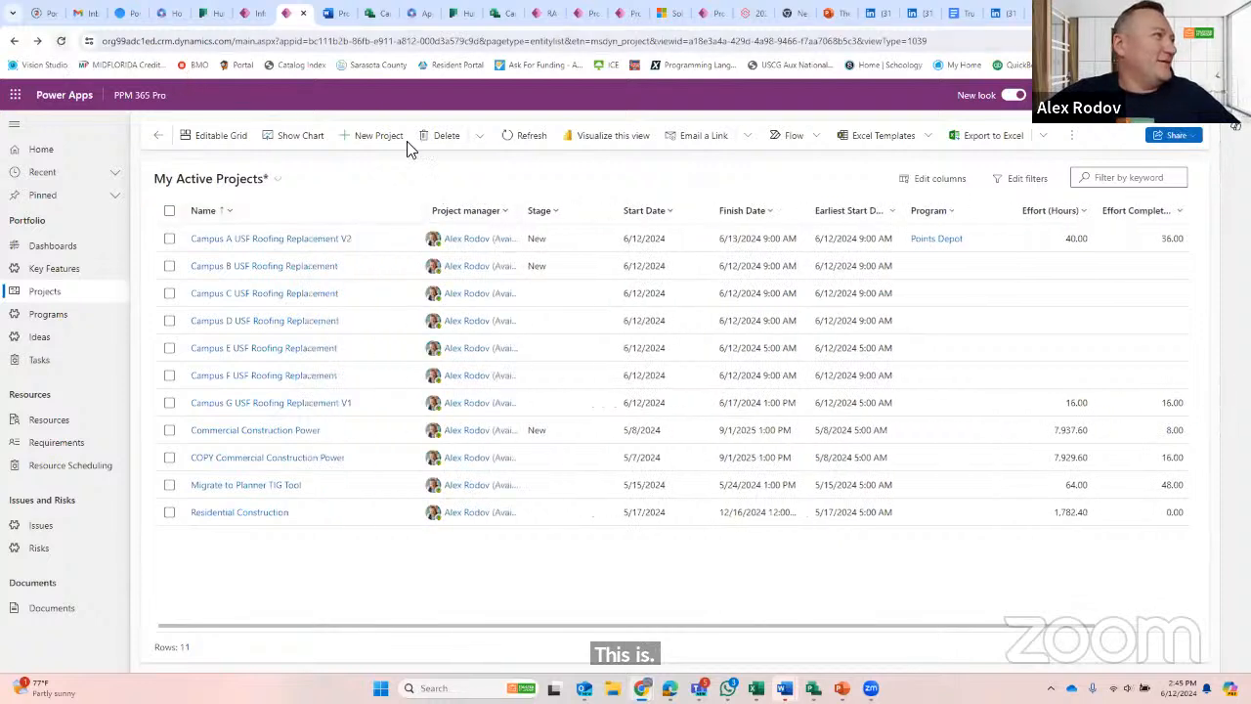
left_click(540, 138)
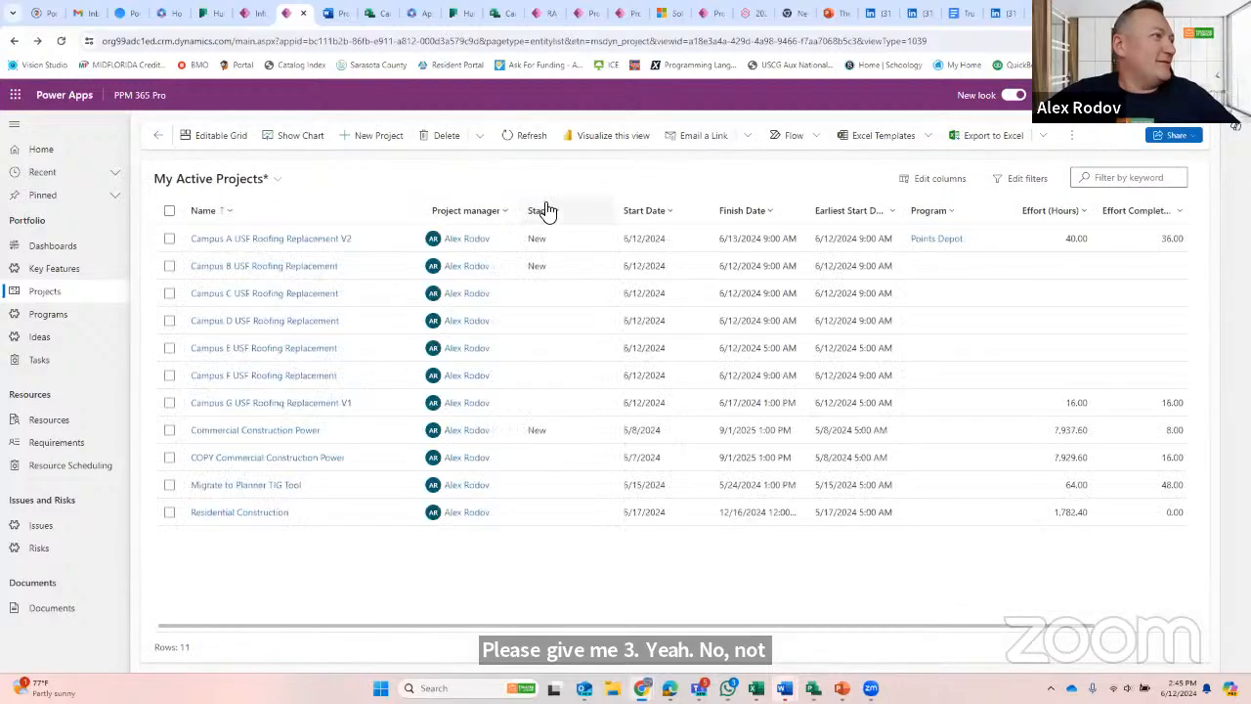
left_click(528, 142)
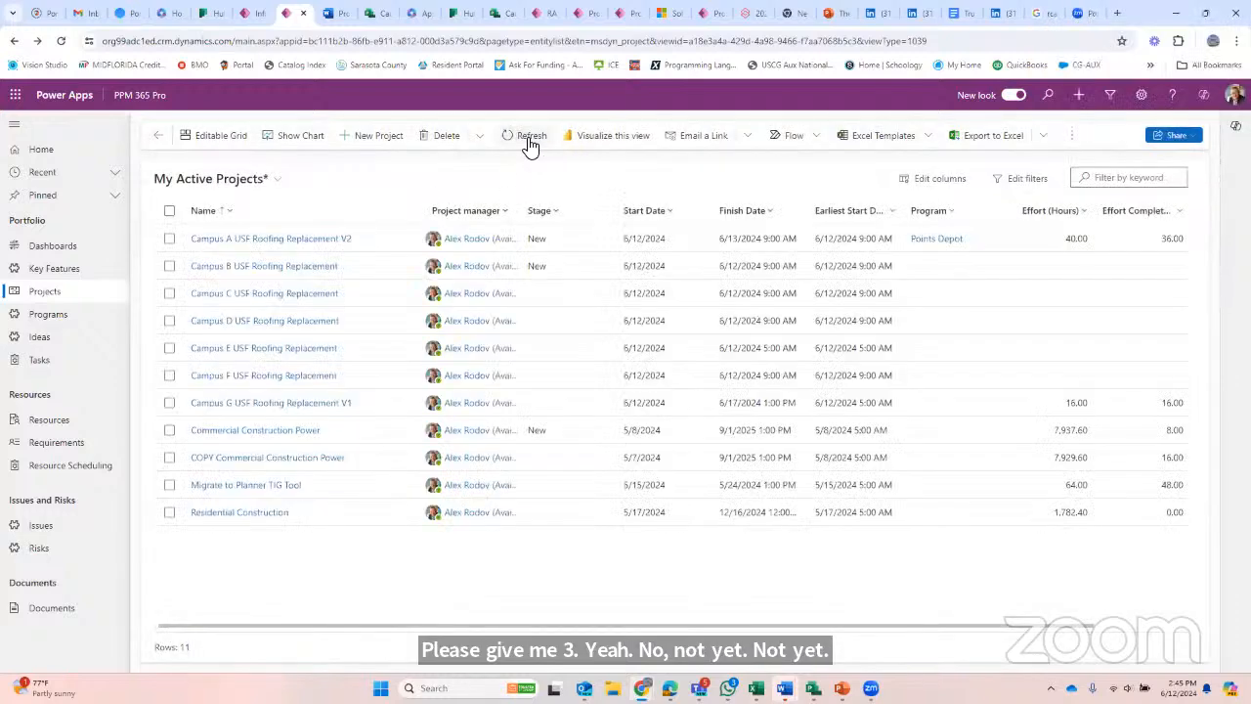
left_click(529, 142)
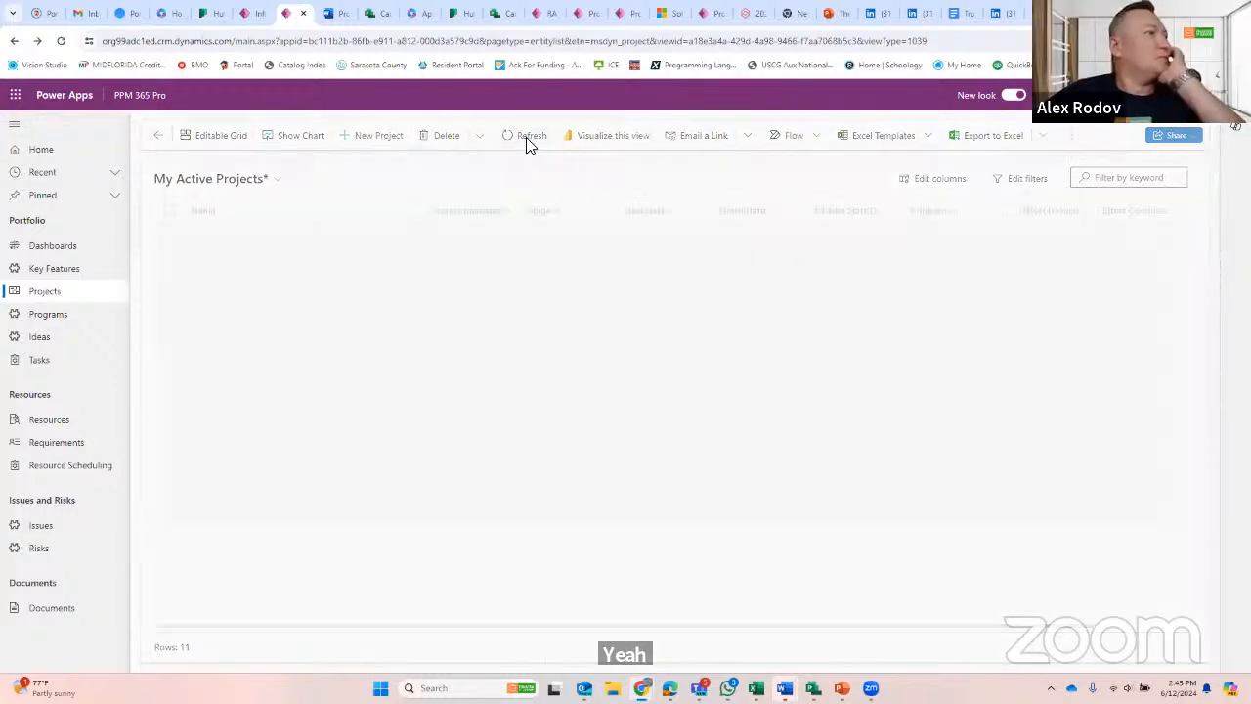
left_click(529, 143)
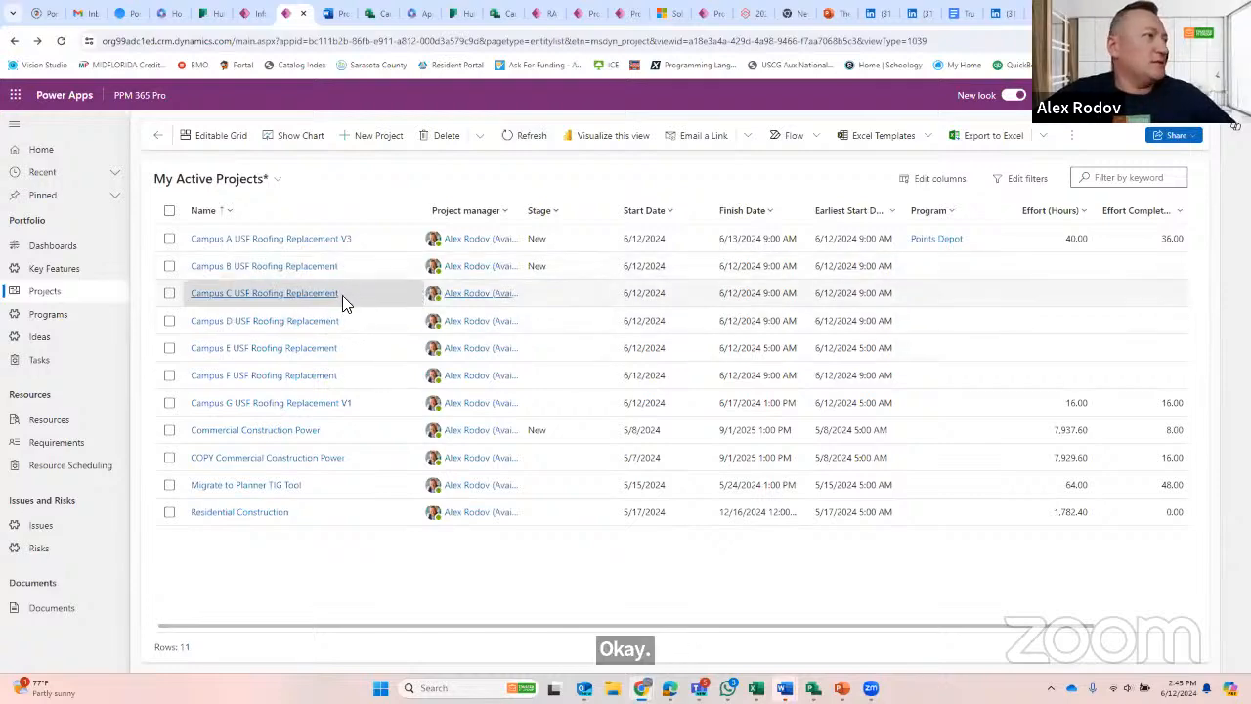
key("alt+Tab")
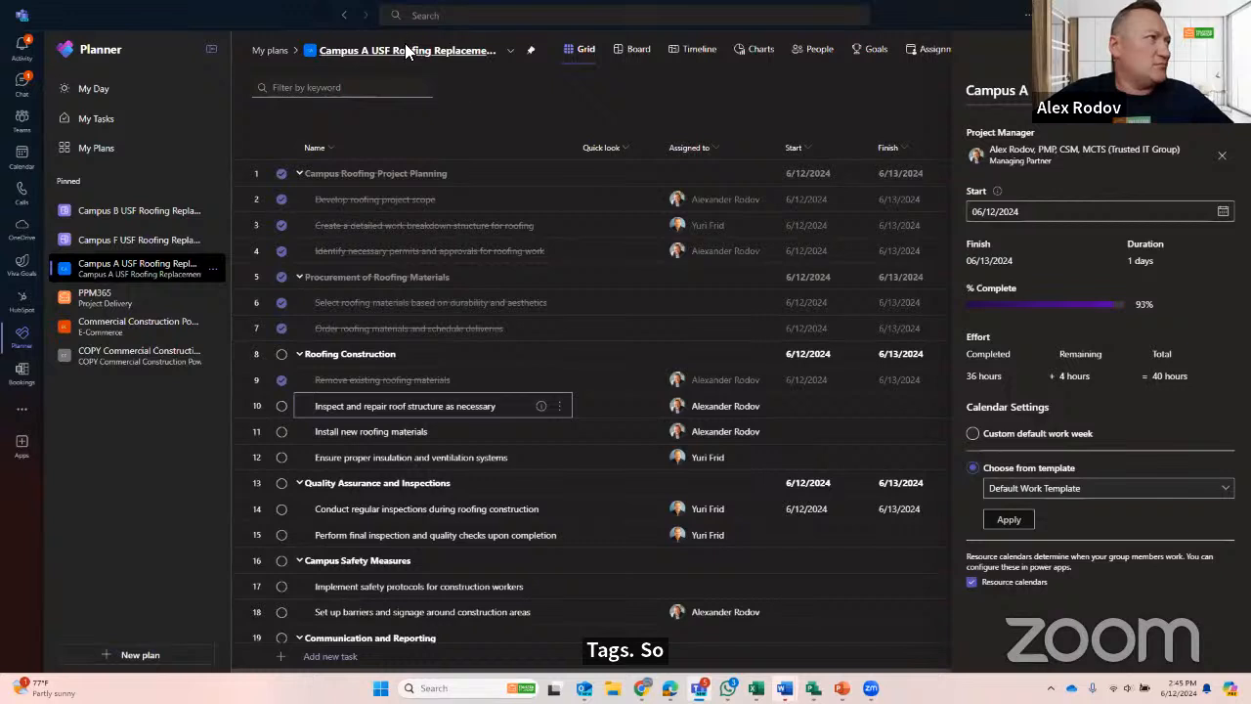
- Open the details of the task "Inspect and repair roof structure as necessary" and examine its dates, checklist, effort, dependency and conversation fields
left_click(540, 406)
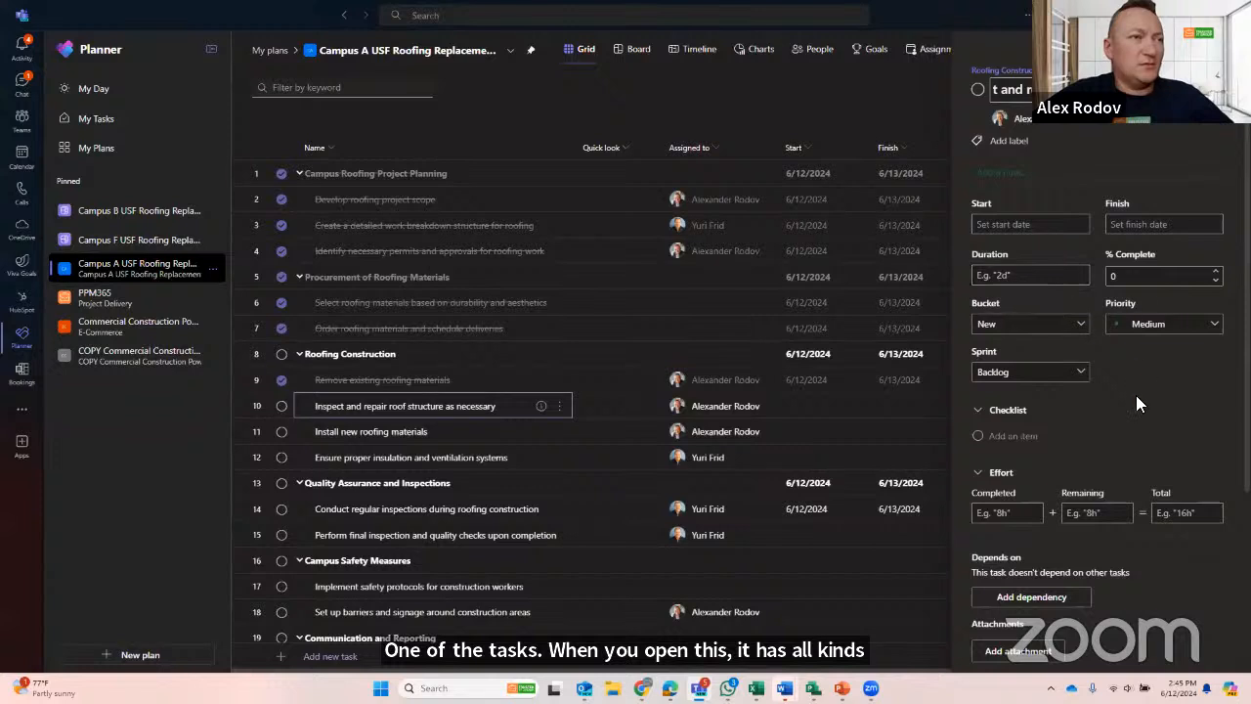
scroll(1114, 419, "down", 1)
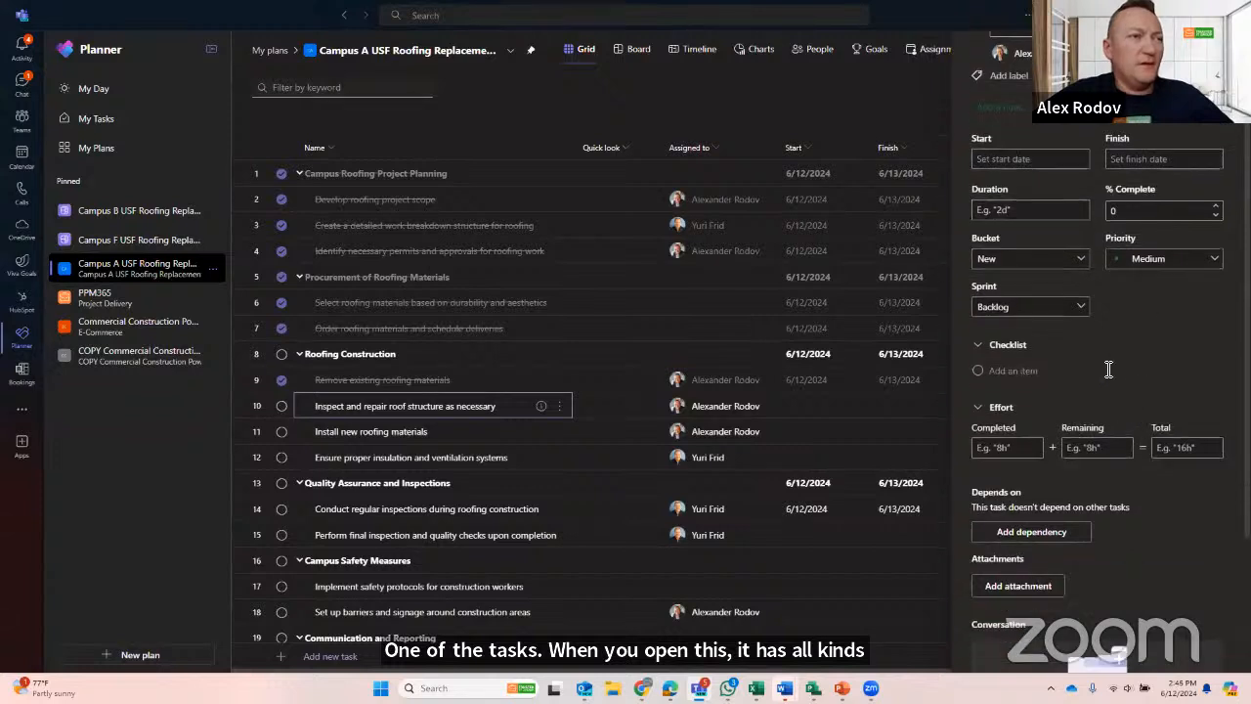
scroll(1108, 369, "down", 1)
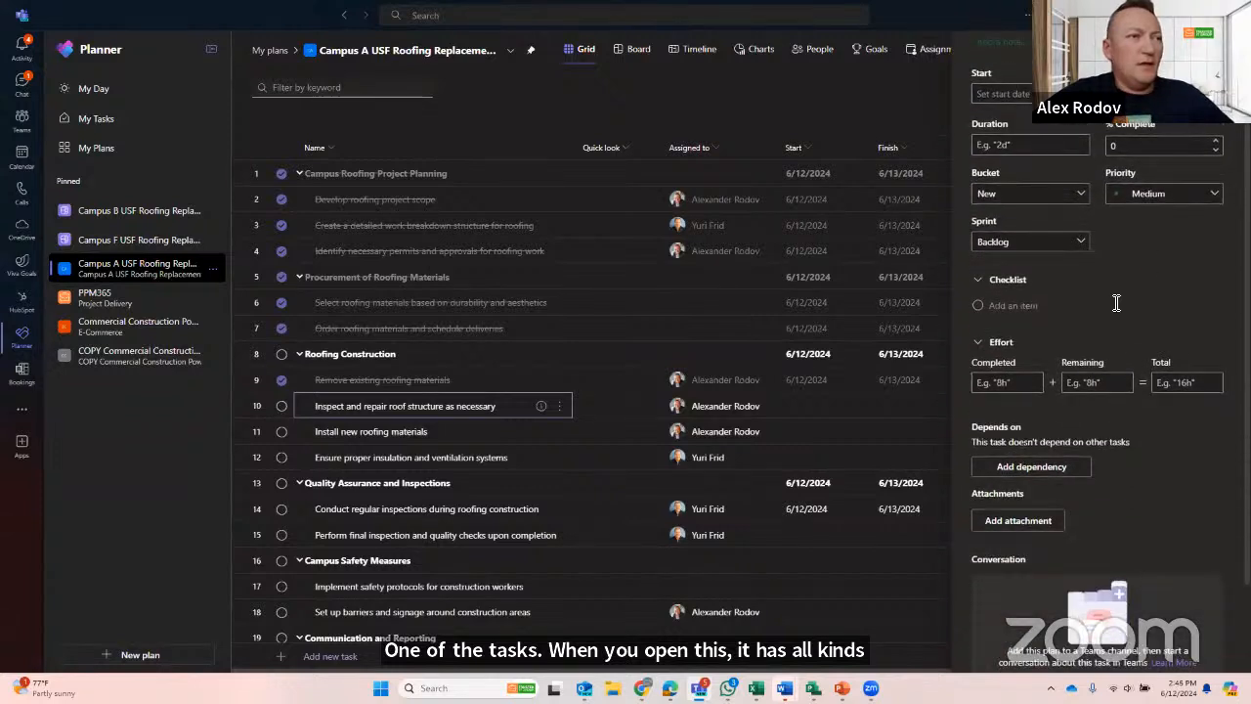
left_click(1002, 306)
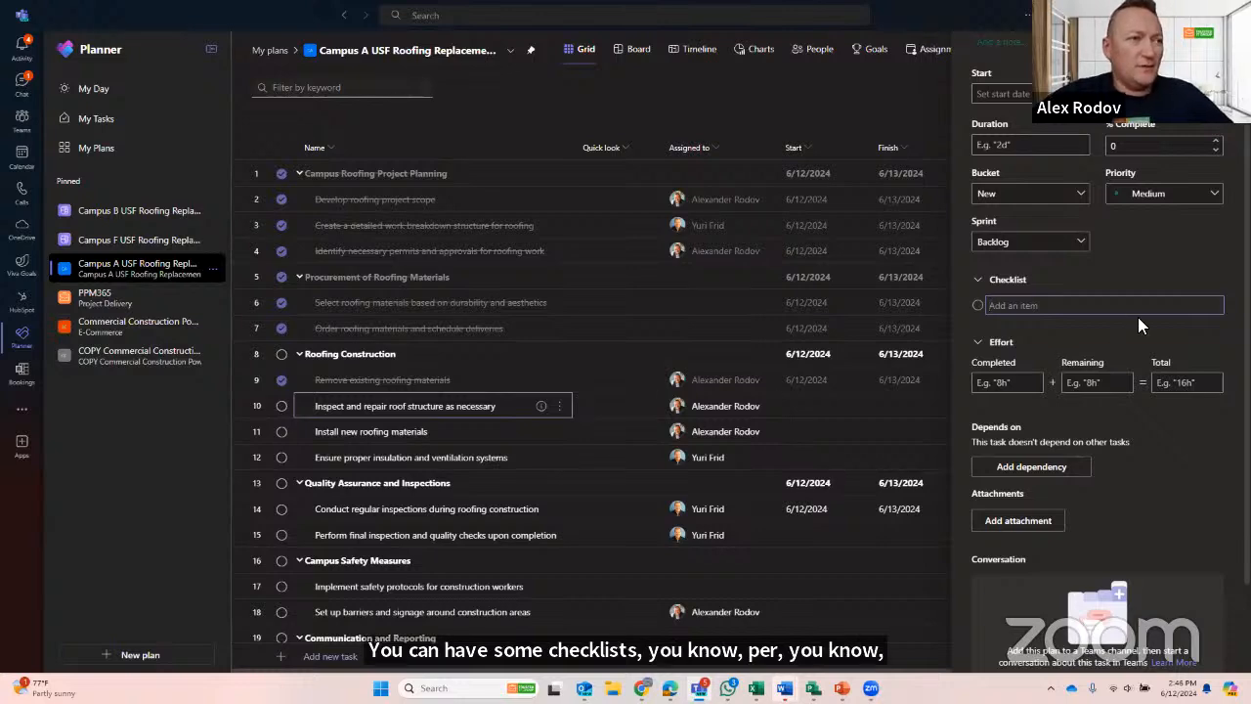
scroll(1138, 317, "down", 1)
scroll(1138, 316, "down", 1)
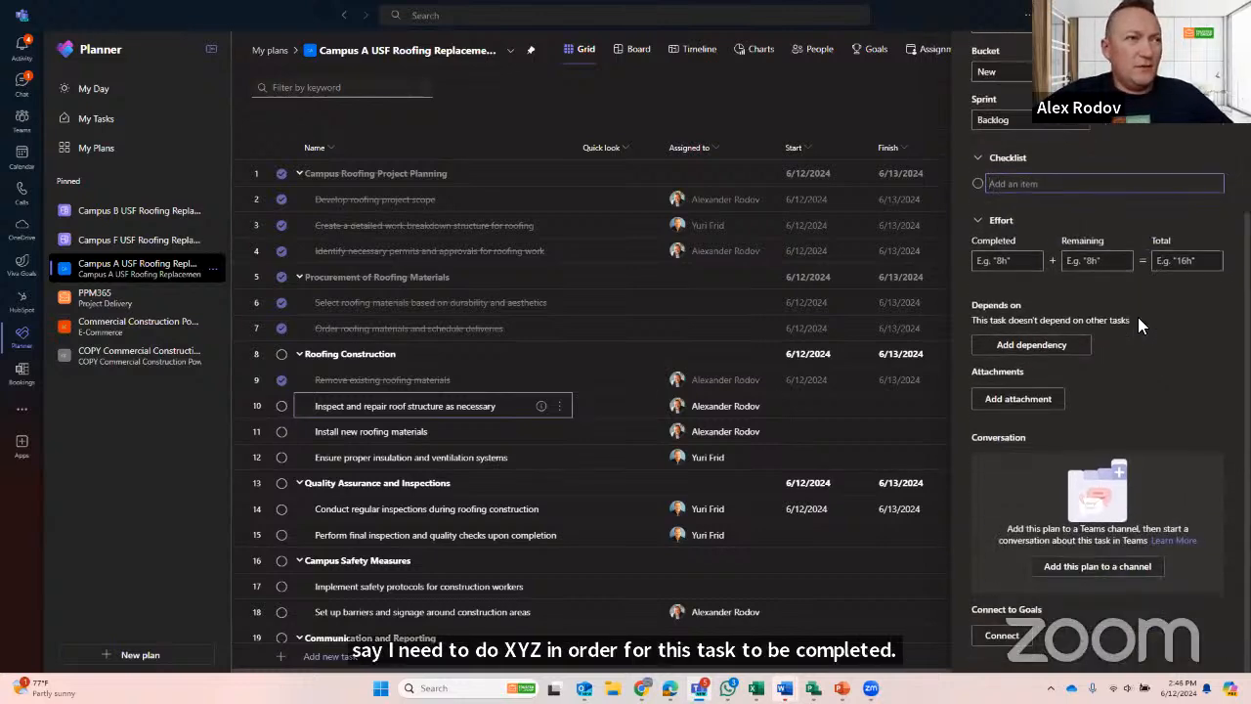
scroll(1143, 323, "up", 4)
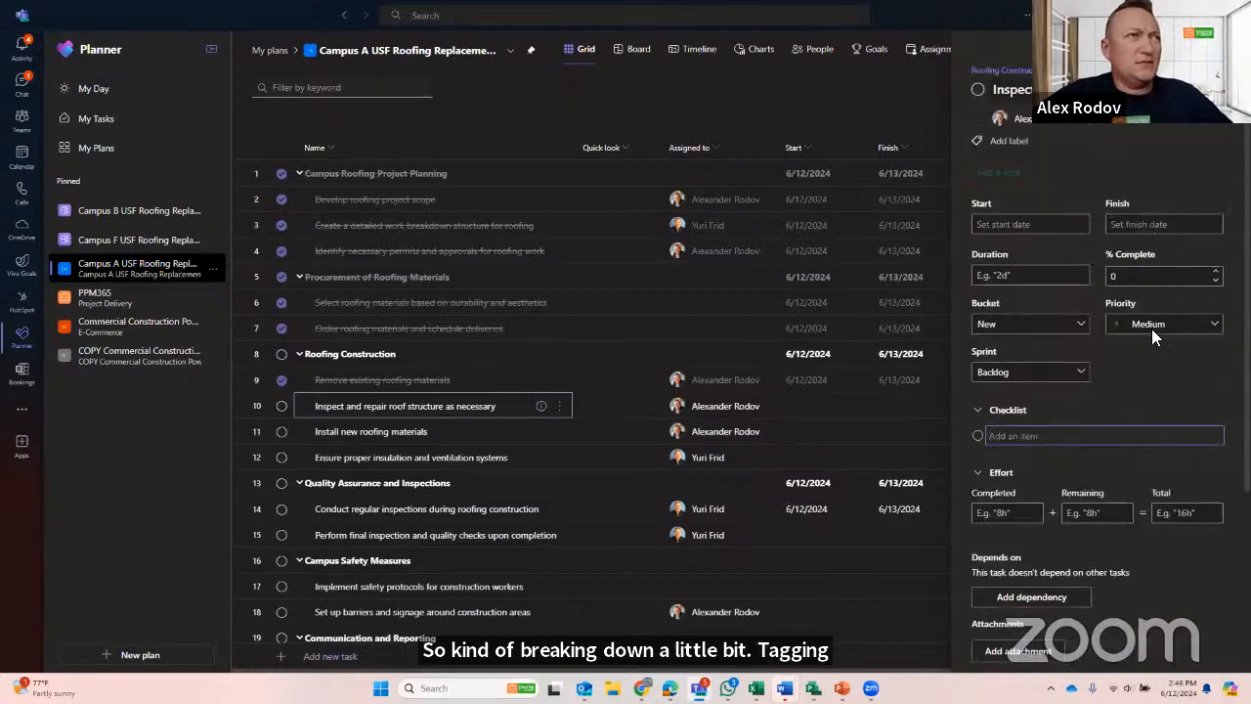
- Add the Yellow label to the "Inspect and repair roof structure as necessary" task
left_click(1010, 142)
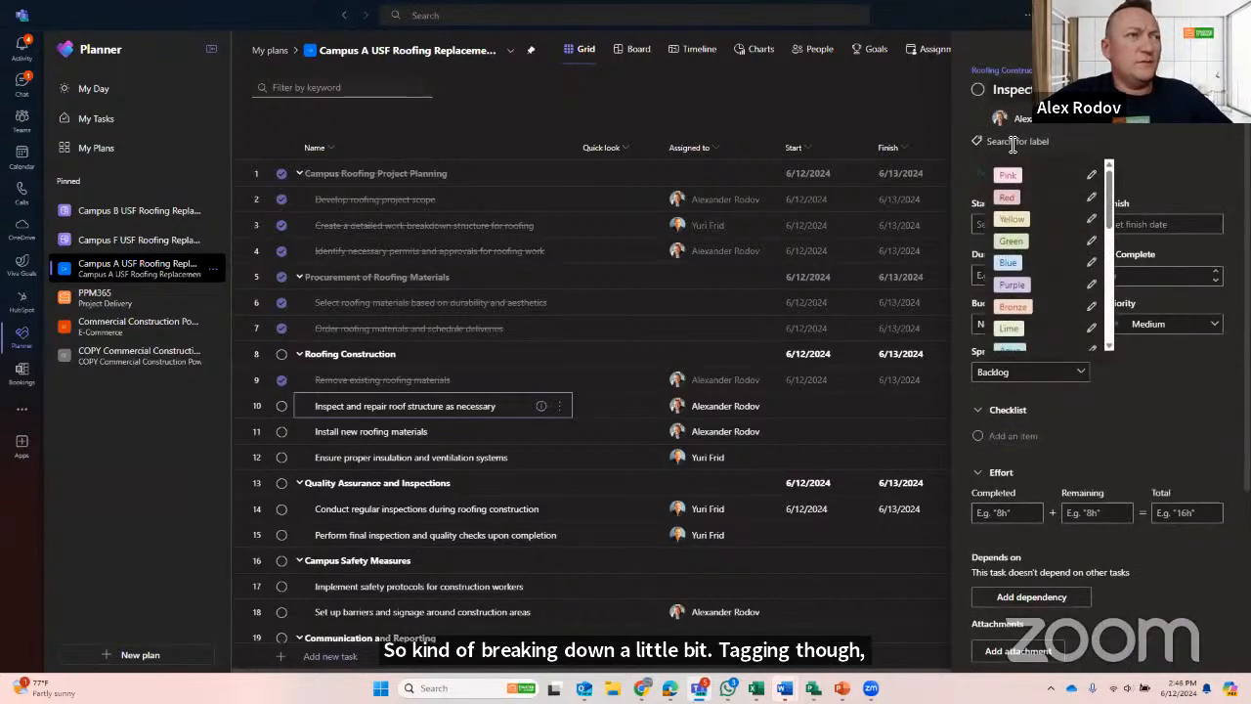
left_click(1176, 166)
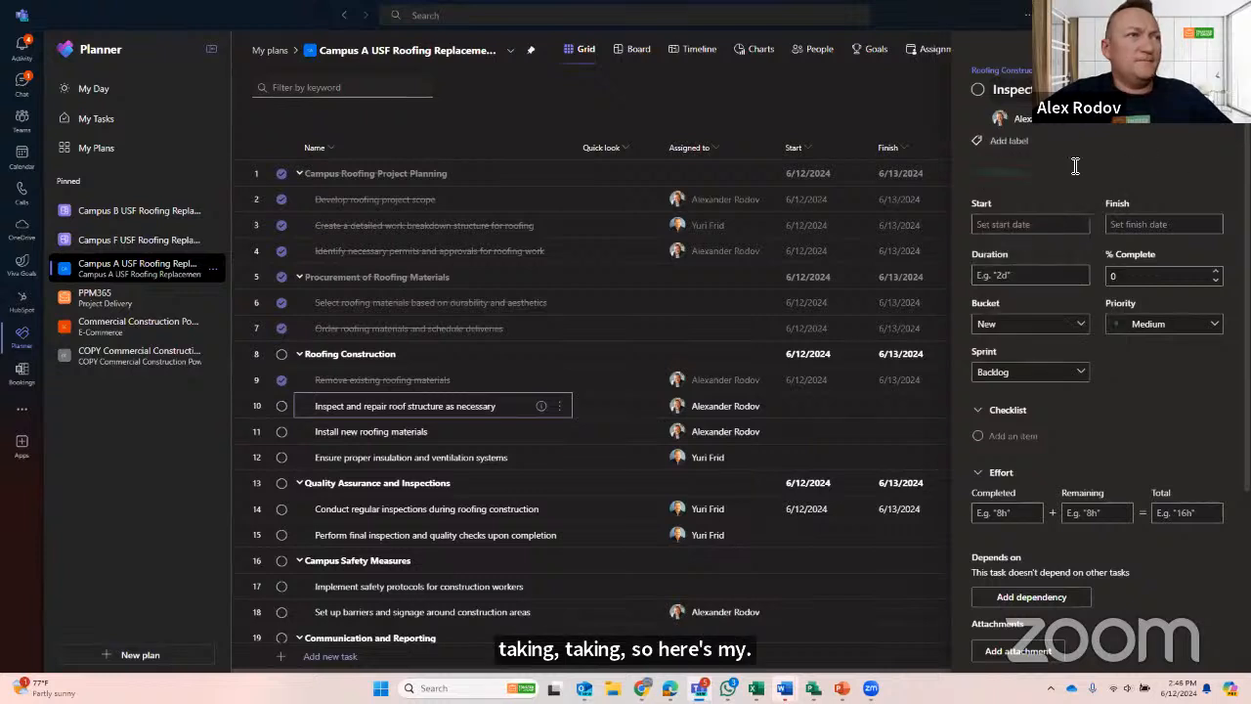
left_click(1016, 140)
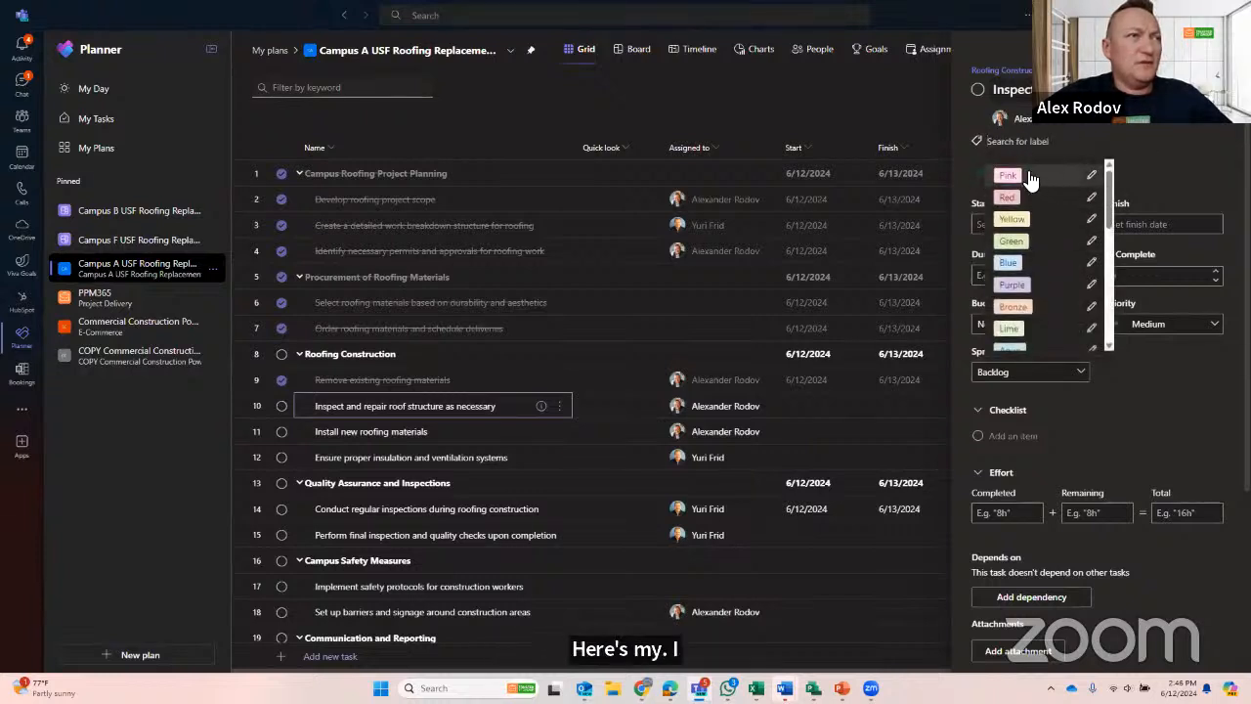
left_click(1047, 221)
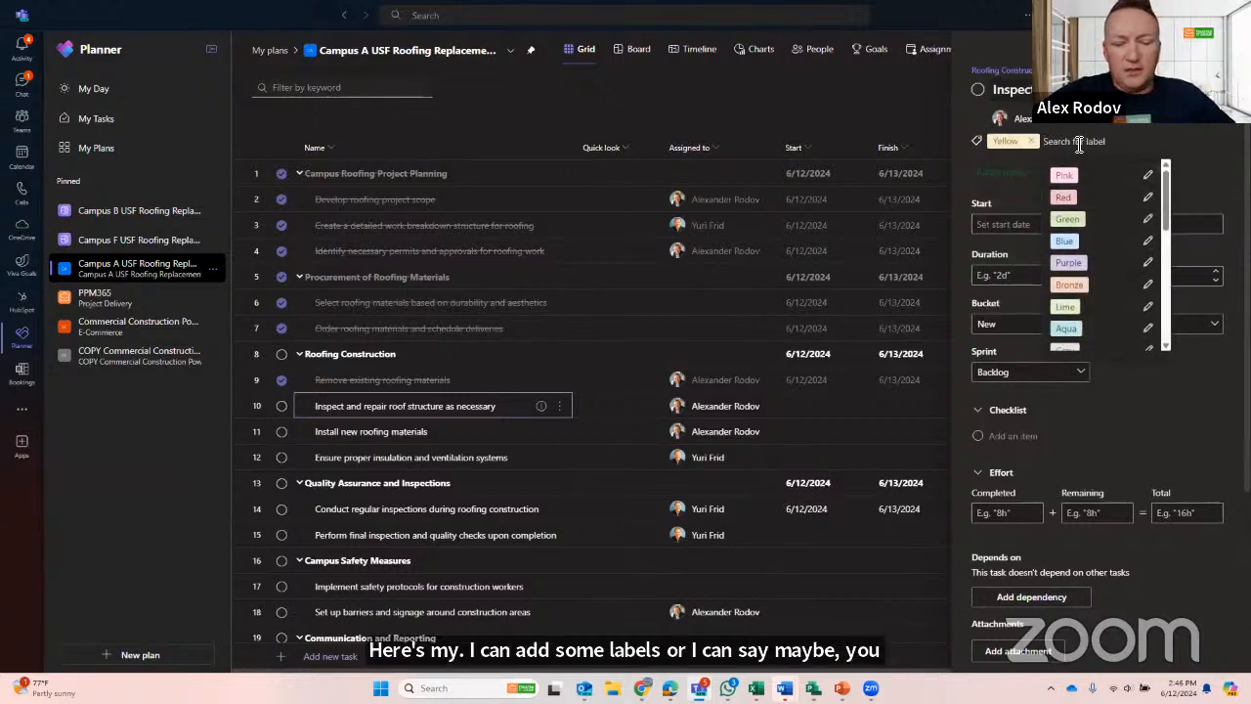
type("TIG")
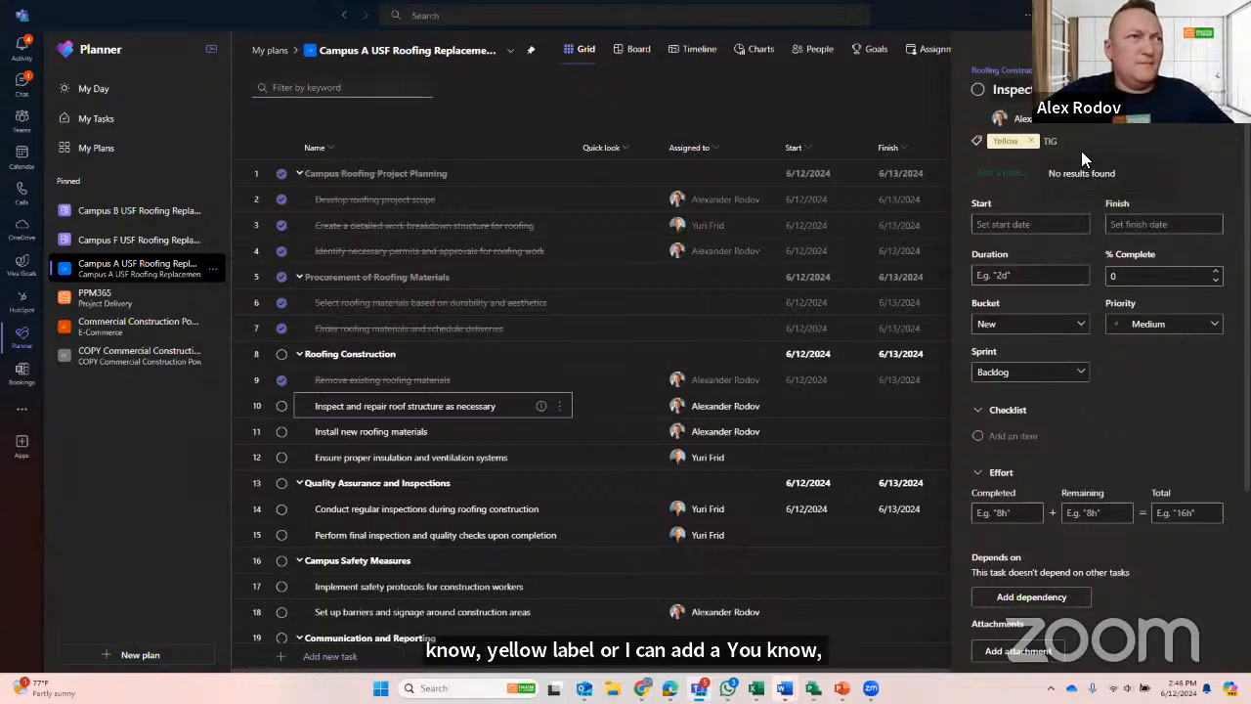
key("BackSpace")
key("BackSpace")
key("BackSpace")
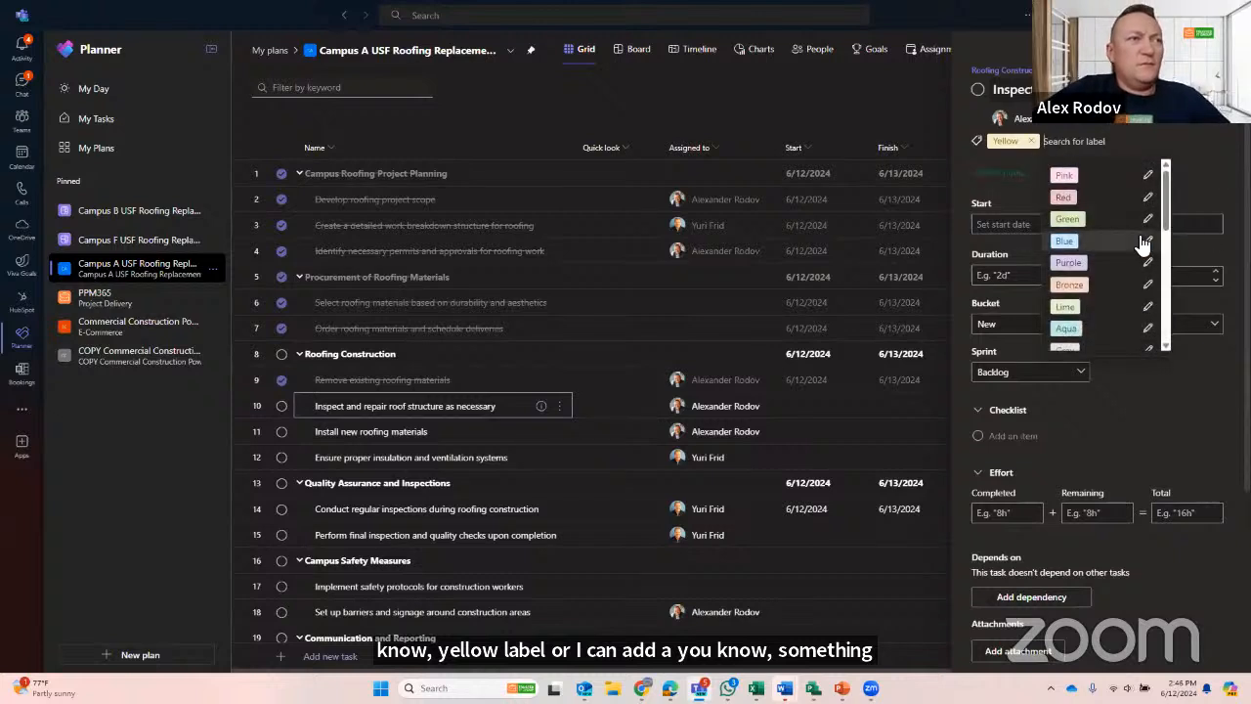
scroll(1141, 245, "down", 5)
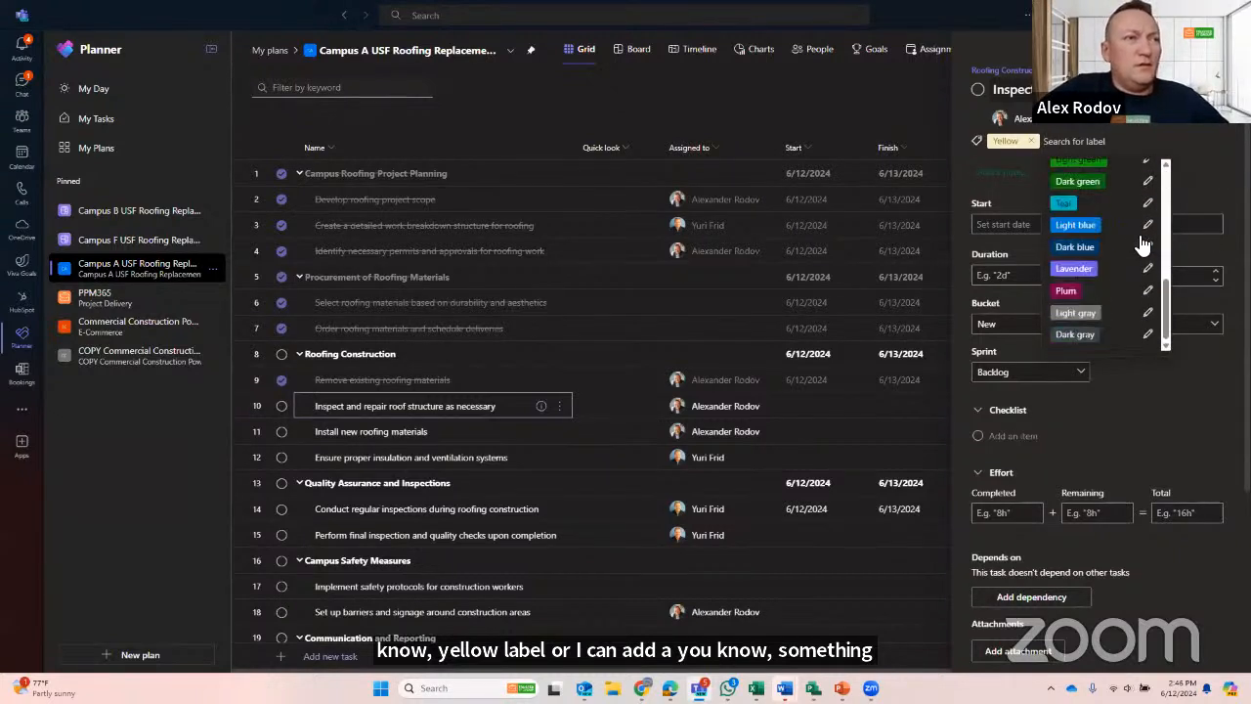
left_click(1148, 290)
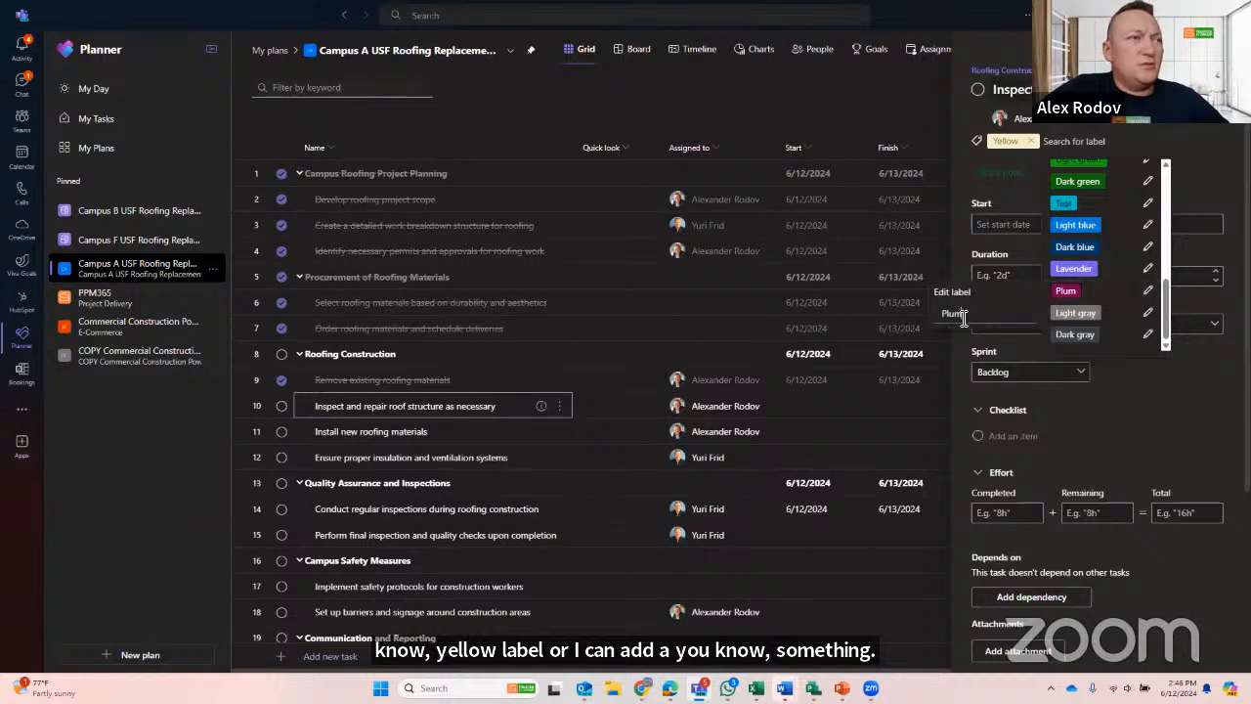
left_click(917, 314)
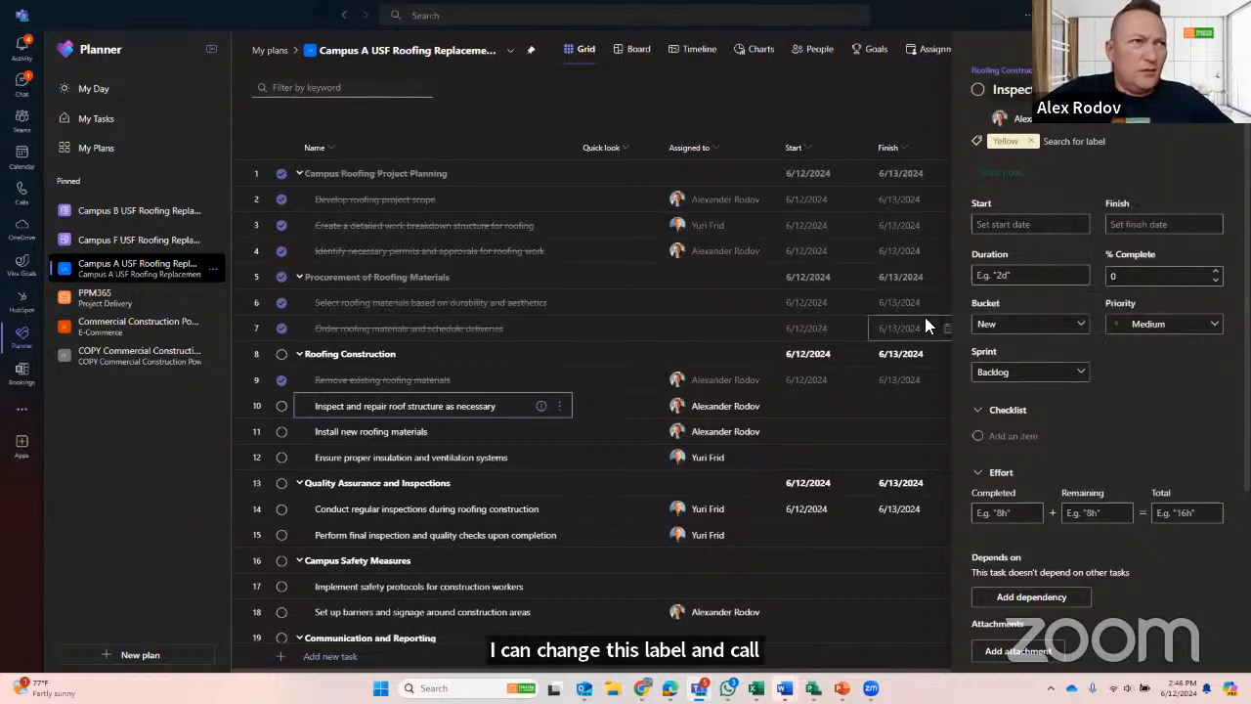
- Rename the Pink label as Compliance and add it to the roof structure inspection task
left_click(1070, 142)
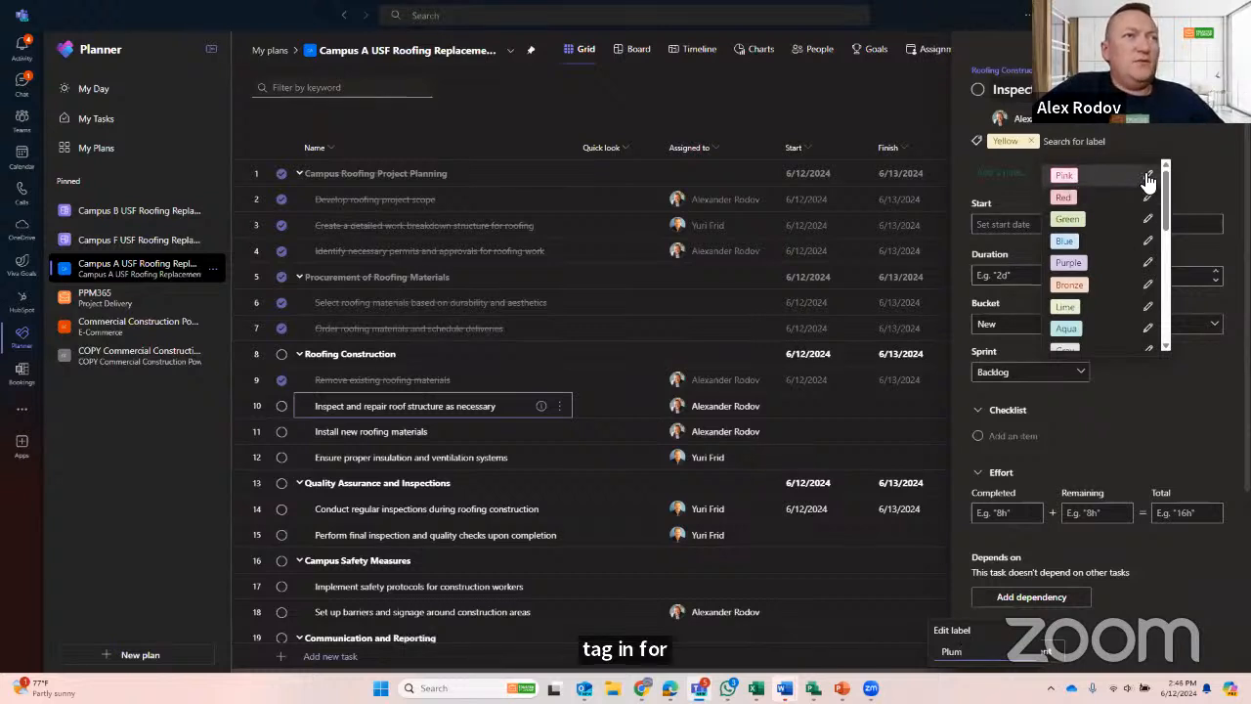
scroll(1148, 181, "down", 5)
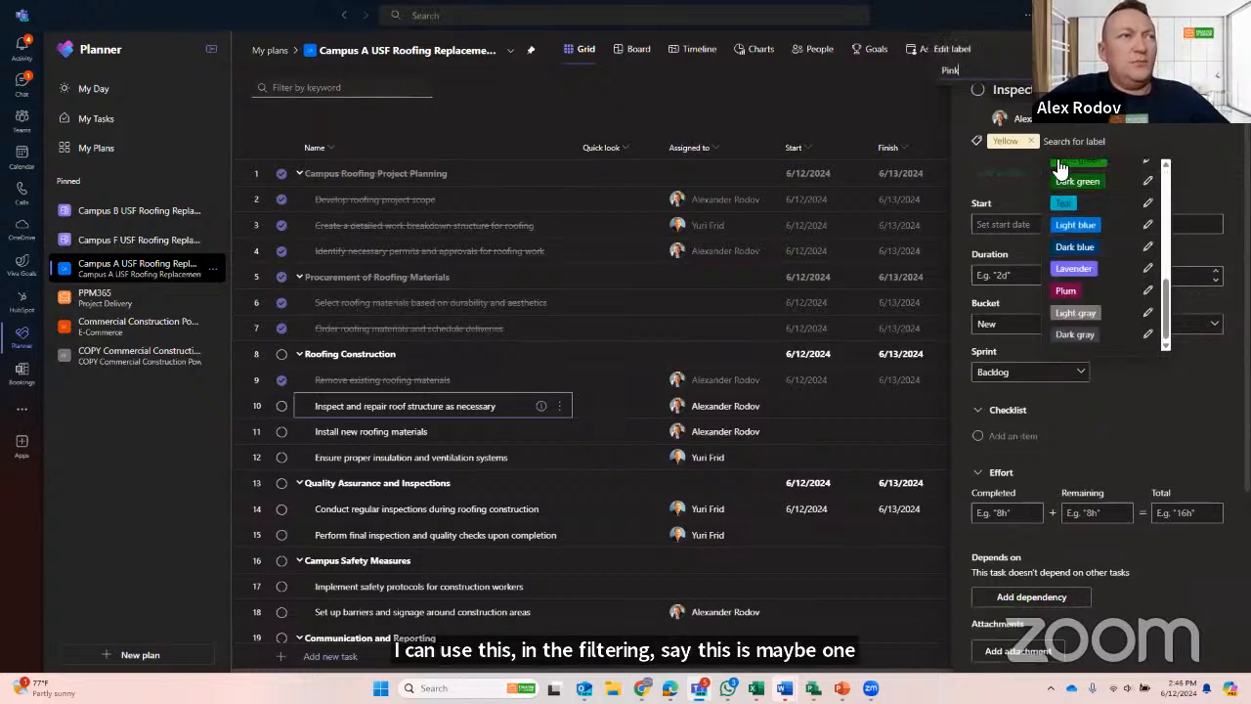
scroll(1124, 268, "up", 5)
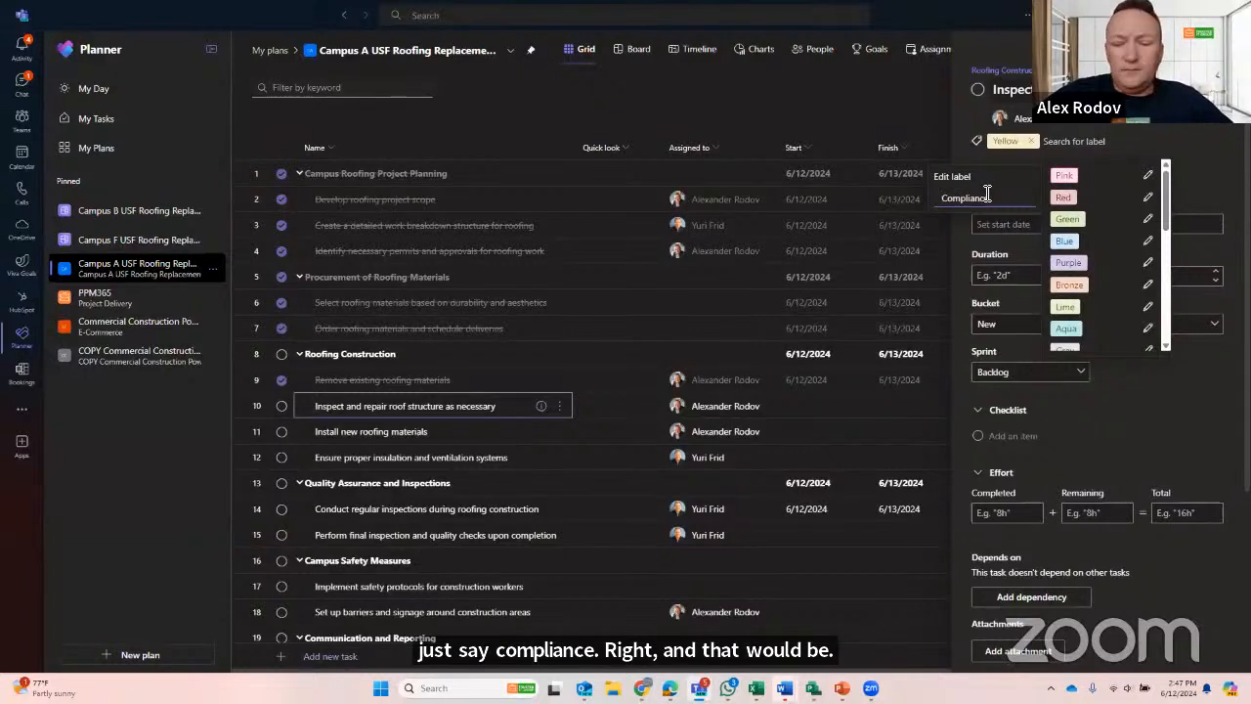
key("Return")
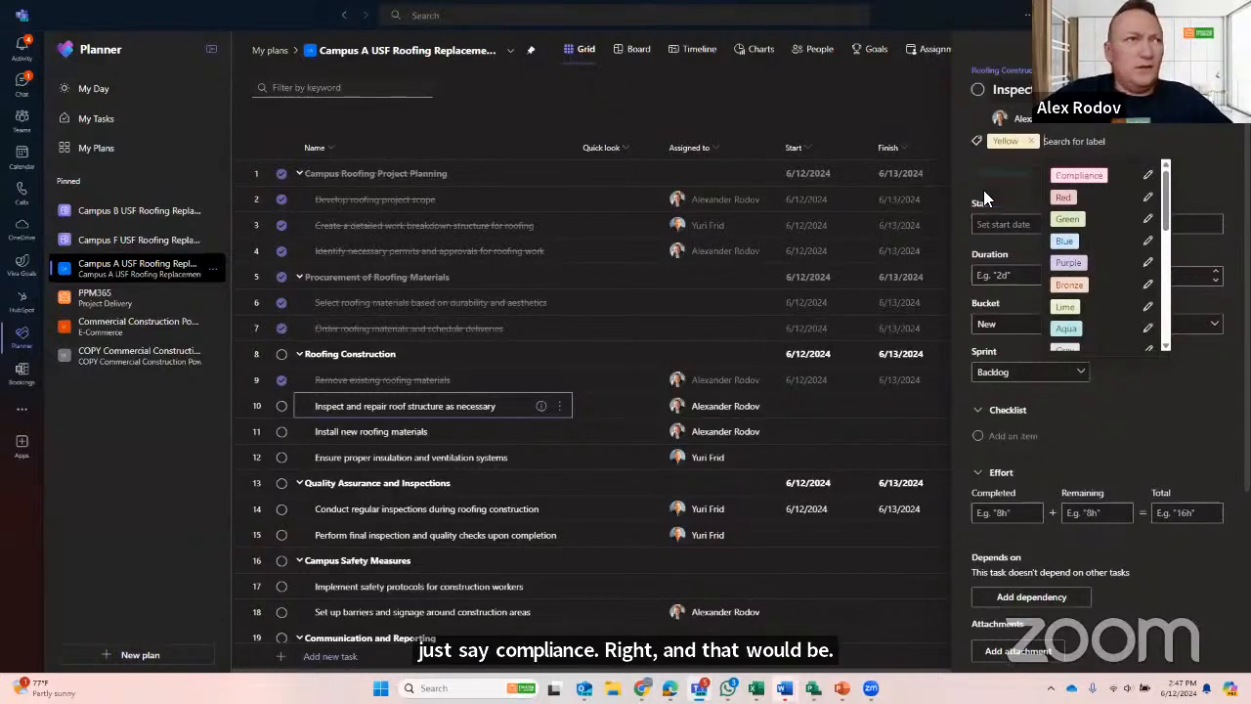
left_click(1079, 176)
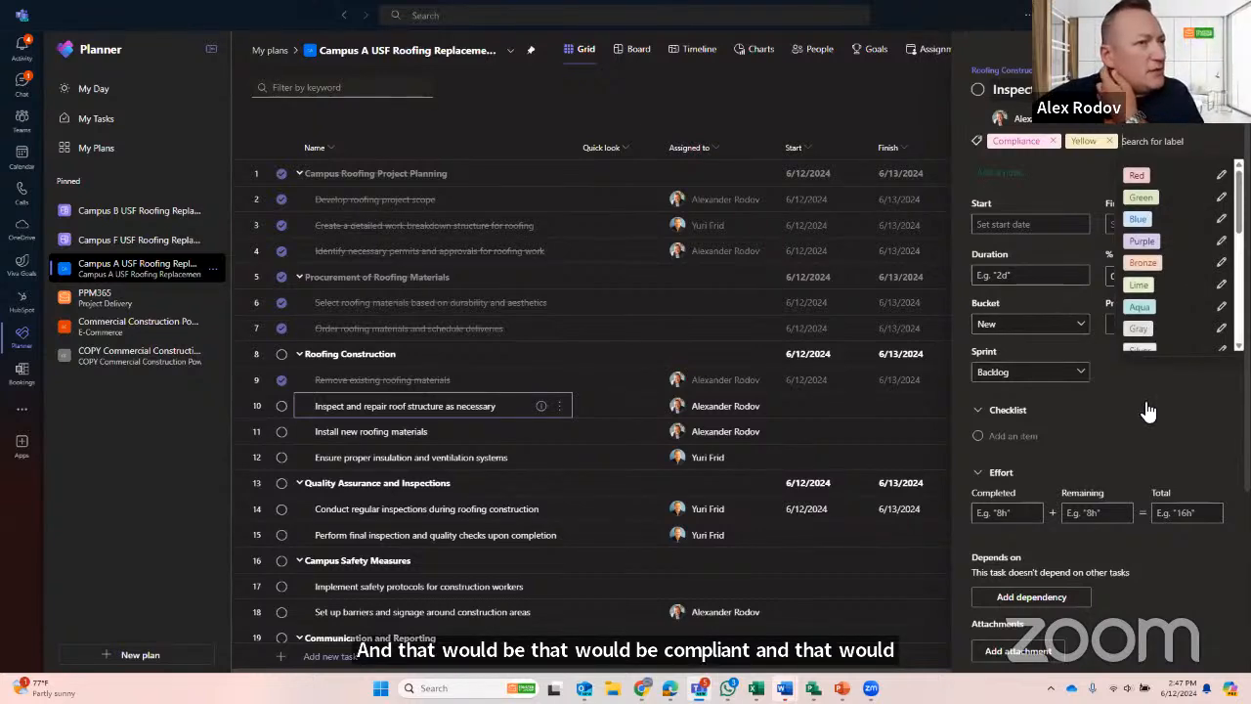
left_click(1192, 419)
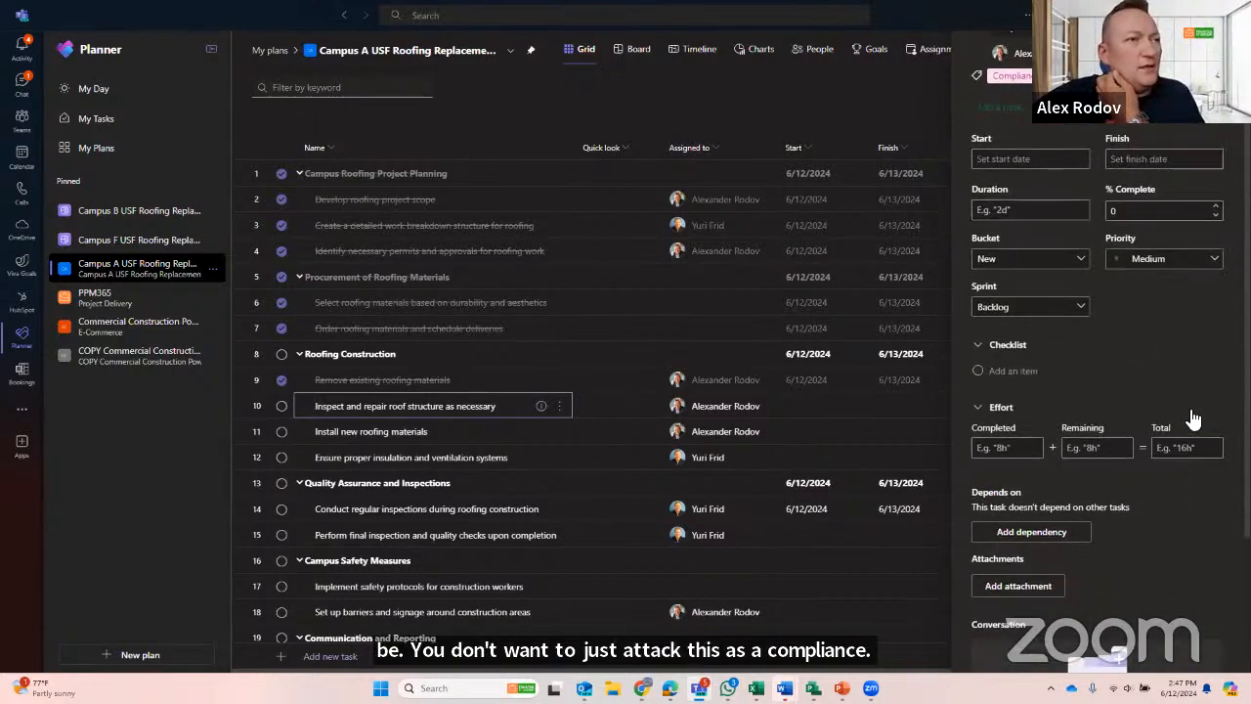
- Review the roof structure inspection task's attachment, conversation and goal options, its further task actions and its change history
scroll(1194, 418, "down", 3)
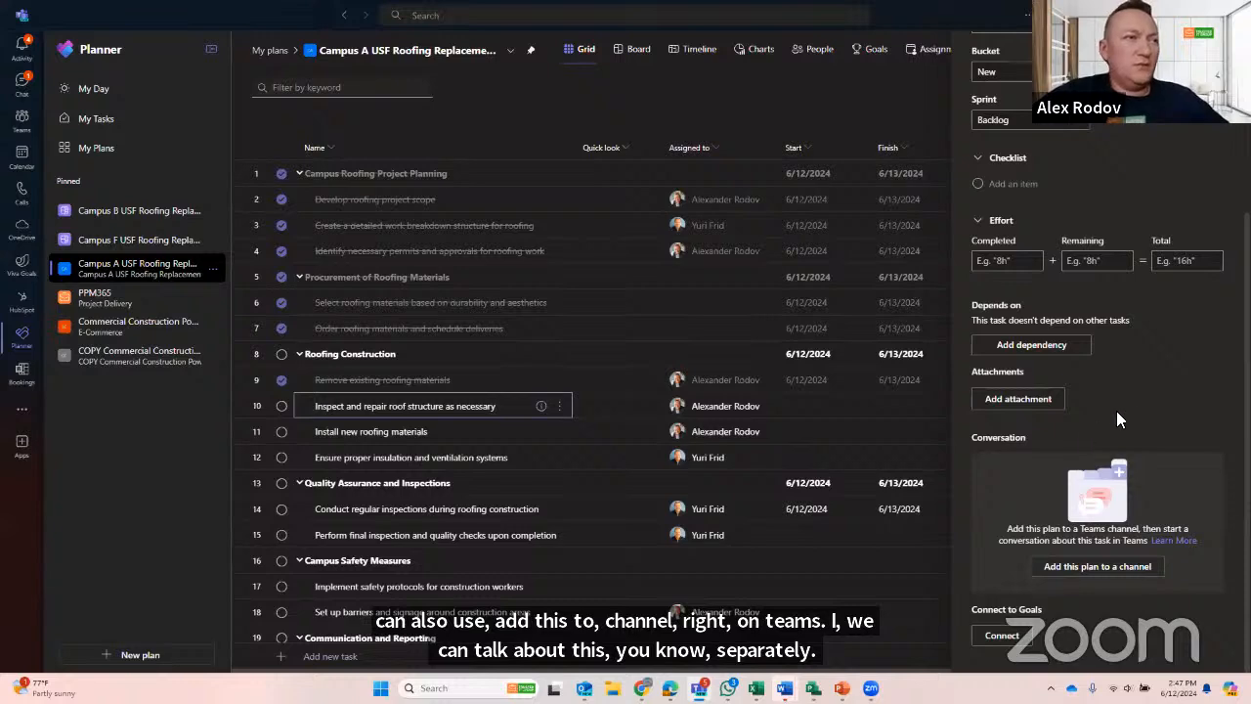
scroll(1141, 411, "up", 3)
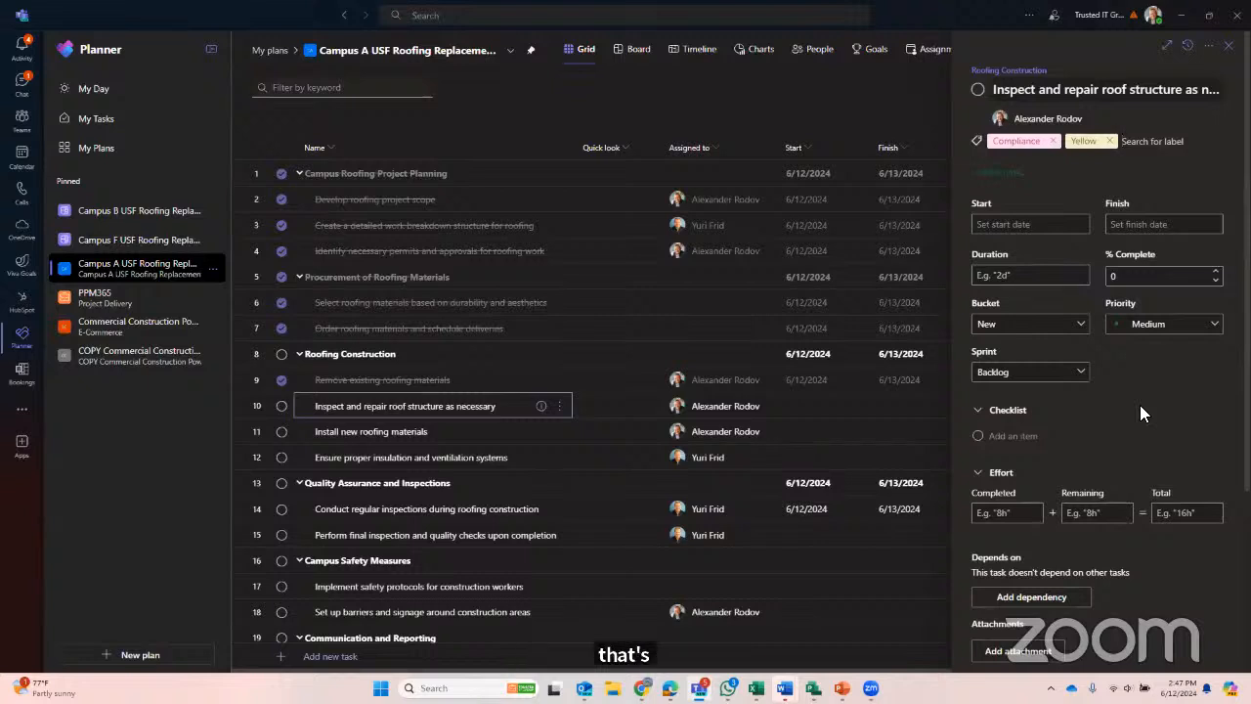
left_click(1209, 47)
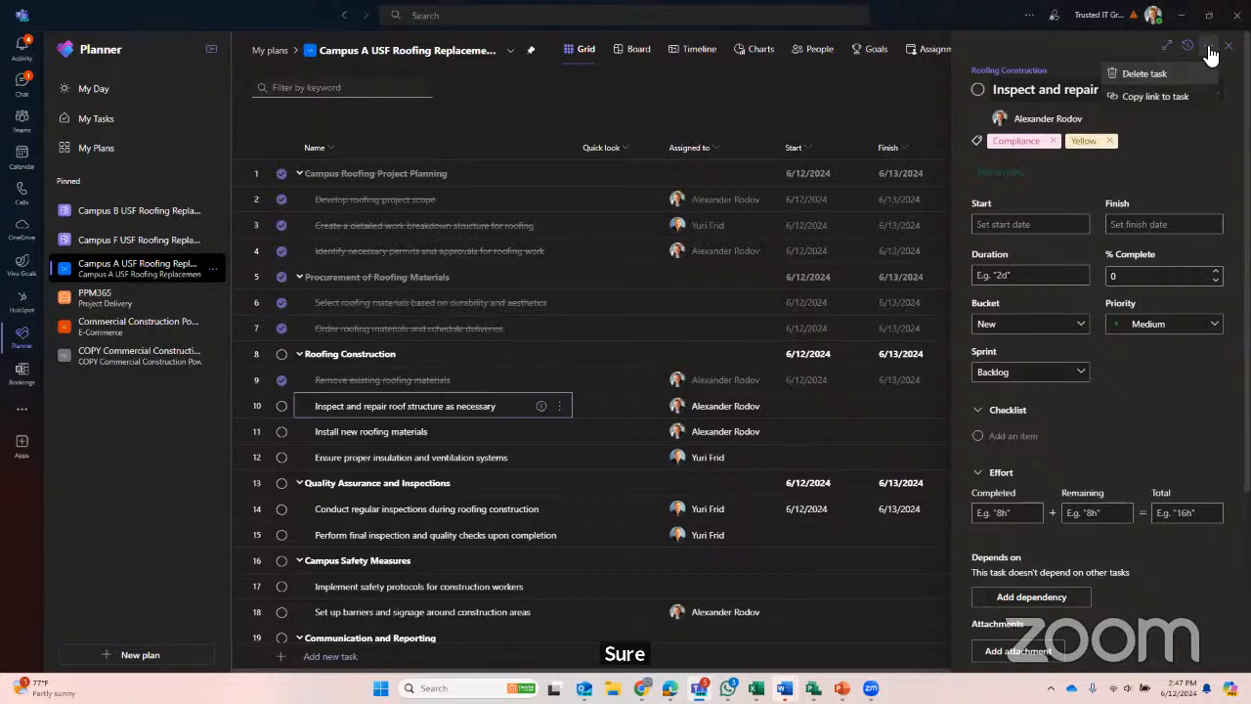
left_click(1210, 49)
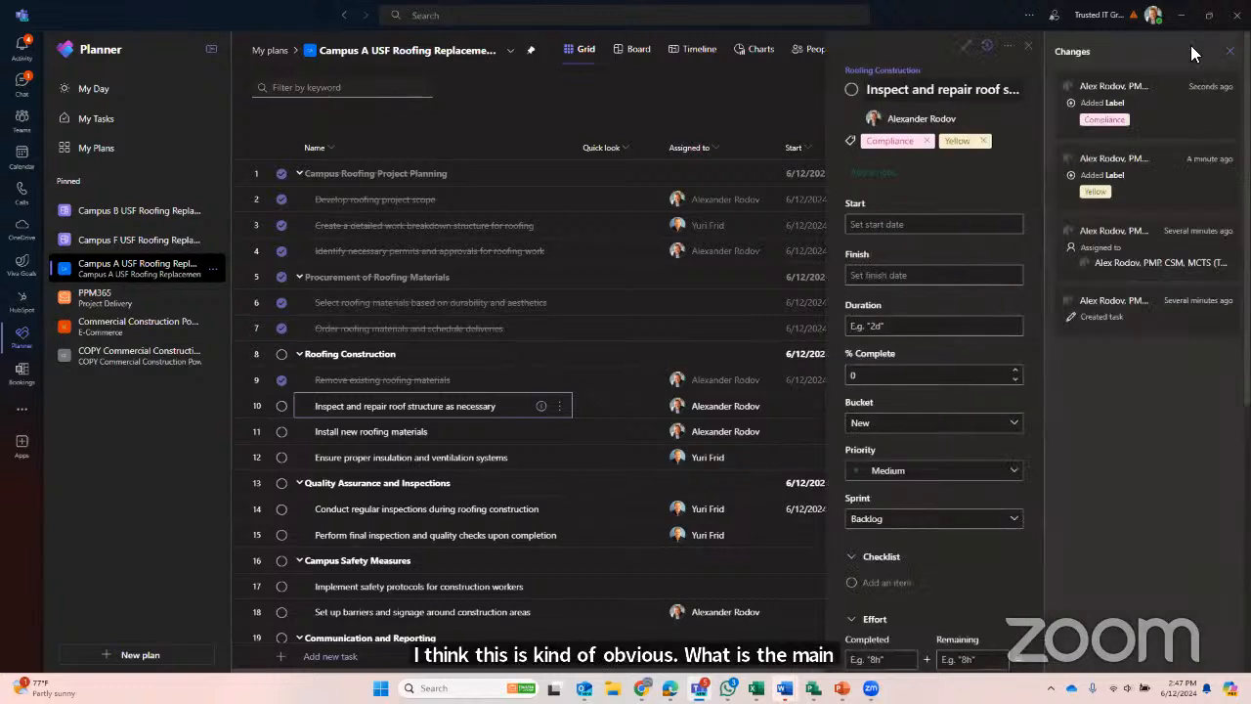
left_click(1188, 45)
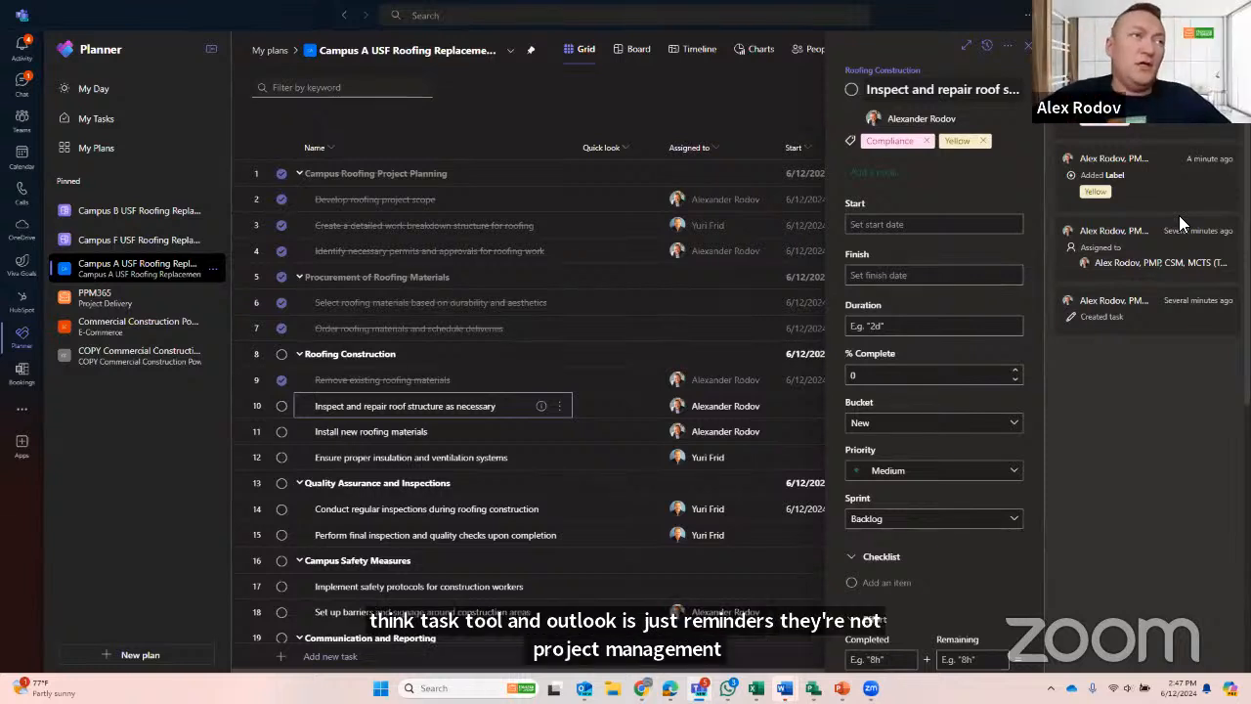
- Among the private tasks in My Tasks, create a task titled with "Task", the owner's first name and "Private"
left_click(115, 126)
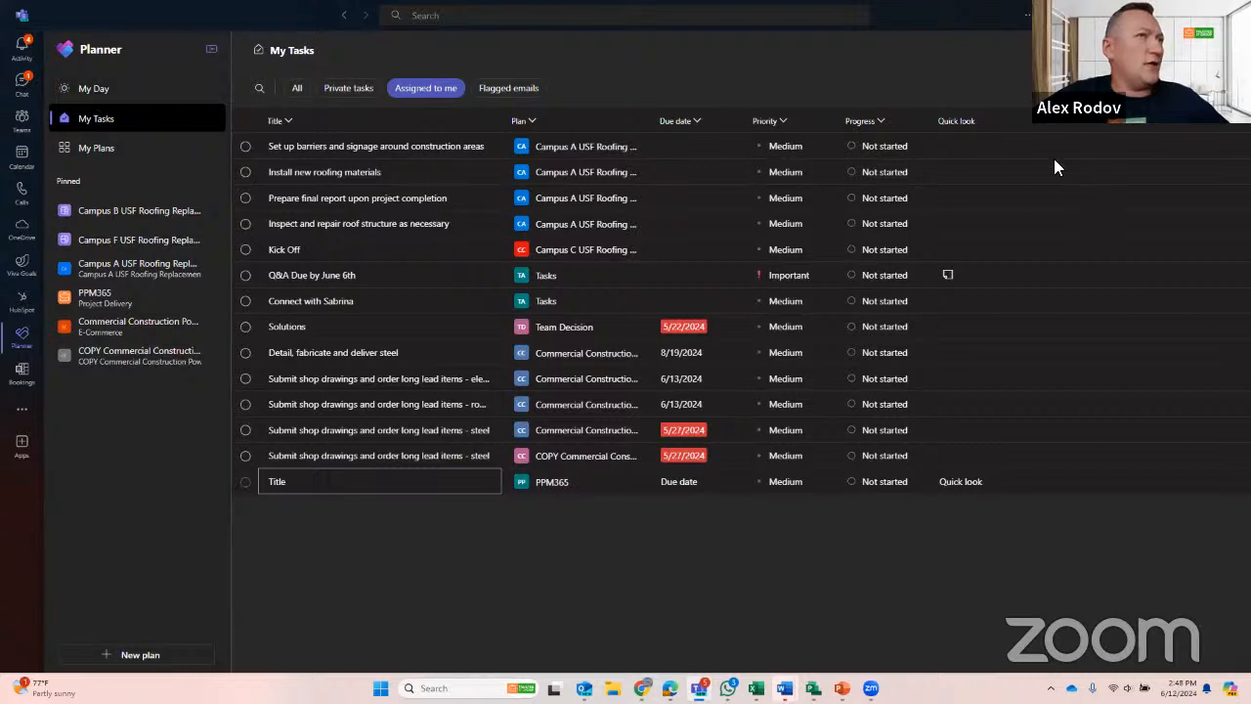
left_click(350, 90)
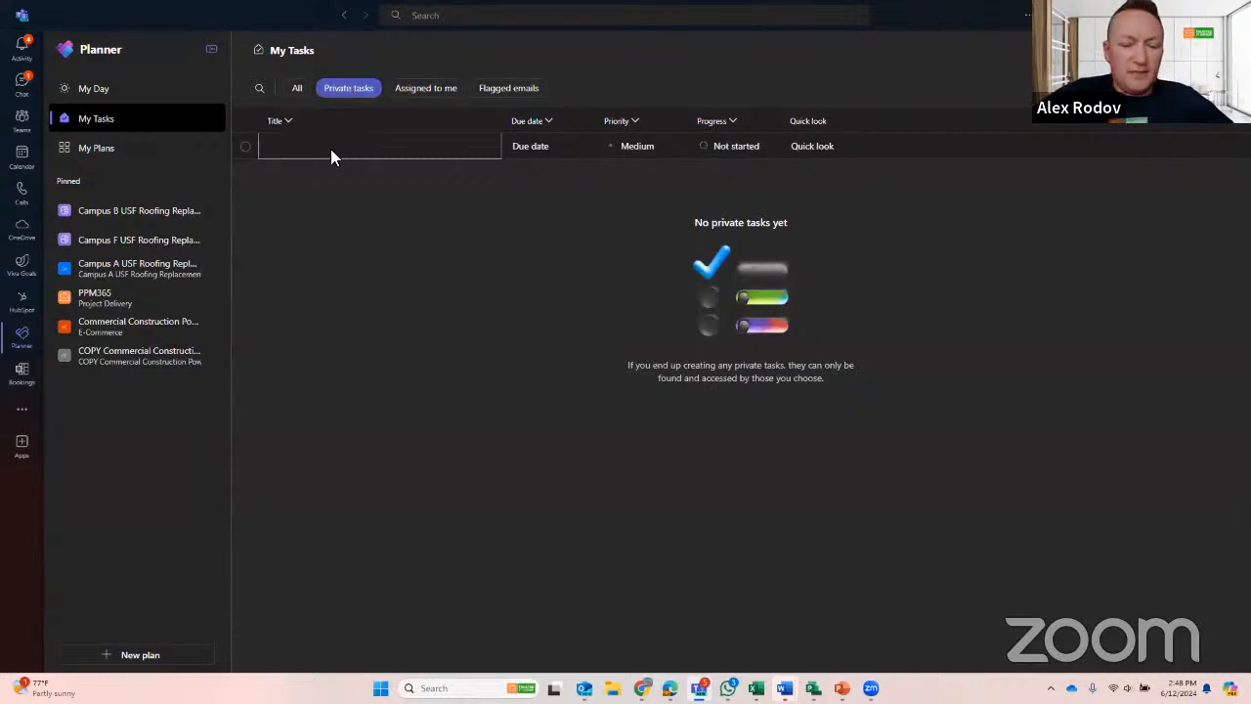
type("Task Ale")
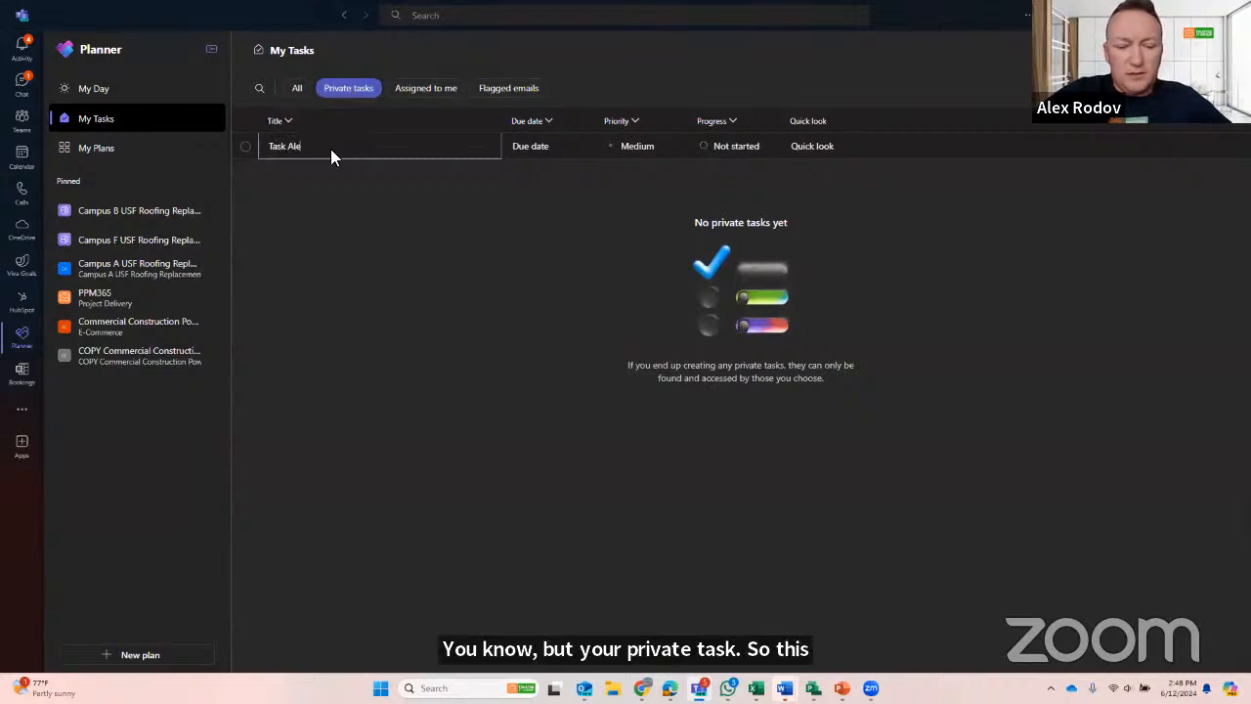
type("x Private")
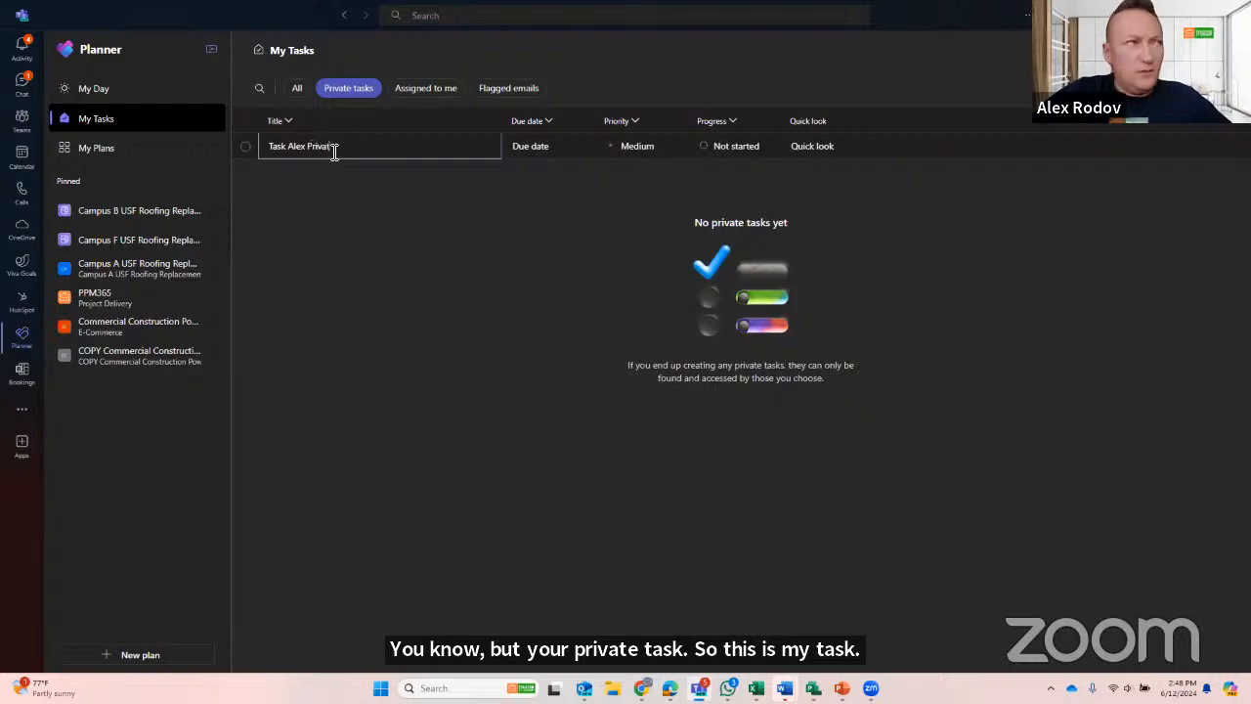
key("Return")
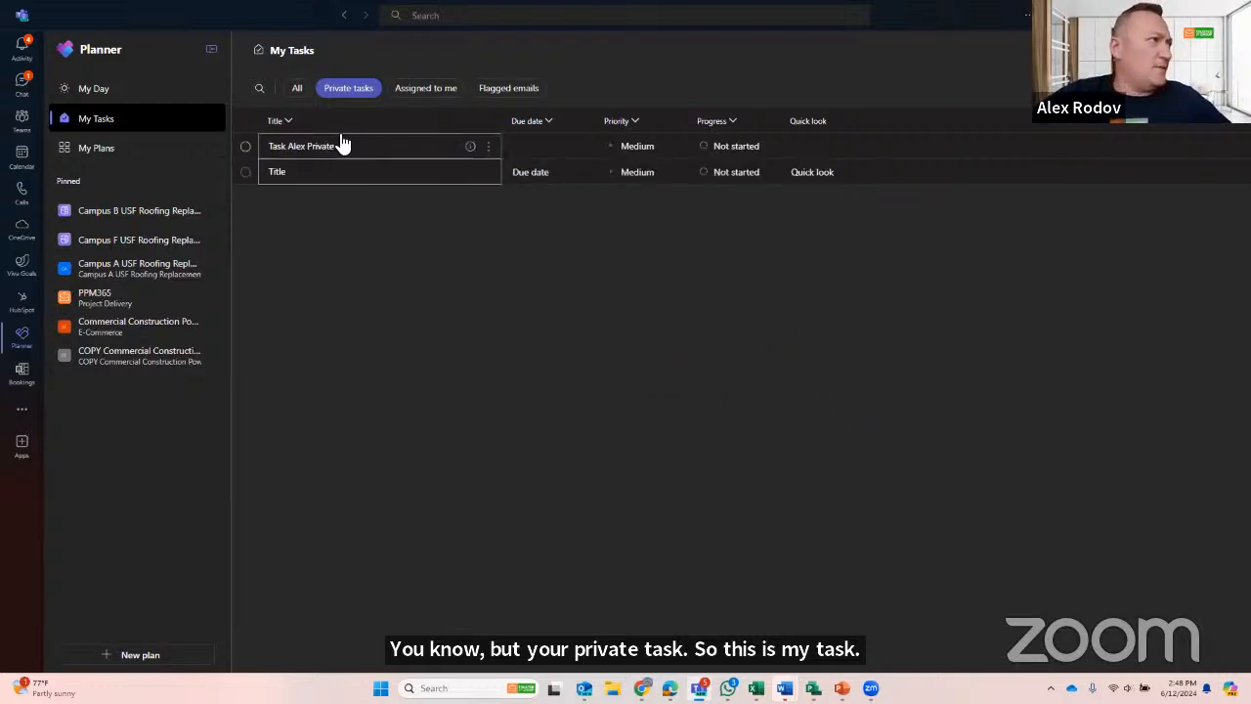
left_click(353, 146)
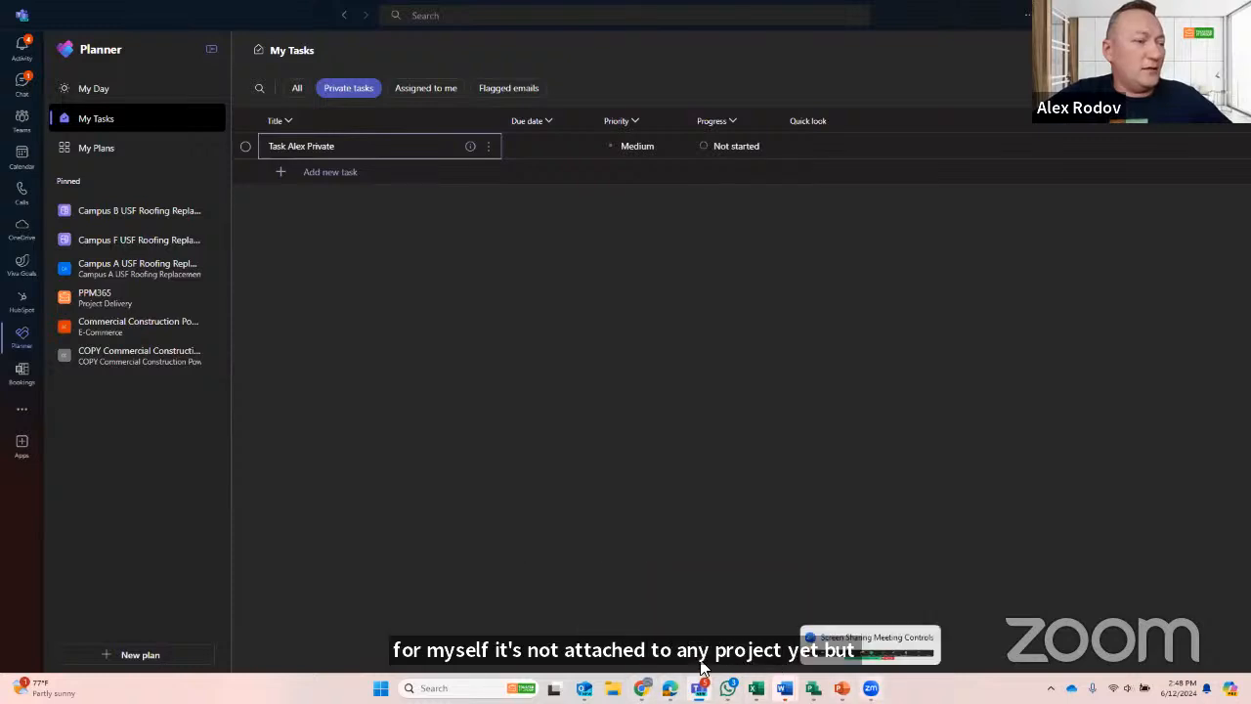
- Switch to Outlook and check its Tasks list for the new private task and its list of assigned tasks
left_click(585, 688)
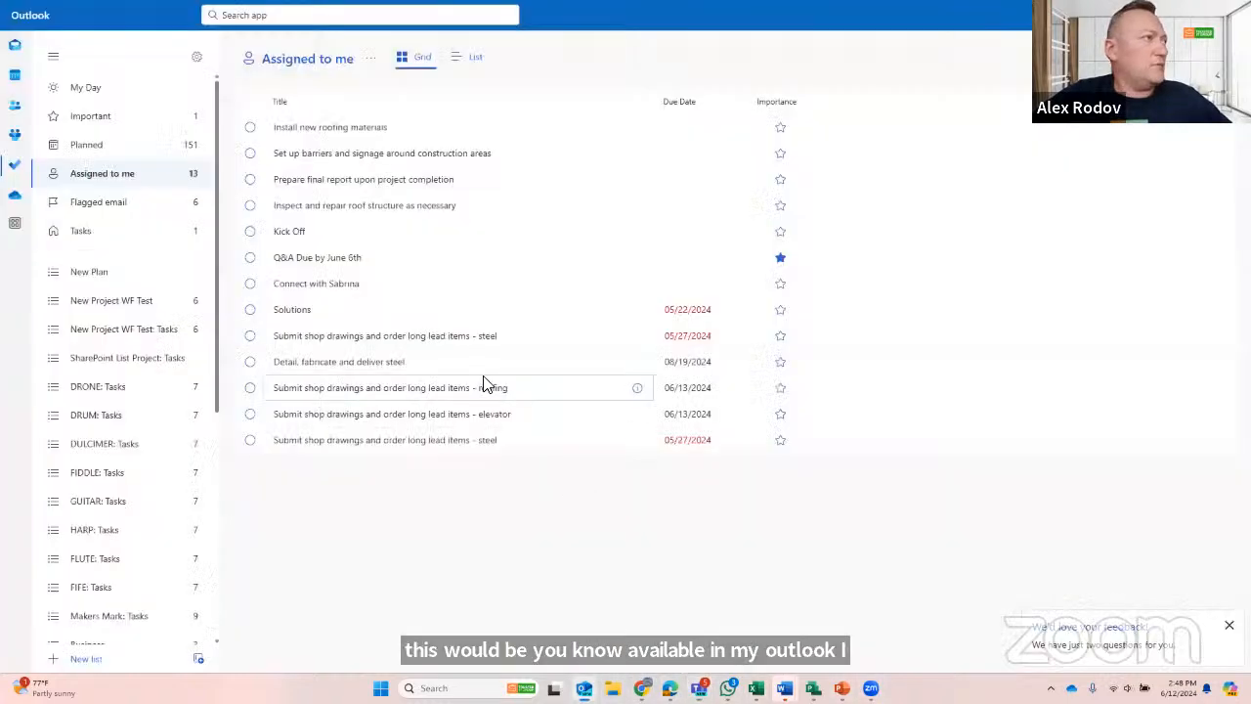
left_click(84, 232)
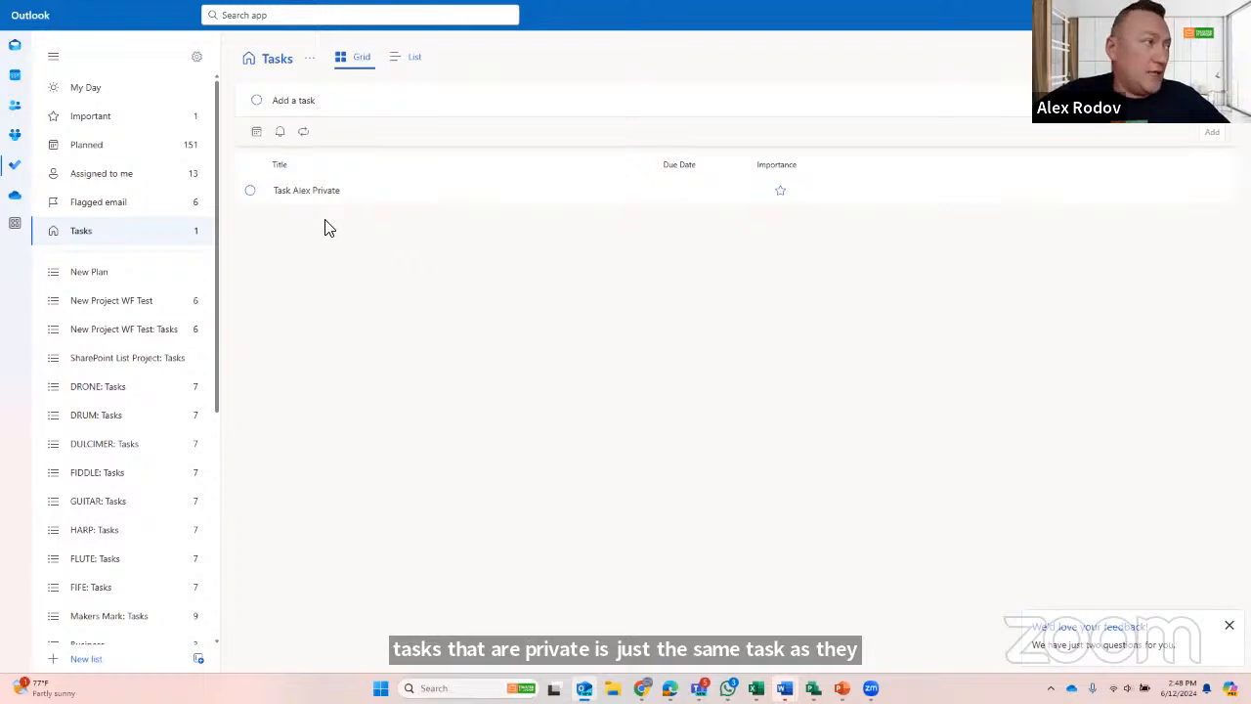
left_click(92, 176)
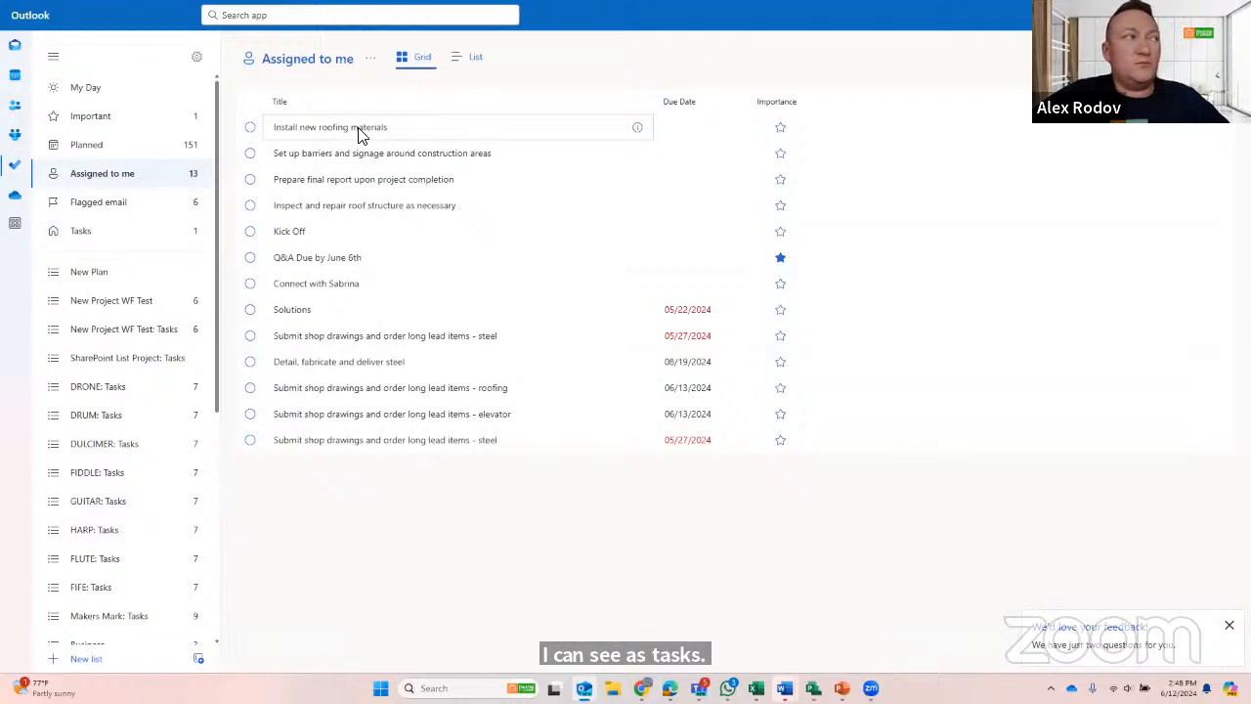
- Check the Tasks list again, then view the tasks under Assigned to me as a list and as a grid
left_click(110, 239)
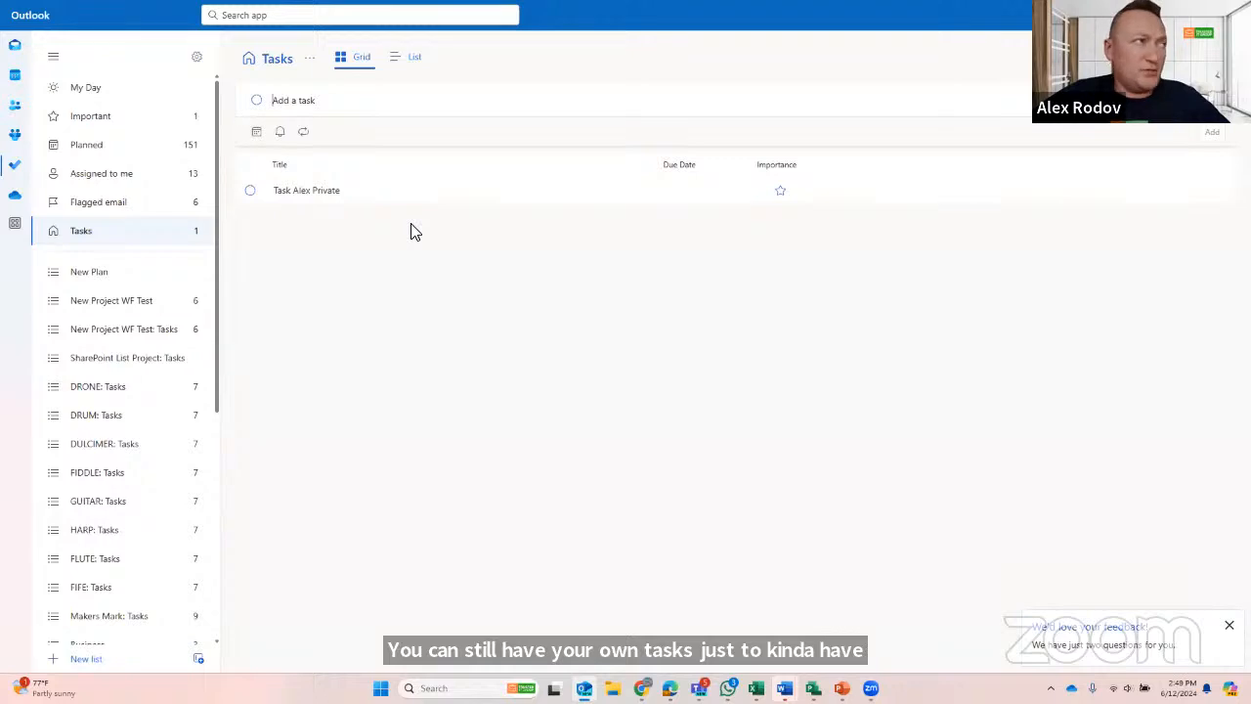
left_click(101, 181)
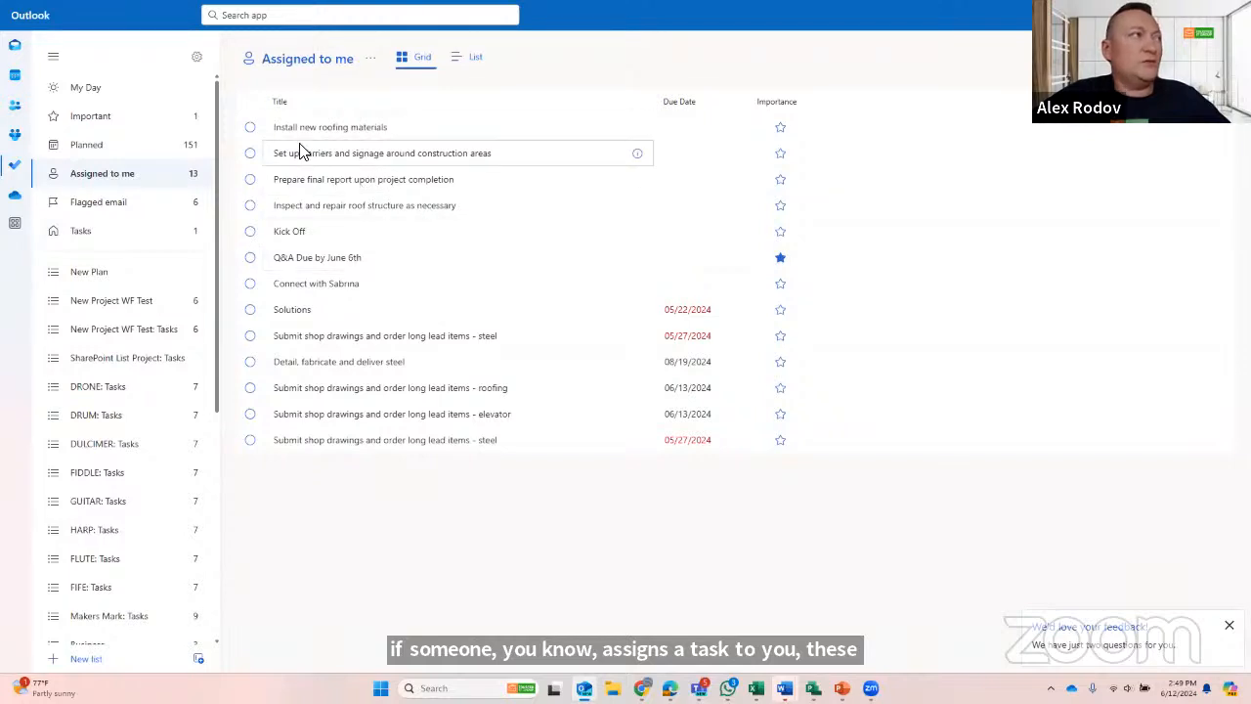
left_click(476, 59)
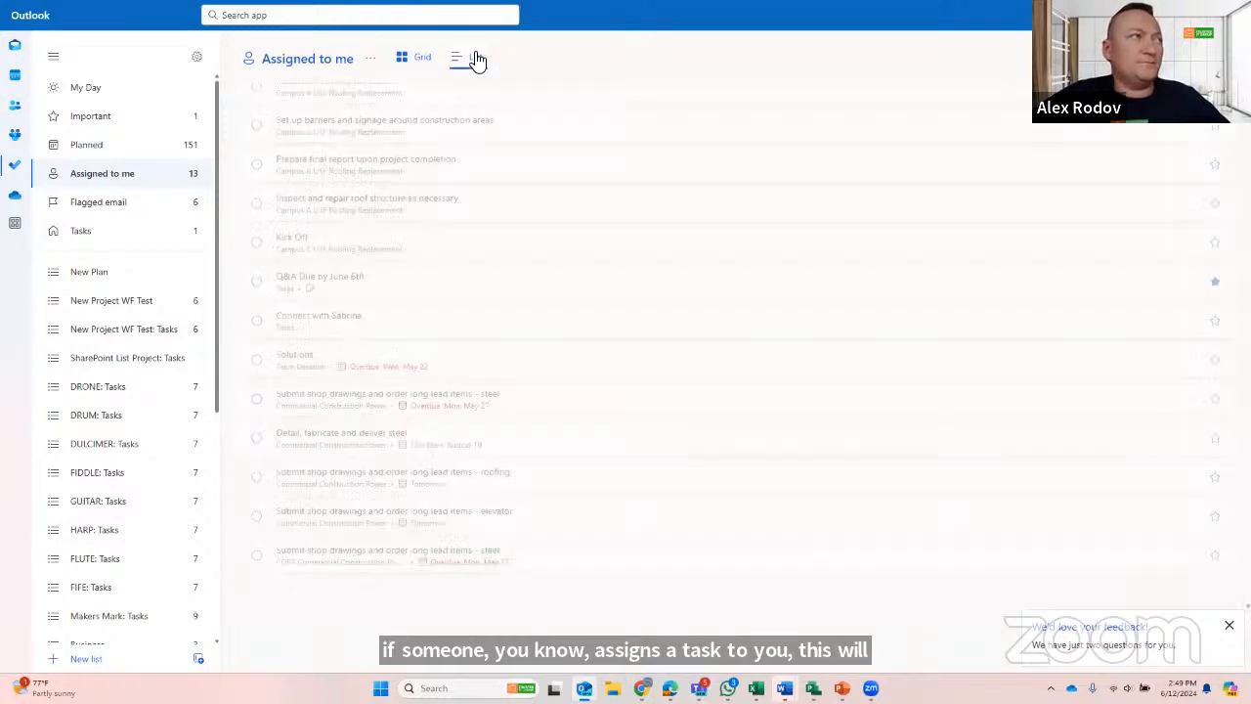
left_click(416, 63)
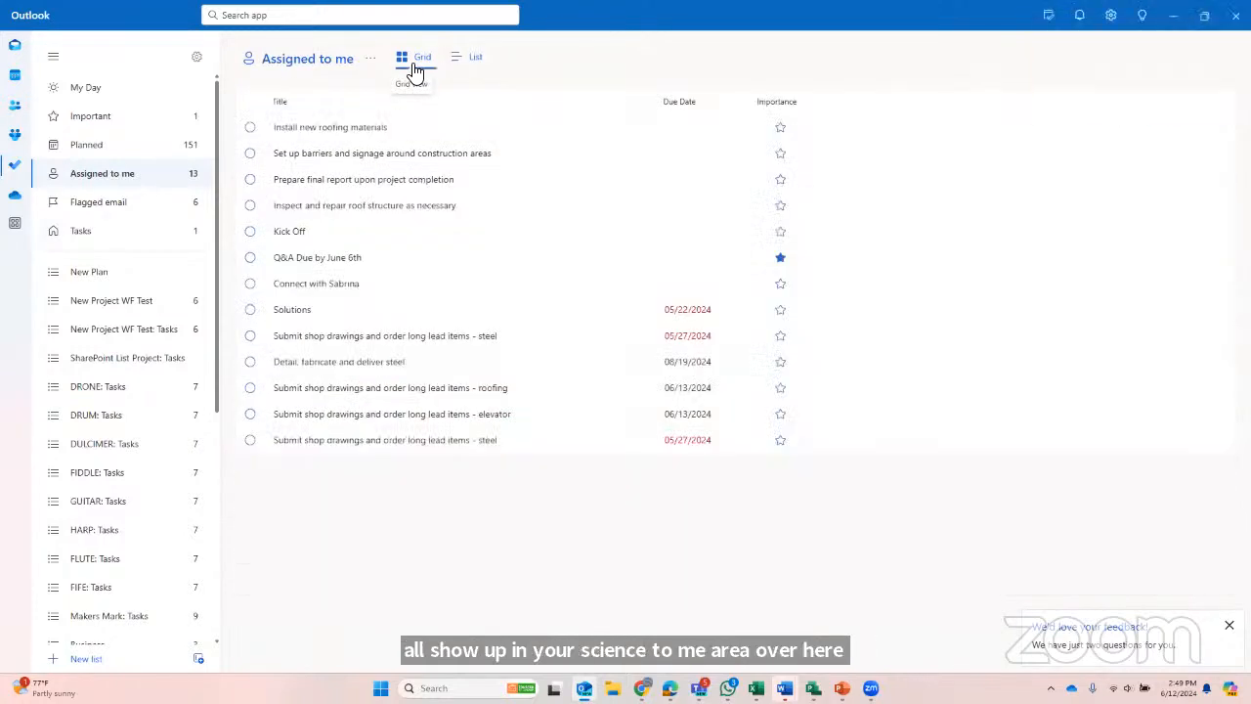
- Switch back to Planner, open the Campus A USF Roofing Replacement plan, and close the task's change history and details
key("alt+Tab")
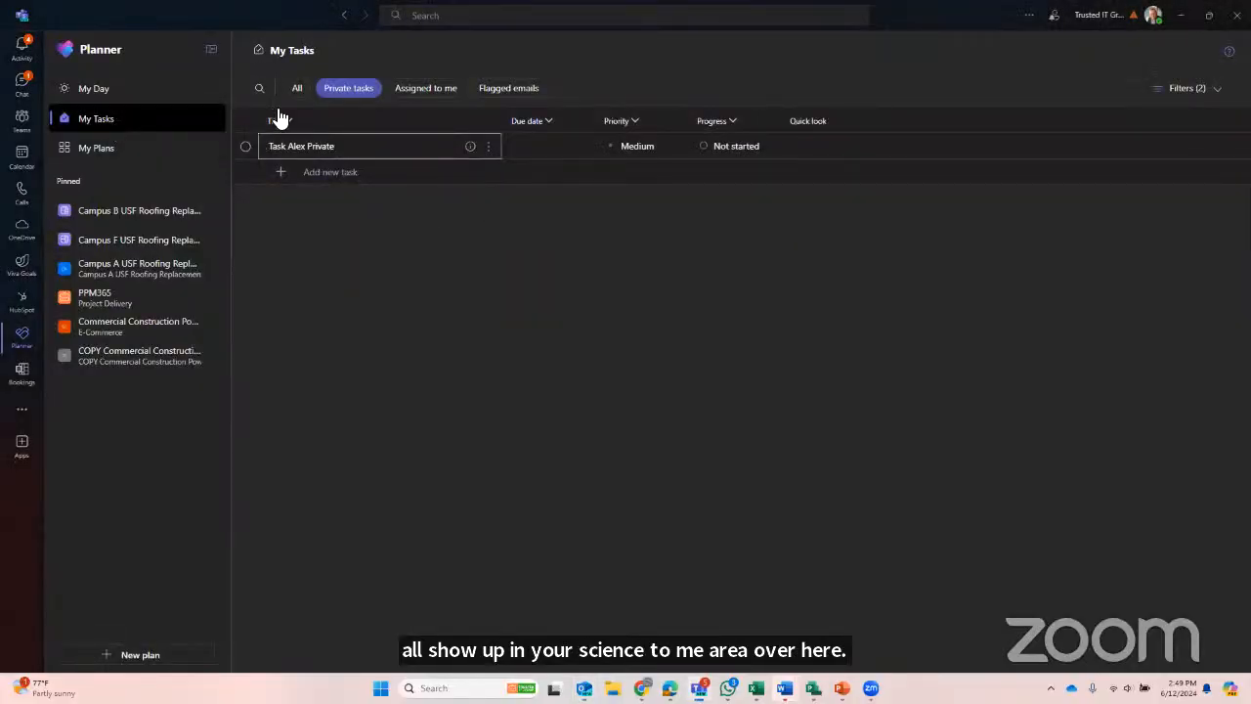
left_click(132, 273)
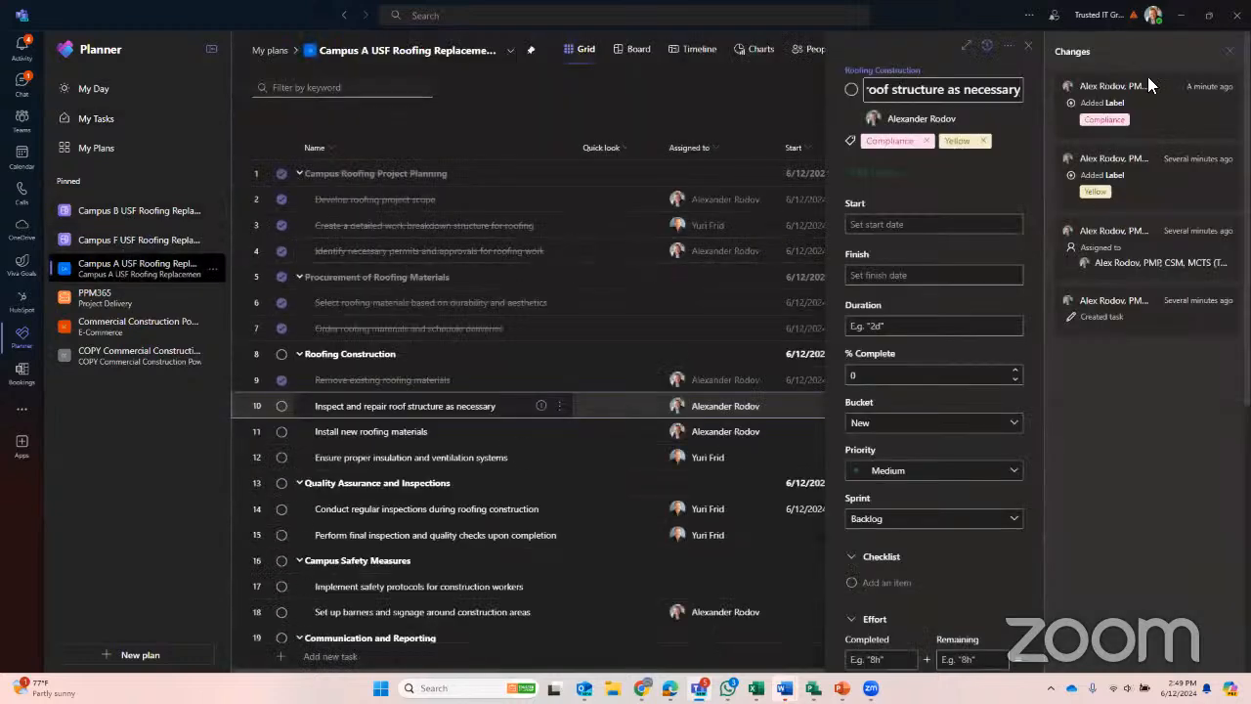
left_click(1229, 51)
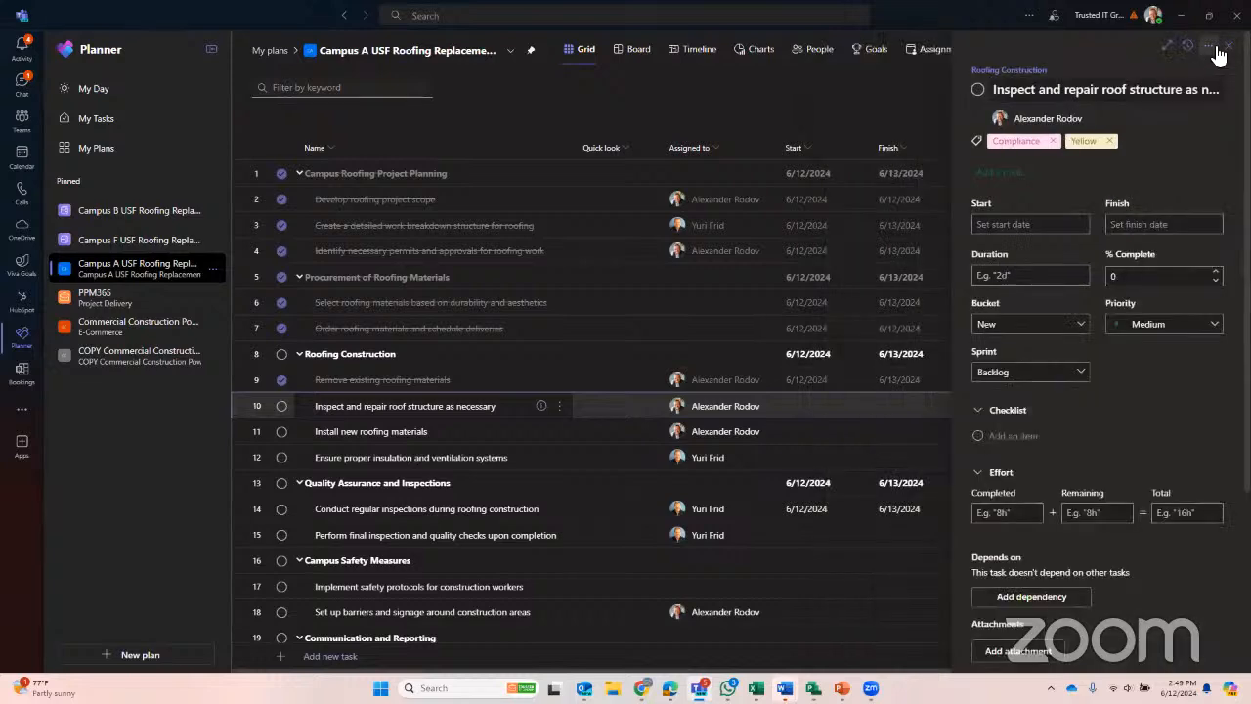
left_click(1228, 46)
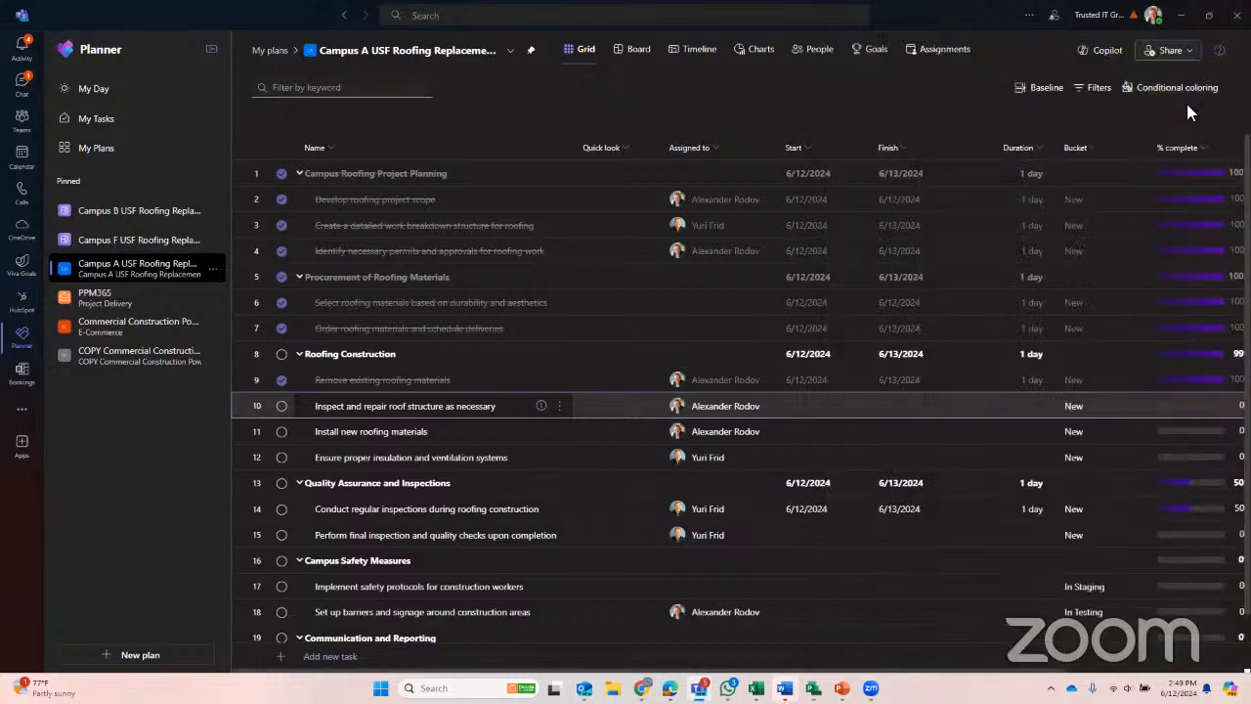
- Examine the plan's sharing options for its group and members, then leave them without inviting anyone
left_click(1173, 47)
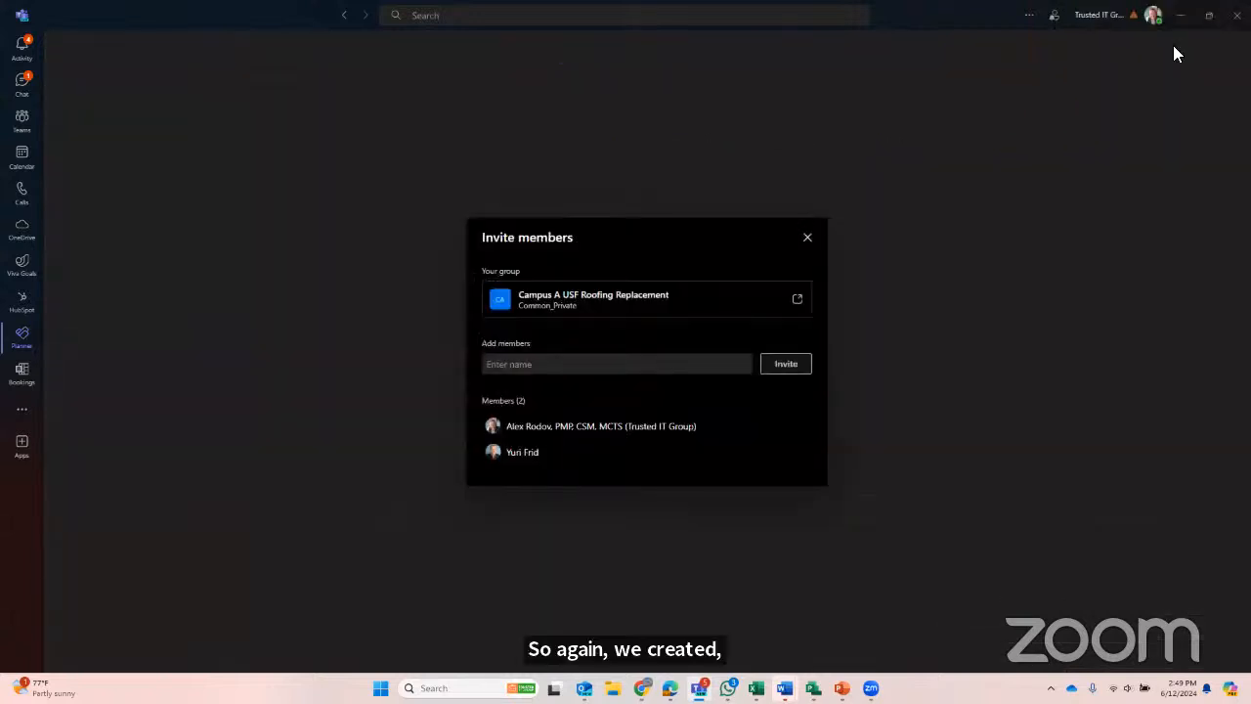
left_click(806, 239)
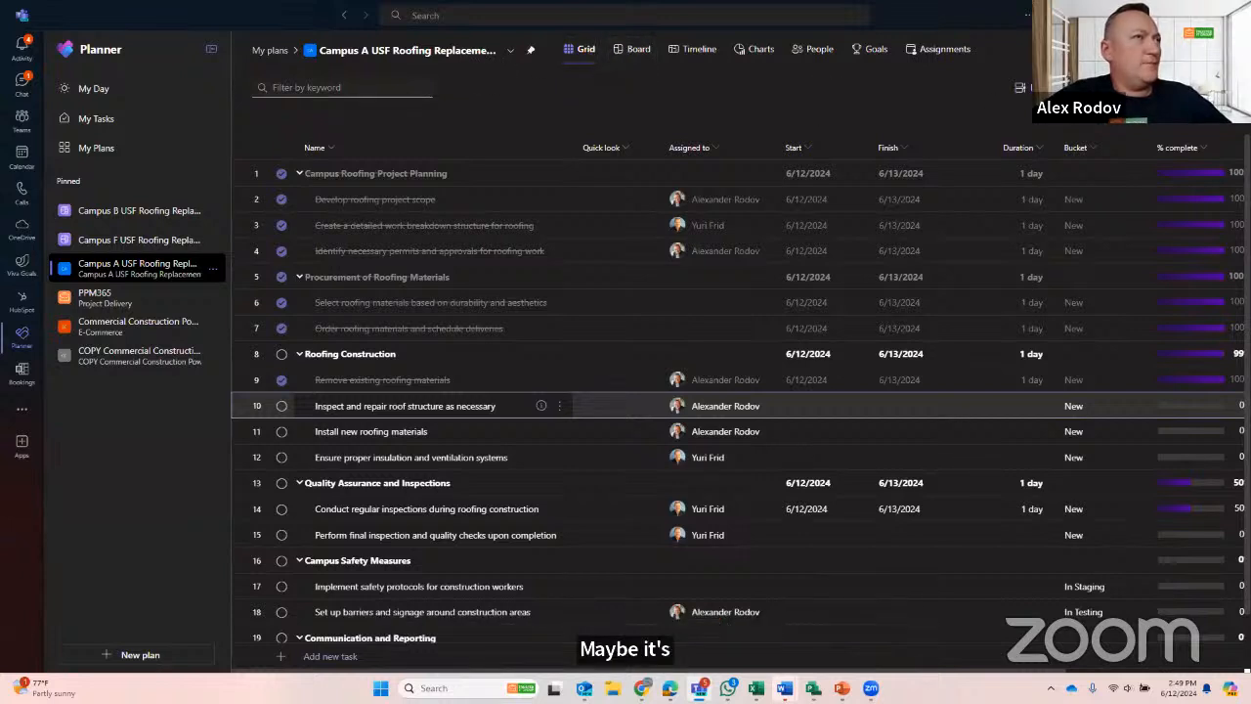
left_click(1173, 49)
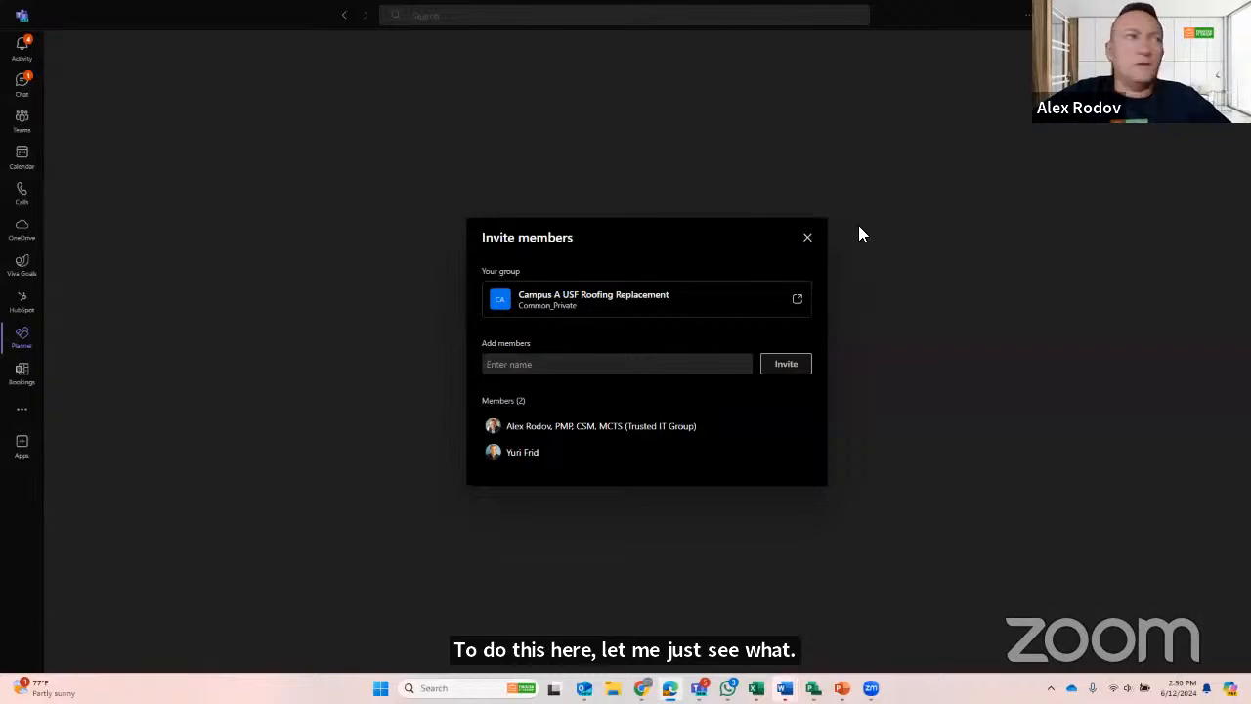
left_click(807, 239)
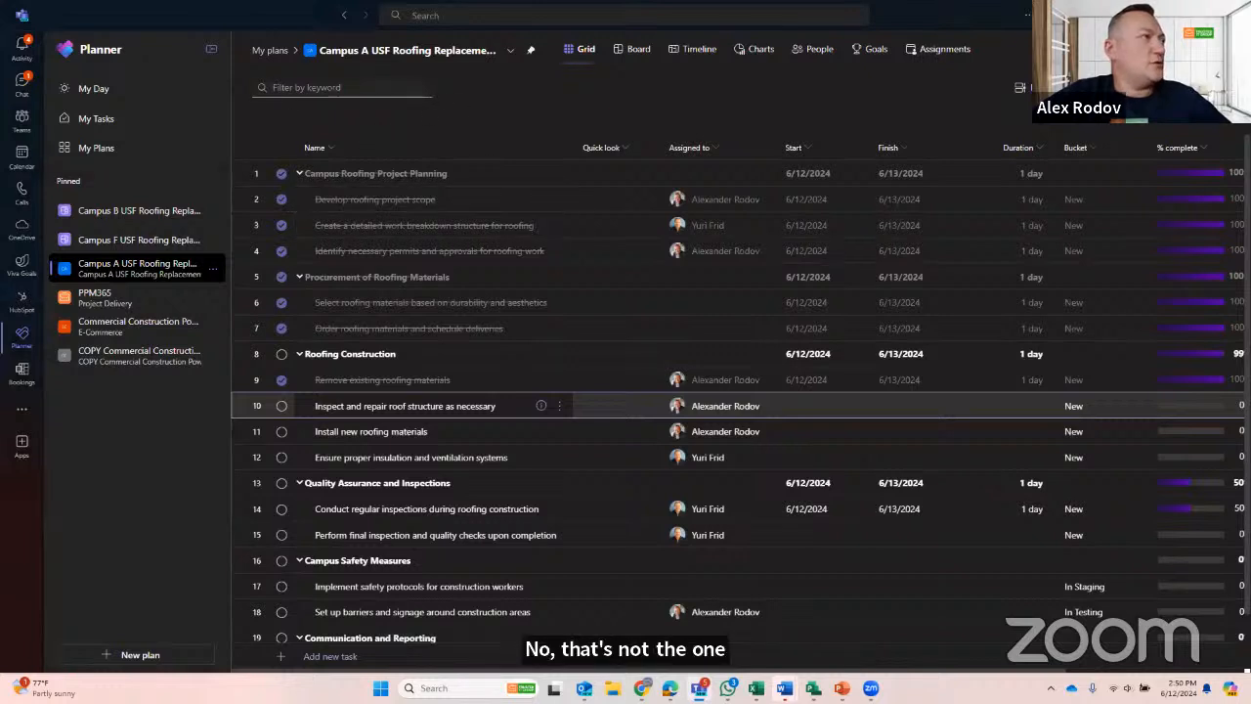
- Switch to PPM 365 Pro in the browser and open Campus G USF Roofing Replacement V1 in Project with the work account, dismissing the cash-back offer
left_click(1173, 14)
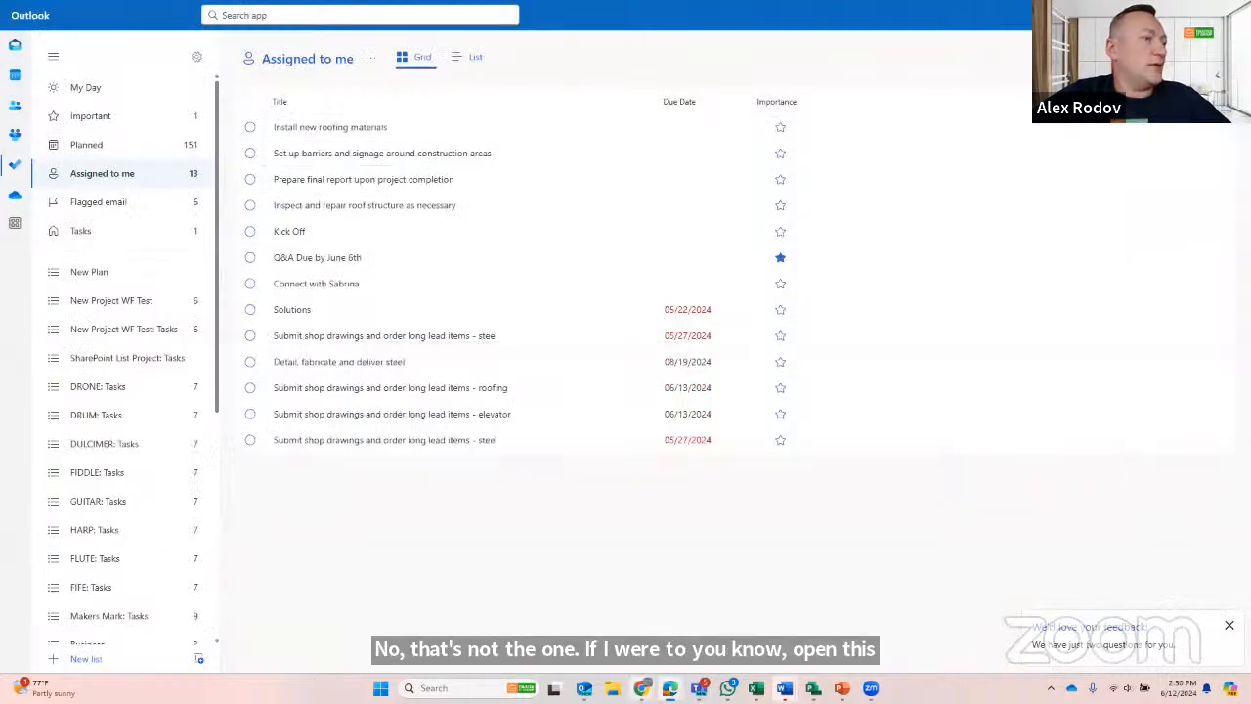
mouse_move(642, 688)
left_click(606, 633)
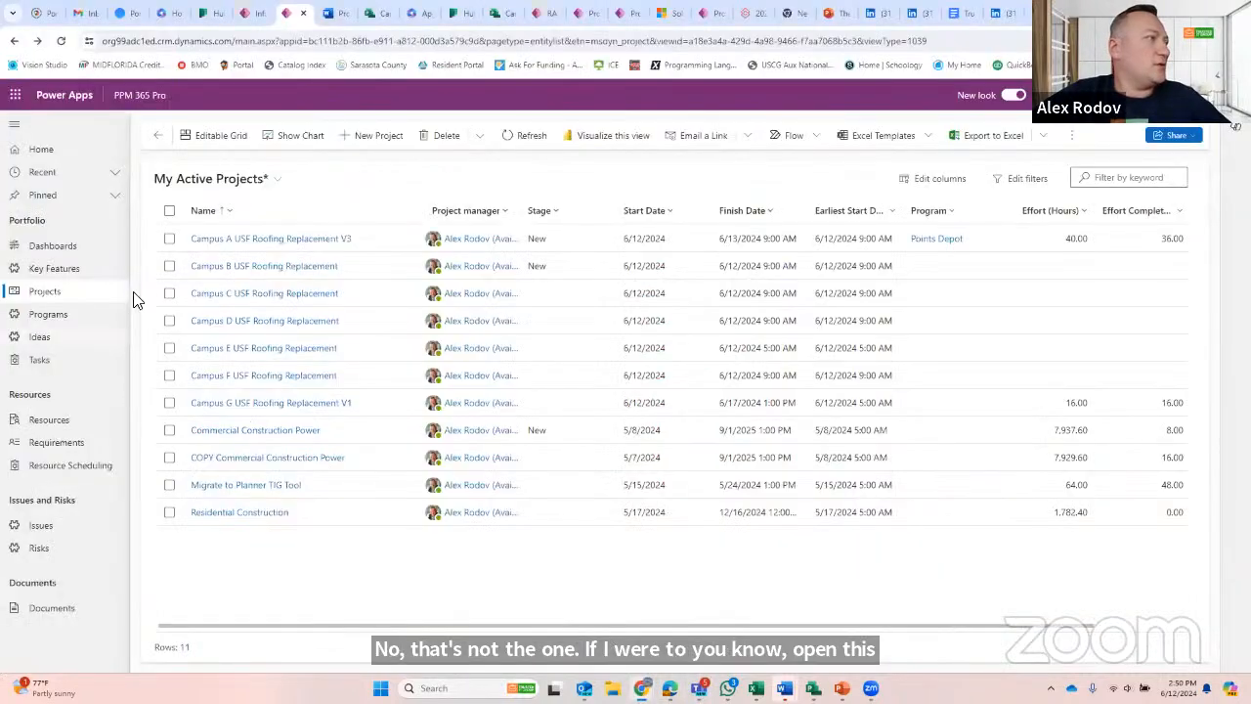
left_click(254, 405)
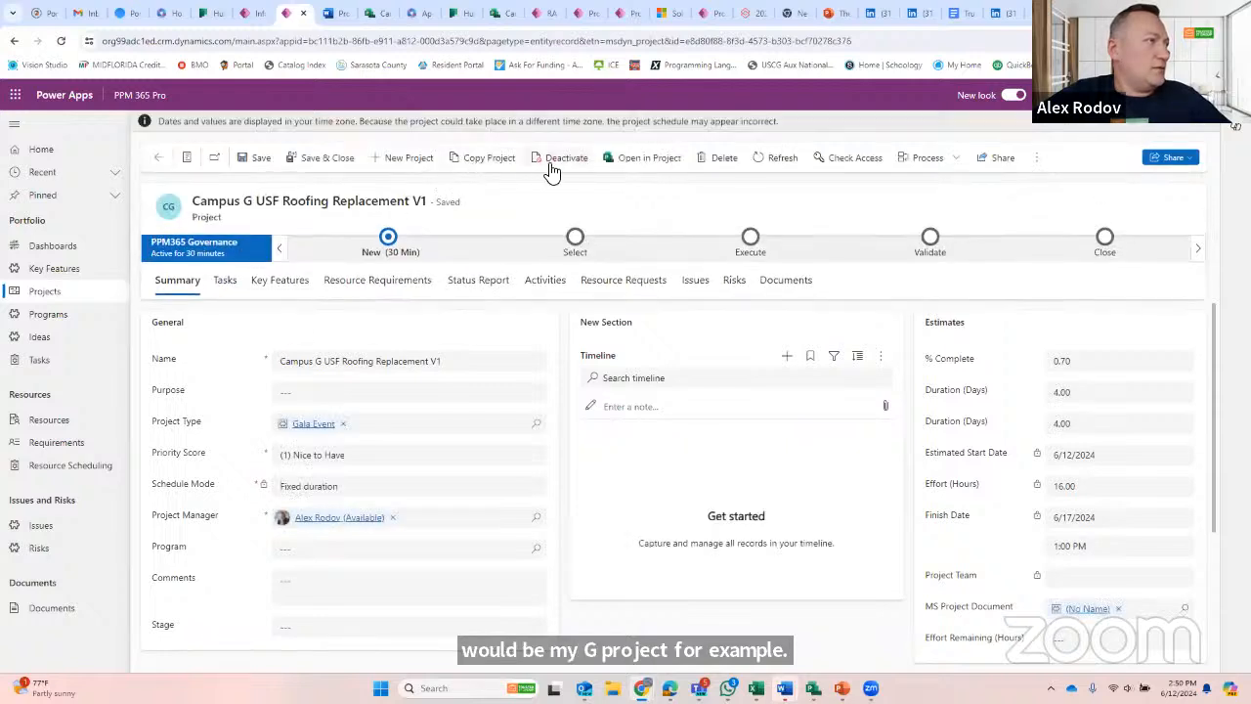
left_click(652, 159)
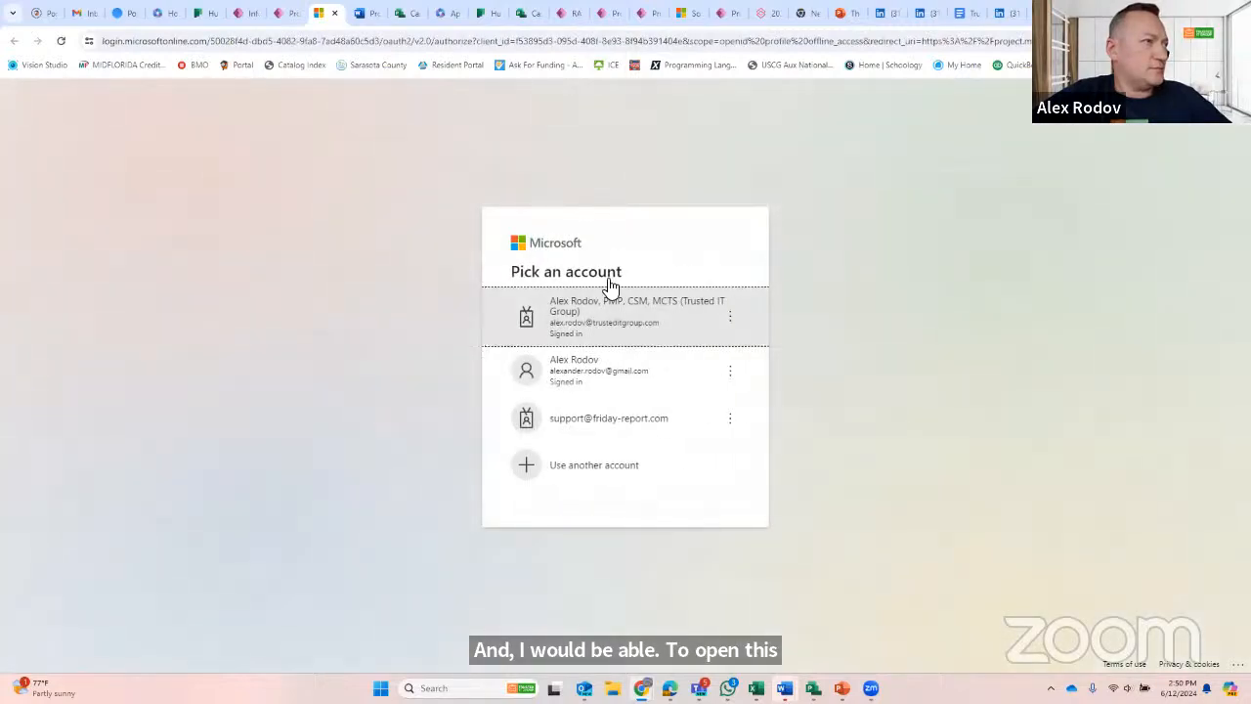
left_click(608, 323)
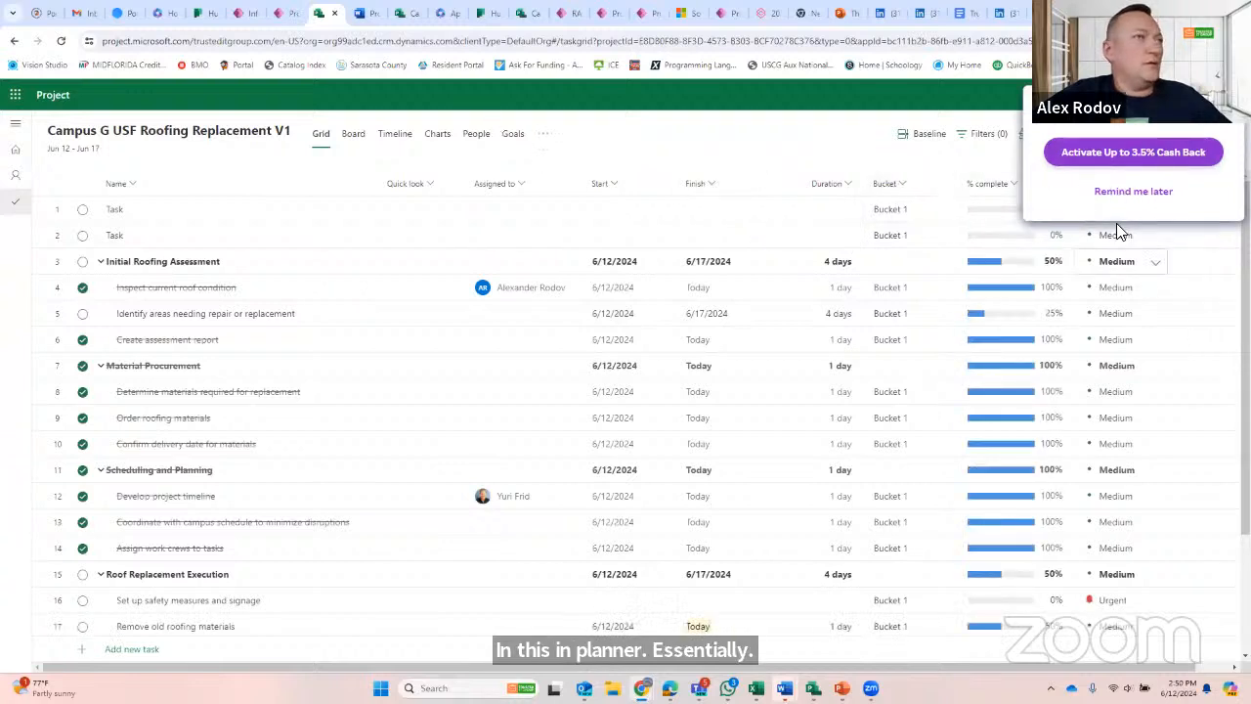
left_click(1126, 194)
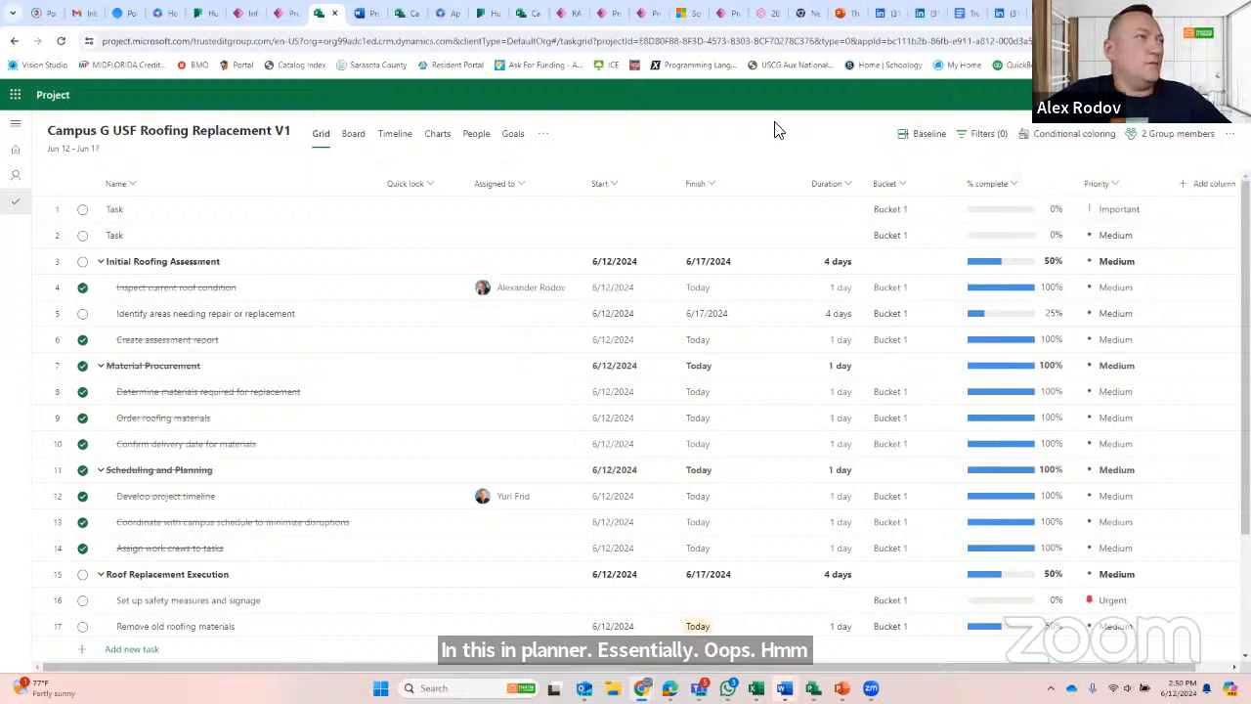
- Review the Campus G project's plan details, including its manager, schedule, effort and calendar settings, and close them
left_click(306, 43)
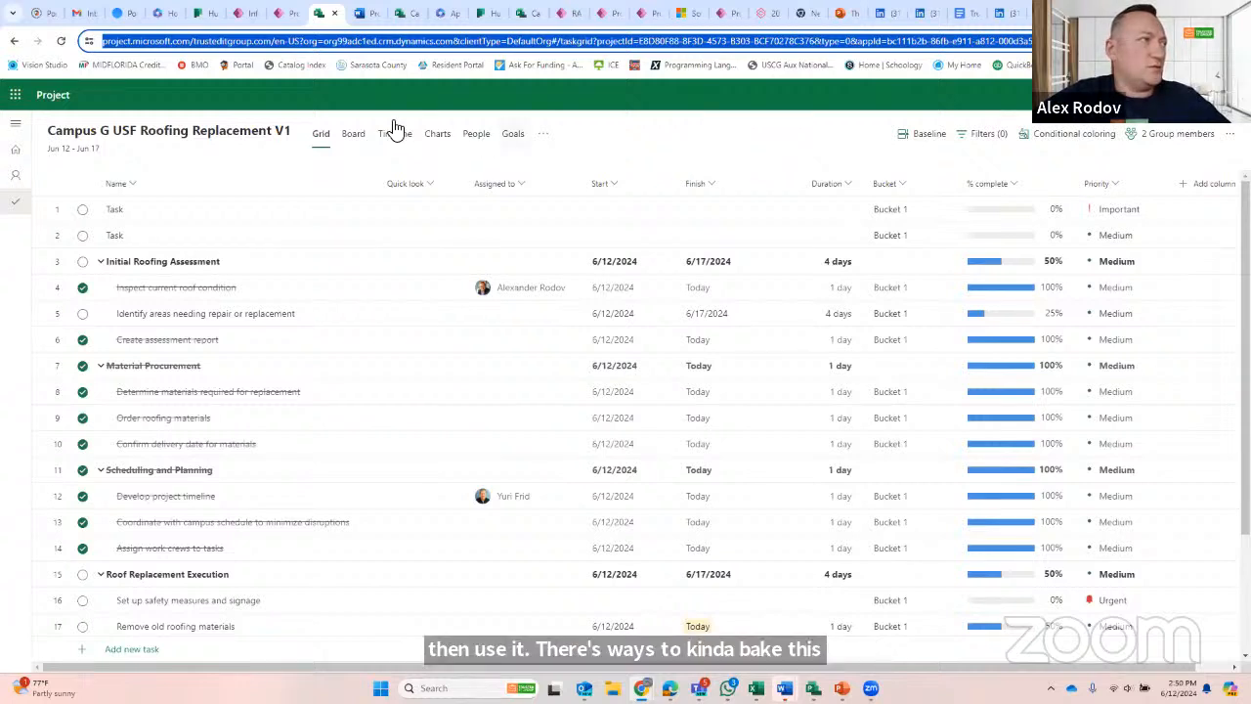
left_click(1227, 136)
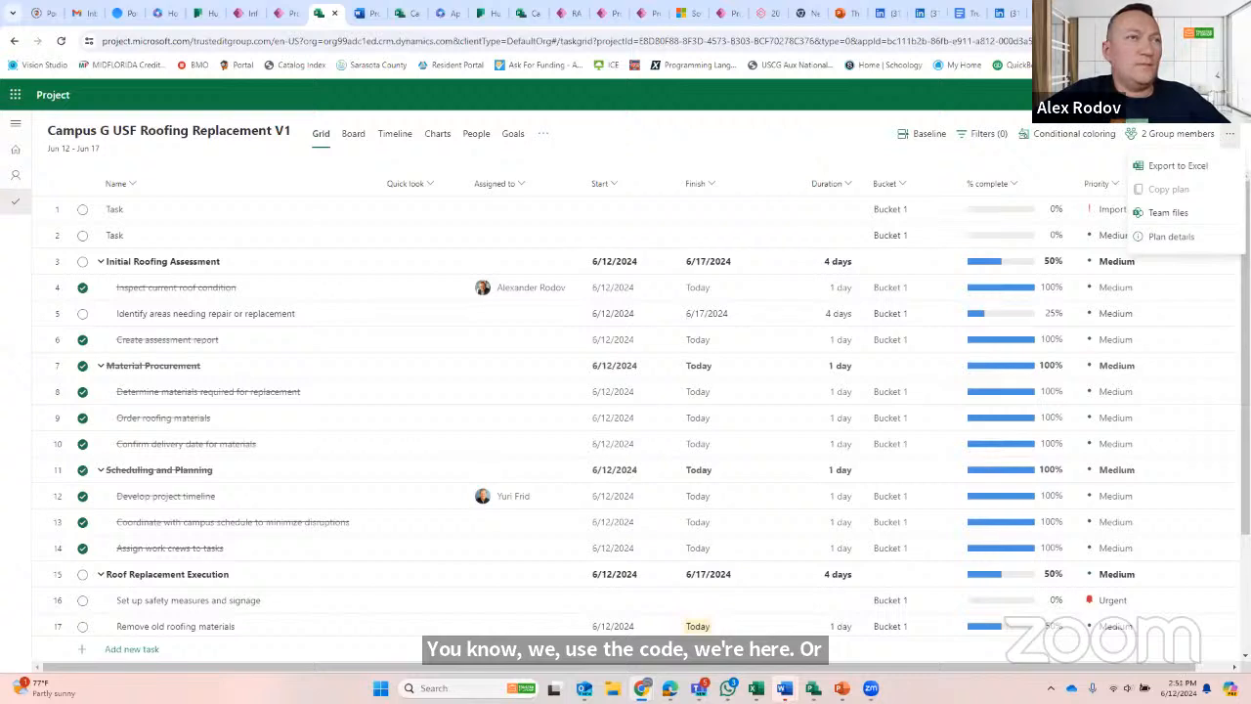
left_click(1173, 236)
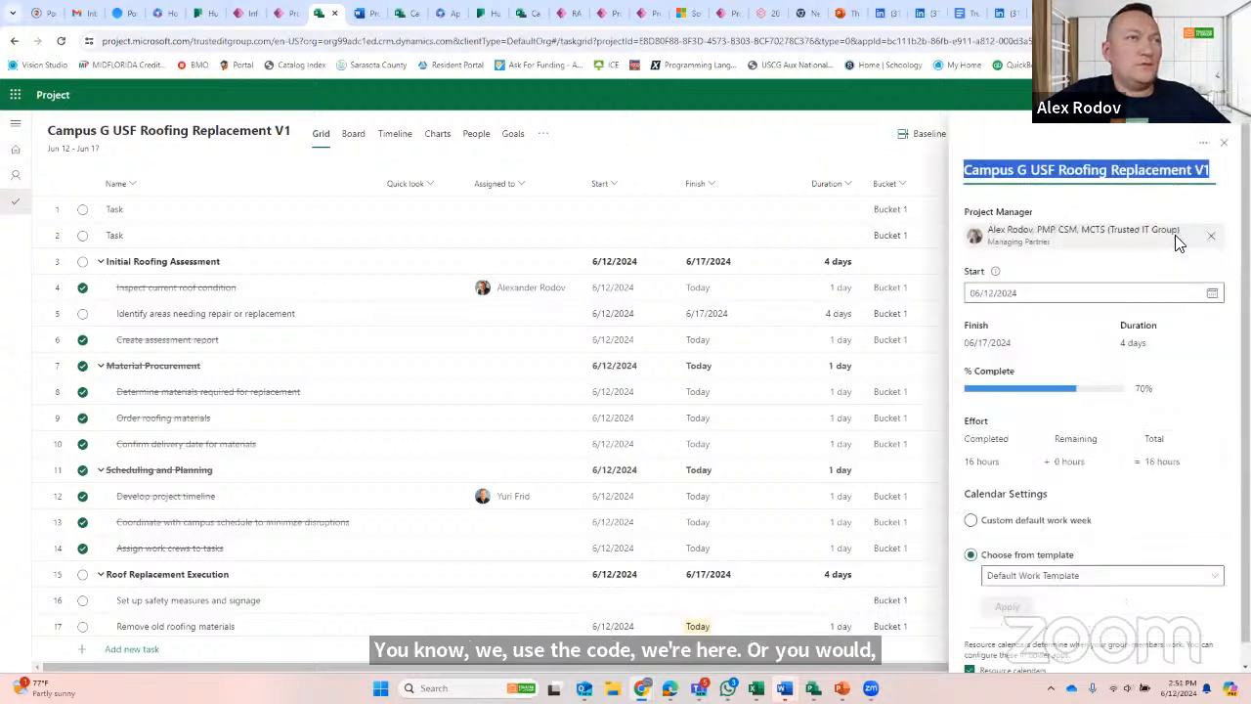
scroll(980, 475, "down", 1)
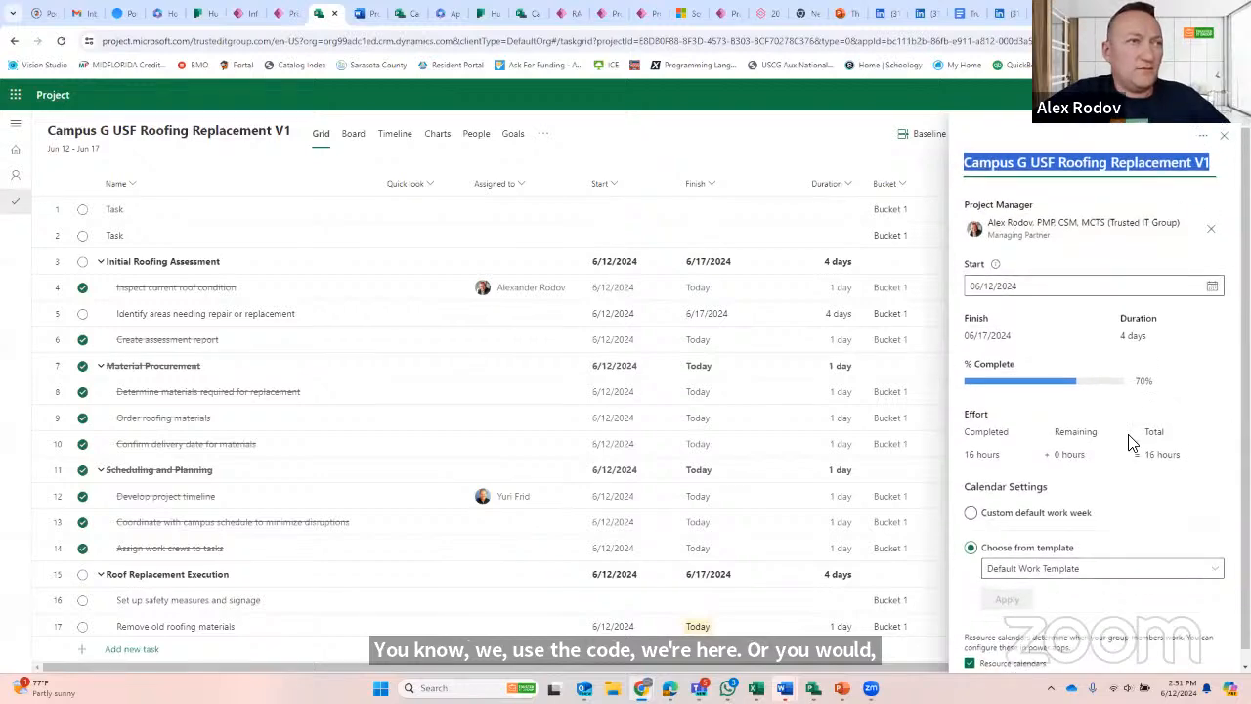
left_click(1221, 144)
- Open the Campus G project's team files in SharePoint and dismiss the site design offer to view the document library
left_click(1228, 135)
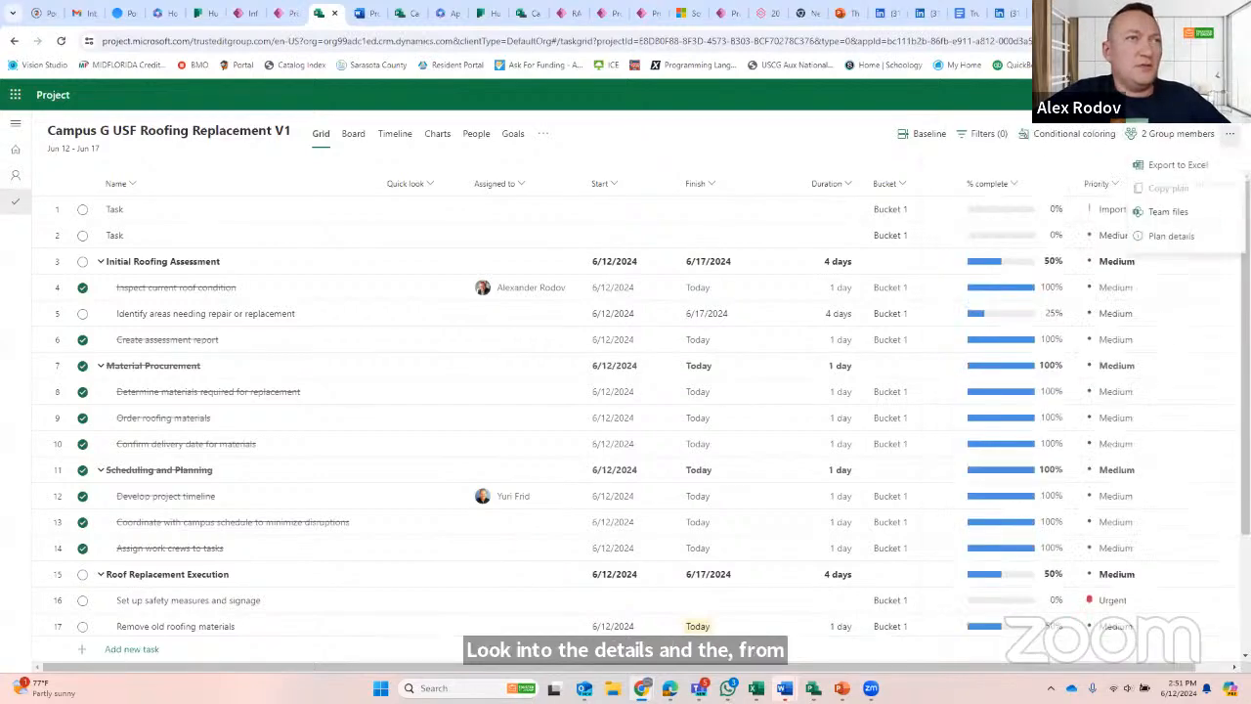
left_click(1167, 213)
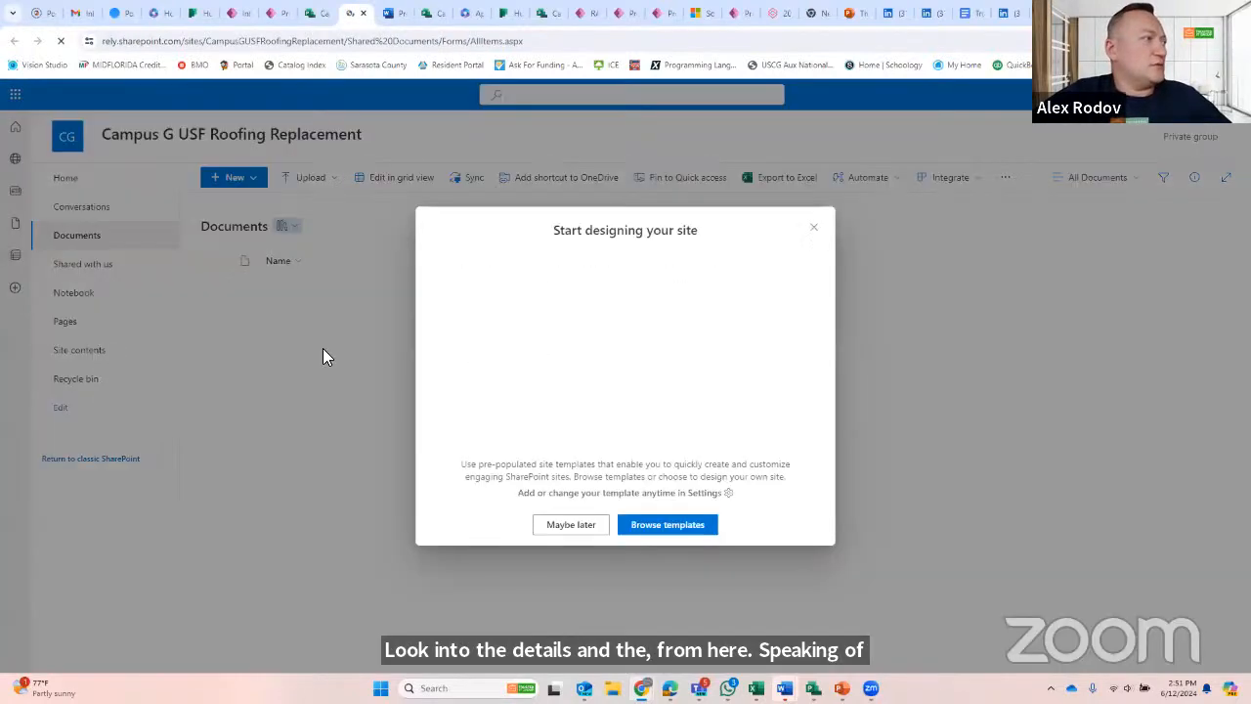
left_click(813, 227)
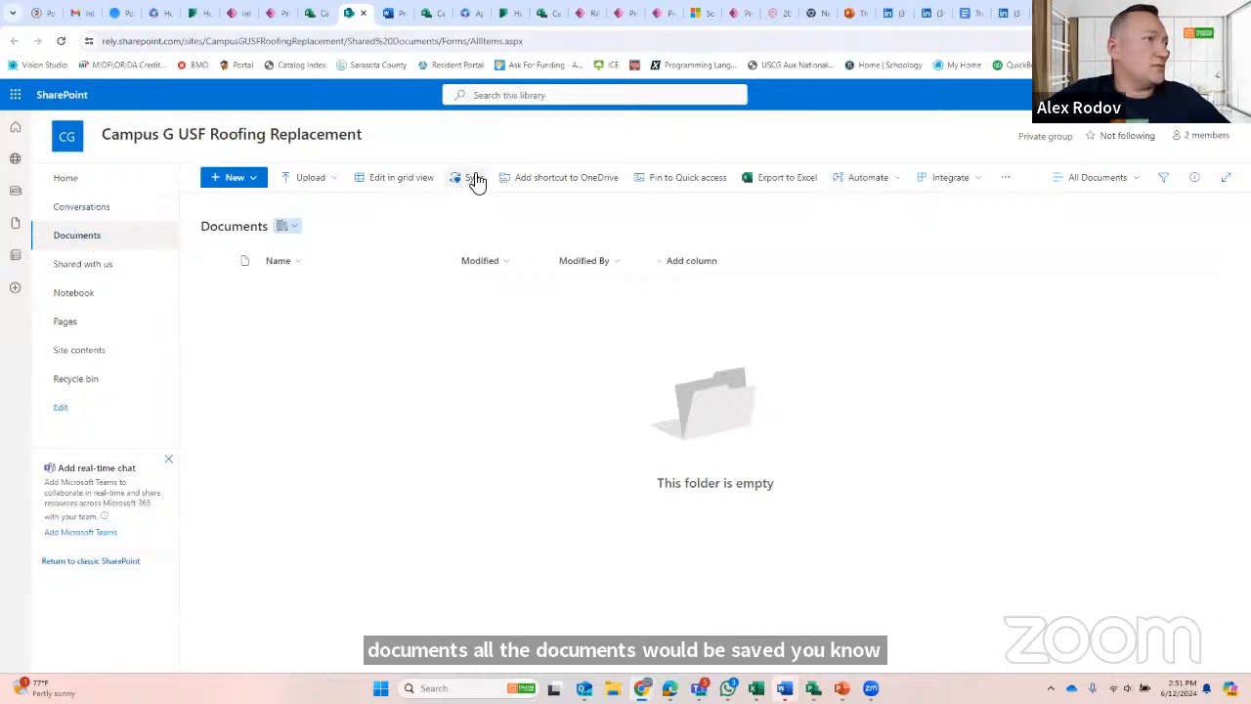
- Return to the Campus G project record in PPM 365 Pro and look through its link-sharing and access options
left_click(313, 14)
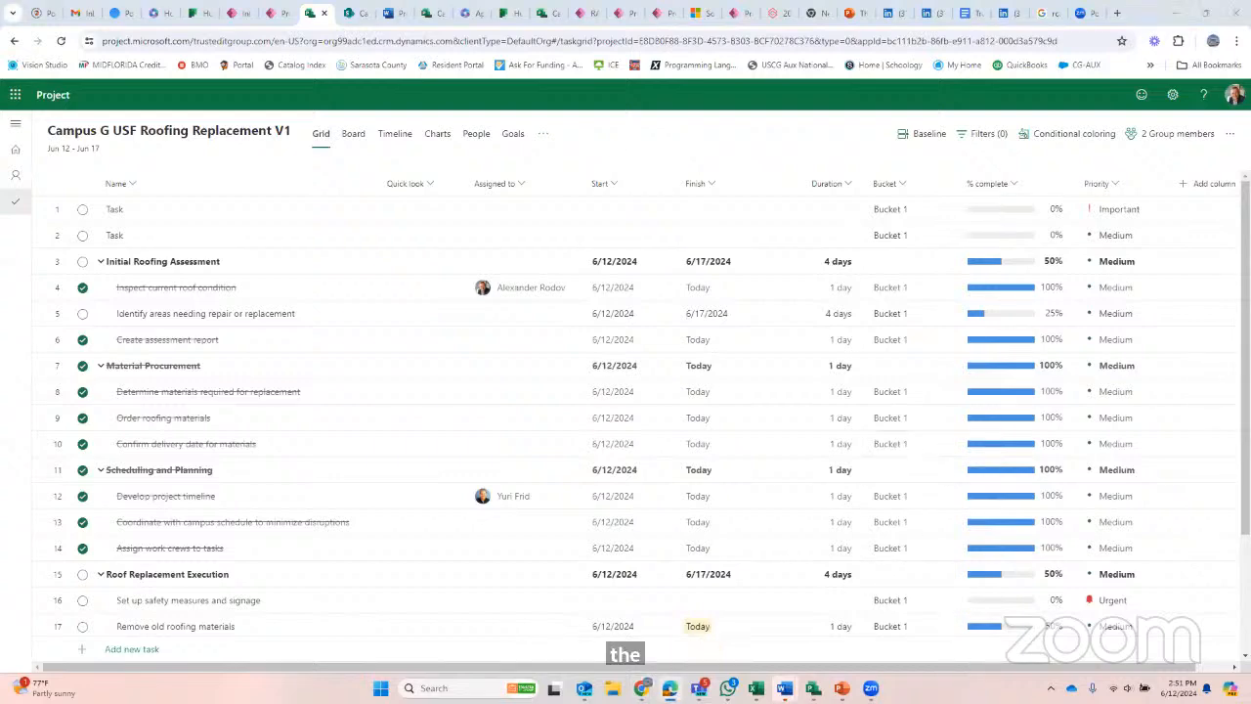
left_click(698, 688)
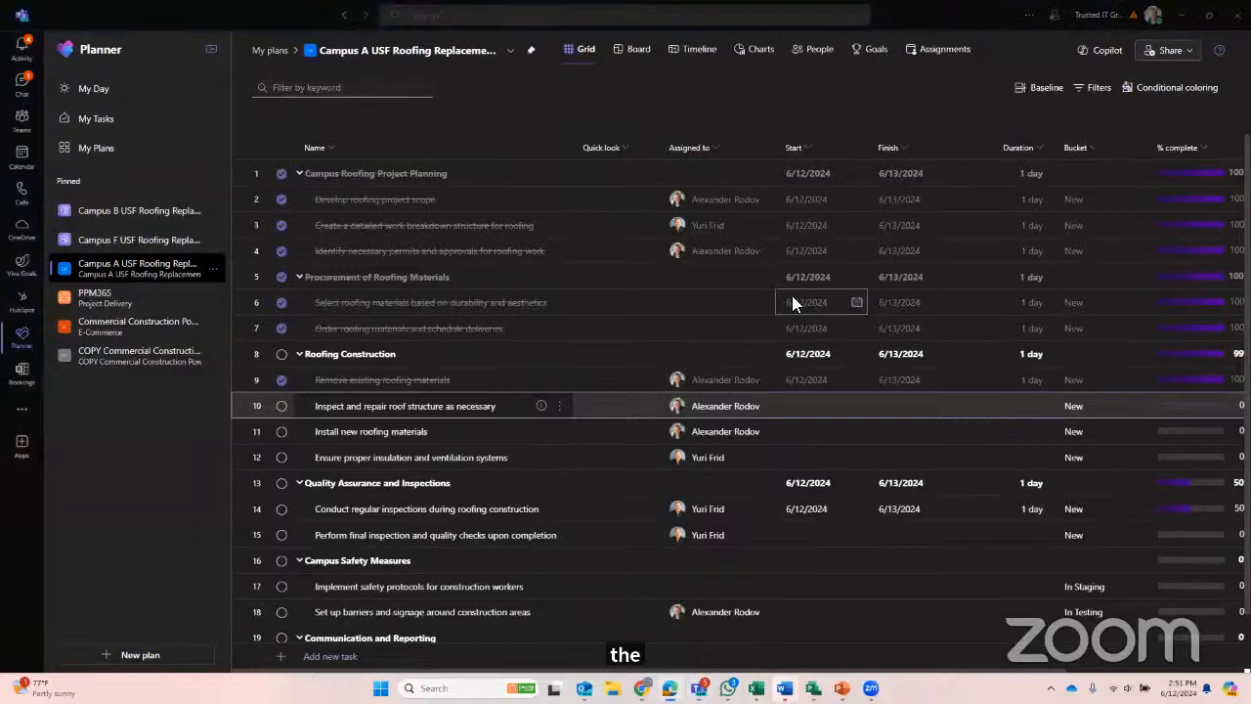
key("alt+Tab")
key("alt+Tab")
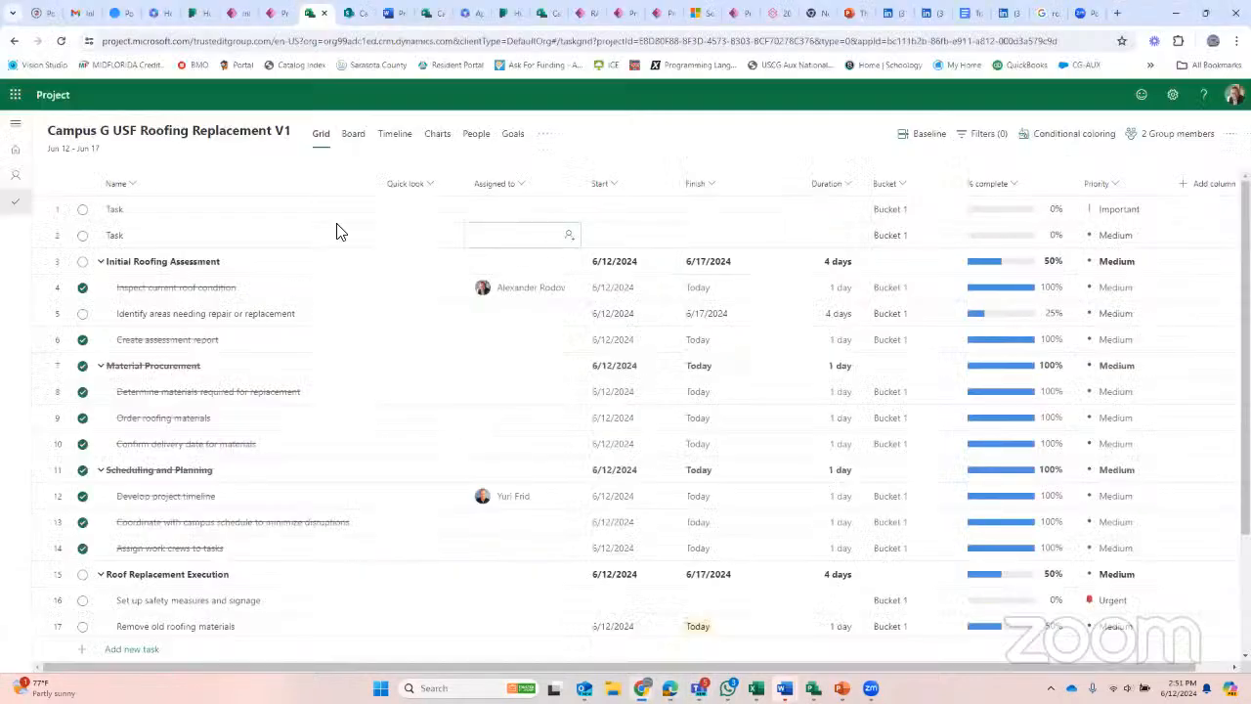
left_click(281, 13)
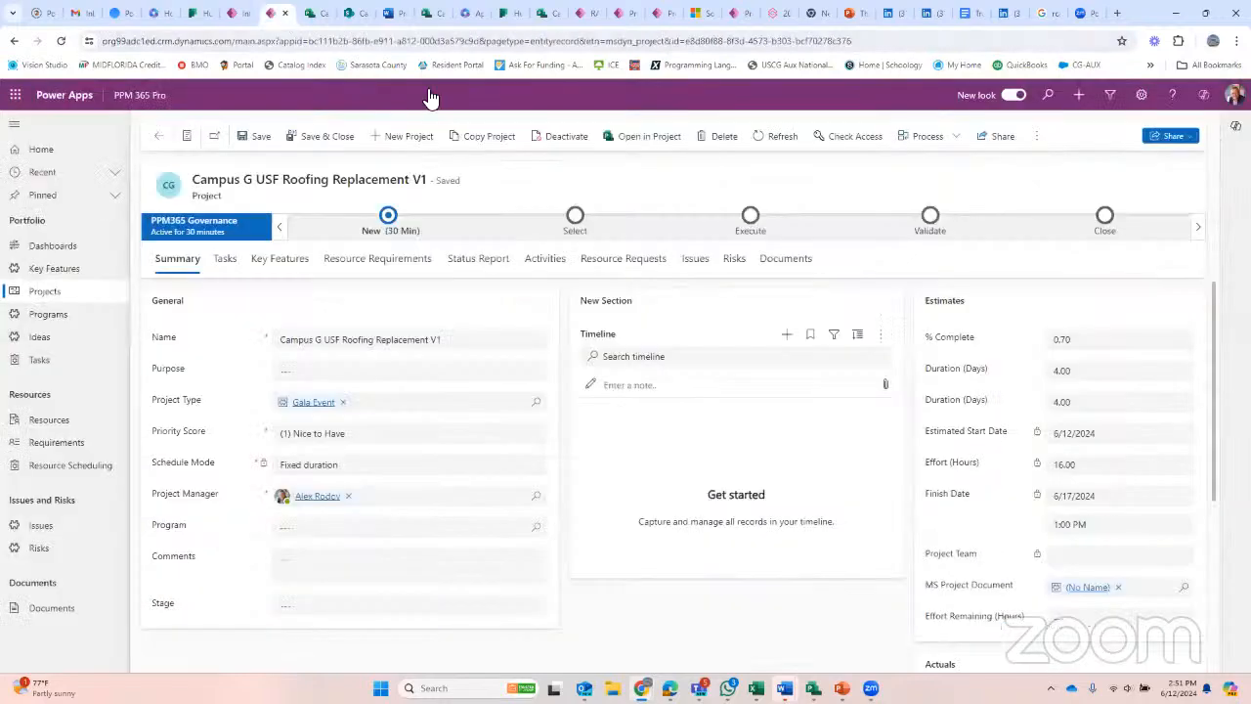
left_click(1174, 137)
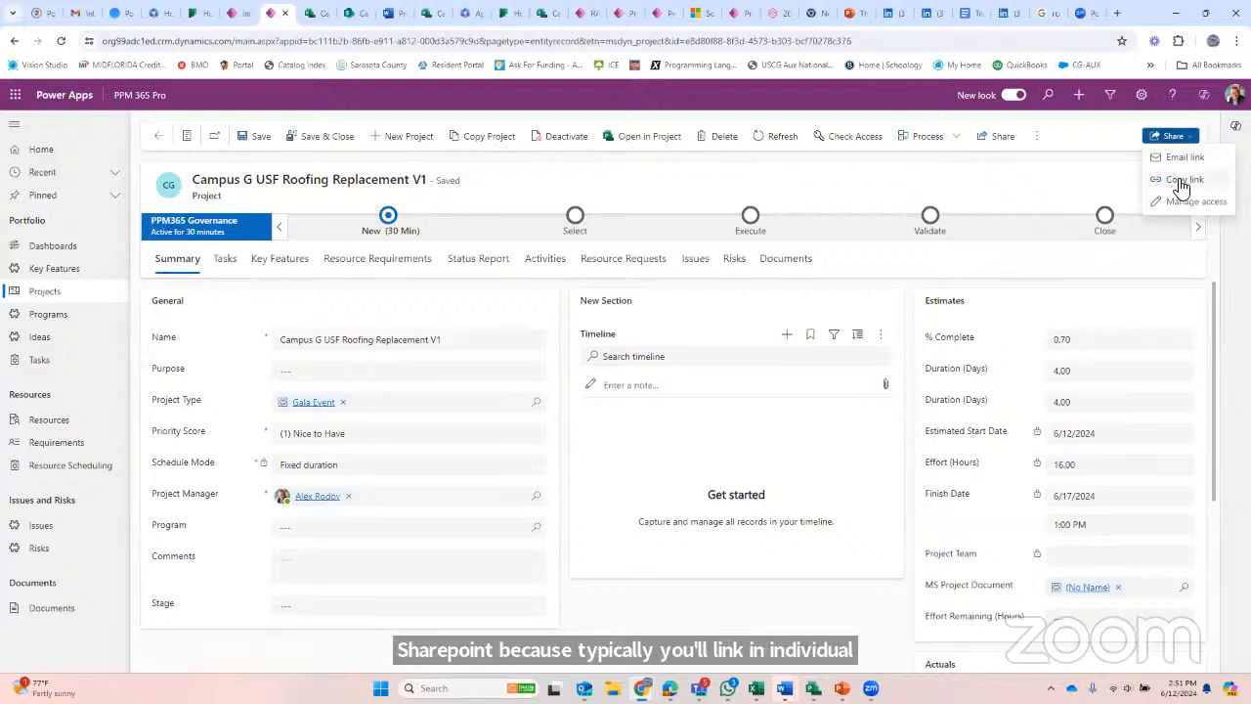
left_click(818, 189)
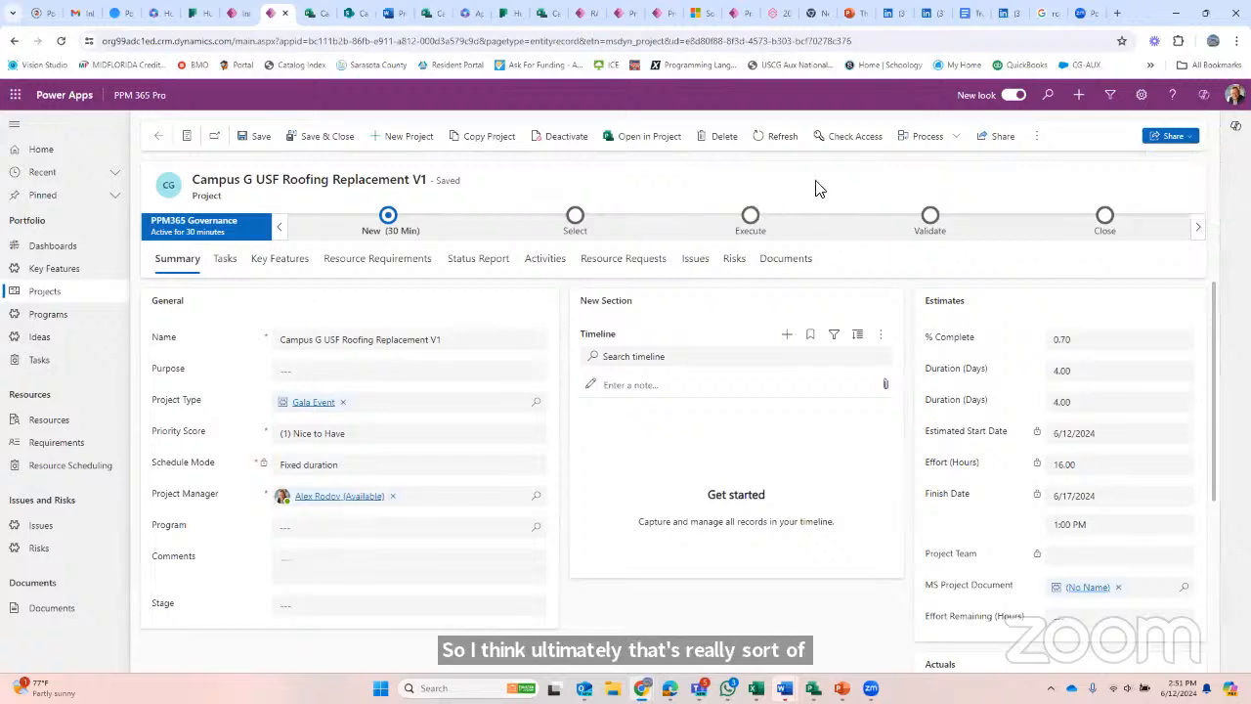
- Open the form for emailing a link to the Campus G project record
left_click(236, 15)
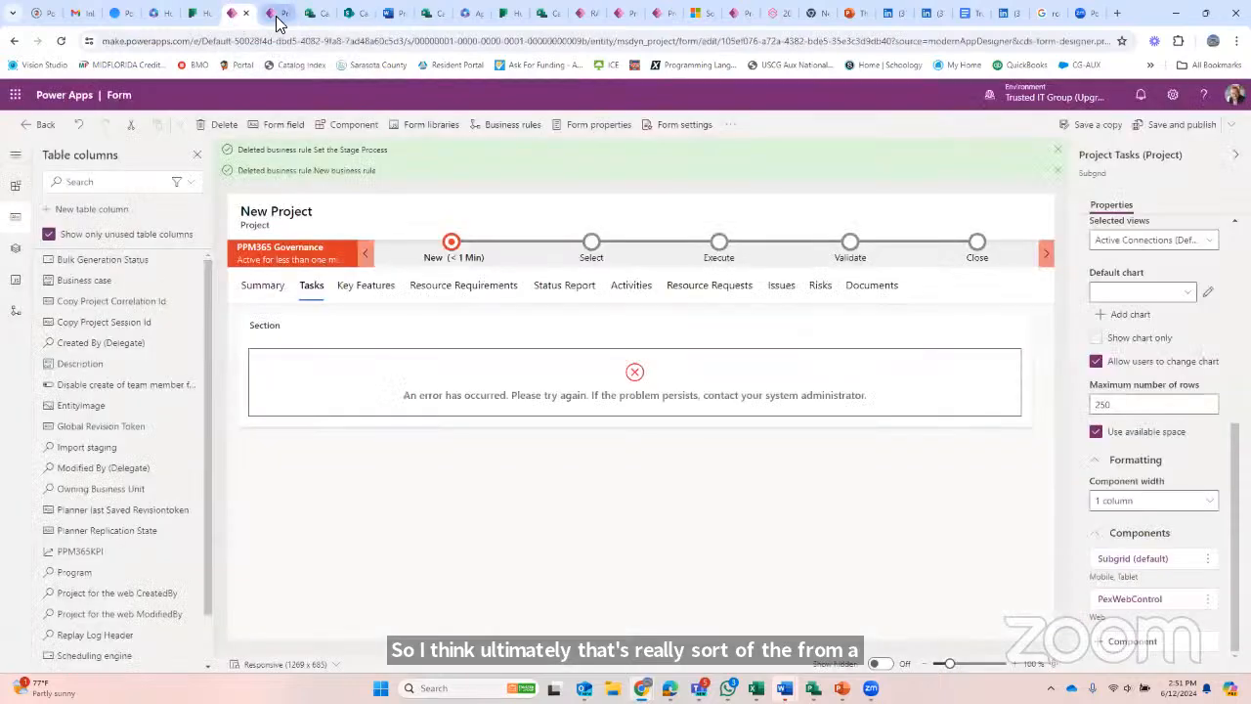
left_click(273, 15)
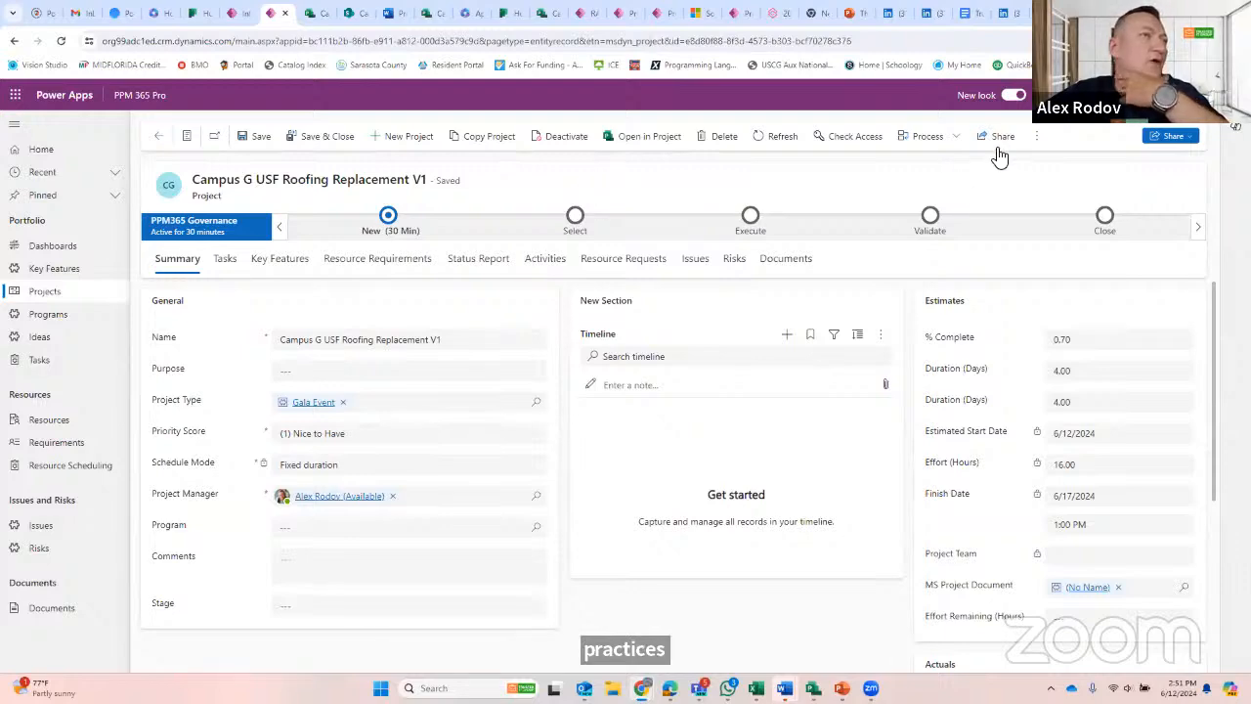
left_click(1186, 147)
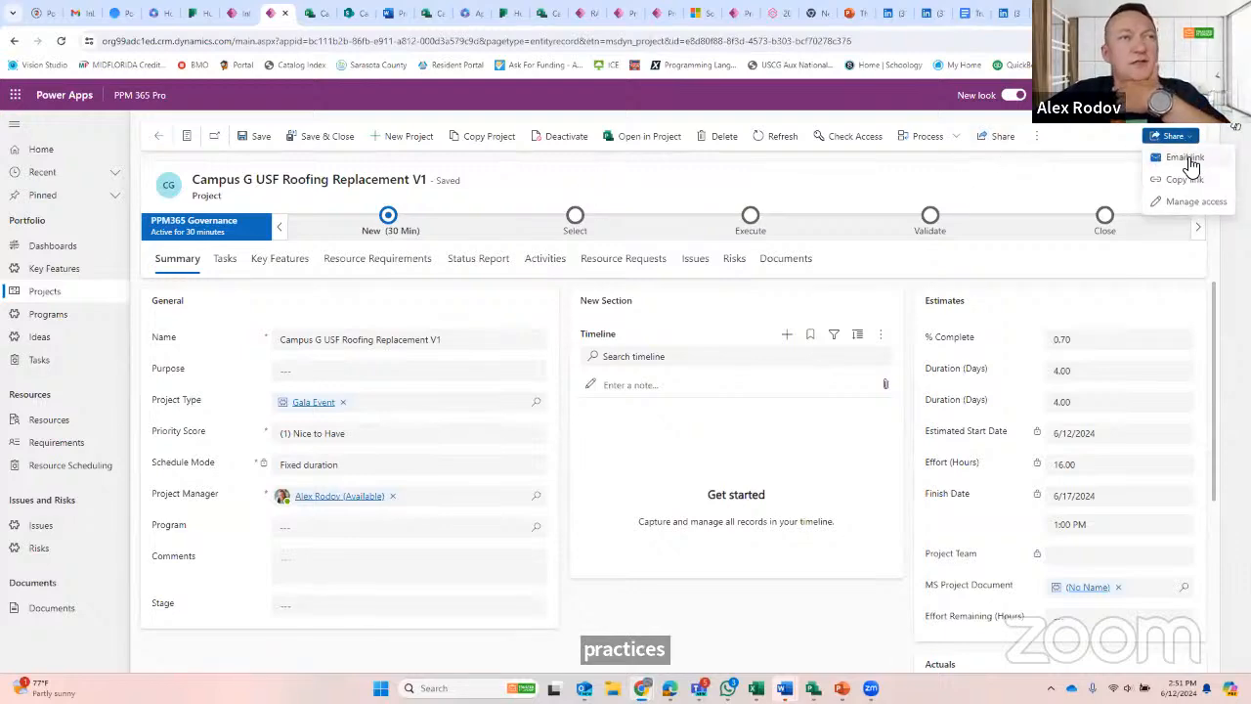
left_click(1185, 163)
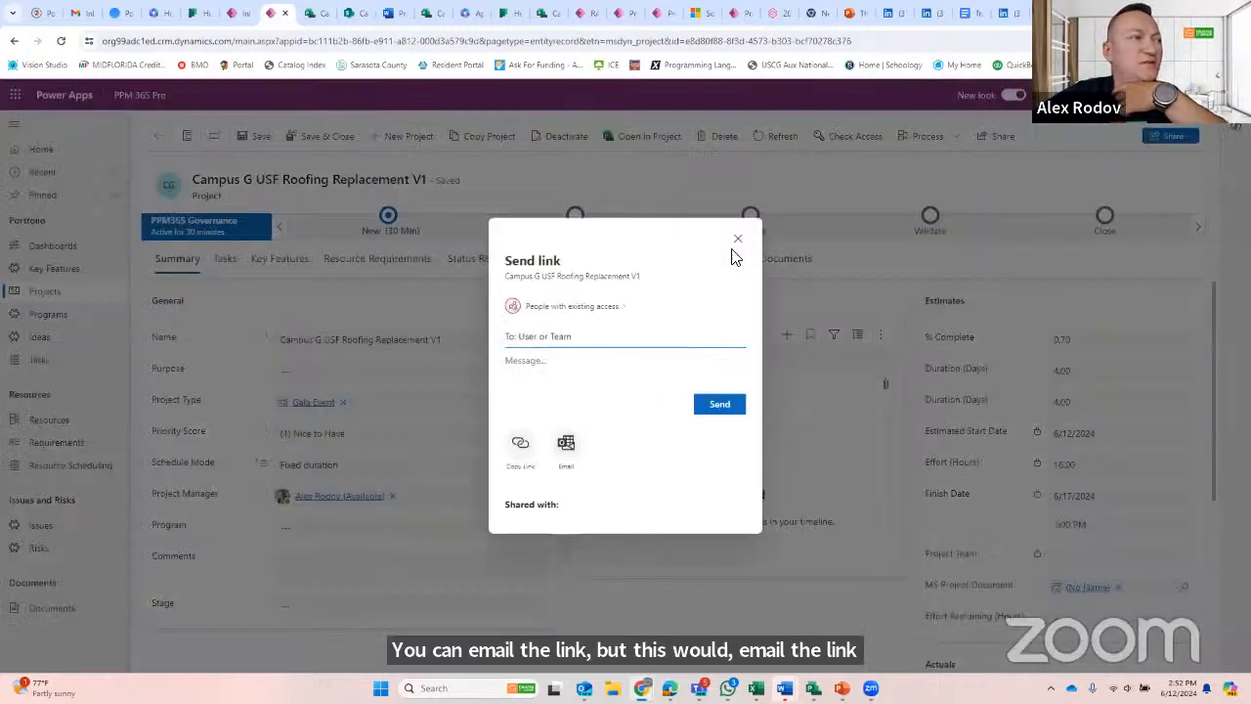
- Close the link-sending form and switch to Planner in Teams to view the Campus A roofing plan's charts and task grid
left_click(736, 239)
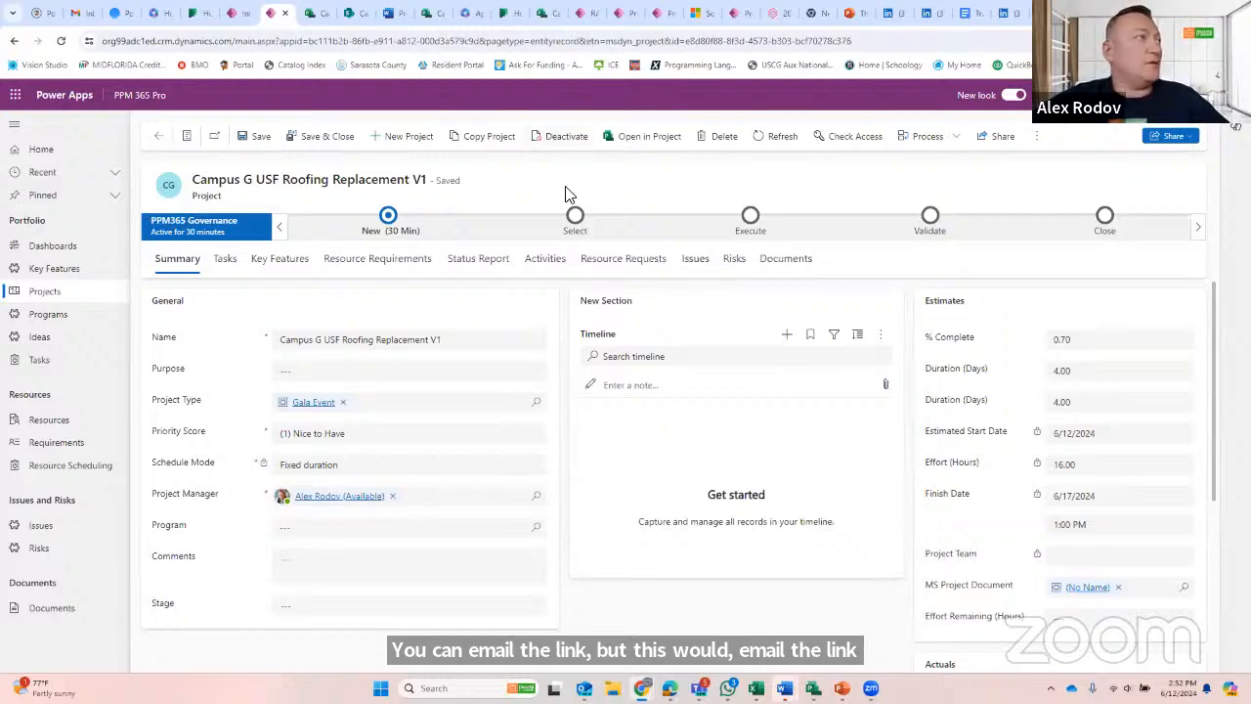
key("alt+Tab")
left_click(574, 229)
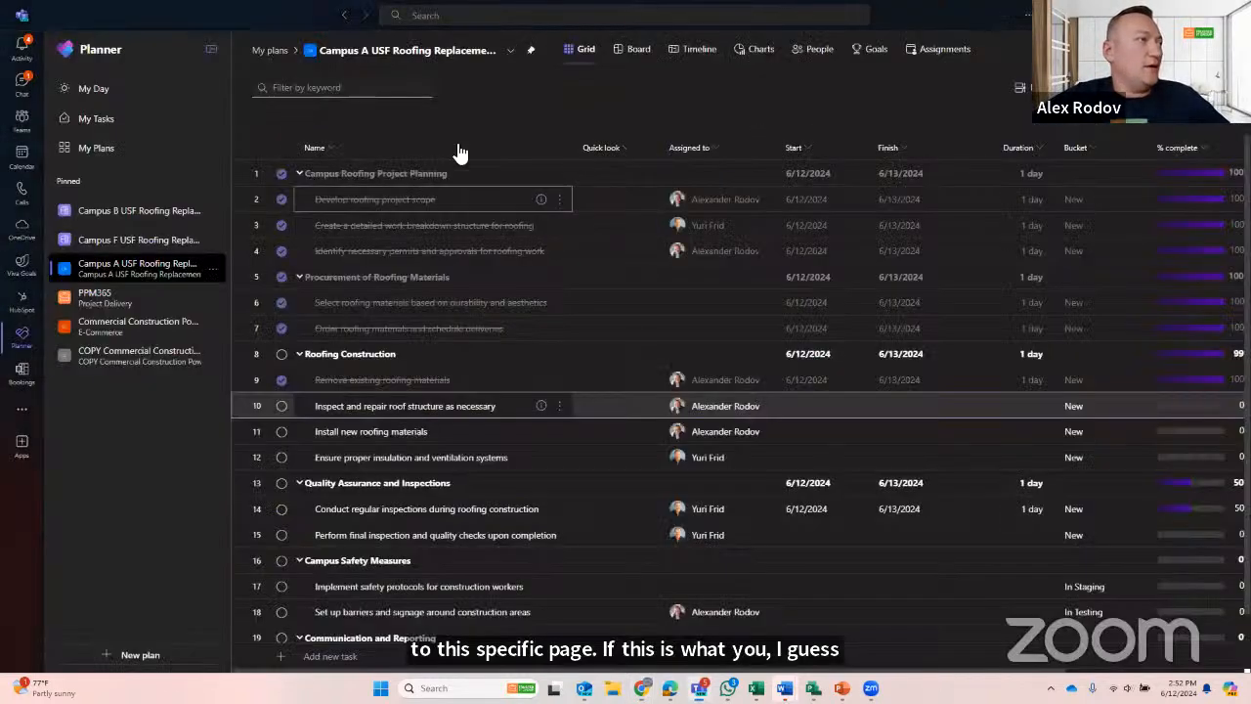
left_click(759, 51)
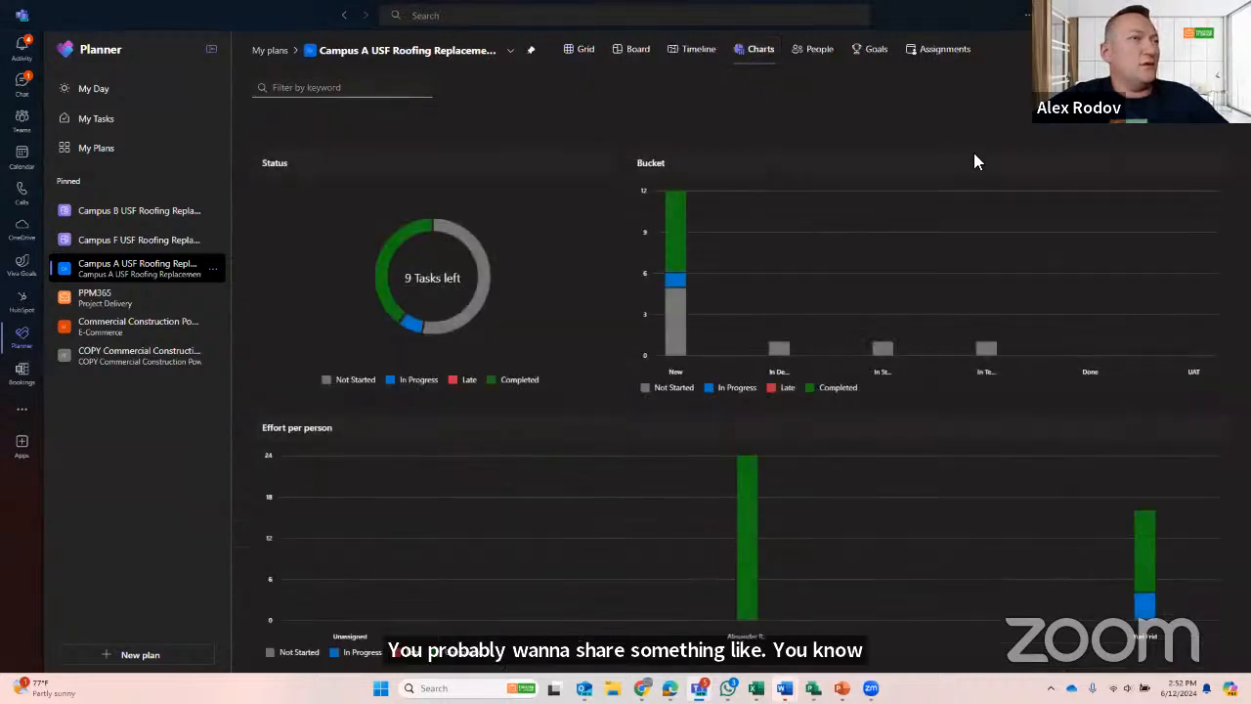
left_click(584, 55)
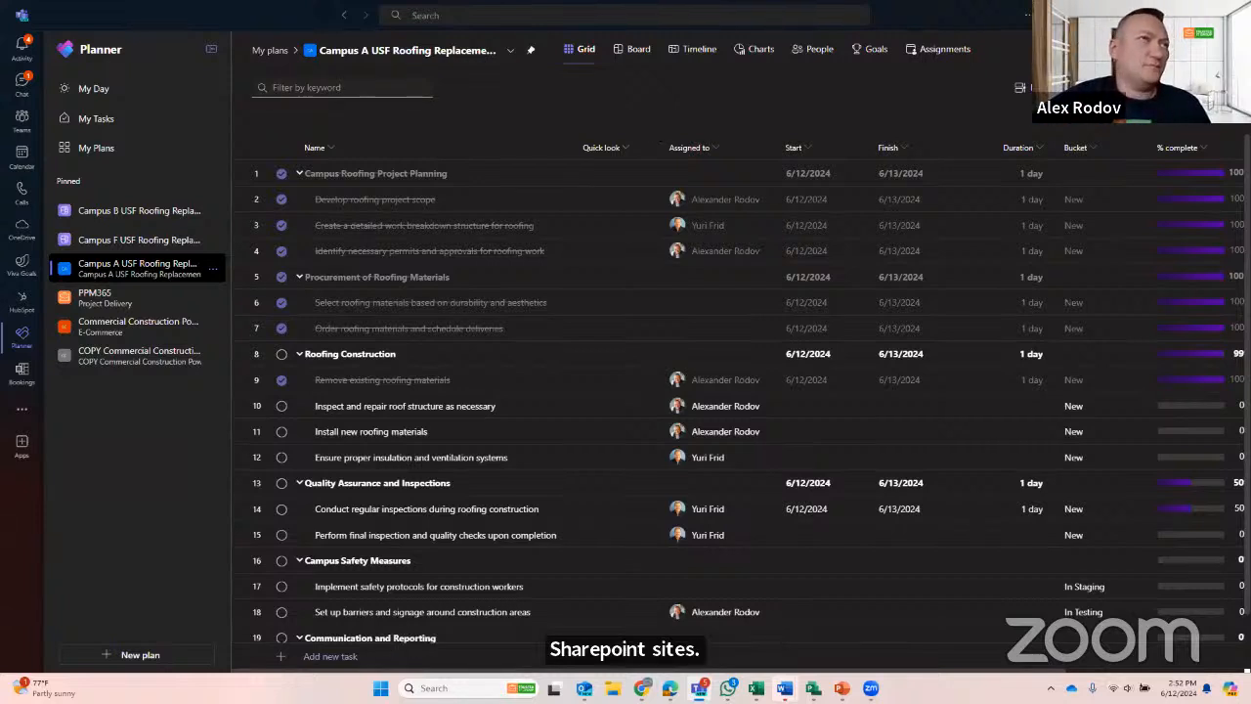
- Switch back to the browser, select the web address of the Campus G plan open in Project and look through its tasks
left_click(1175, 15)
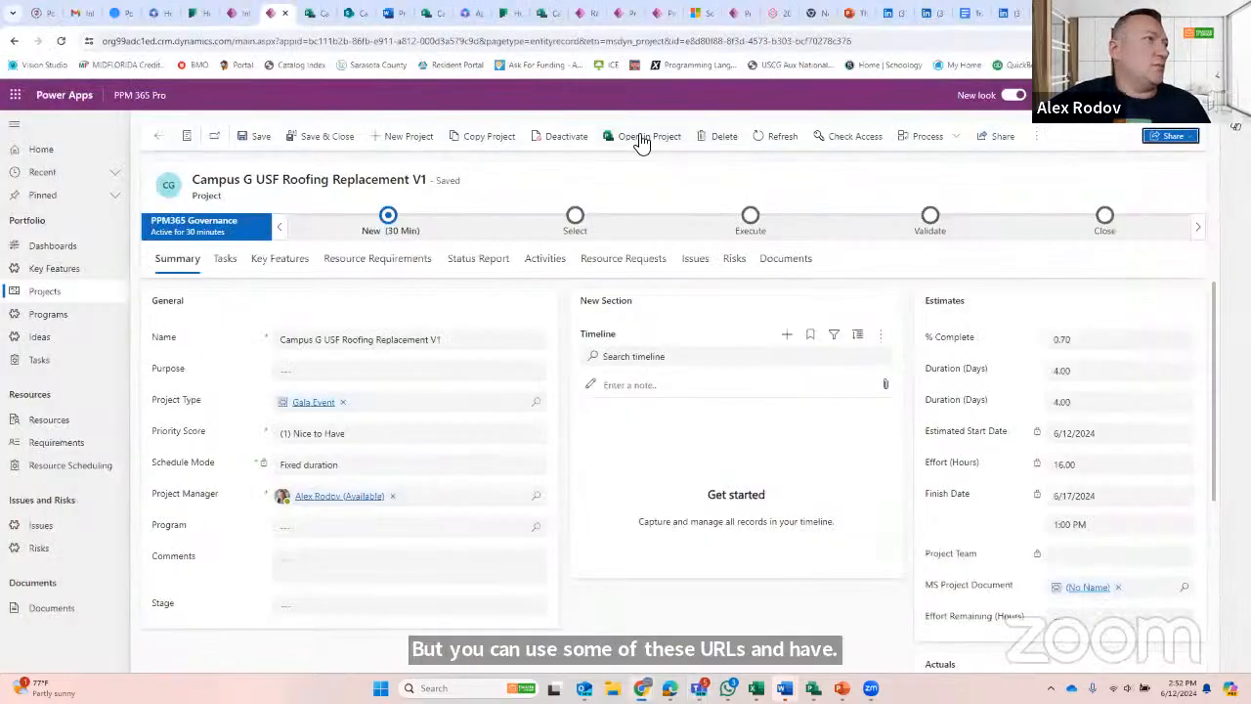
left_click(310, 13)
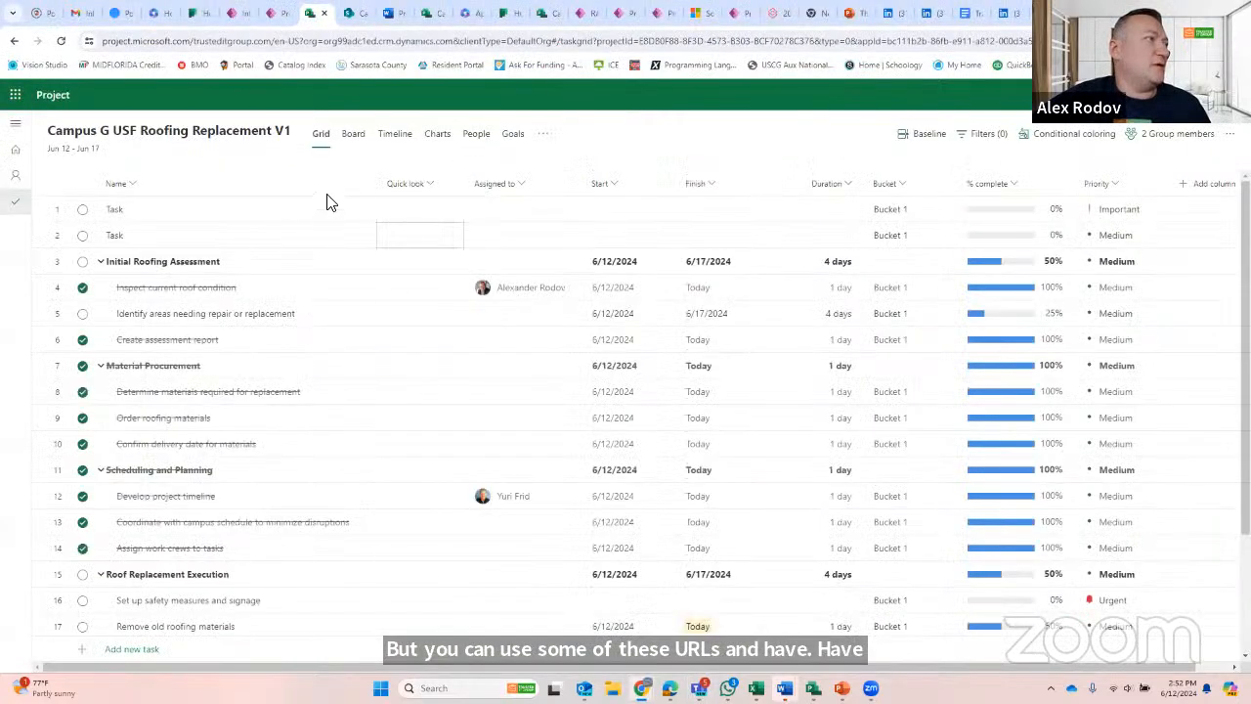
left_click(558, 42)
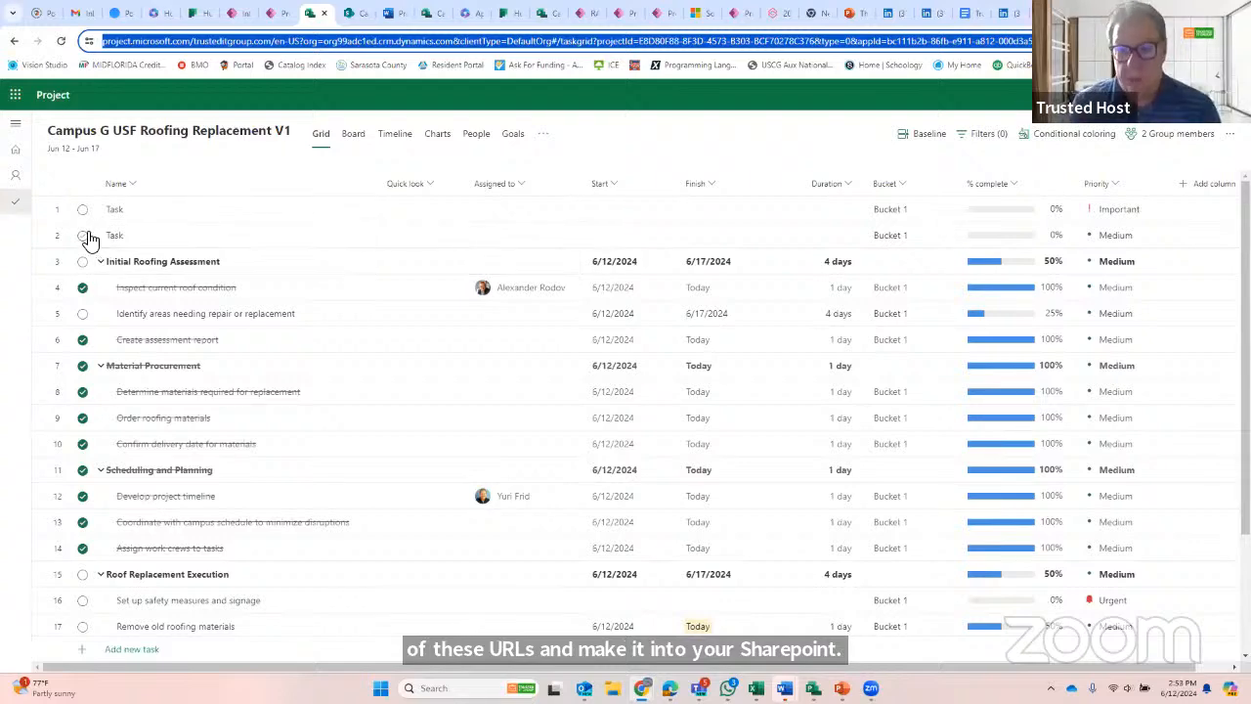
scroll(349, 336, "down", 3)
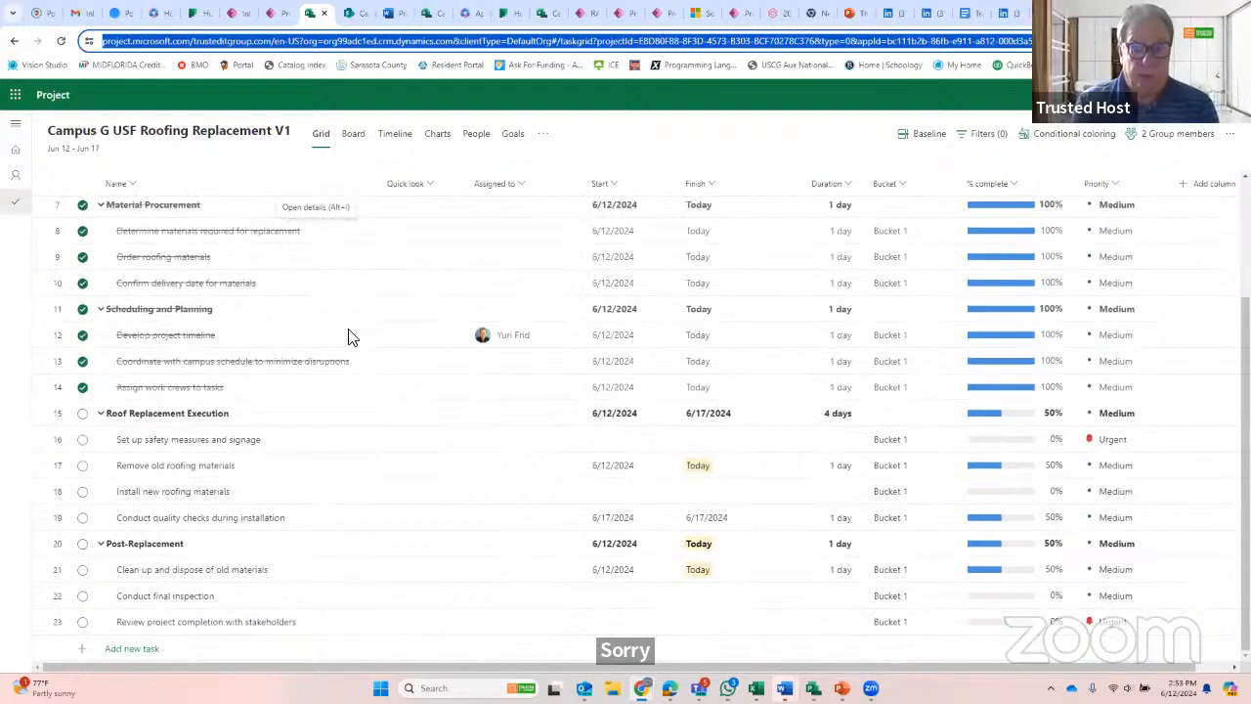
scroll(352, 335, "up", 3)
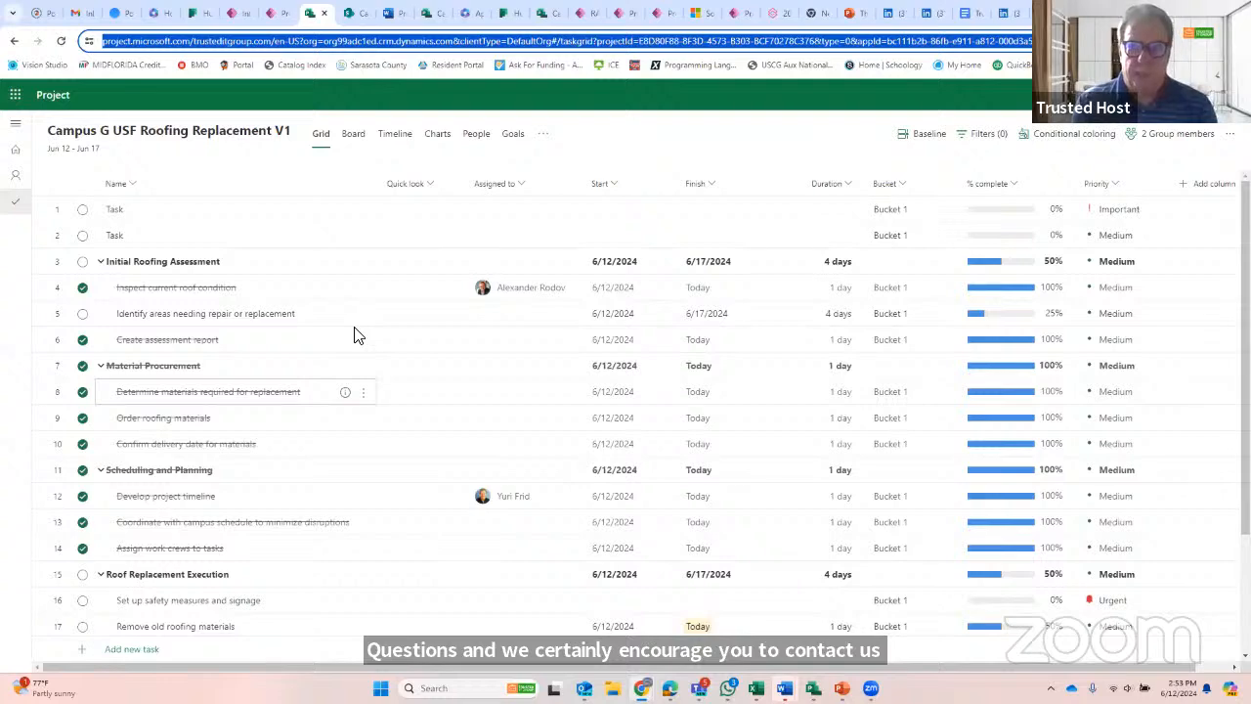
- Add and save a conditional coloring rule that highlights % complete values less than 50 in orange across the Campus G task grid
left_click(1055, 133)
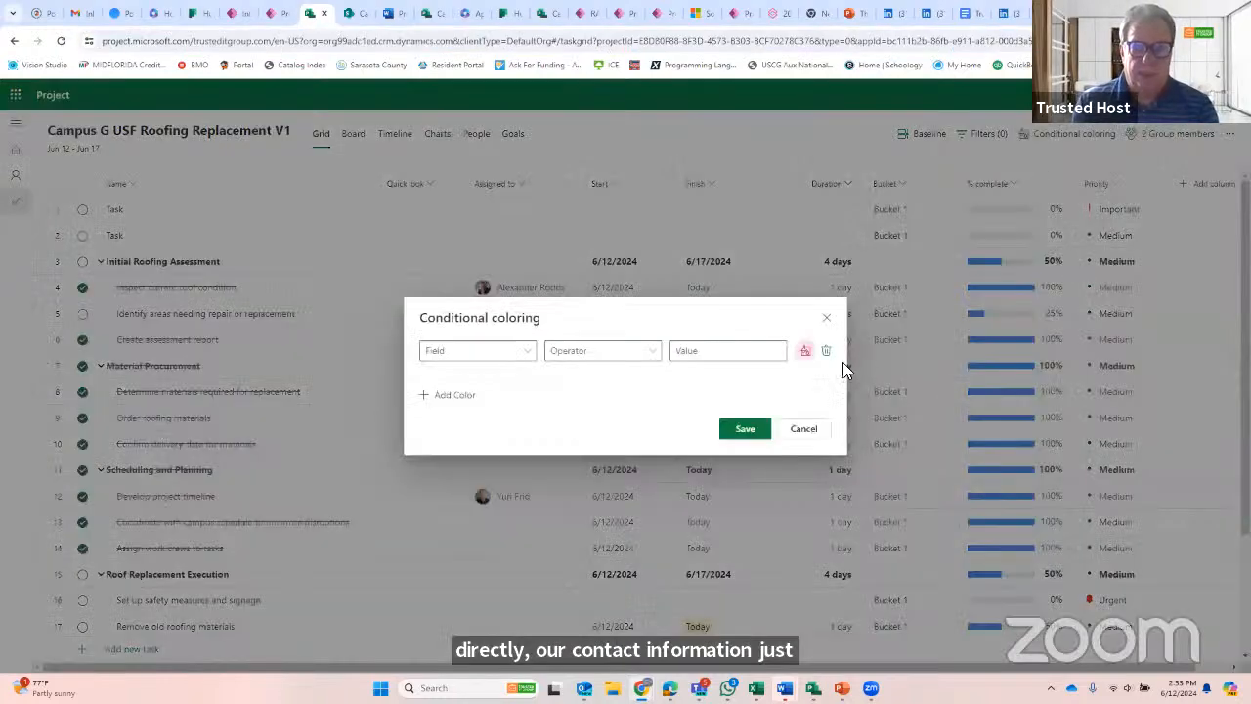
left_click(513, 353)
left_click(569, 498)
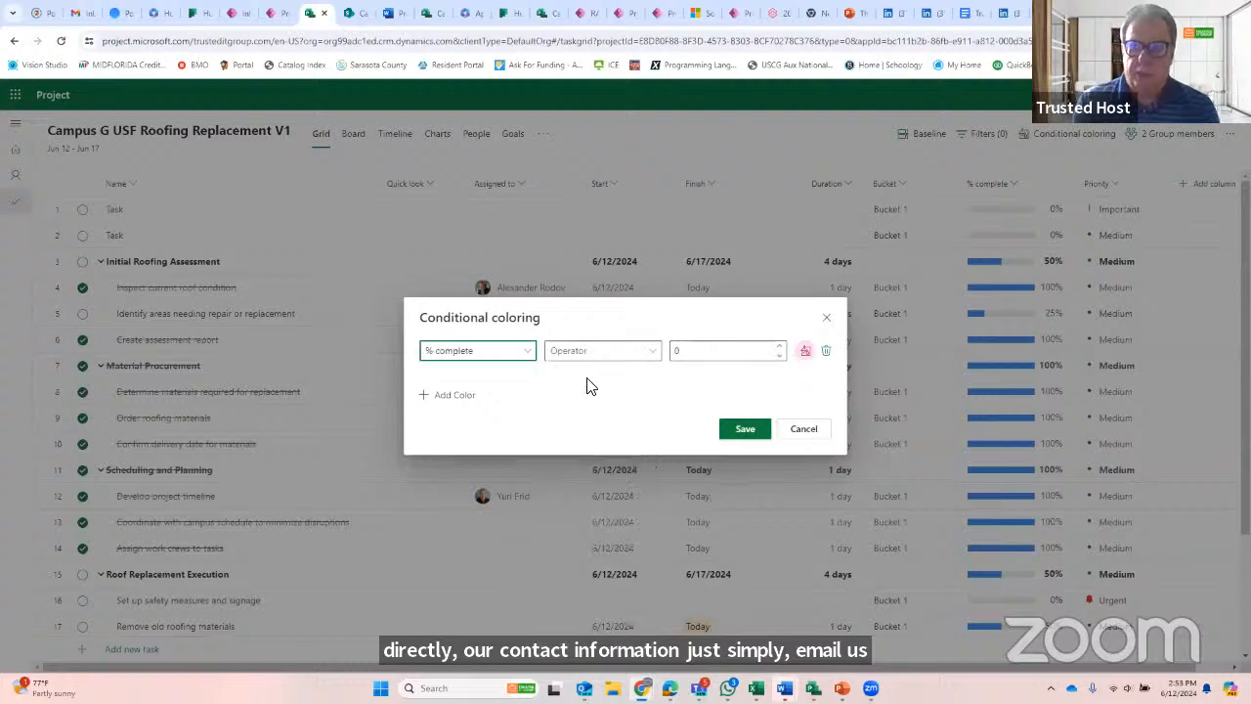
left_click(595, 363)
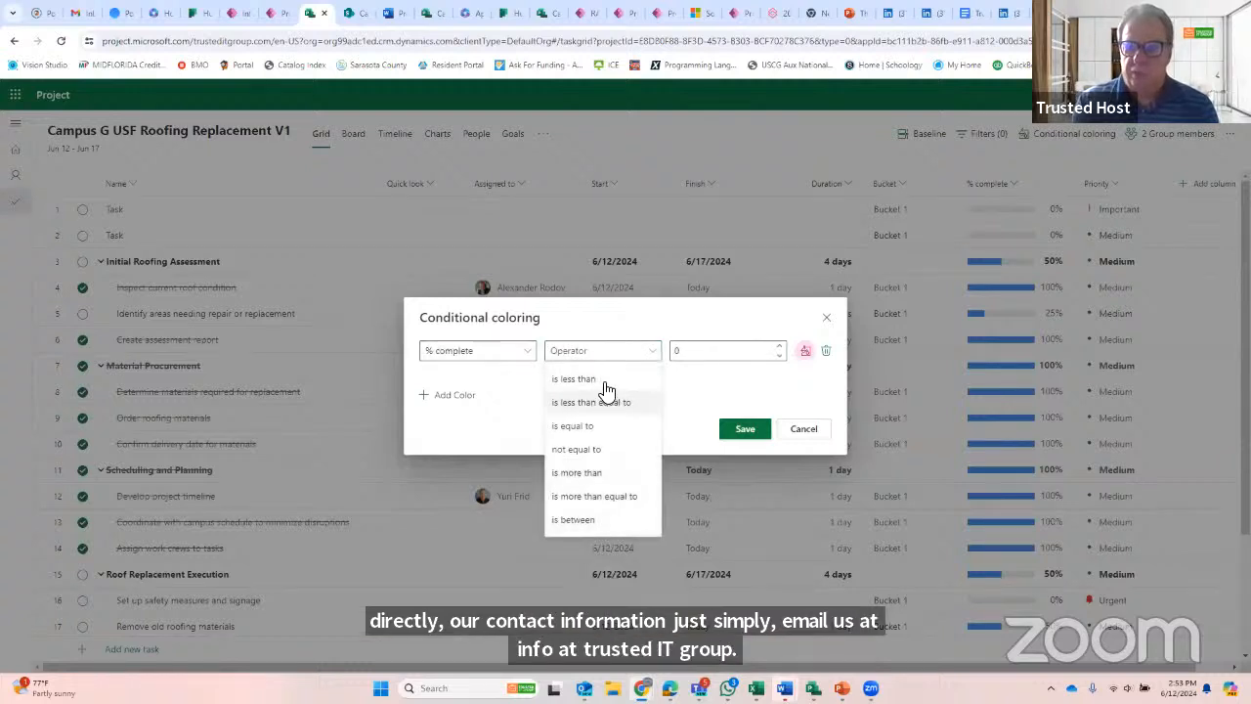
left_click(600, 377)
left_click(698, 352)
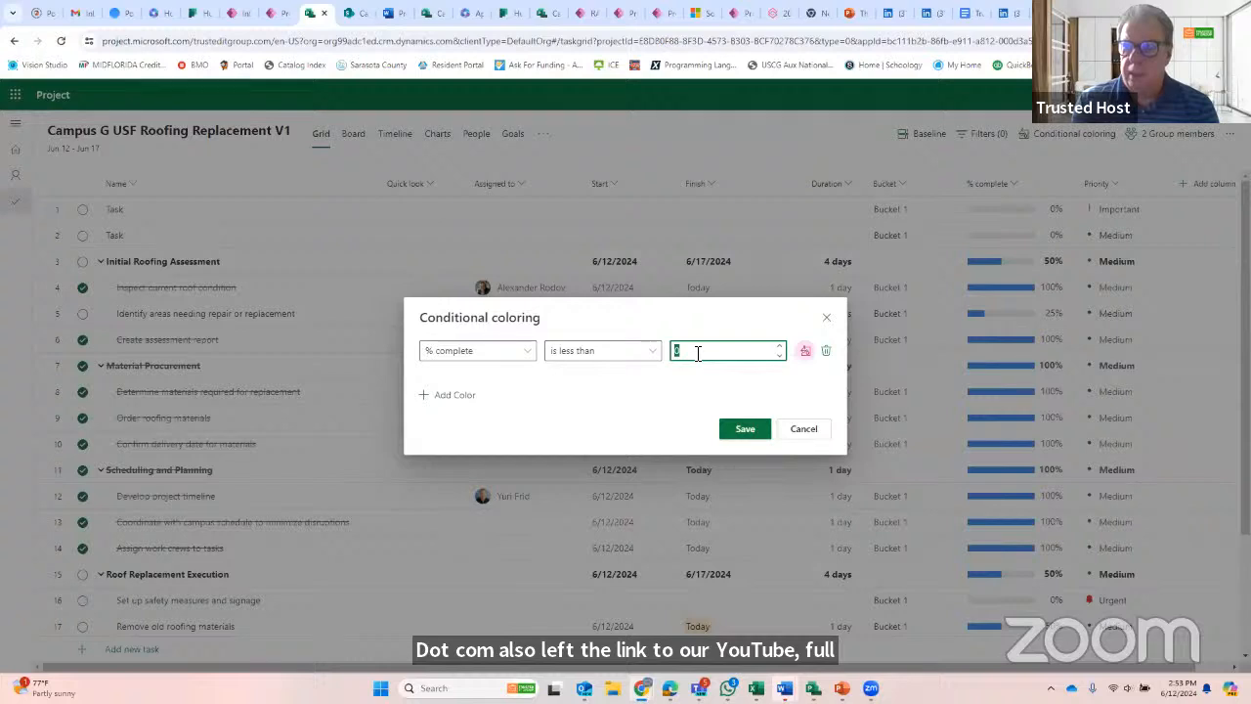
type("50")
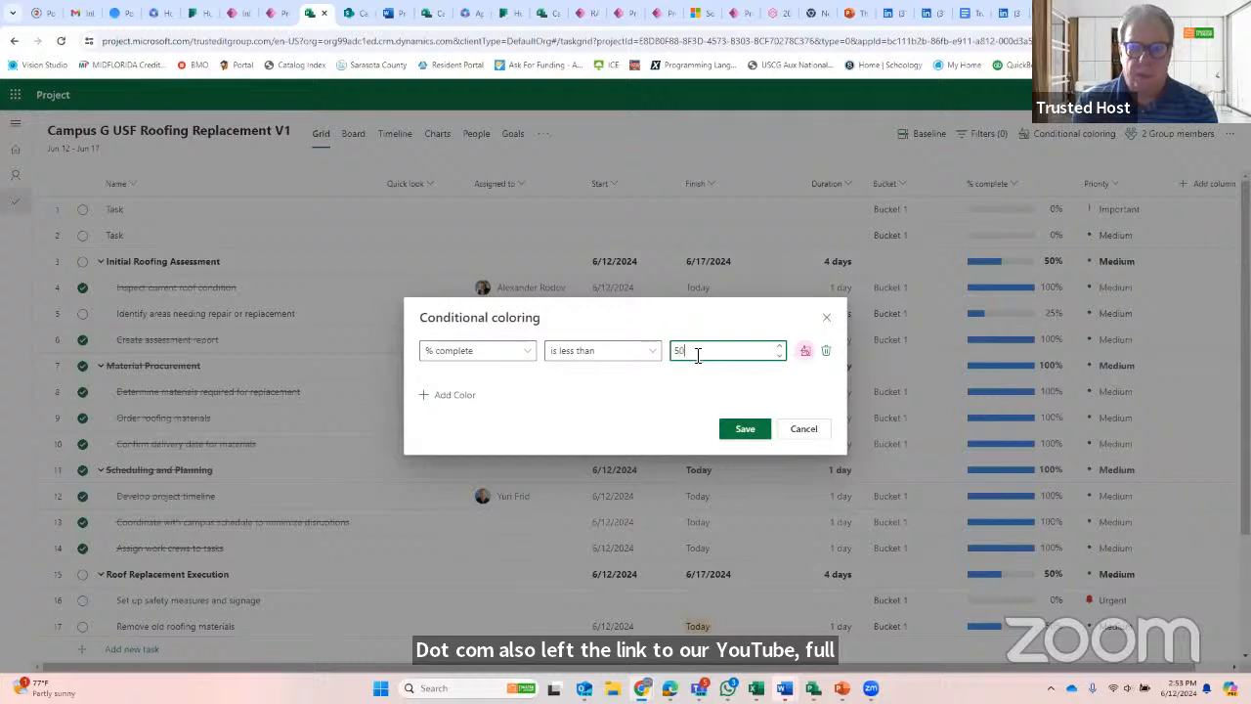
left_click(803, 352)
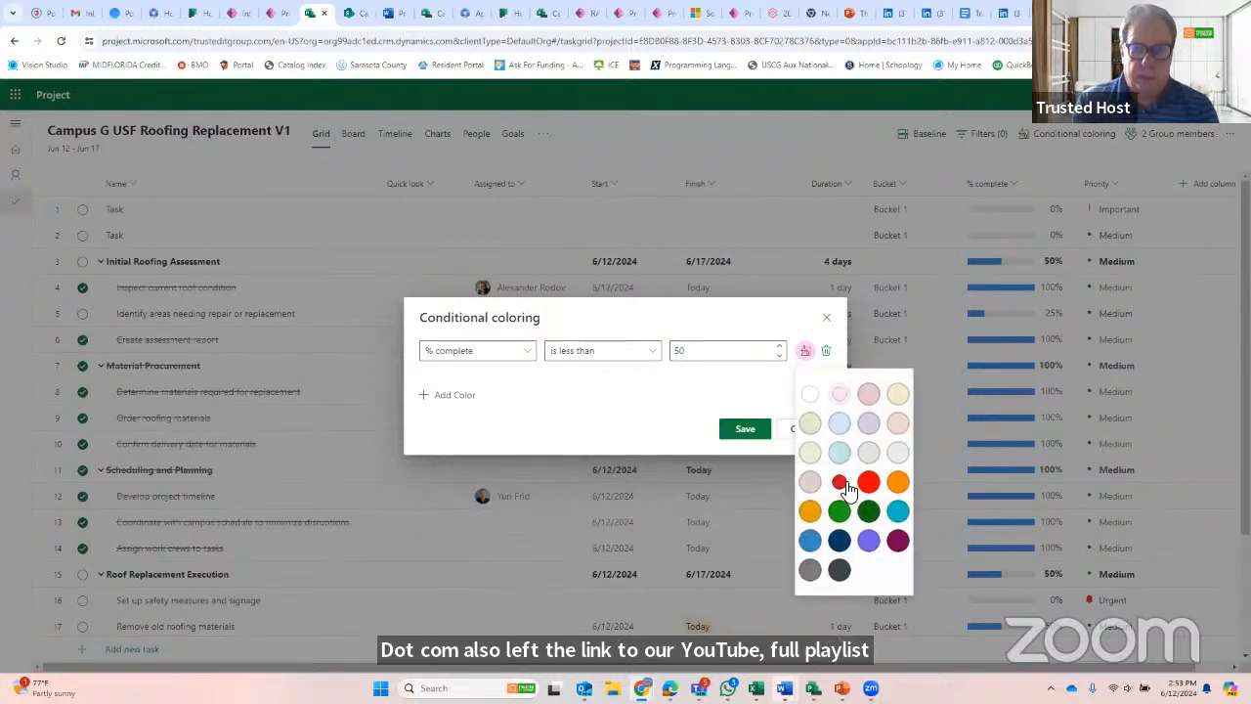
left_click(897, 481)
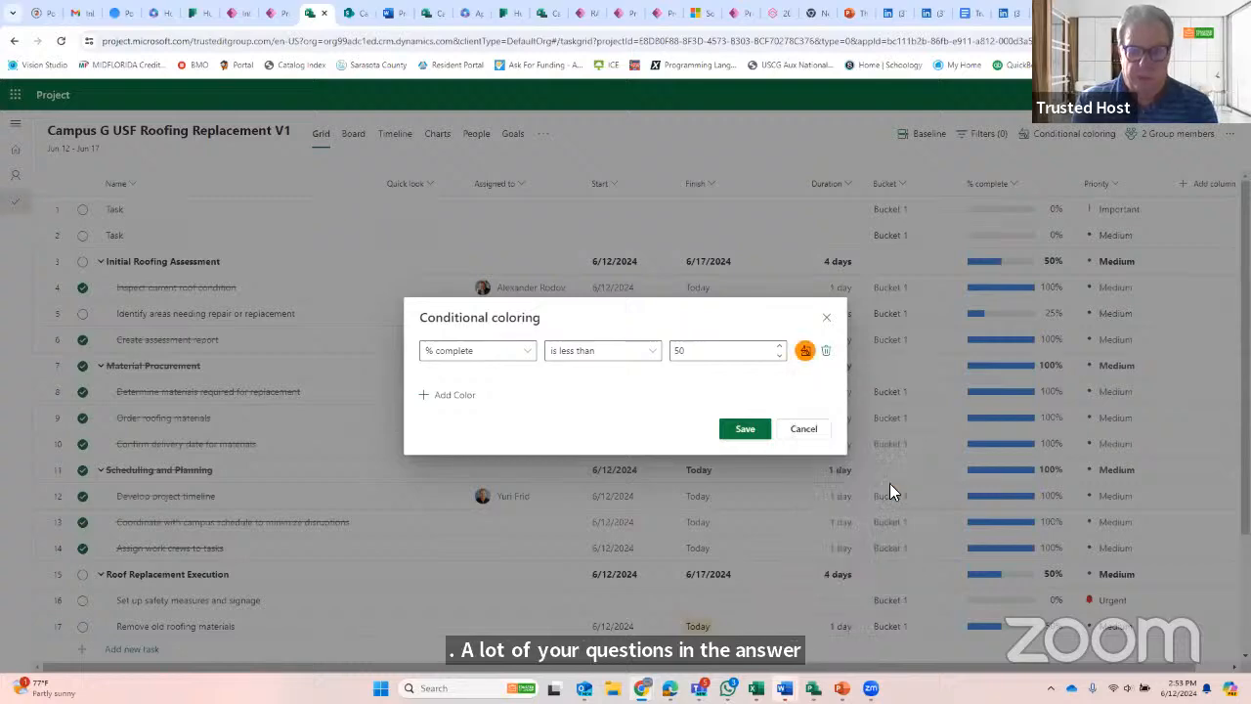
left_click(749, 431)
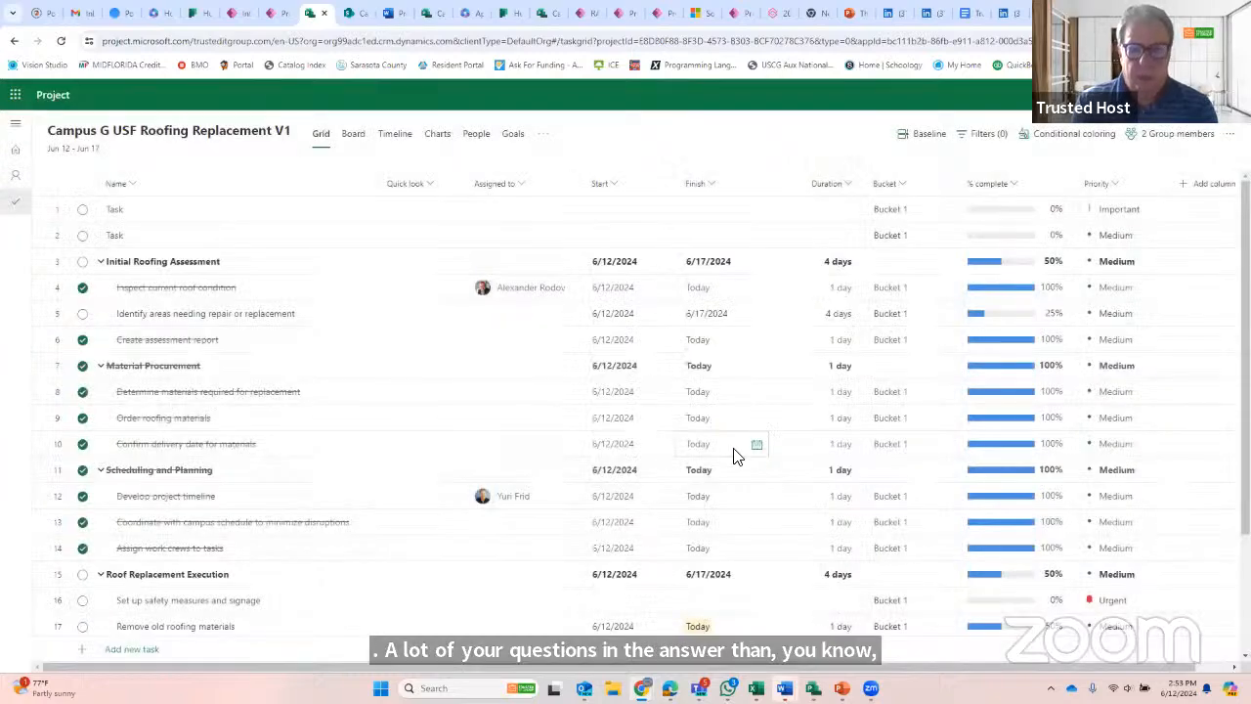
scroll(735, 455, "down", 3)
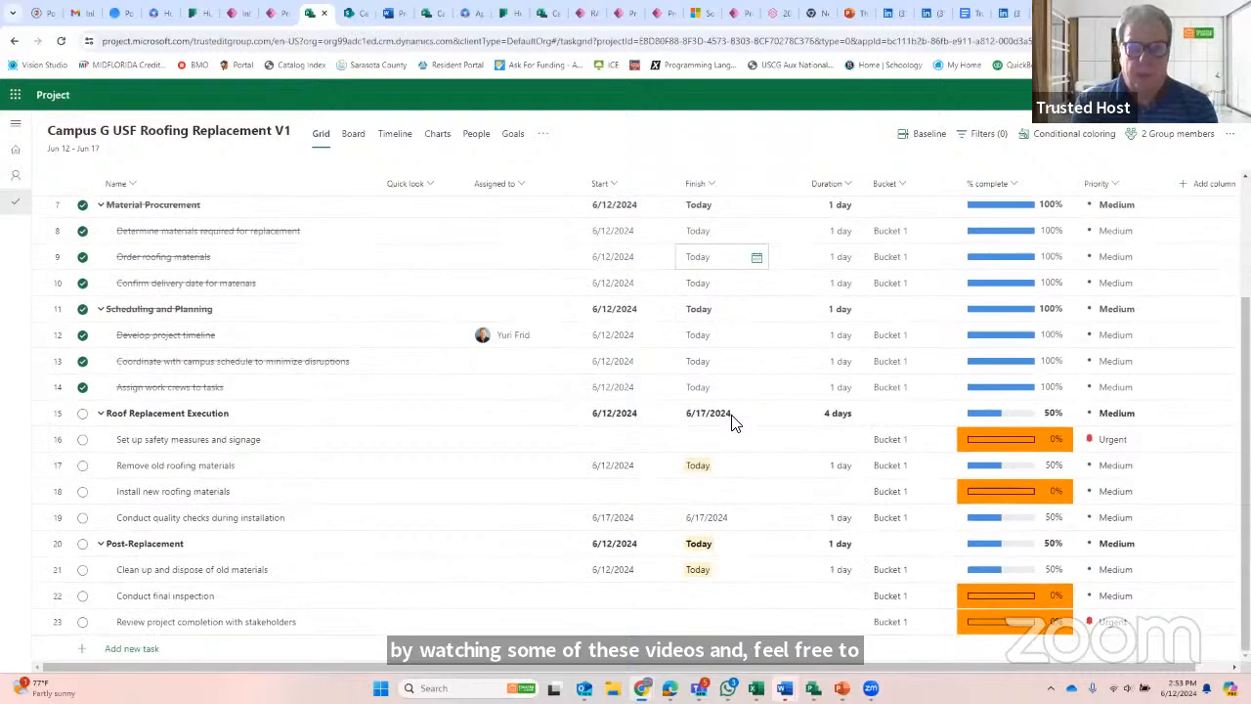
scroll(735, 422, "up", 3)
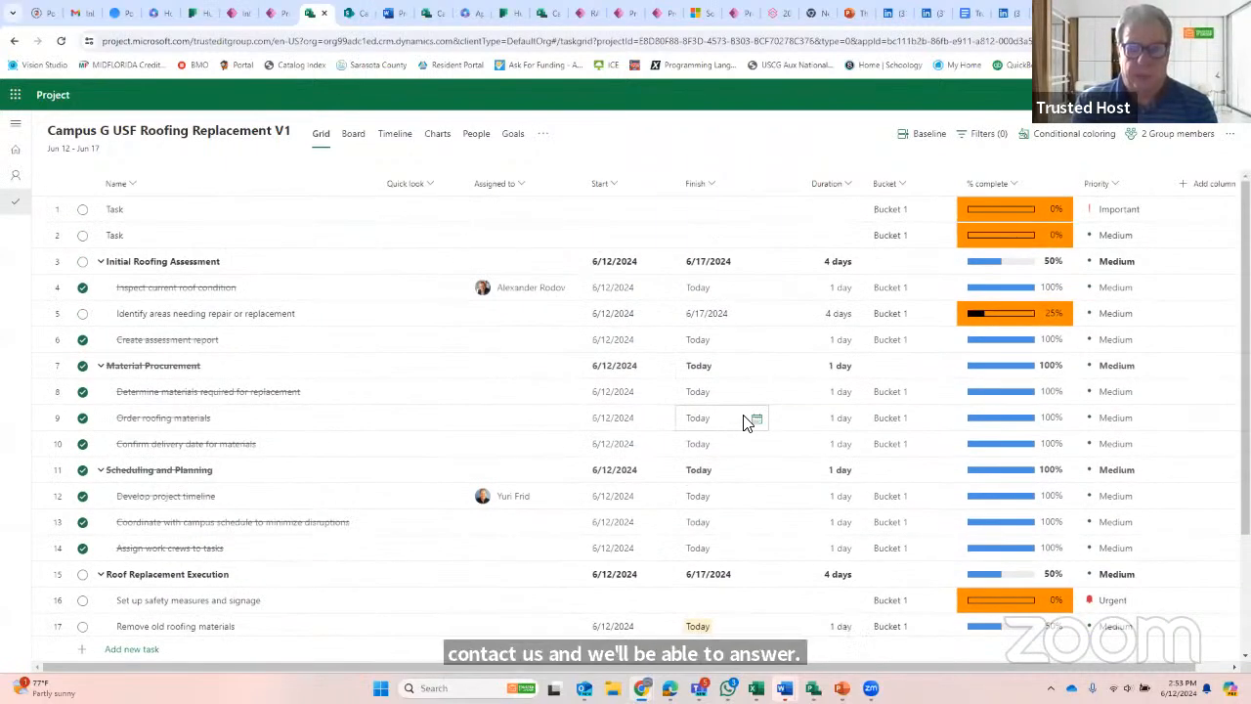
- Add and save a second conditional coloring rule that highlights % complete values equal to 100 in green
left_click(1087, 140)
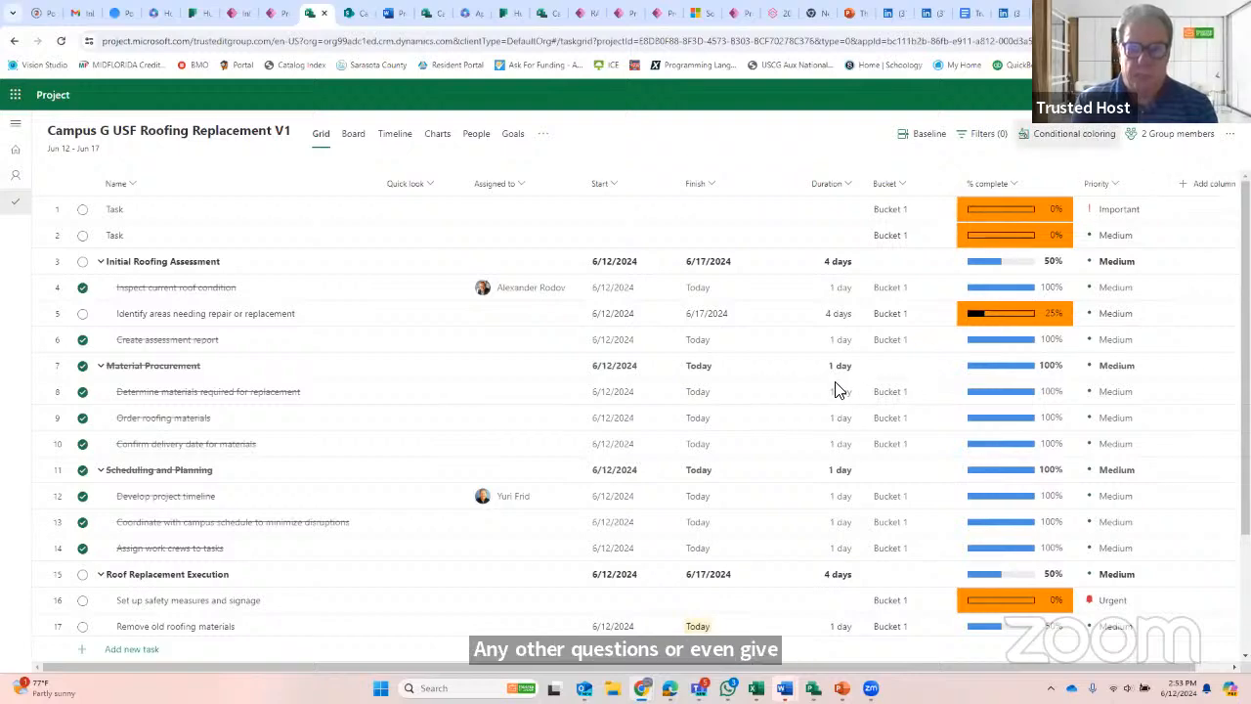
left_click(456, 394)
left_click(492, 379)
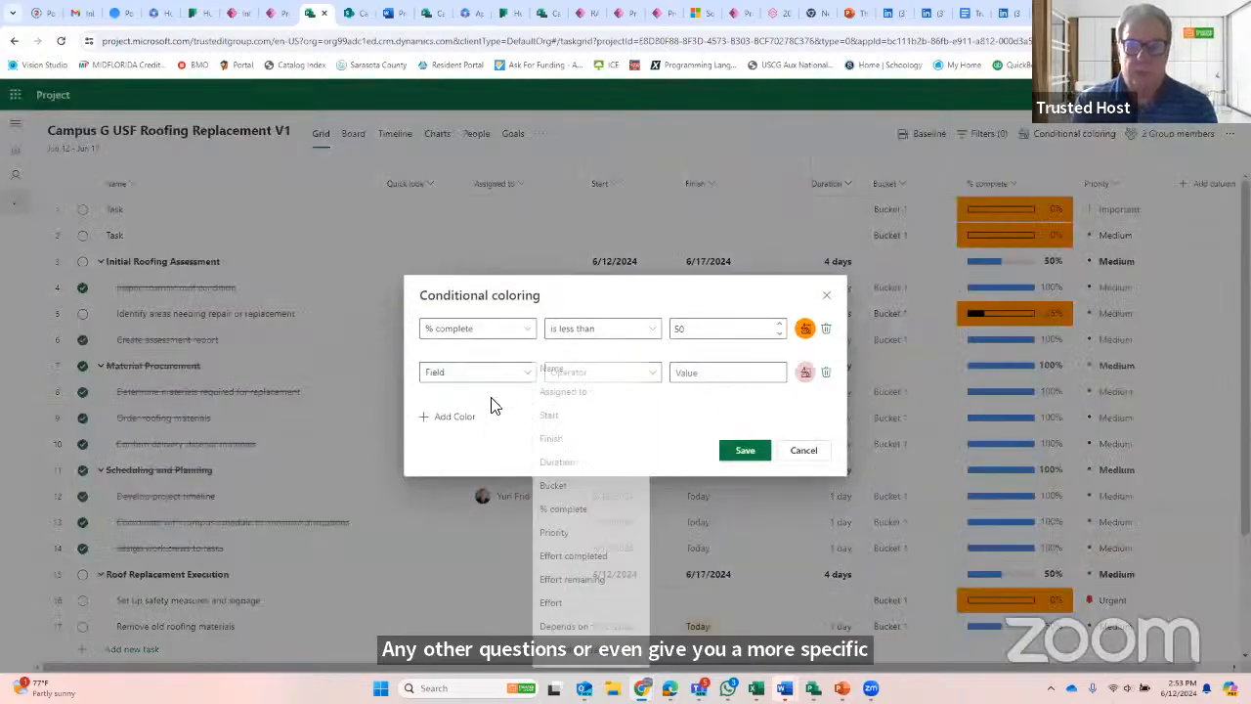
left_click(592, 511)
left_click(573, 377)
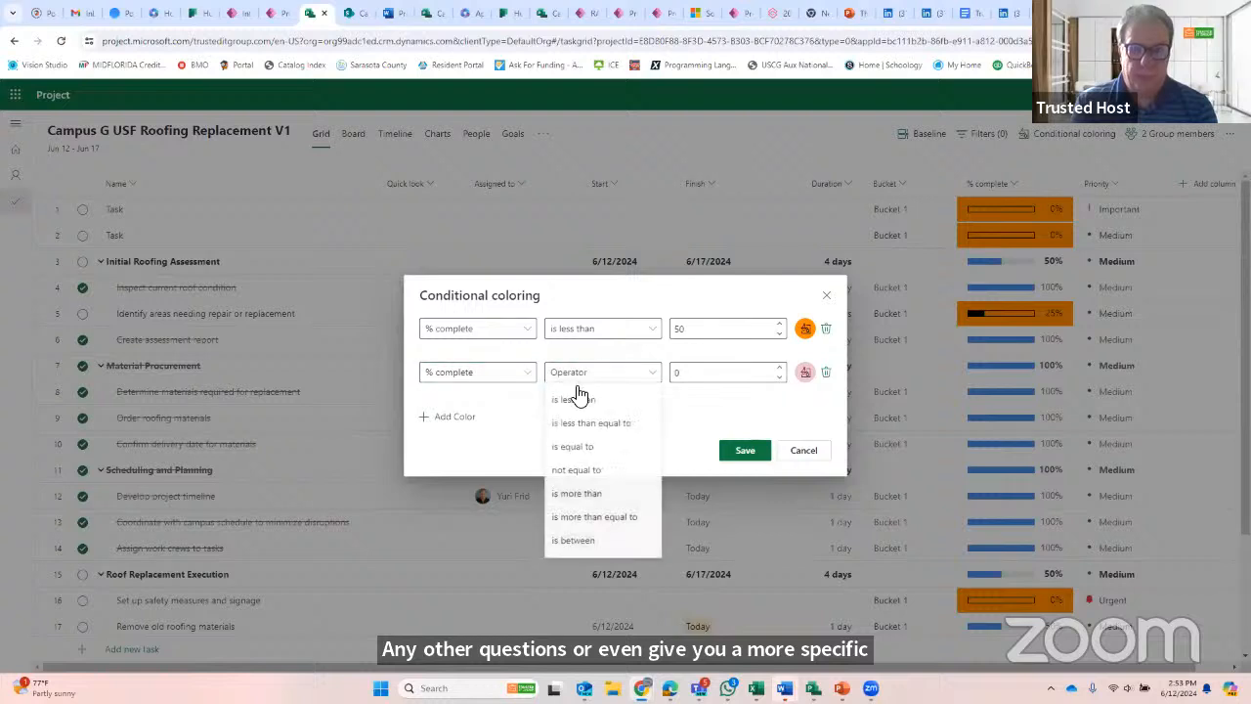
left_click(622, 451)
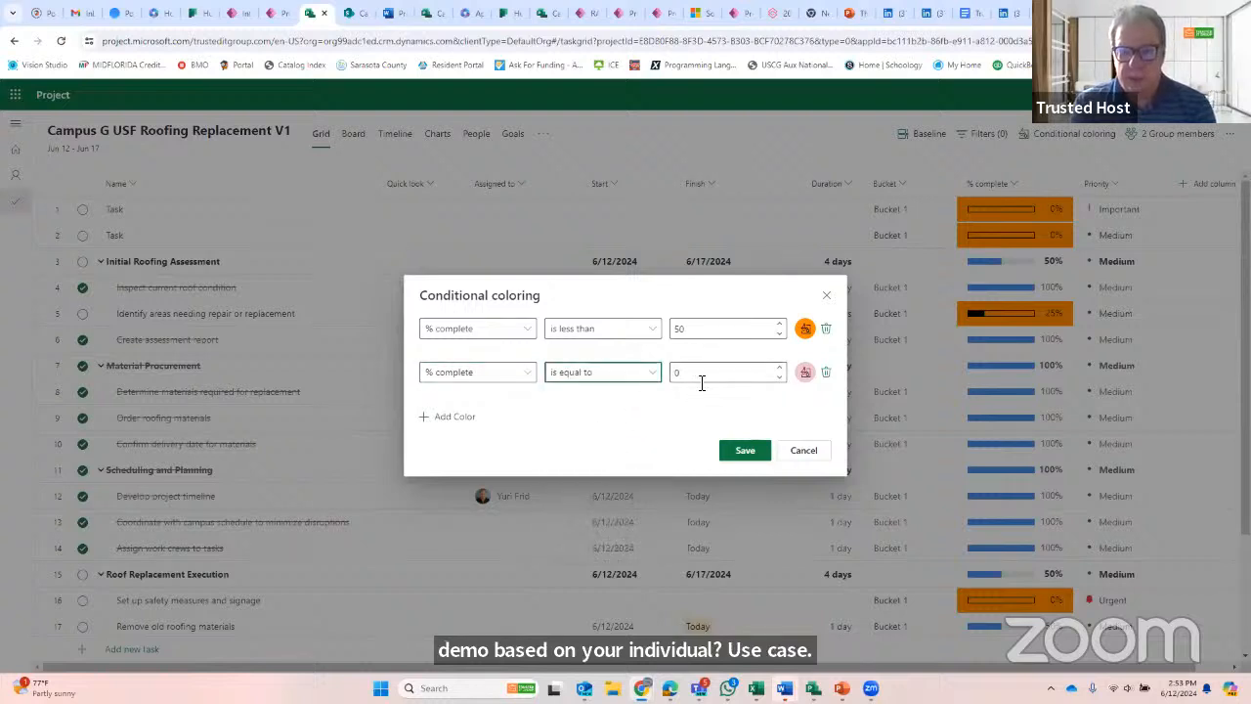
left_click(701, 377)
type("1")
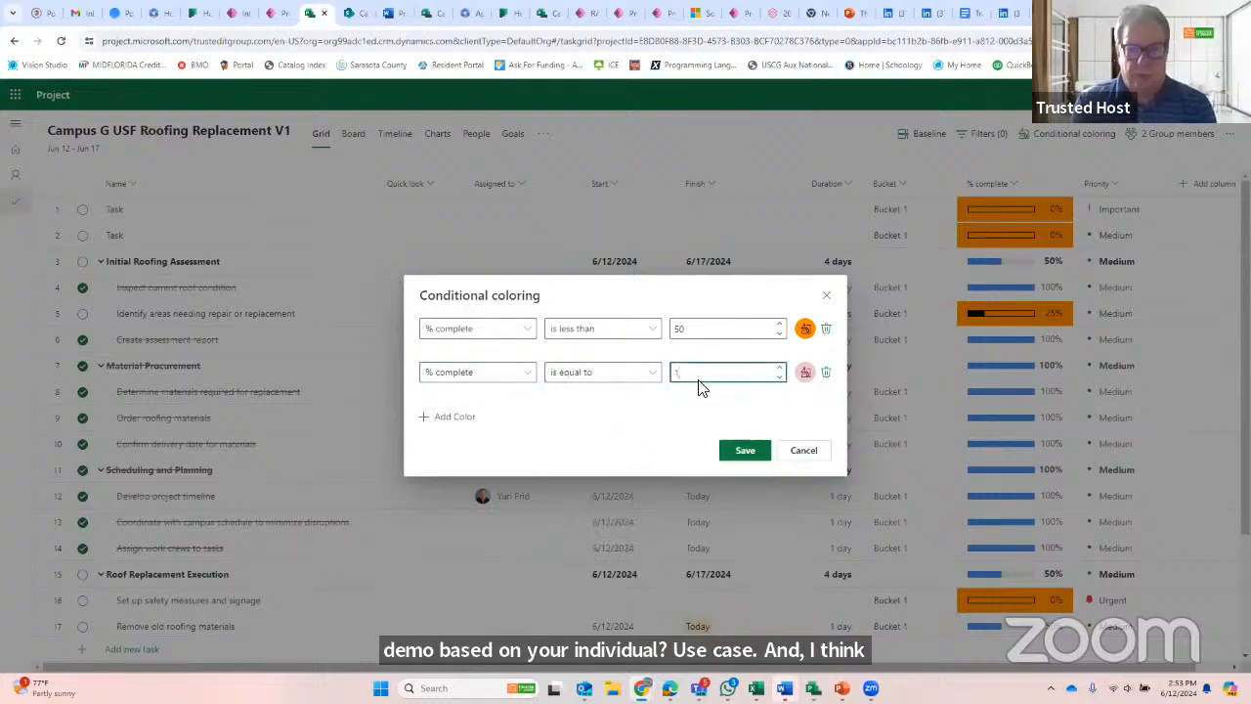
type("00")
left_click(804, 371)
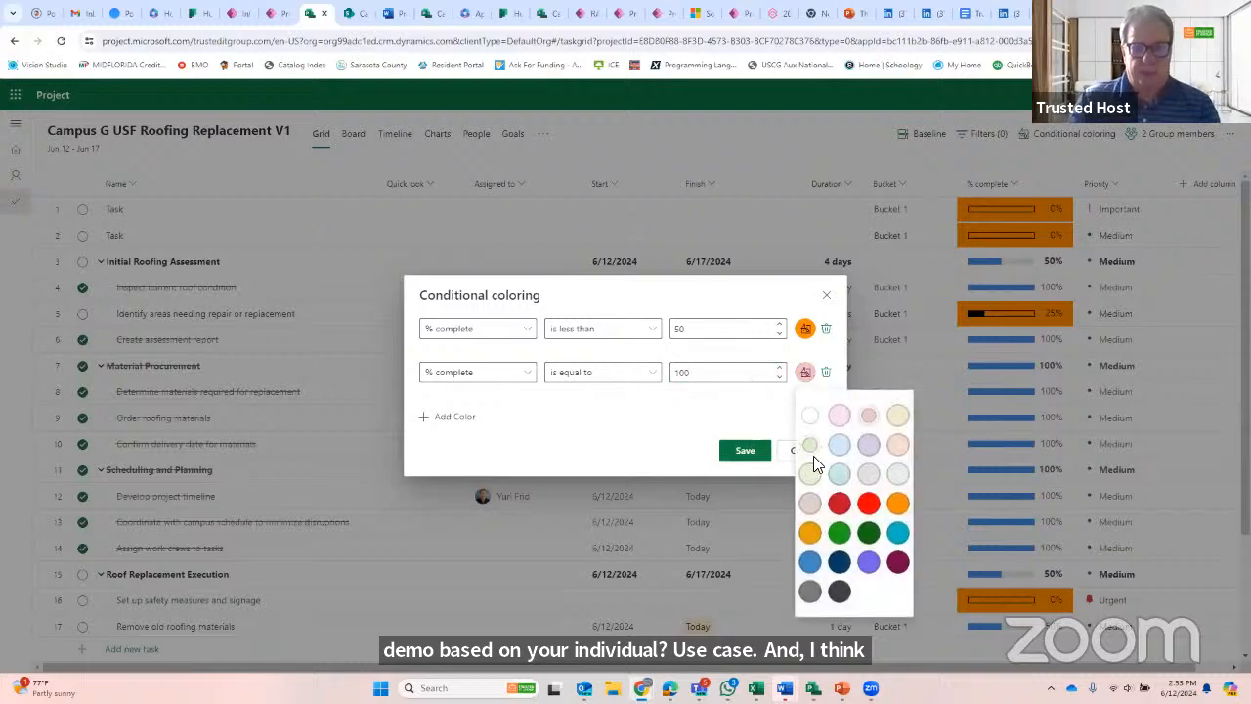
left_click(838, 531)
left_click(757, 455)
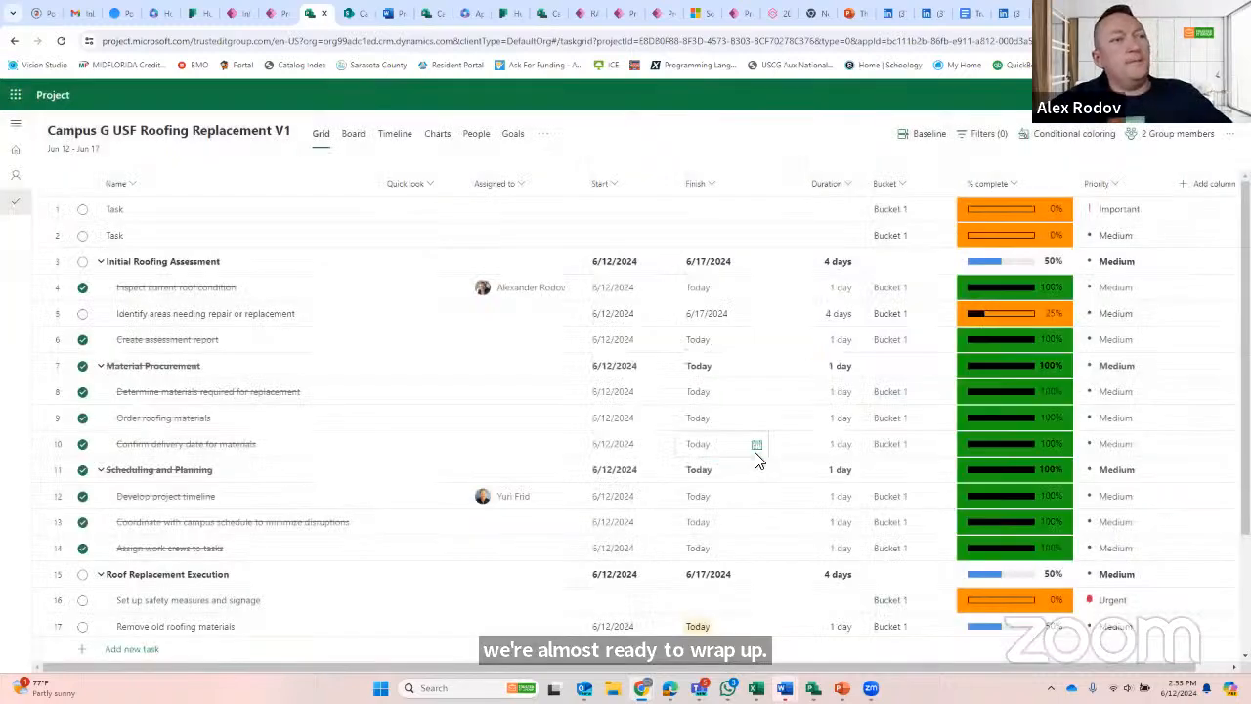